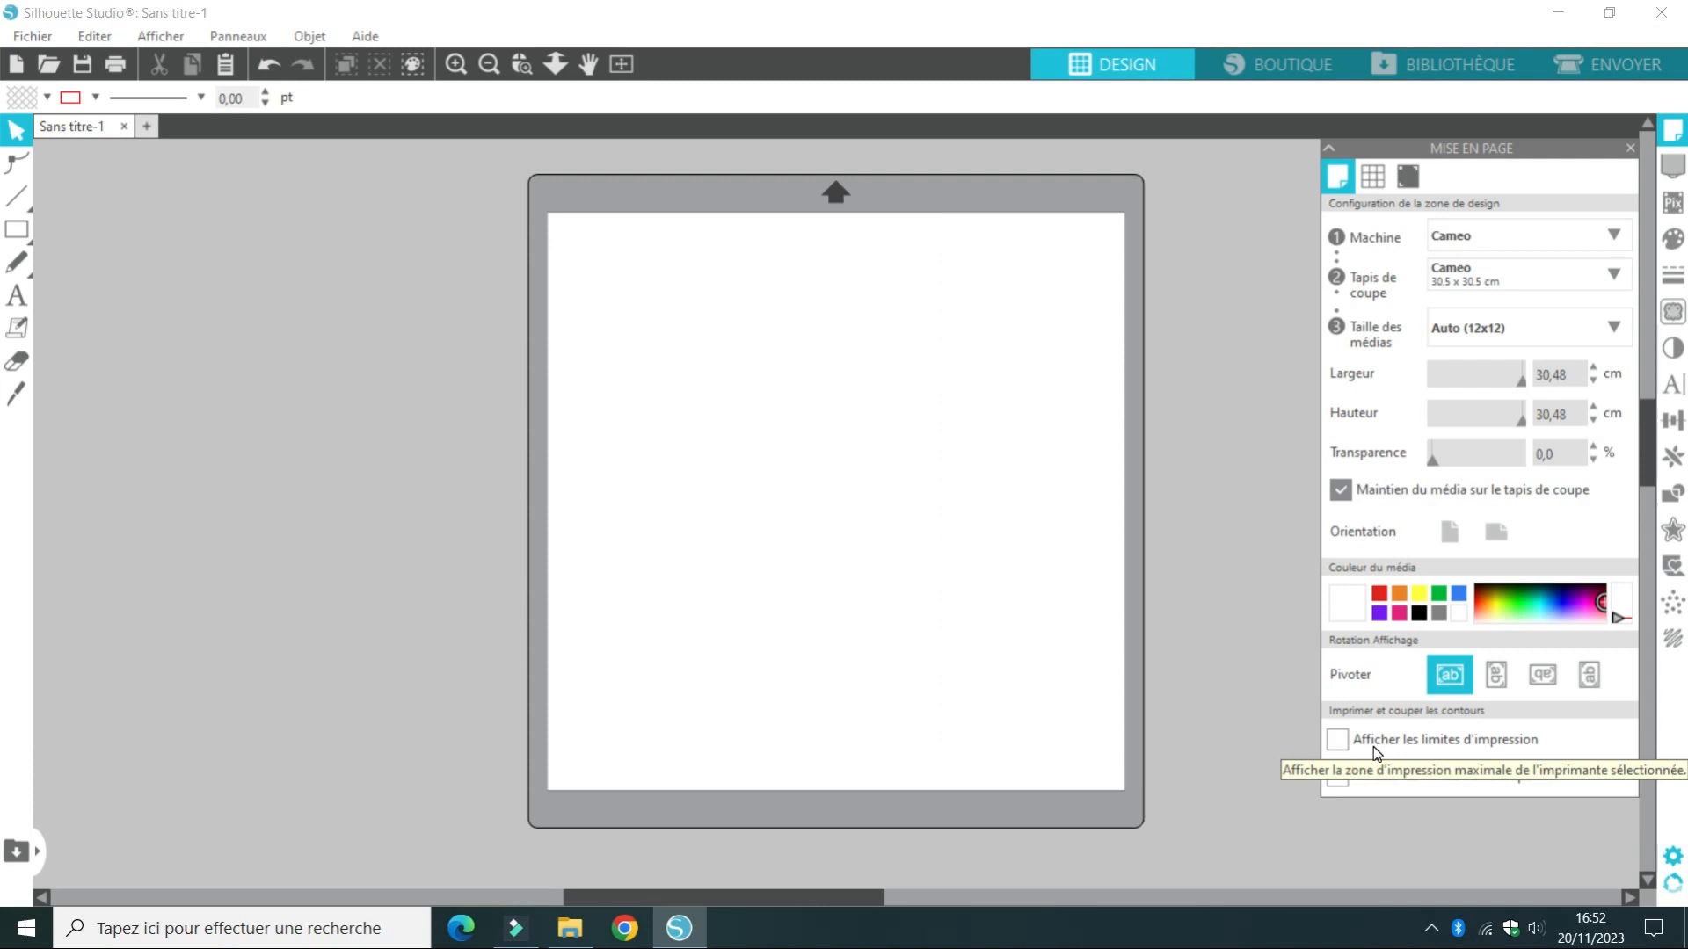
# Display the cutting limits on the page and start a text in its upper area with the first line MON
pyautogui.click(1371, 777)
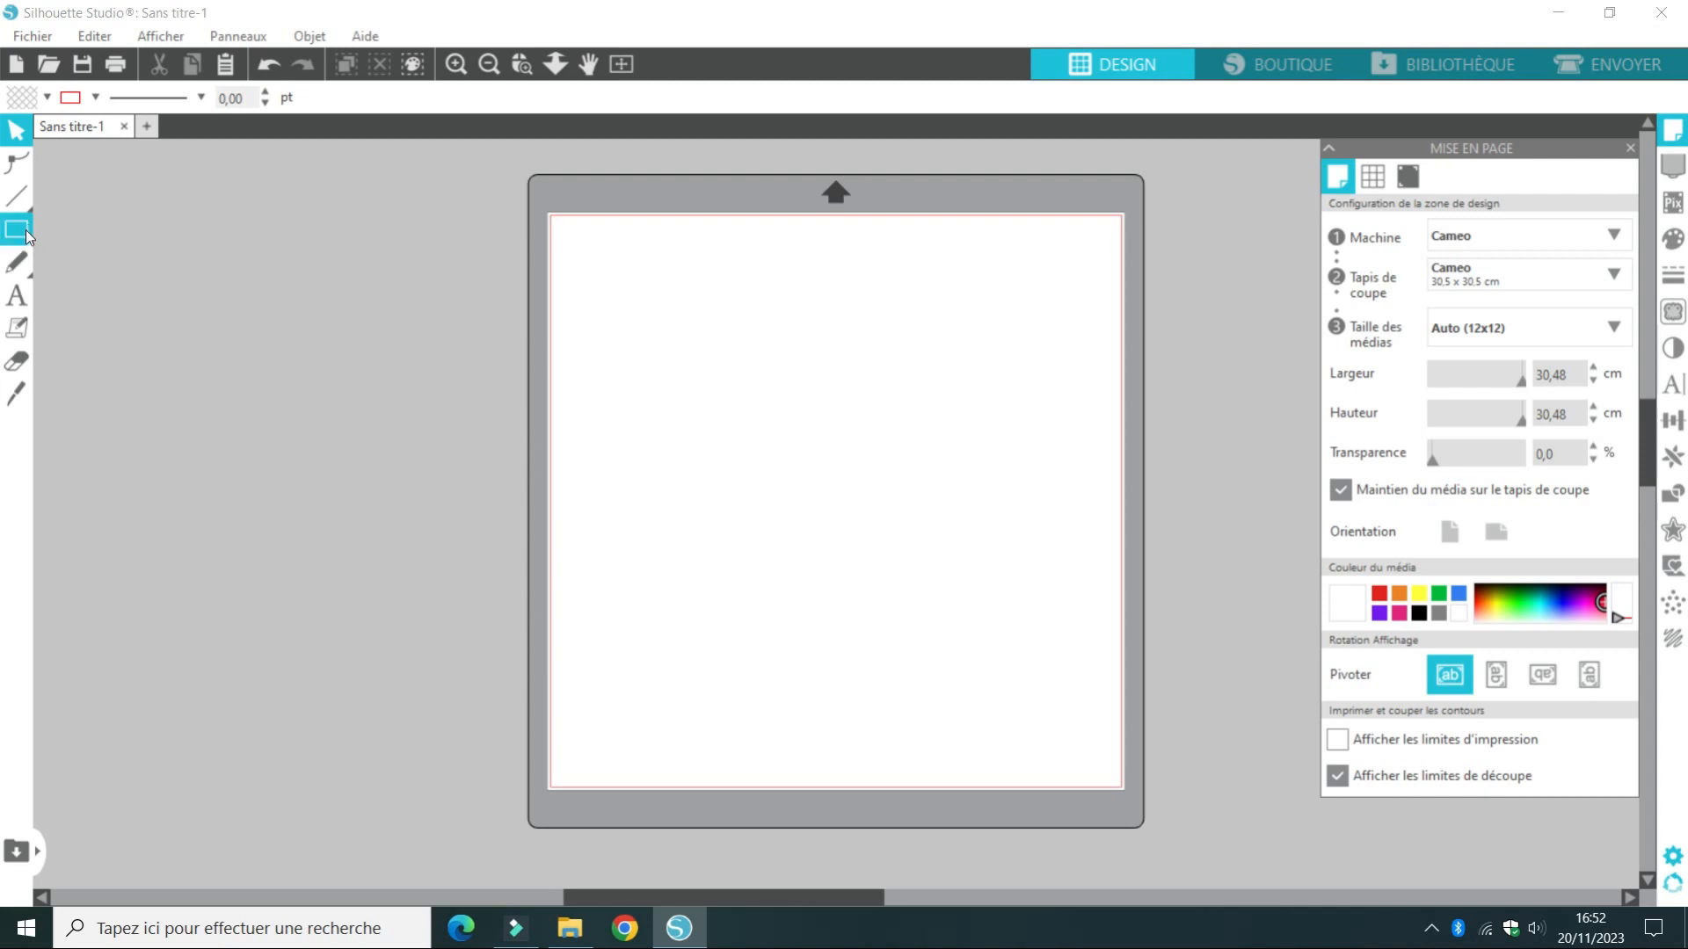
pyautogui.click(17, 295)
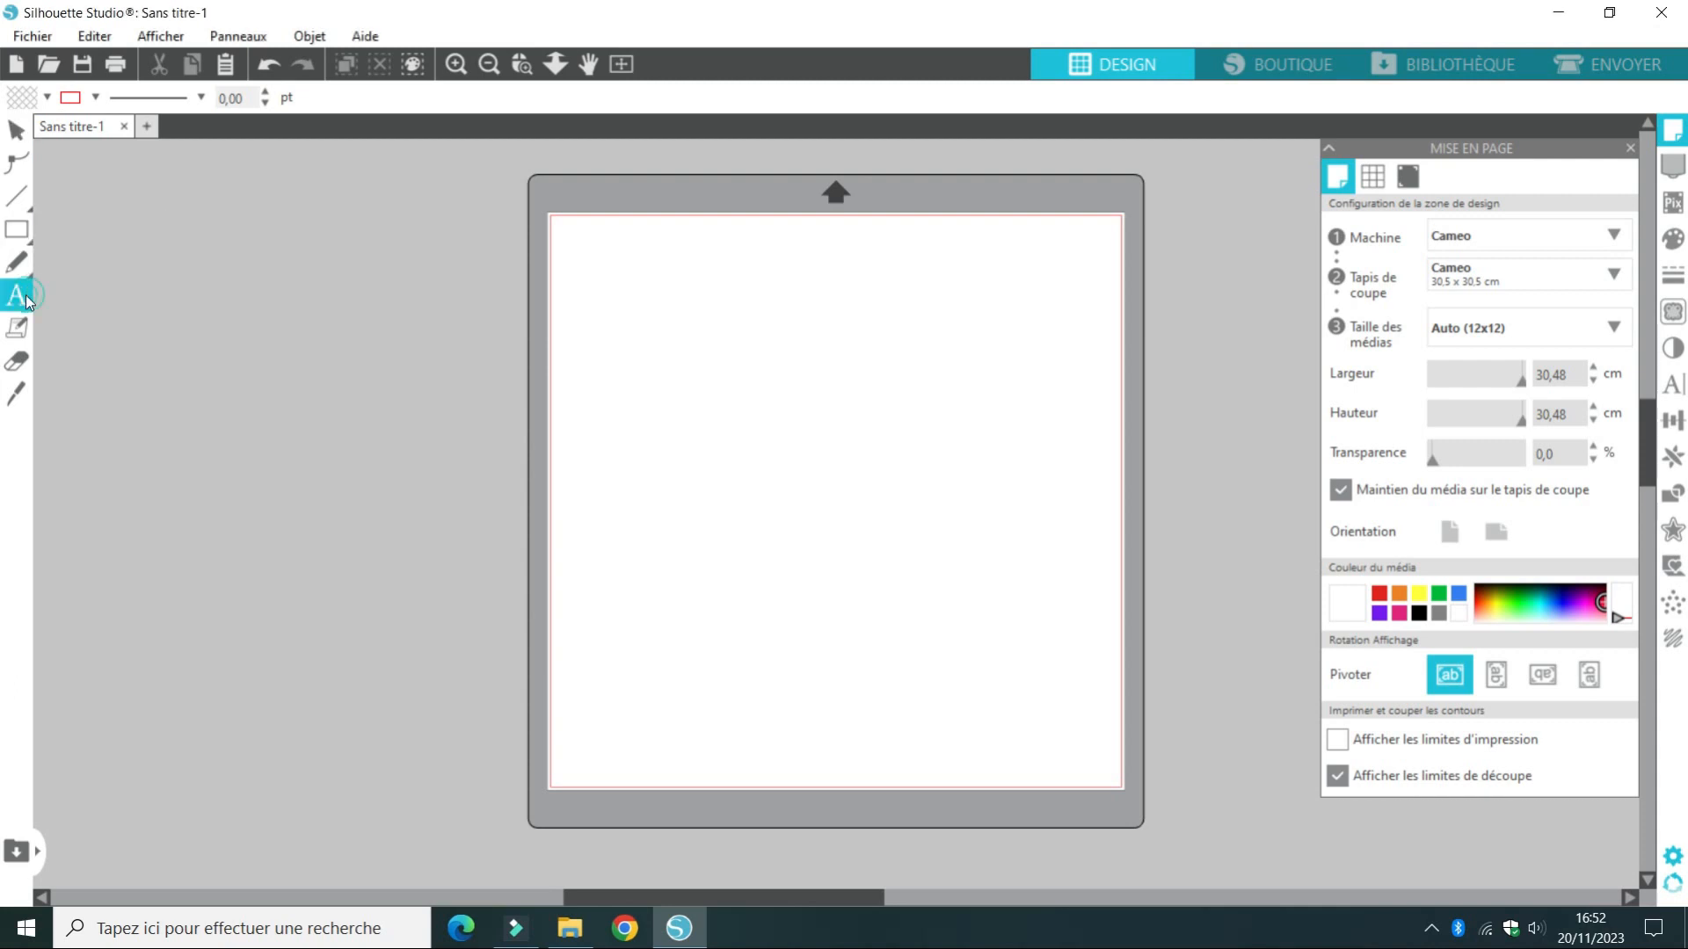
pyautogui.click(681, 325)
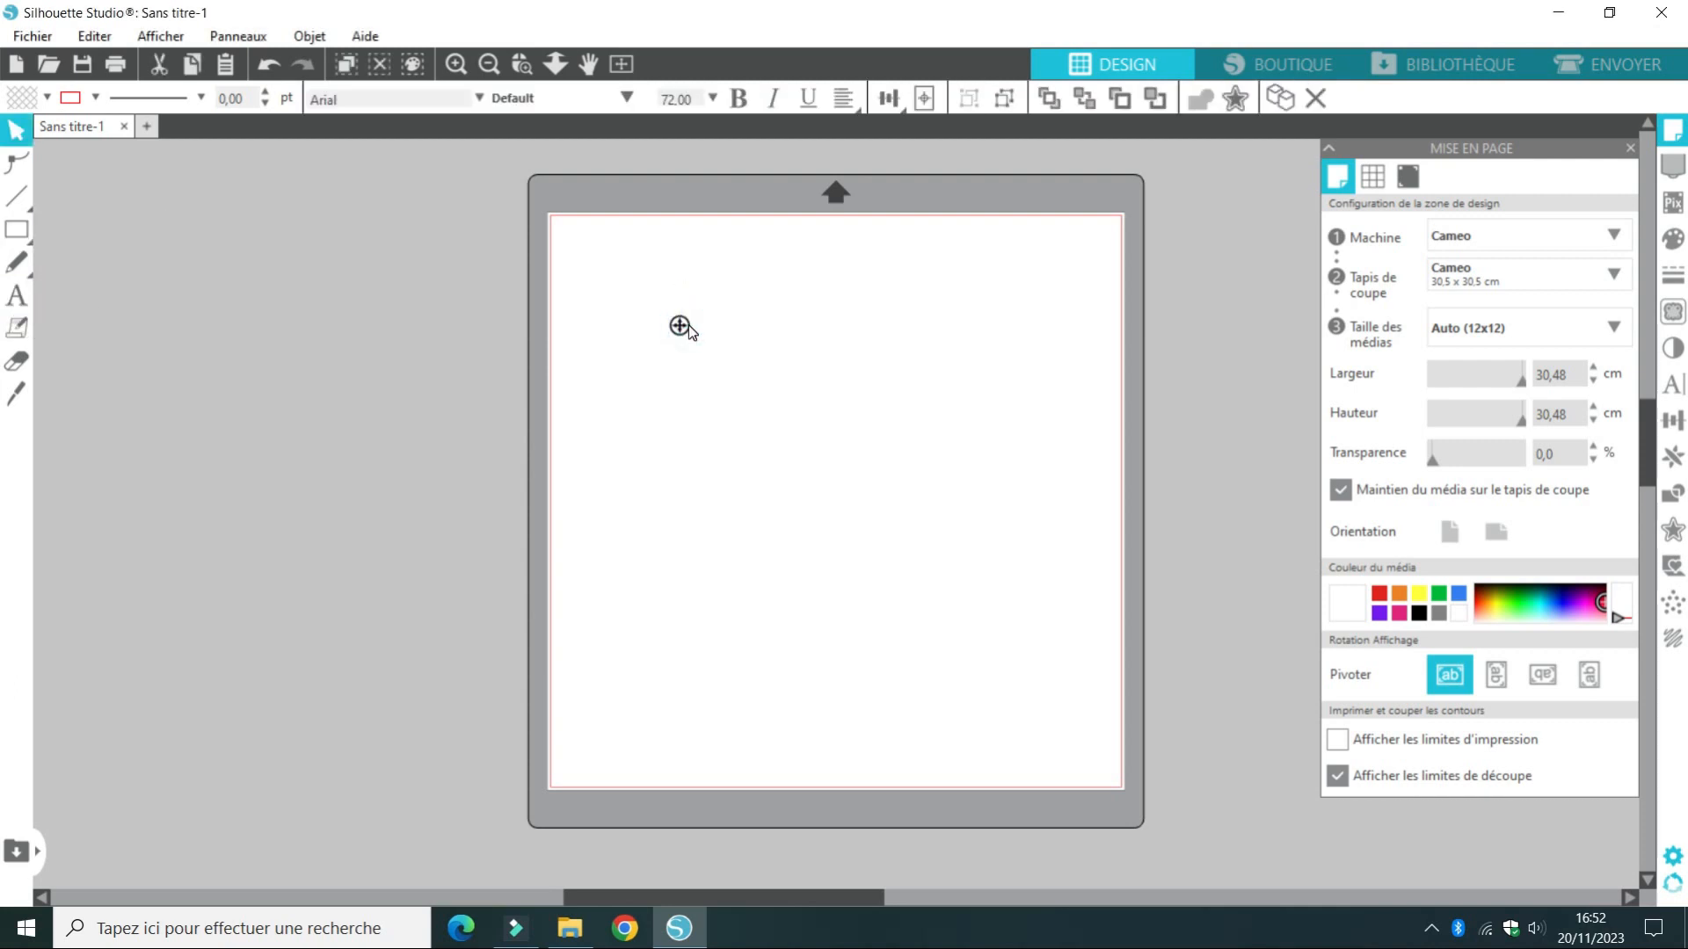
pyautogui.write('Mon')
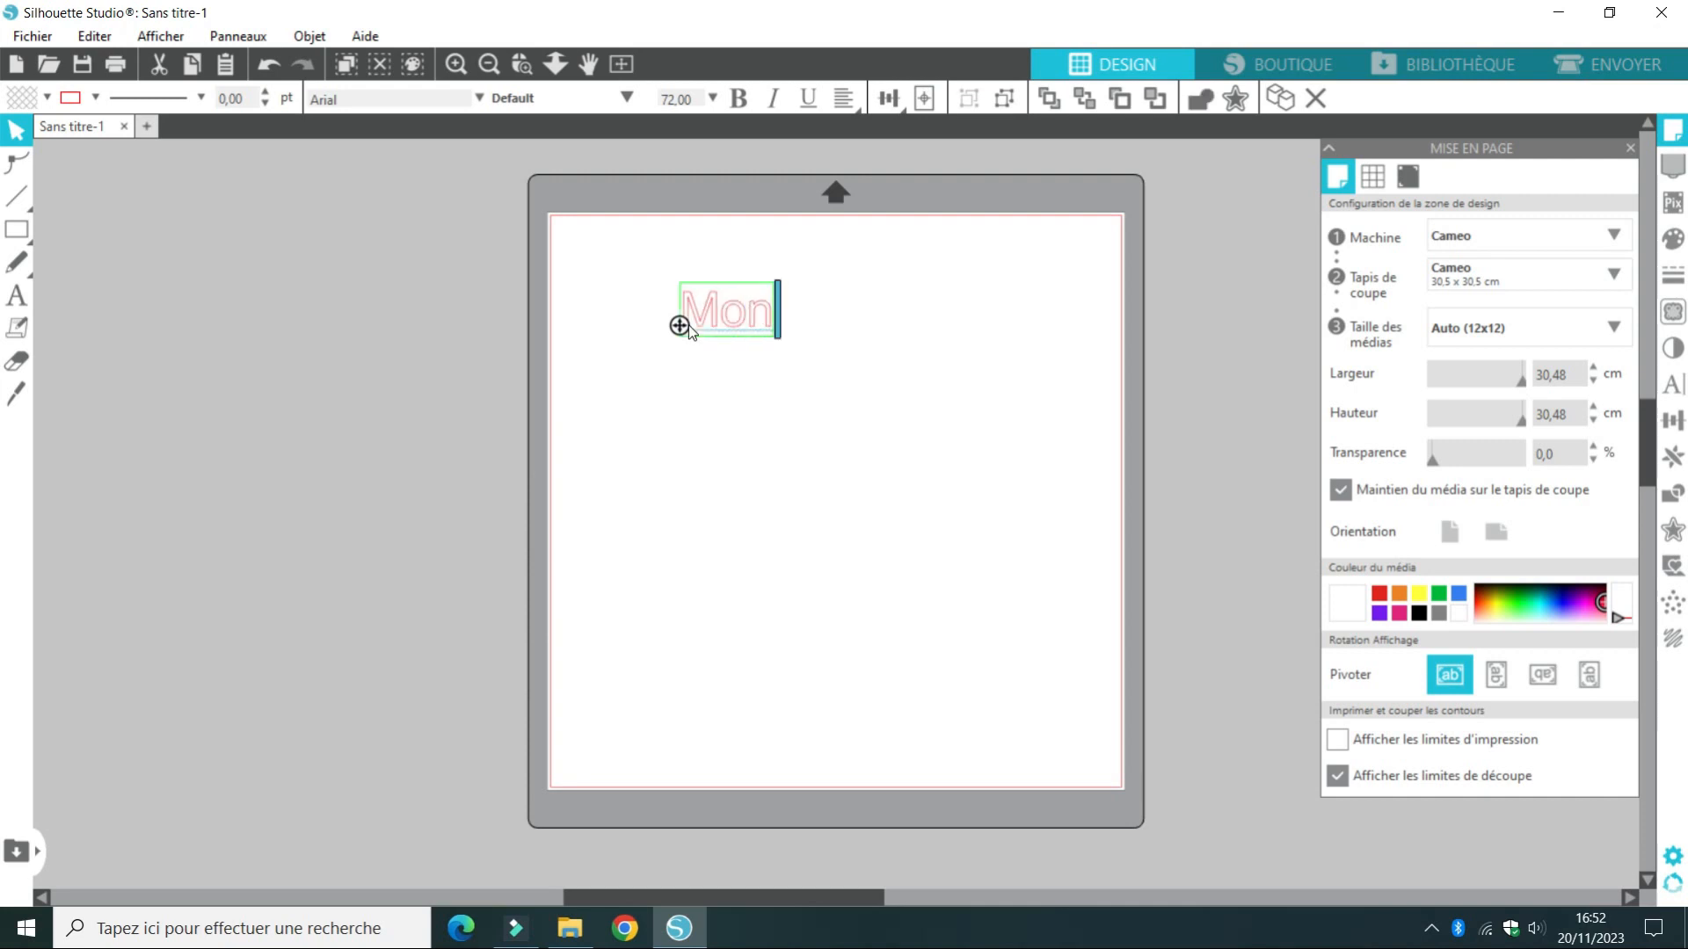
pyautogui.press('BackSpace')
pyautogui.press('BackSpace')
pyautogui.write('ON')
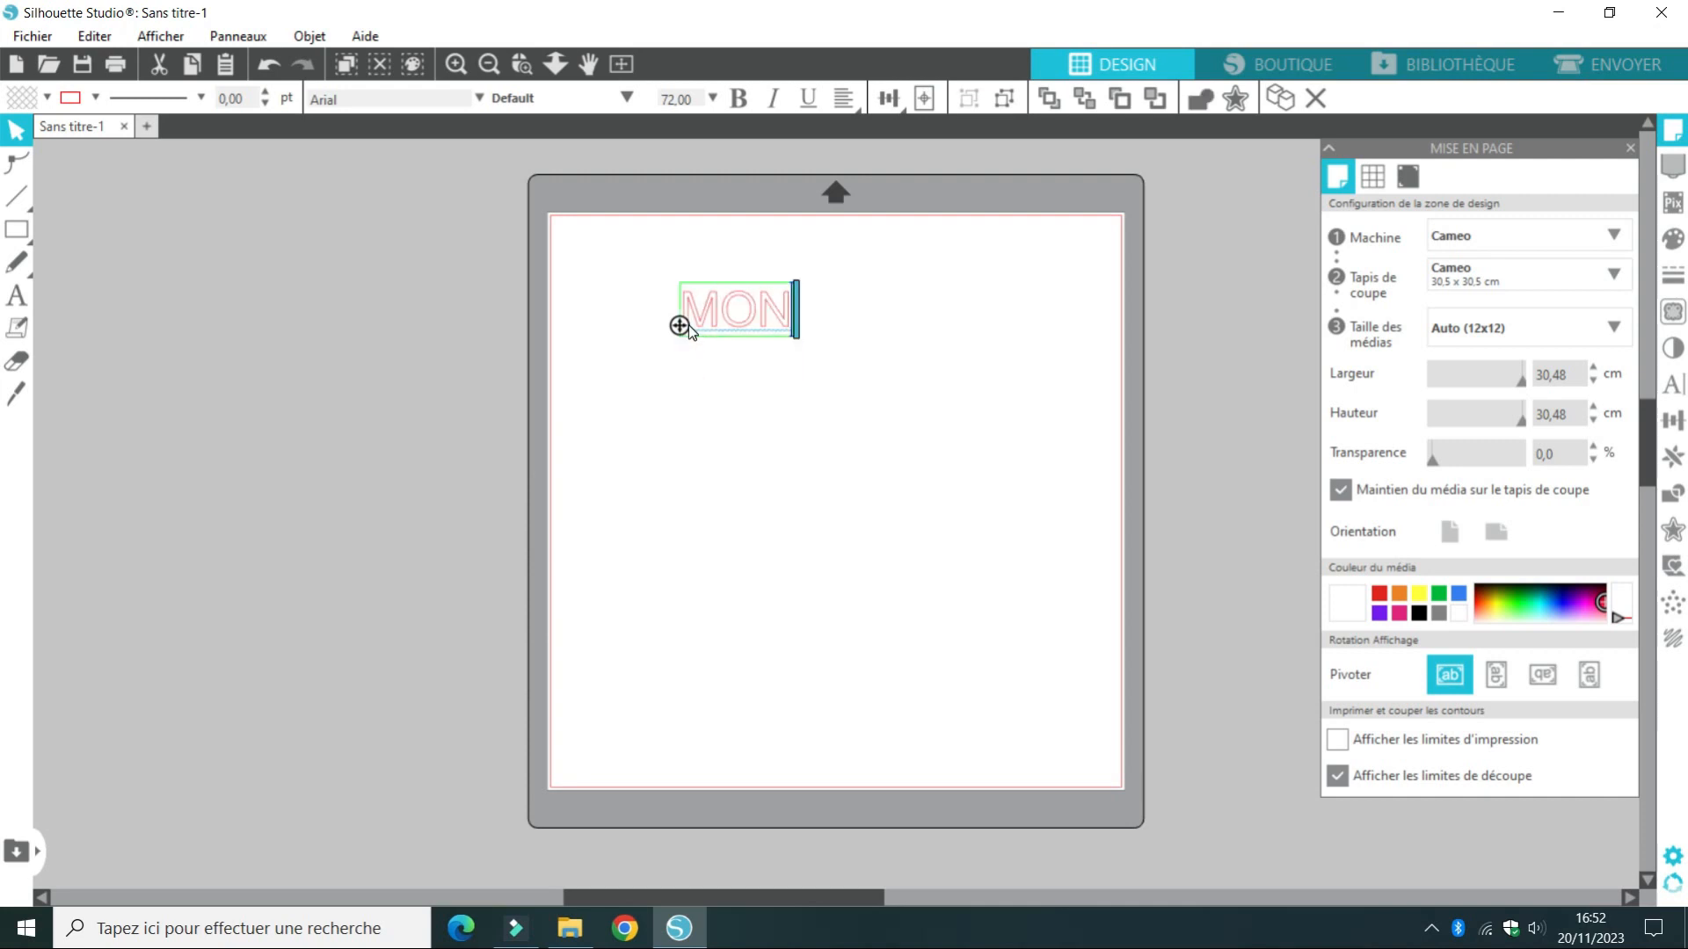
# Add a second line reading JOURNAL in capitals to the text
pyautogui.press('Return')
pyautogui.write('J')
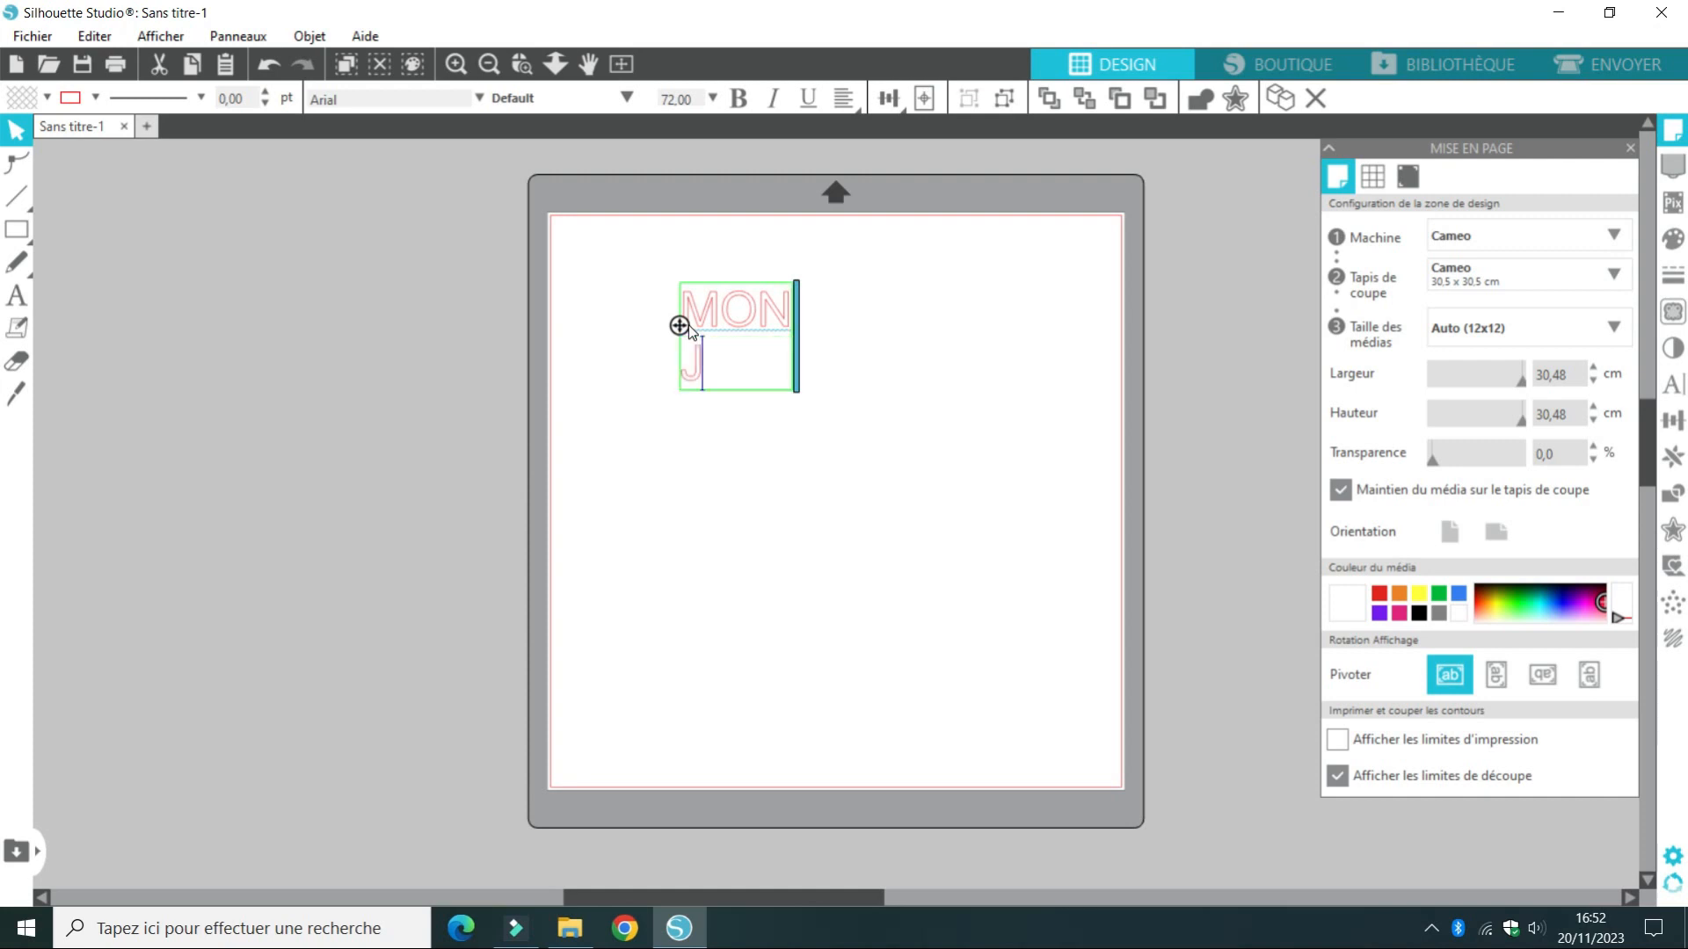
pyautogui.press('BackSpace')
pyautogui.write('jour')
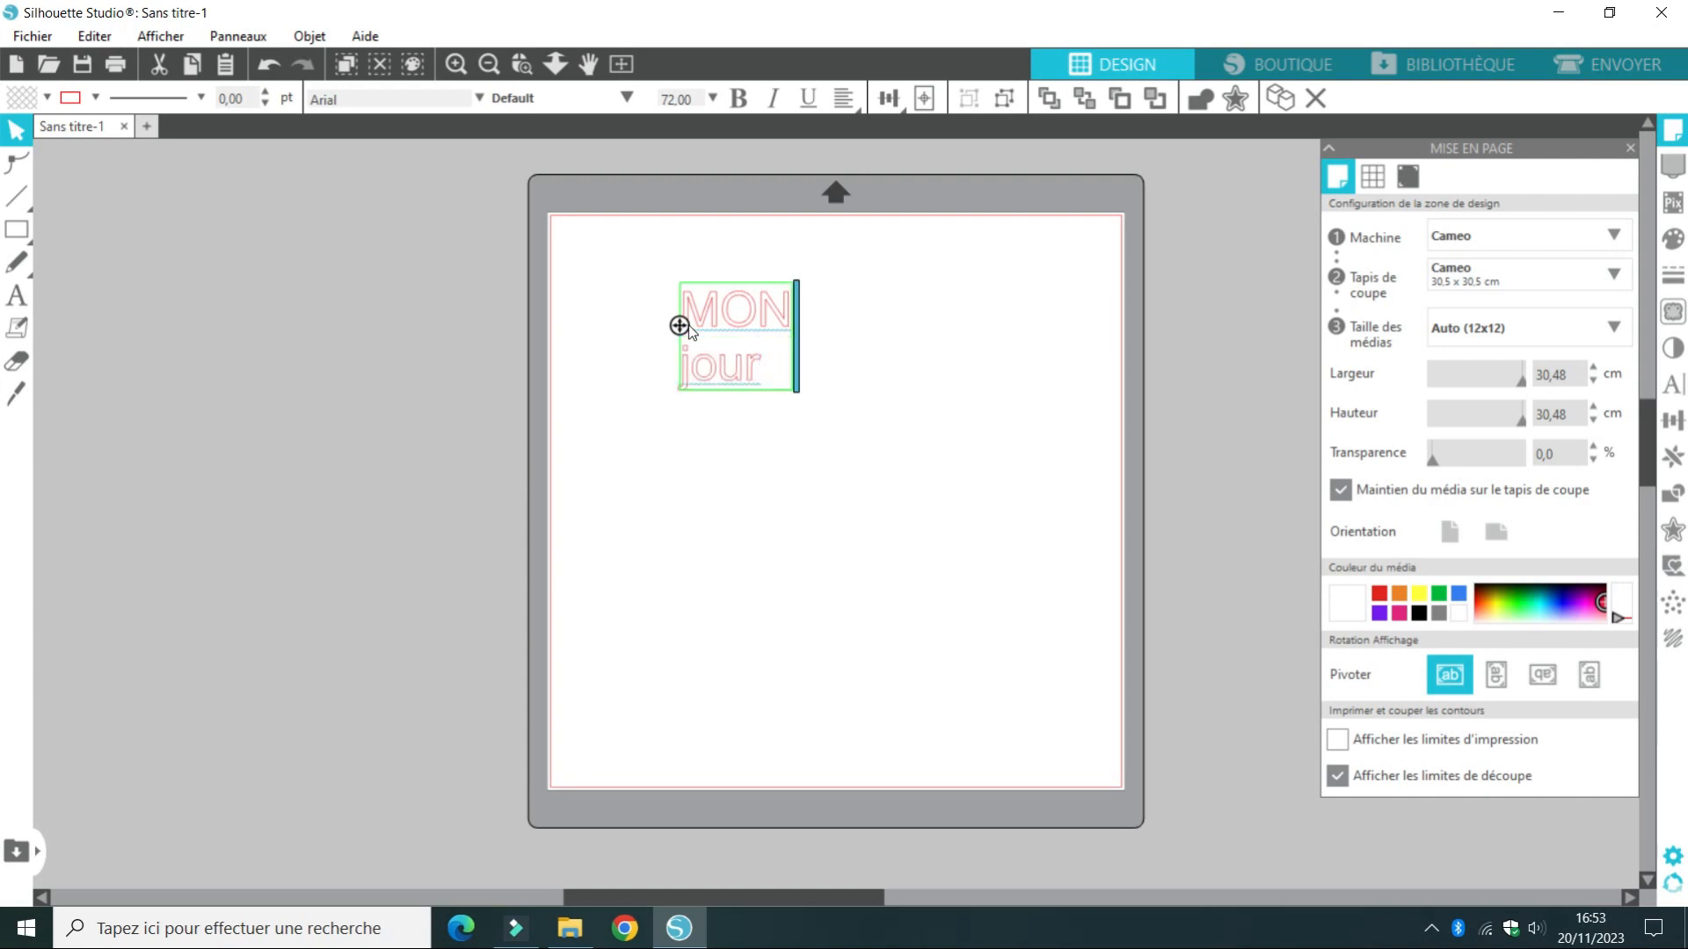
pyautogui.press('BackSpace')
pyautogui.press('BackSpace')
pyautogui.press('BackSpace')
pyautogui.press('BackSpace')
pyautogui.write('JOURNAL')
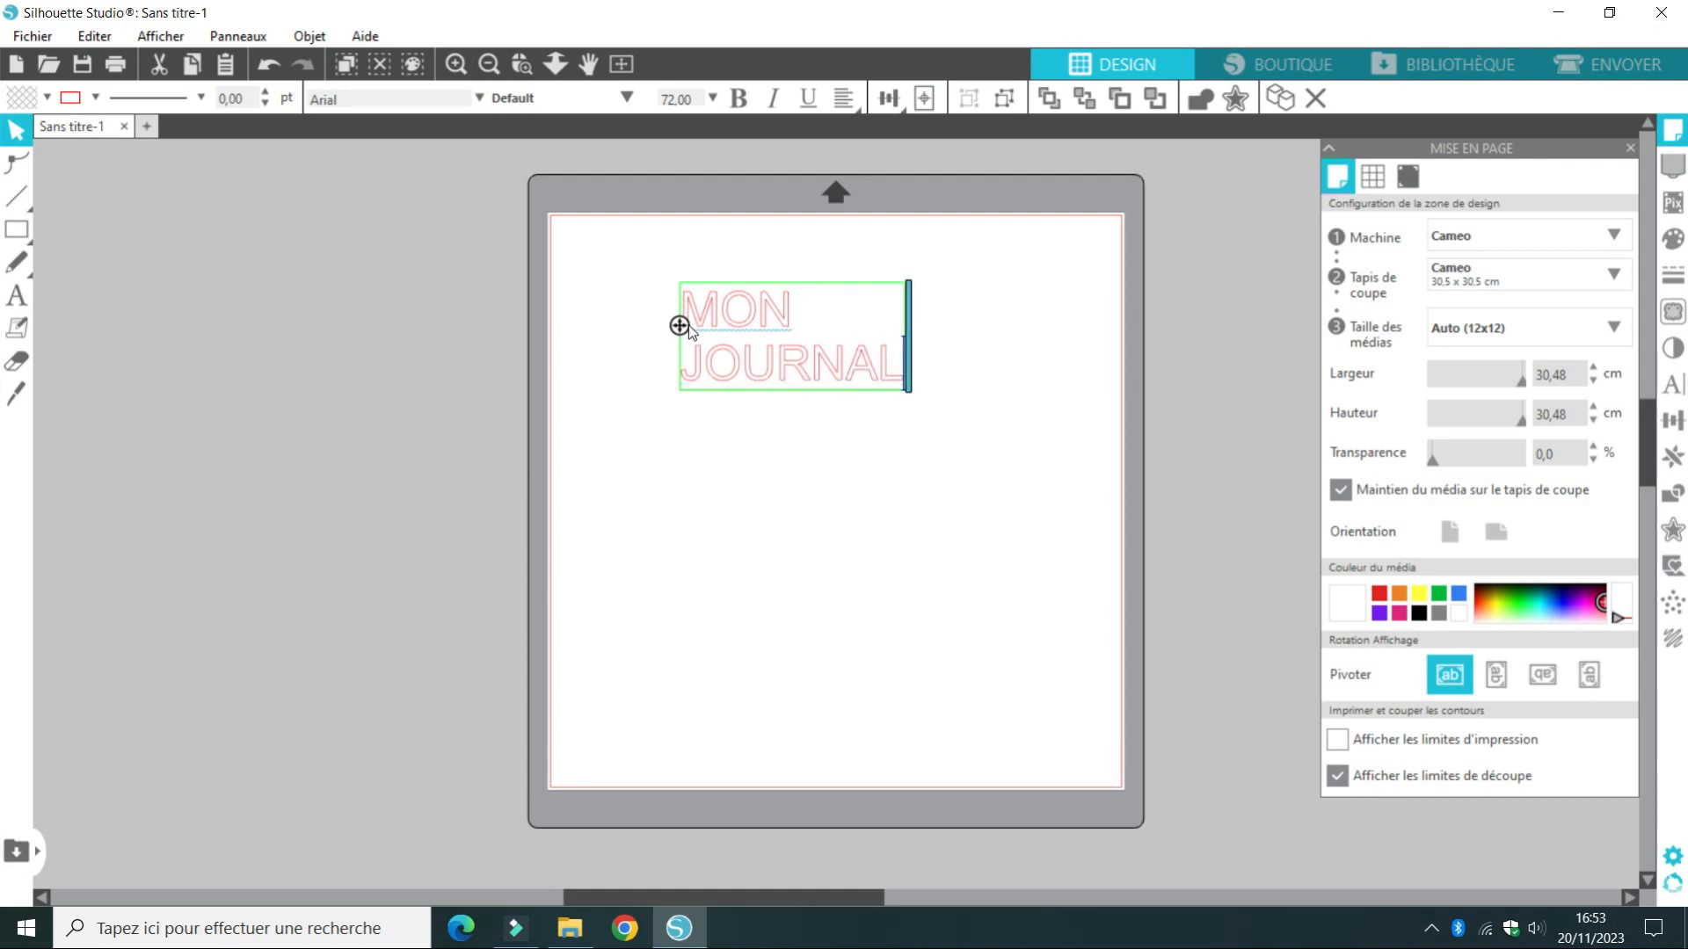
# Add the lines DE, DECE and MBRE below JOURNAL
pyautogui.press('Return')
pyautogui.write('DE')
pyautogui.press('Return')
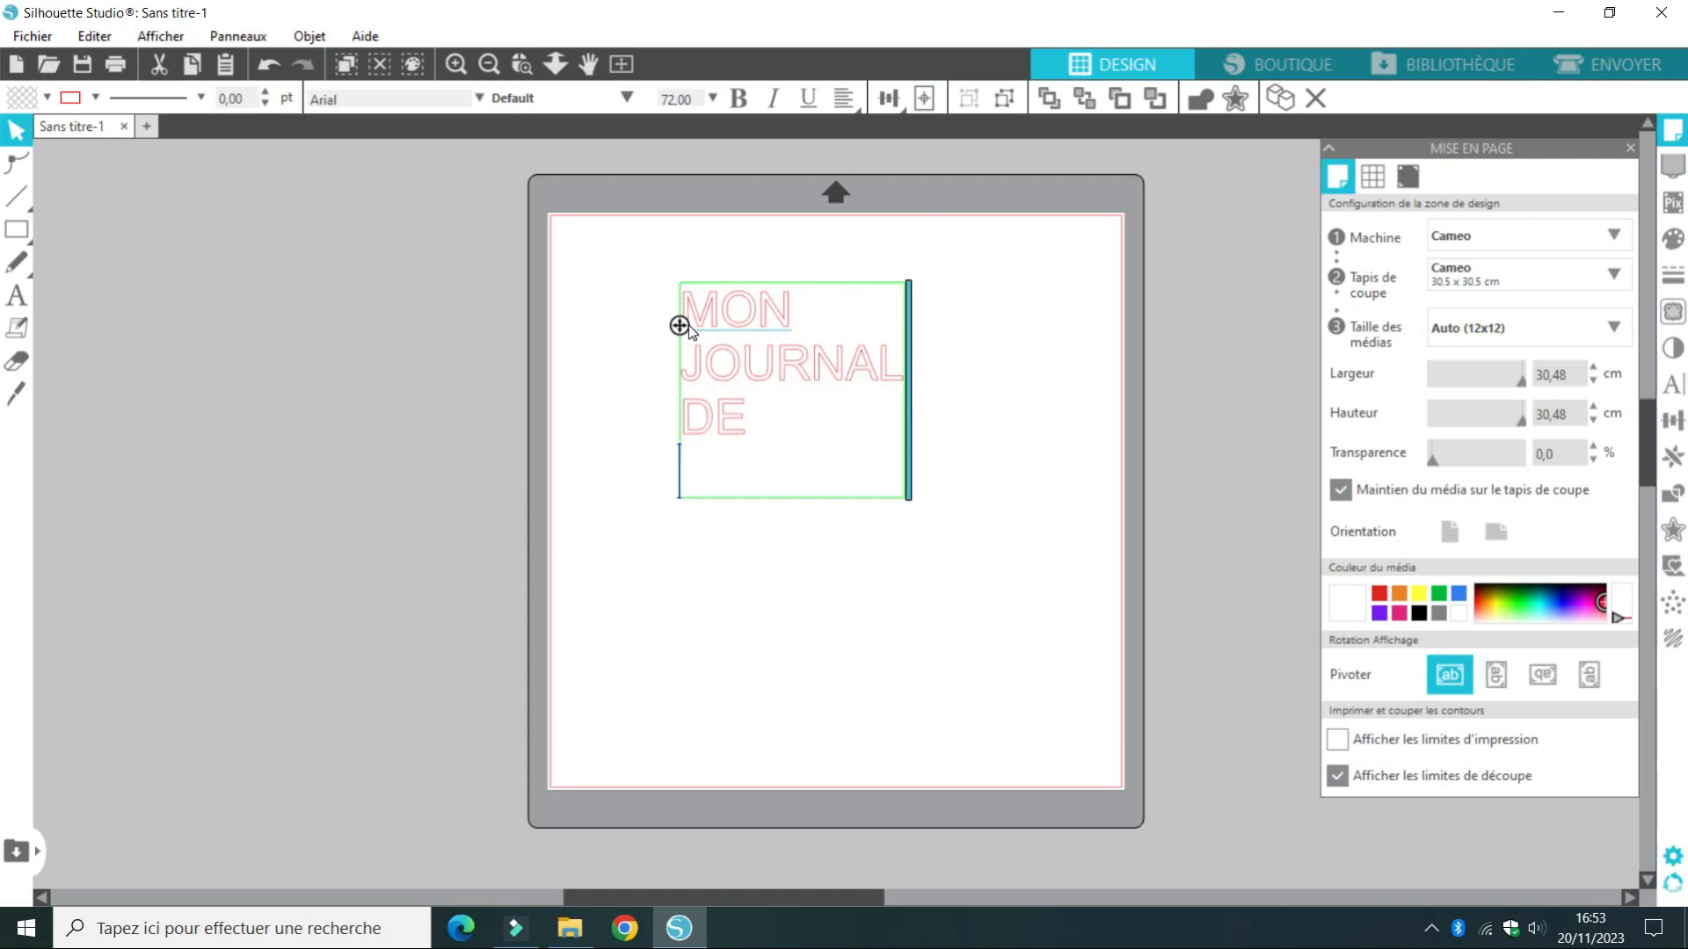
pyautogui.write('DECE')
pyautogui.press('Return')
pyautogui.write('M')
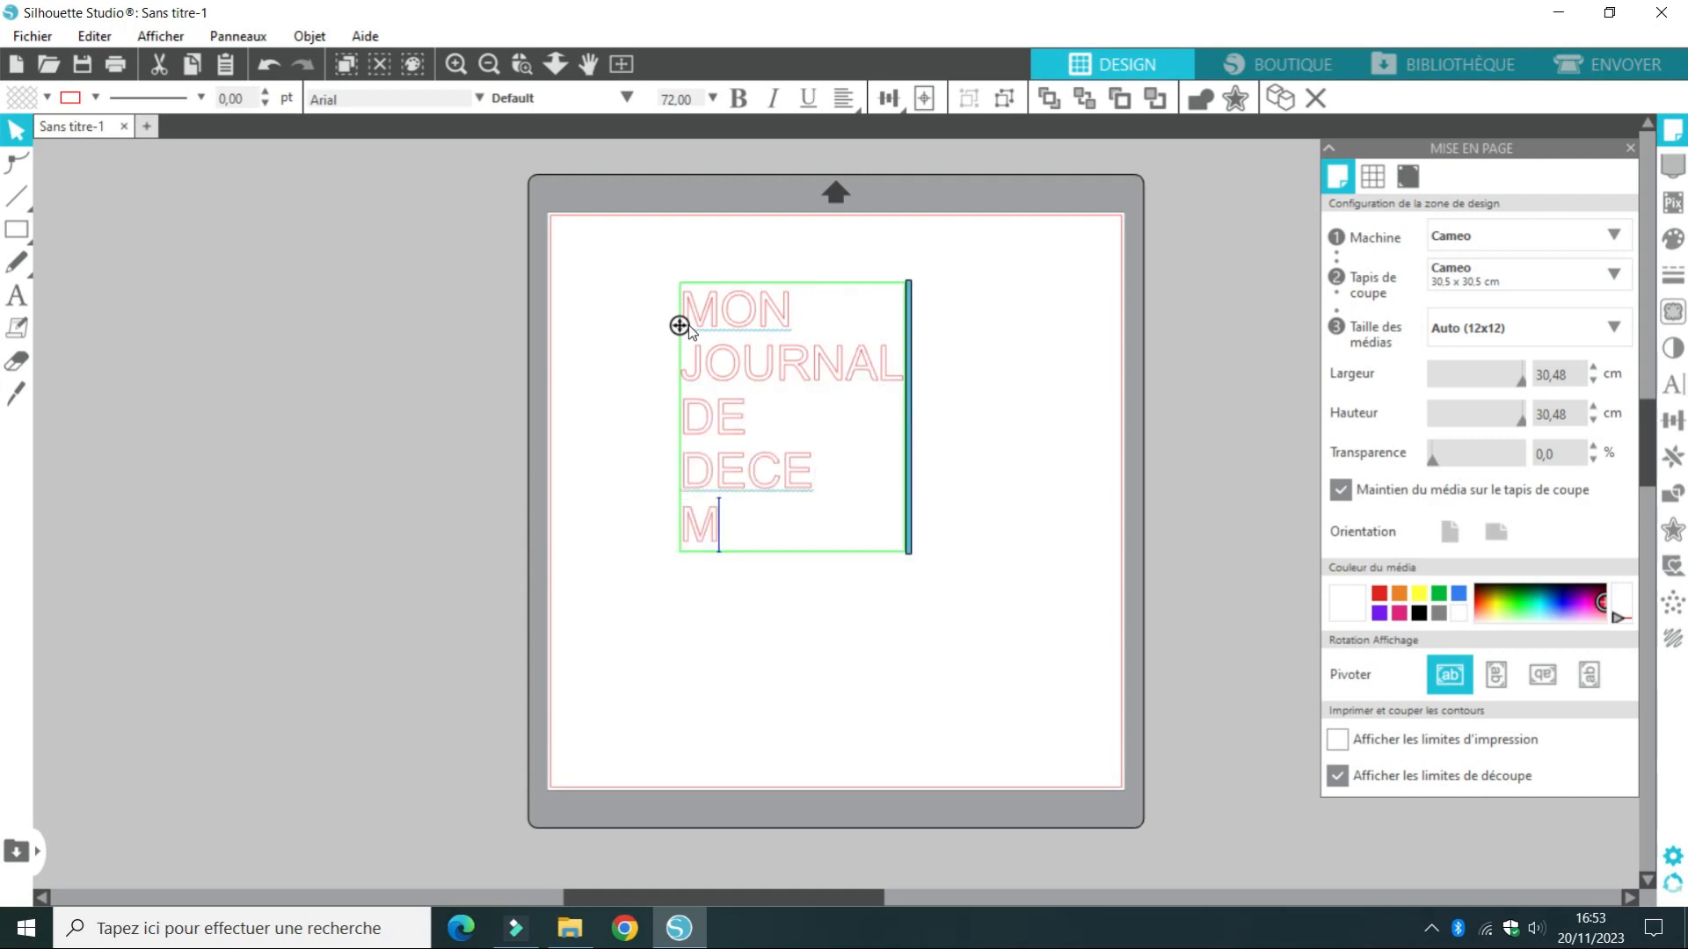
pyautogui.write('BRE')
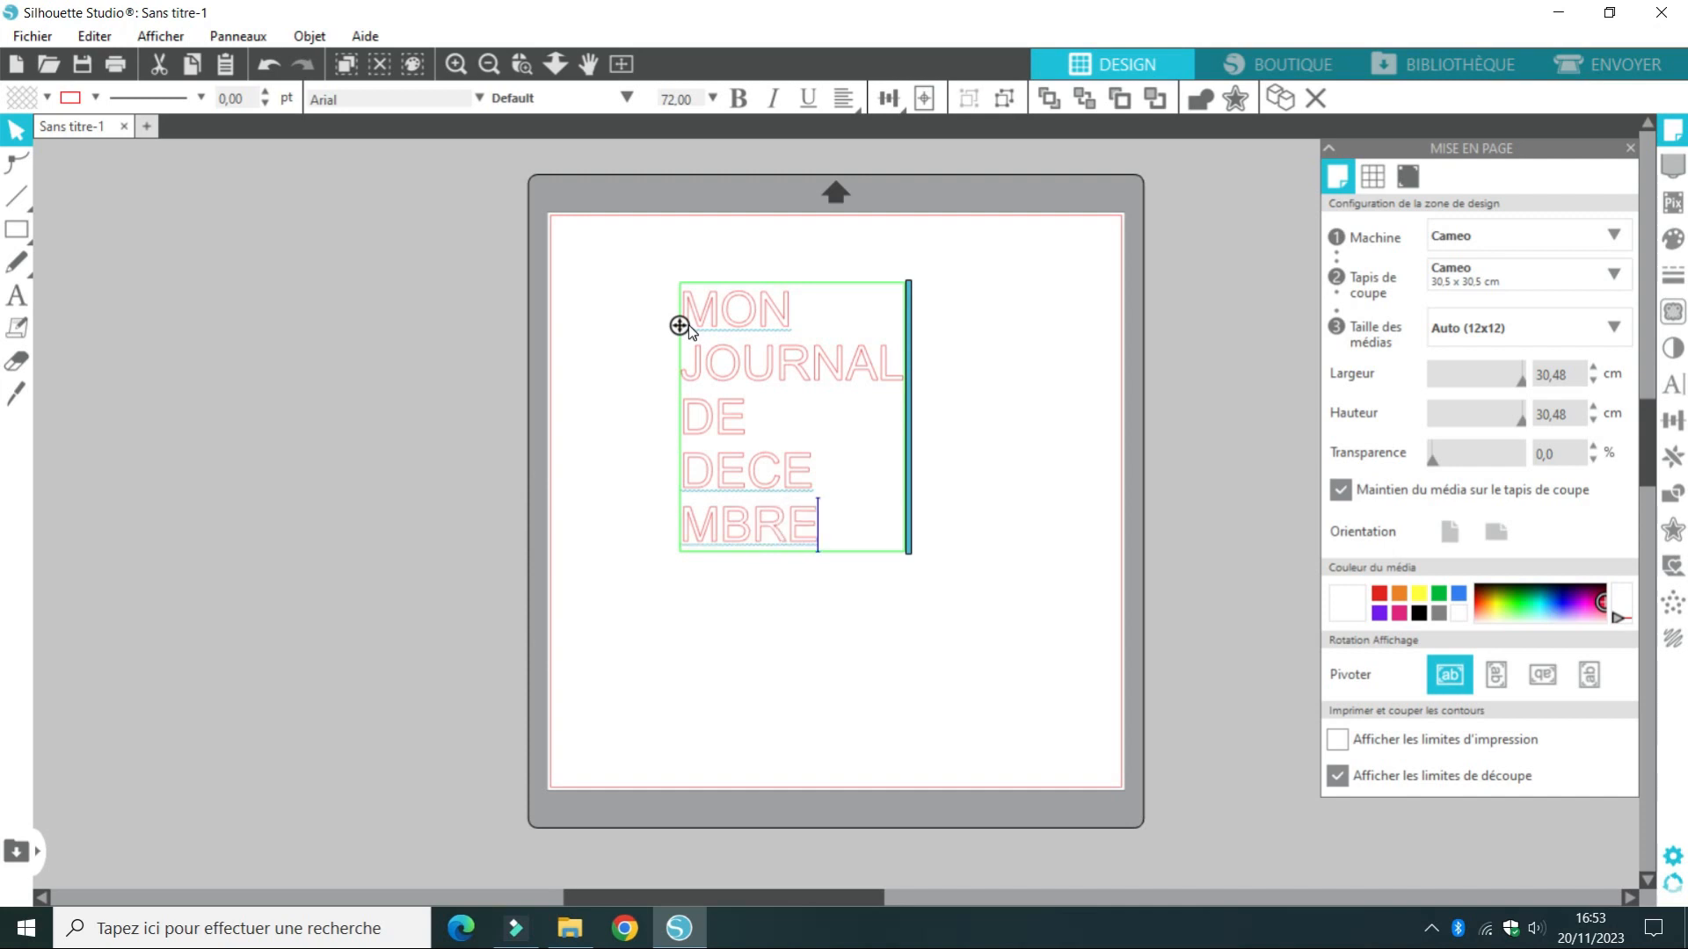
# Break JOURNAL into two lines, JOUR and NAL, and finish editing the text
pyautogui.click(806, 353)
pyautogui.press('Return')
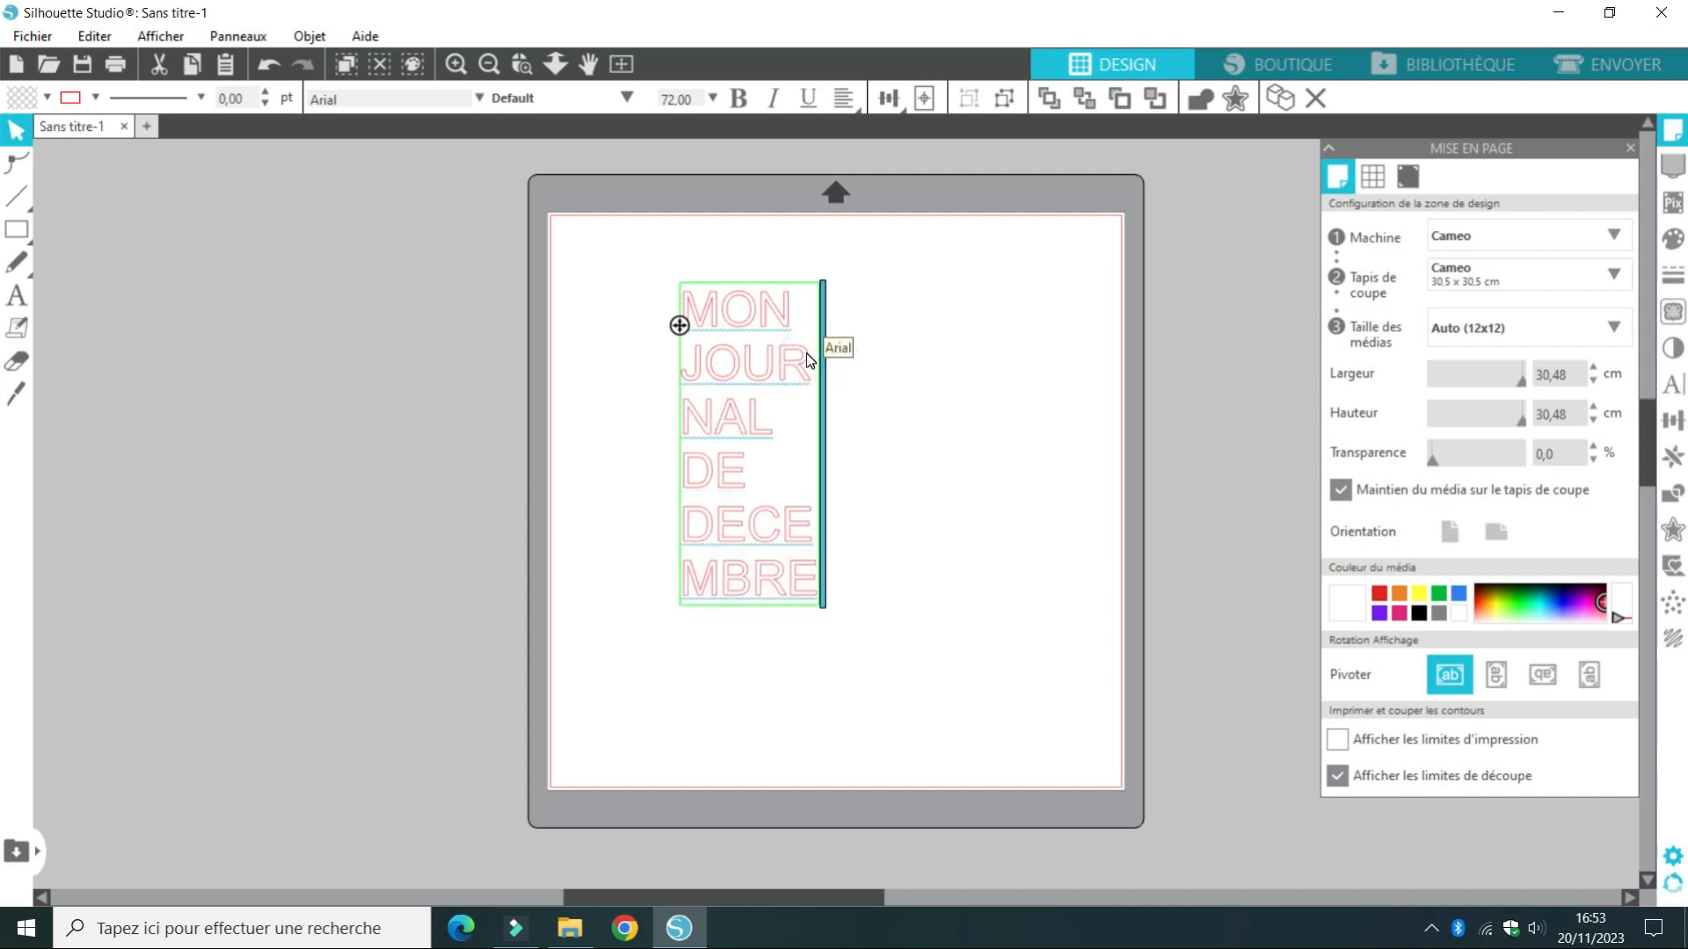
pyautogui.click(942, 427)
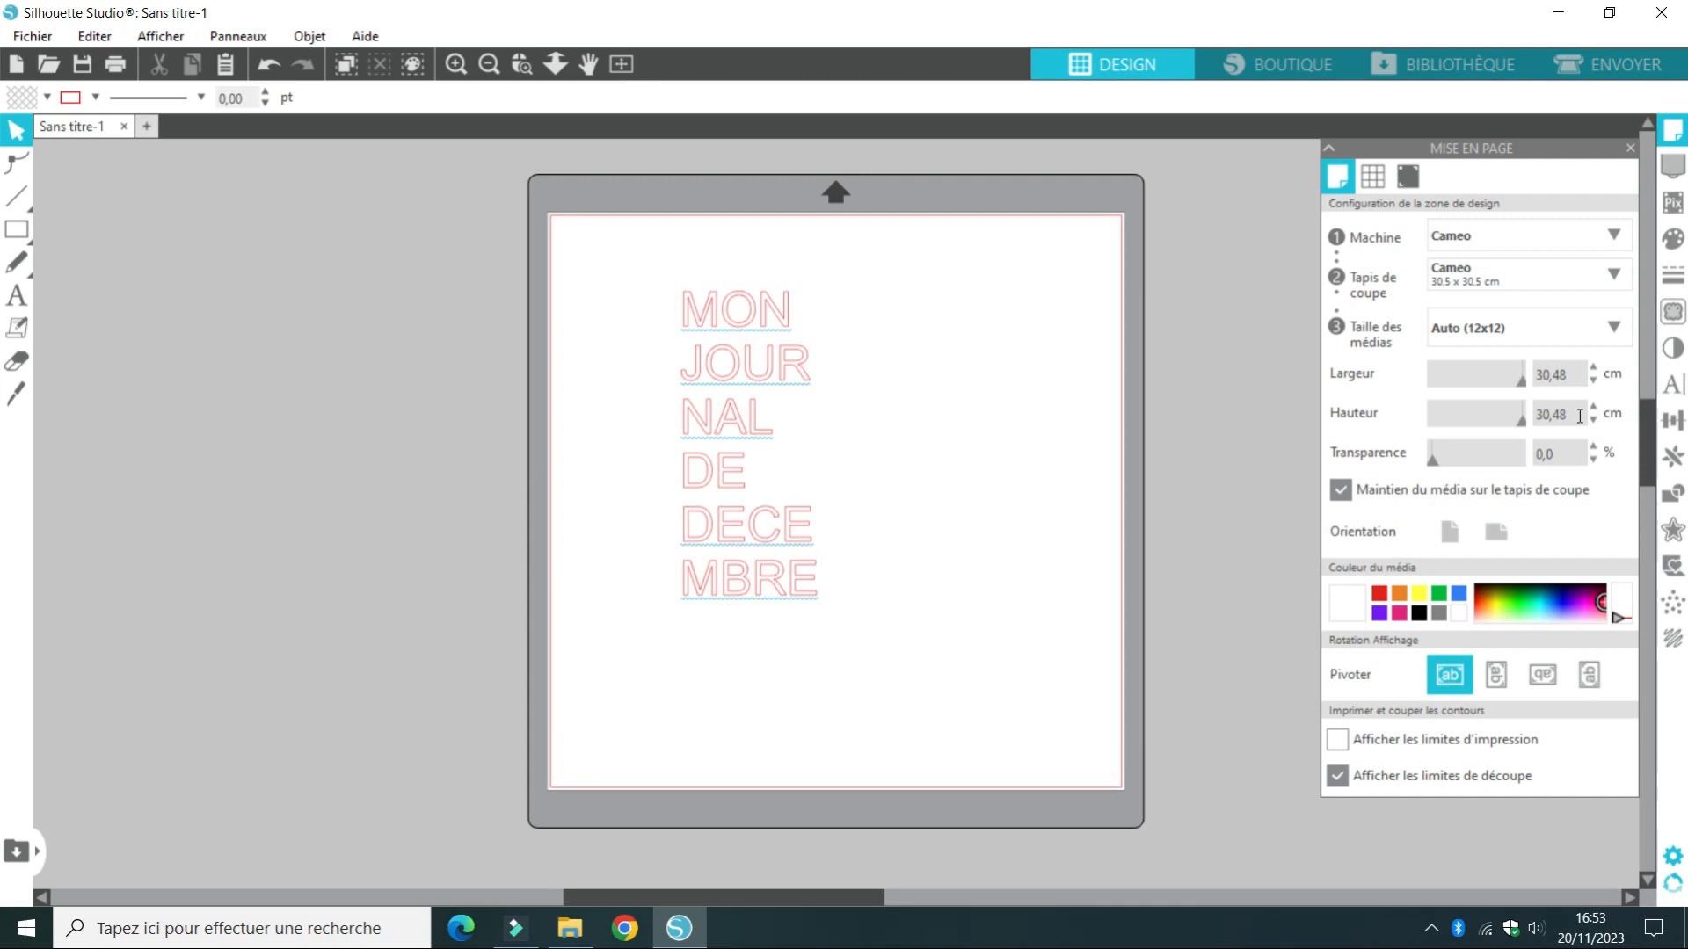
# Change the font of the whole text block to Burbank Big Regular
pyautogui.click(1679, 395)
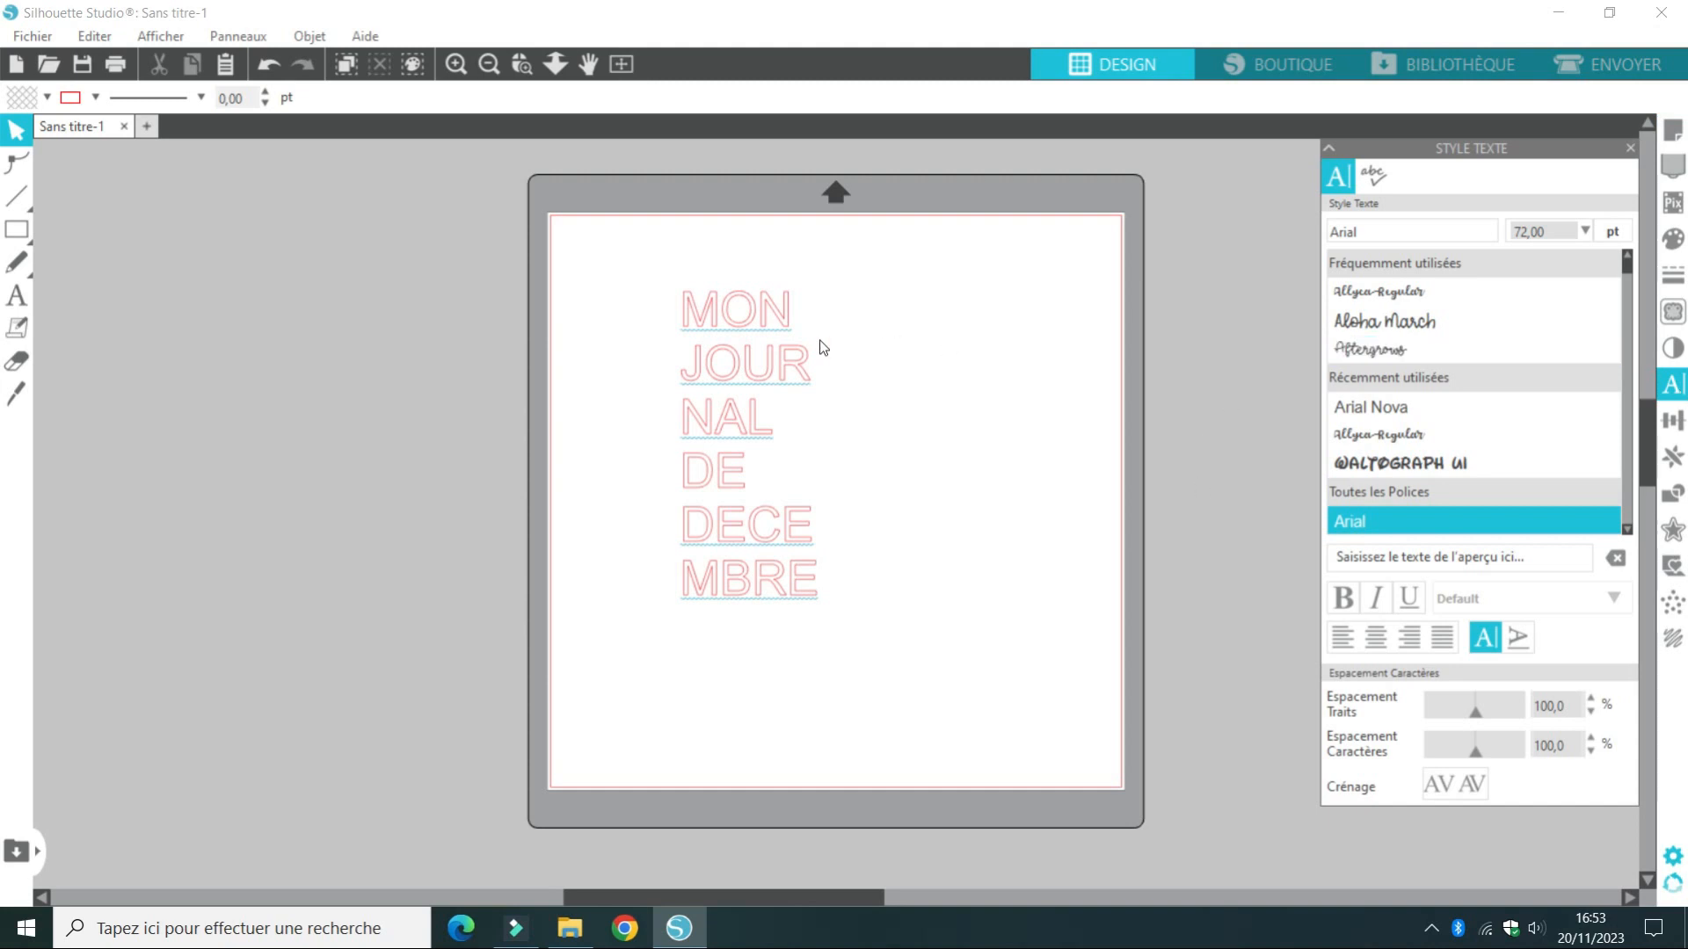
pyautogui.click(746, 356)
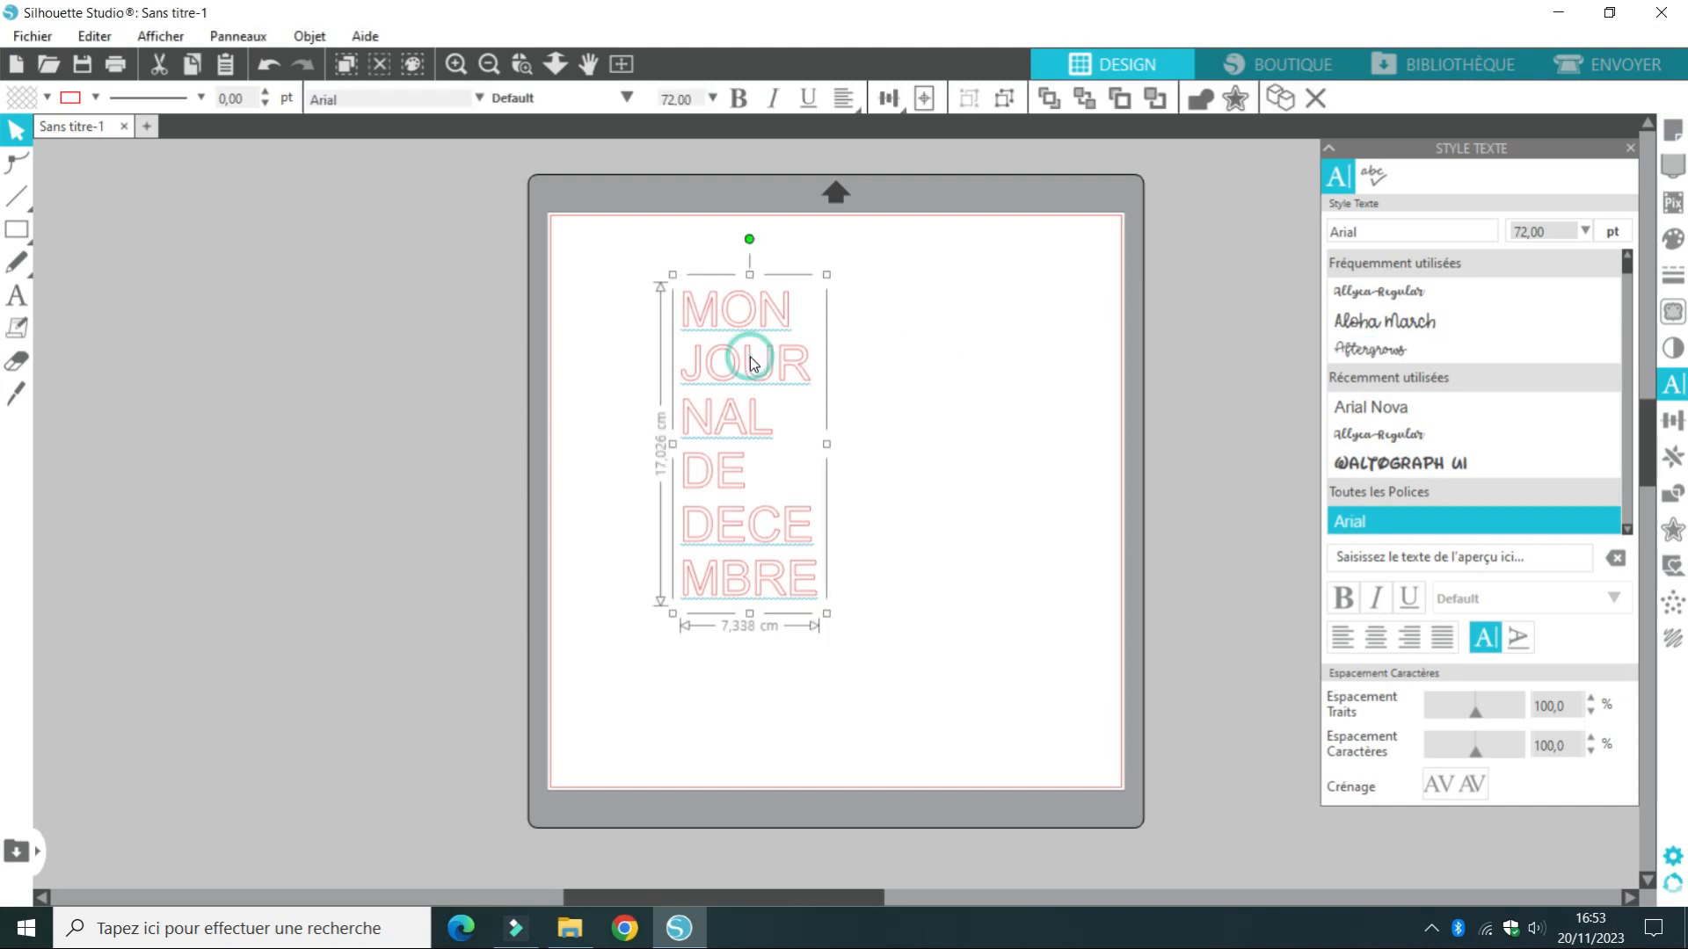
pyautogui.click(1628, 282)
pyautogui.click(1629, 282)
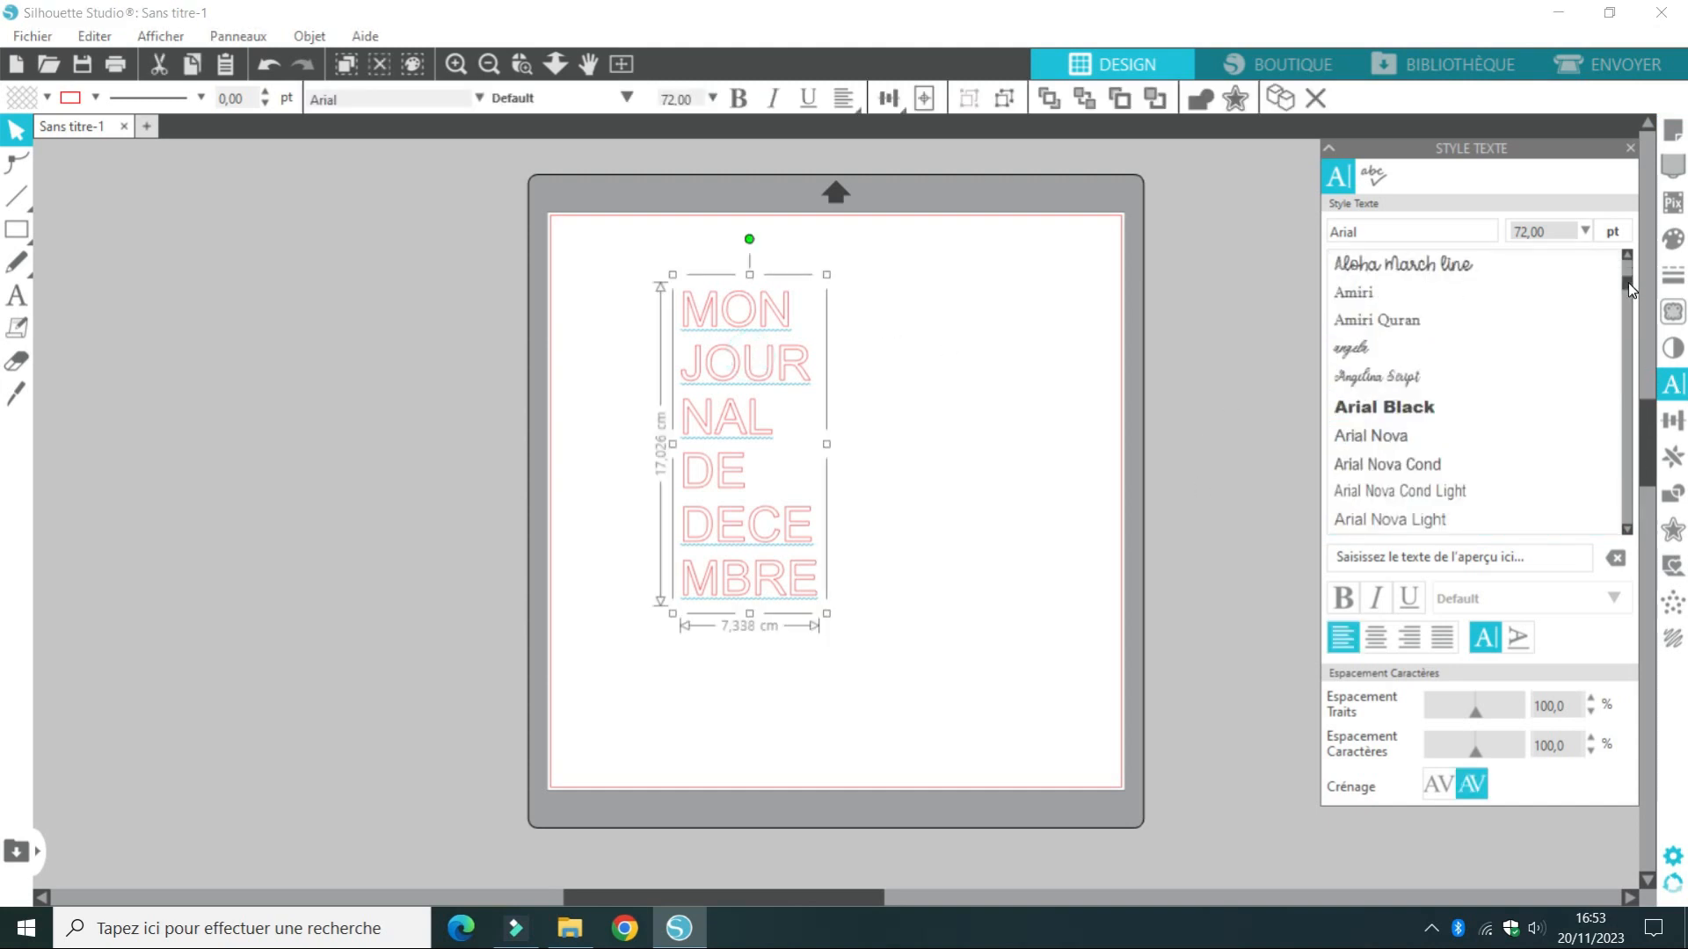
pyautogui.moveTo(1628, 282); pyautogui.dragTo(1628, 290)
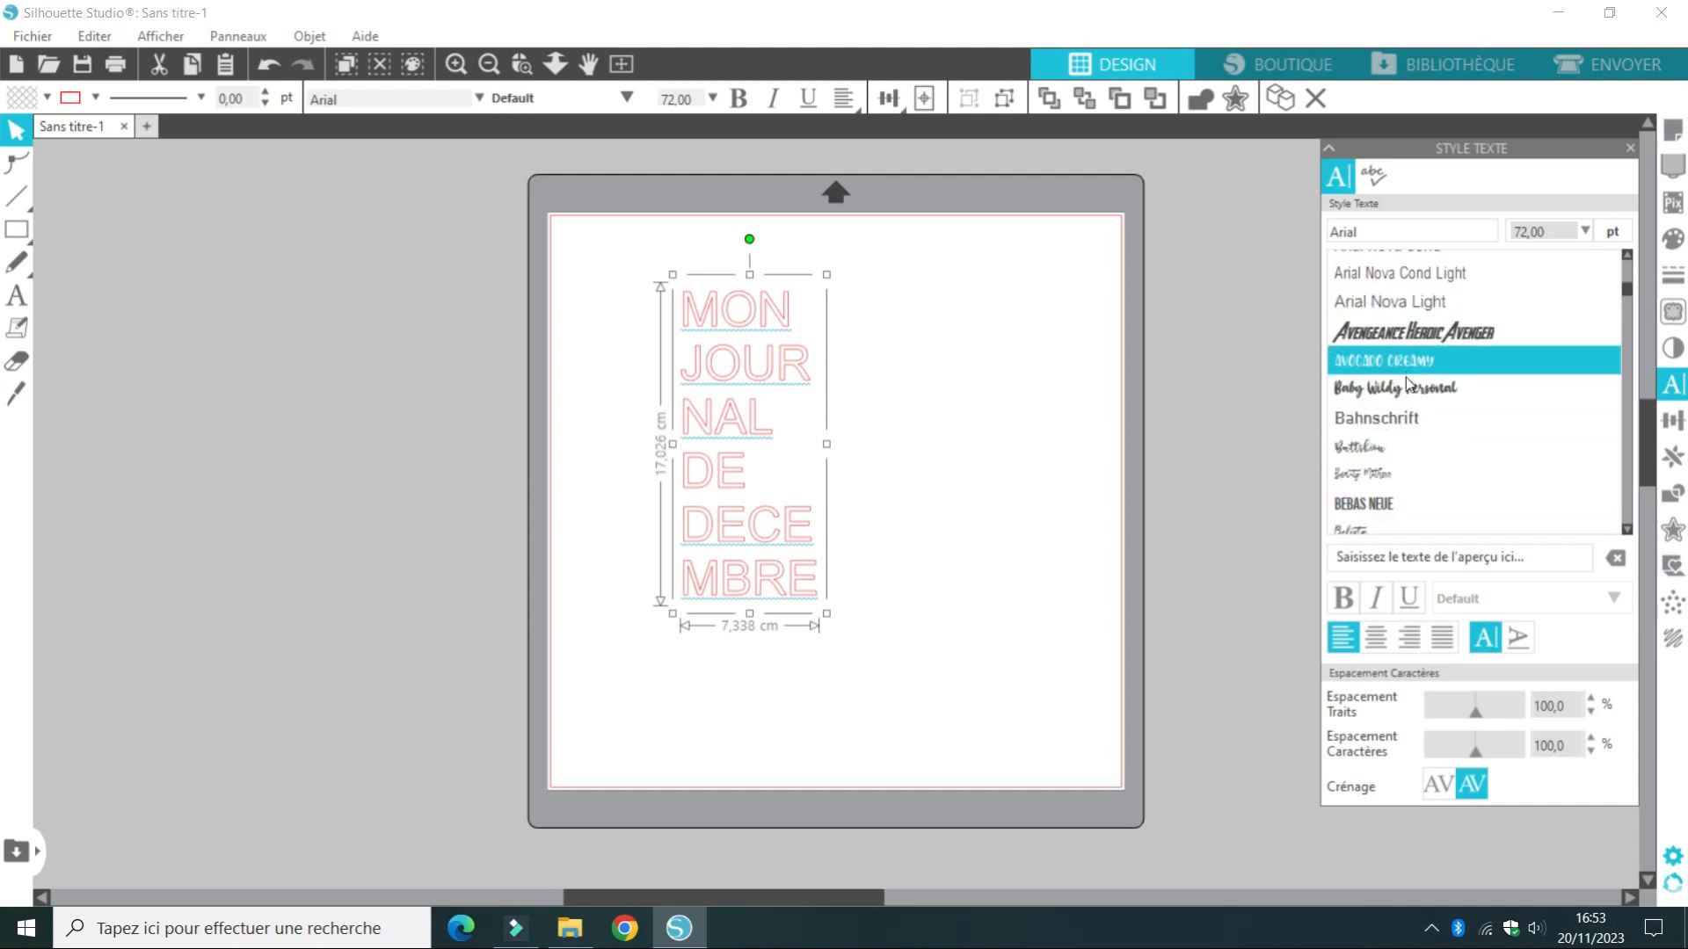
pyautogui.click(1398, 419)
pyautogui.press('Down')
pyautogui.press('Down')
pyautogui.press('Down')
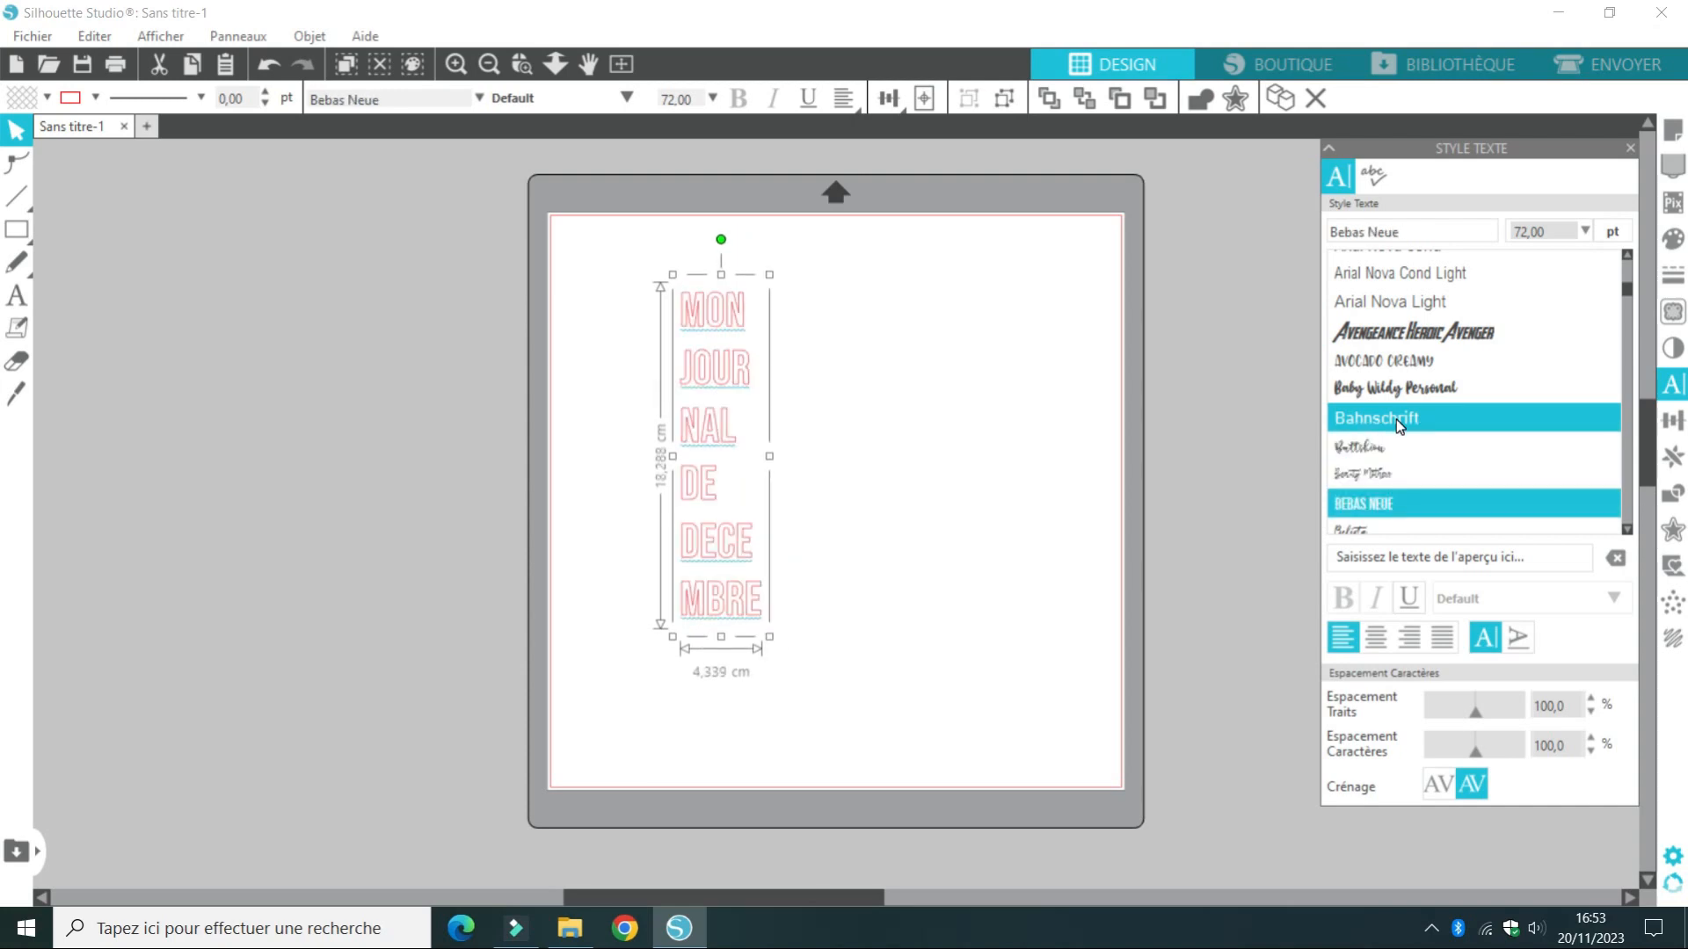
pyautogui.press('Down')
pyautogui.press('Down')
pyautogui.press('Down')
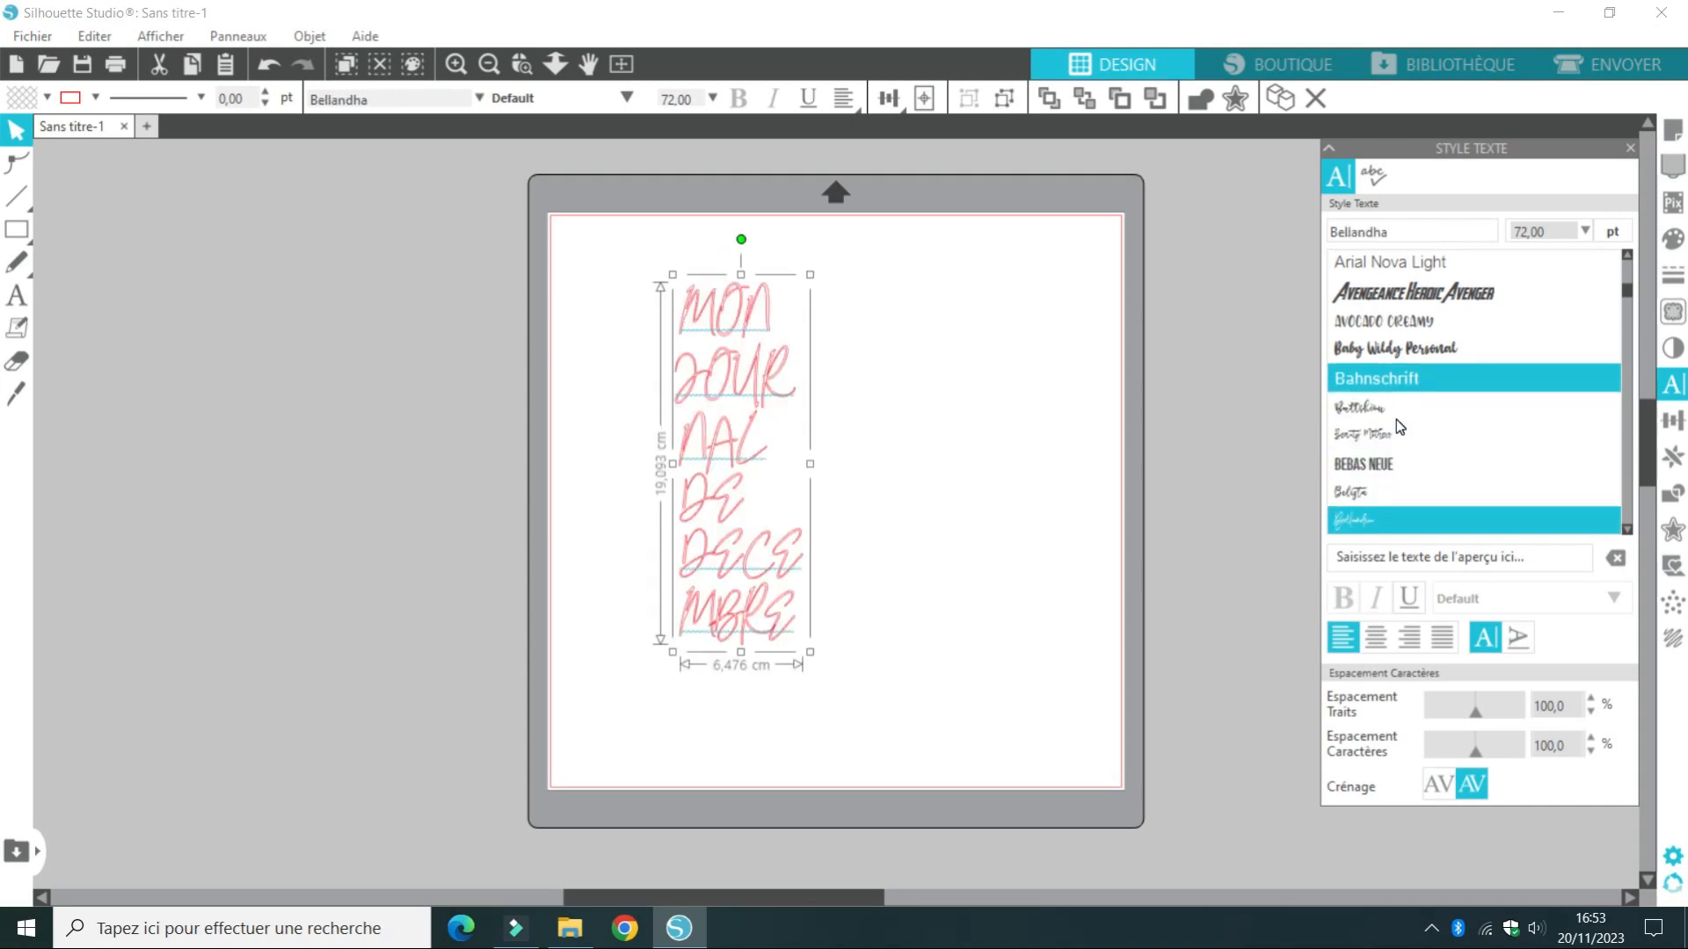
pyautogui.press('Down')
pyautogui.press('Down')
pyautogui.press('Down')
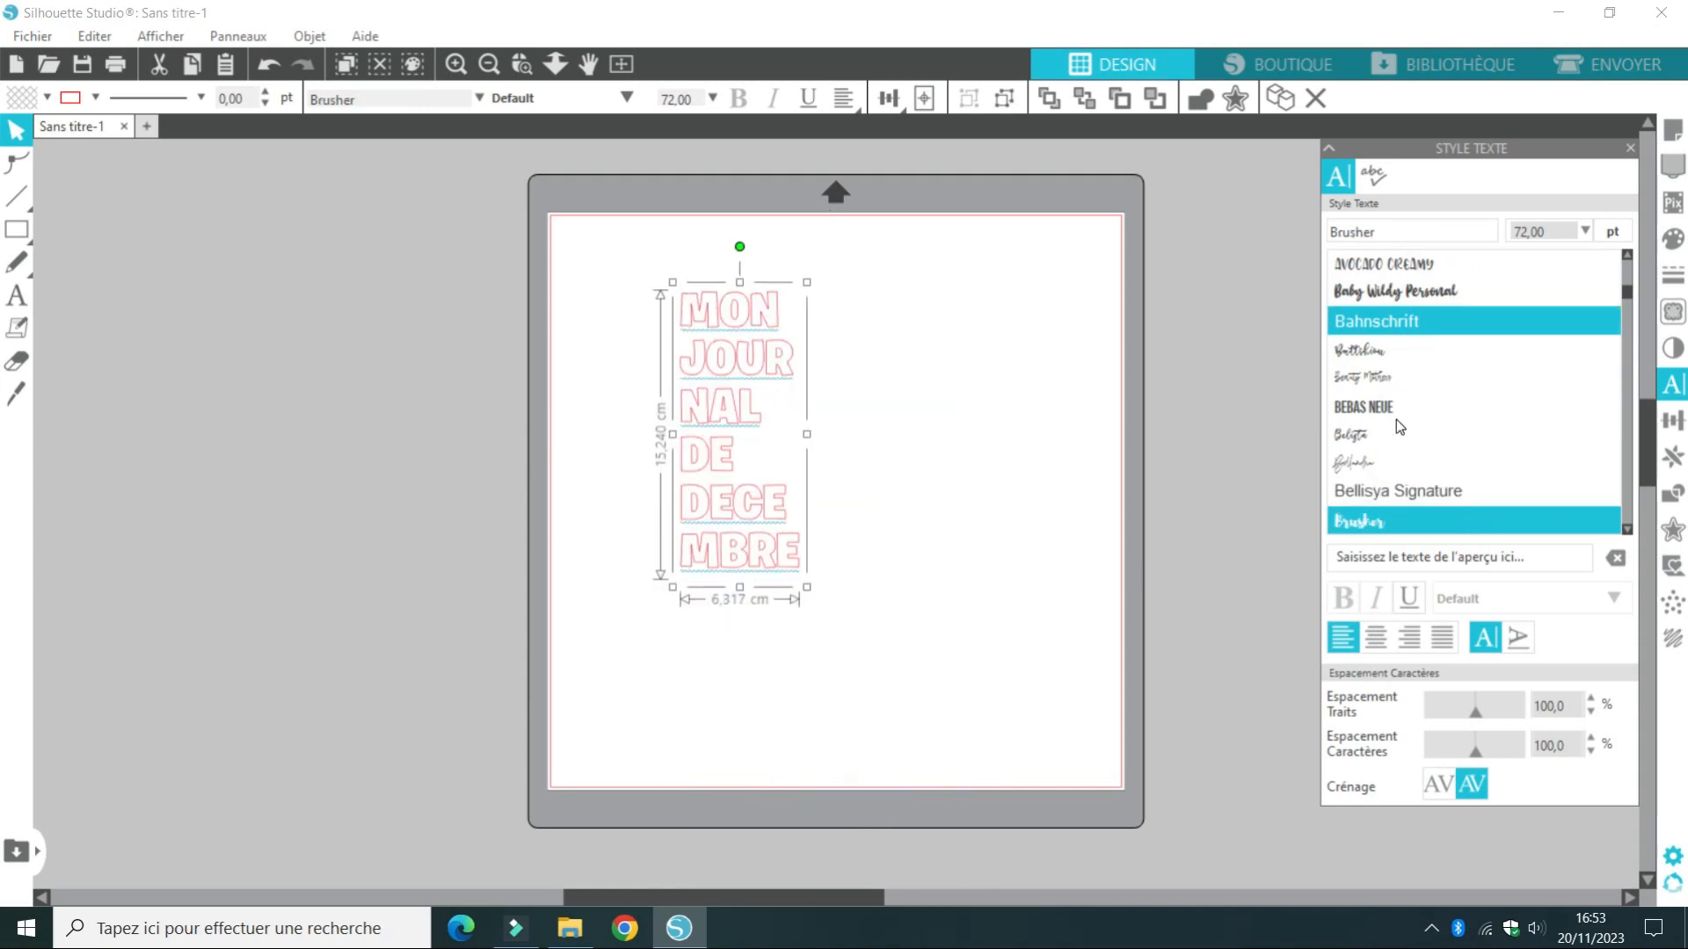
pyautogui.press('Up')
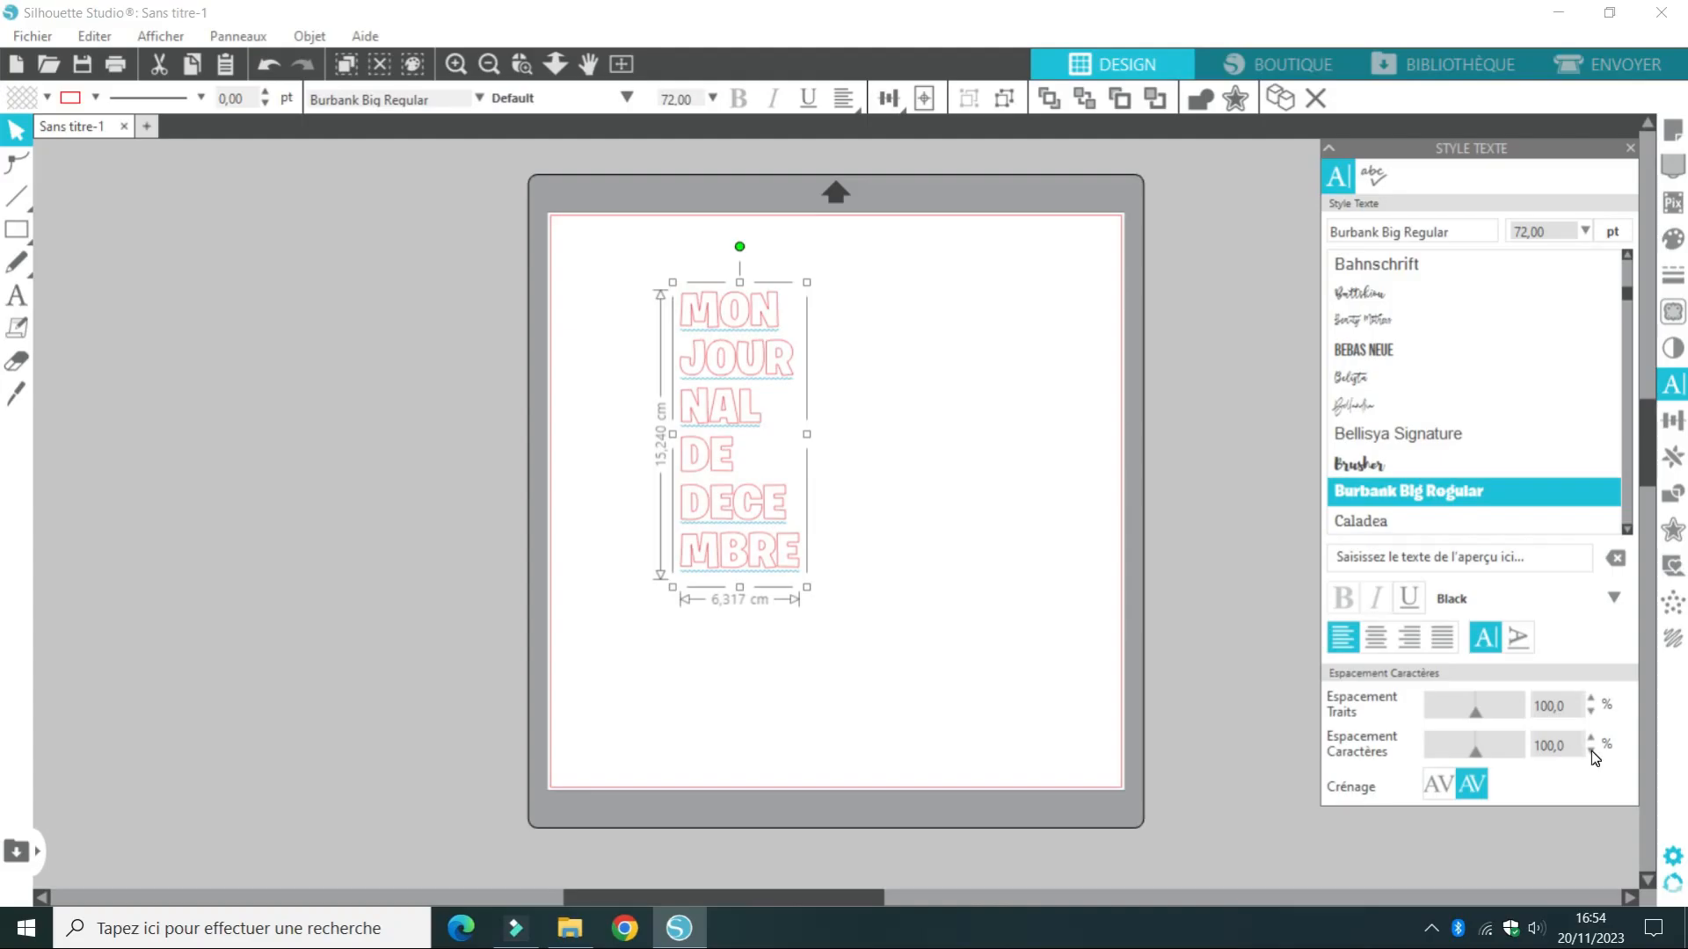
# Keep the text's character spacing at 100 % and reduce its line spacing to 60 %
pyautogui.click(1505, 830)
pyautogui.click(1591, 739)
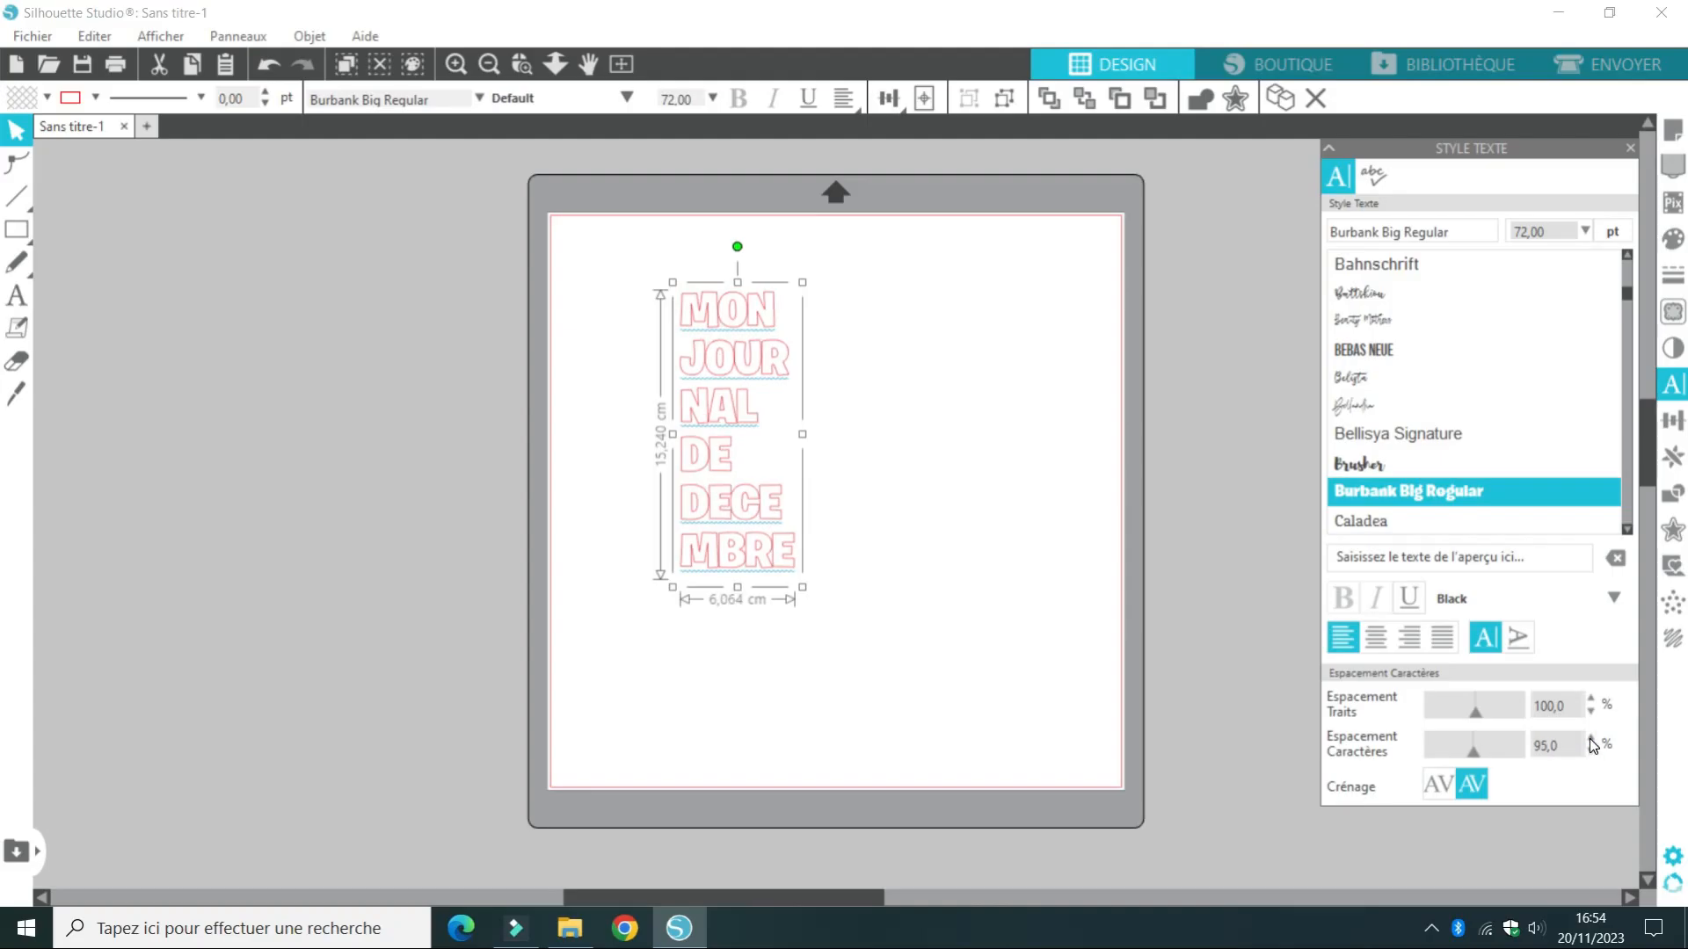
pyautogui.click(1591, 712)
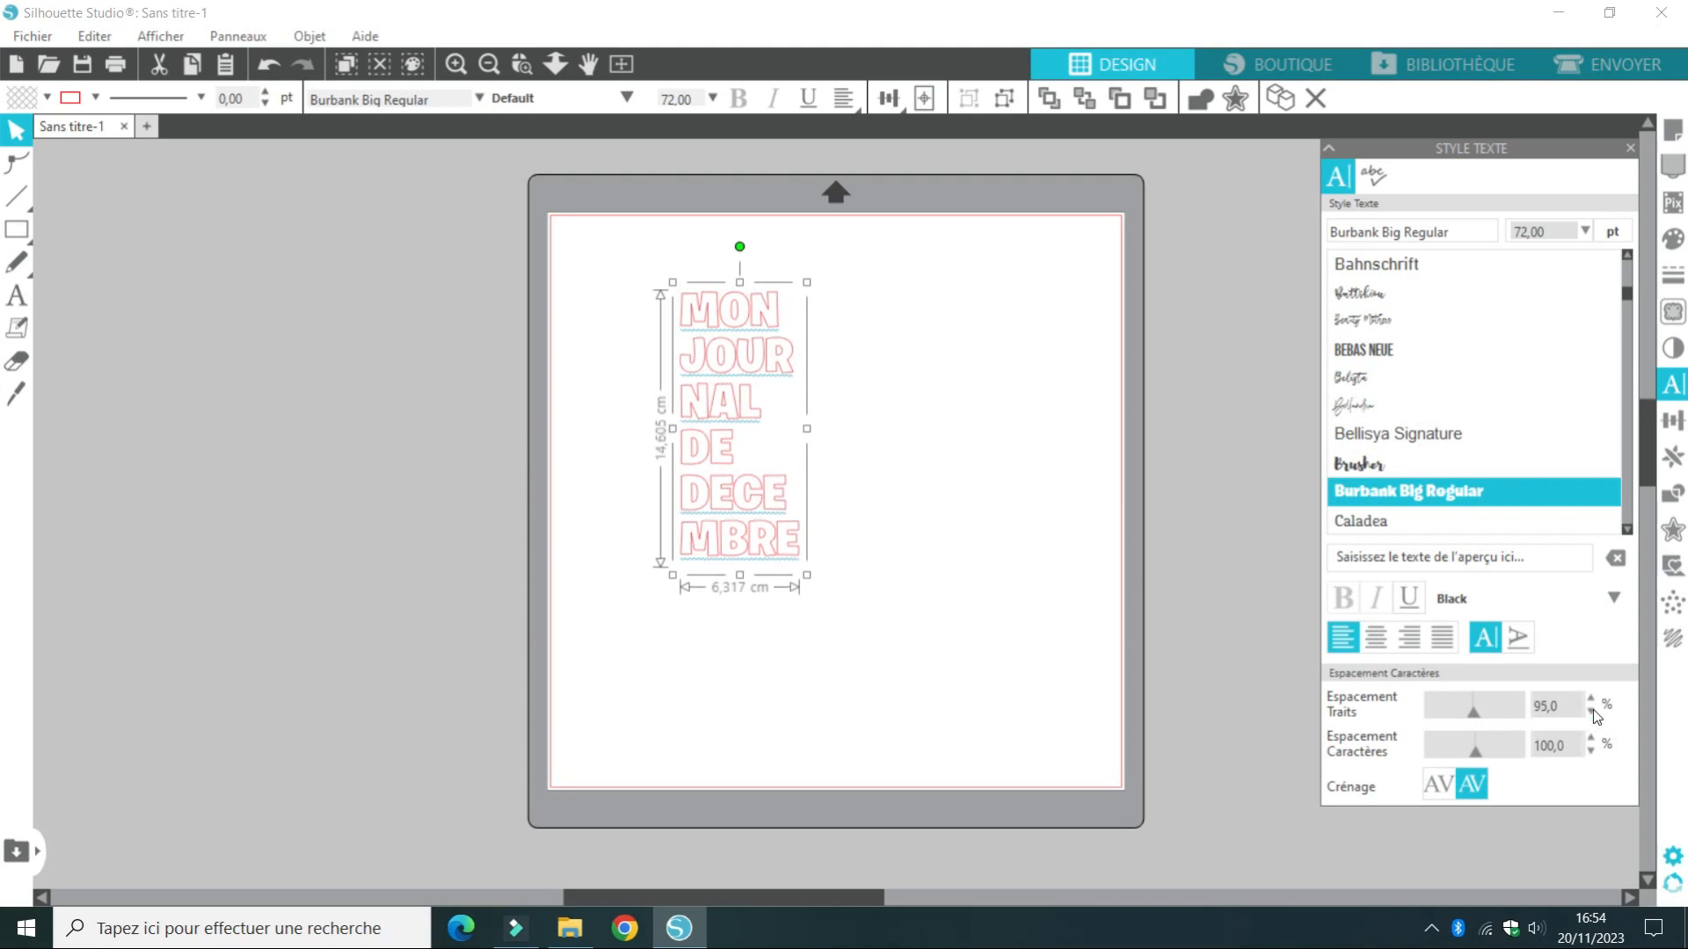
pyautogui.click(1591, 712)
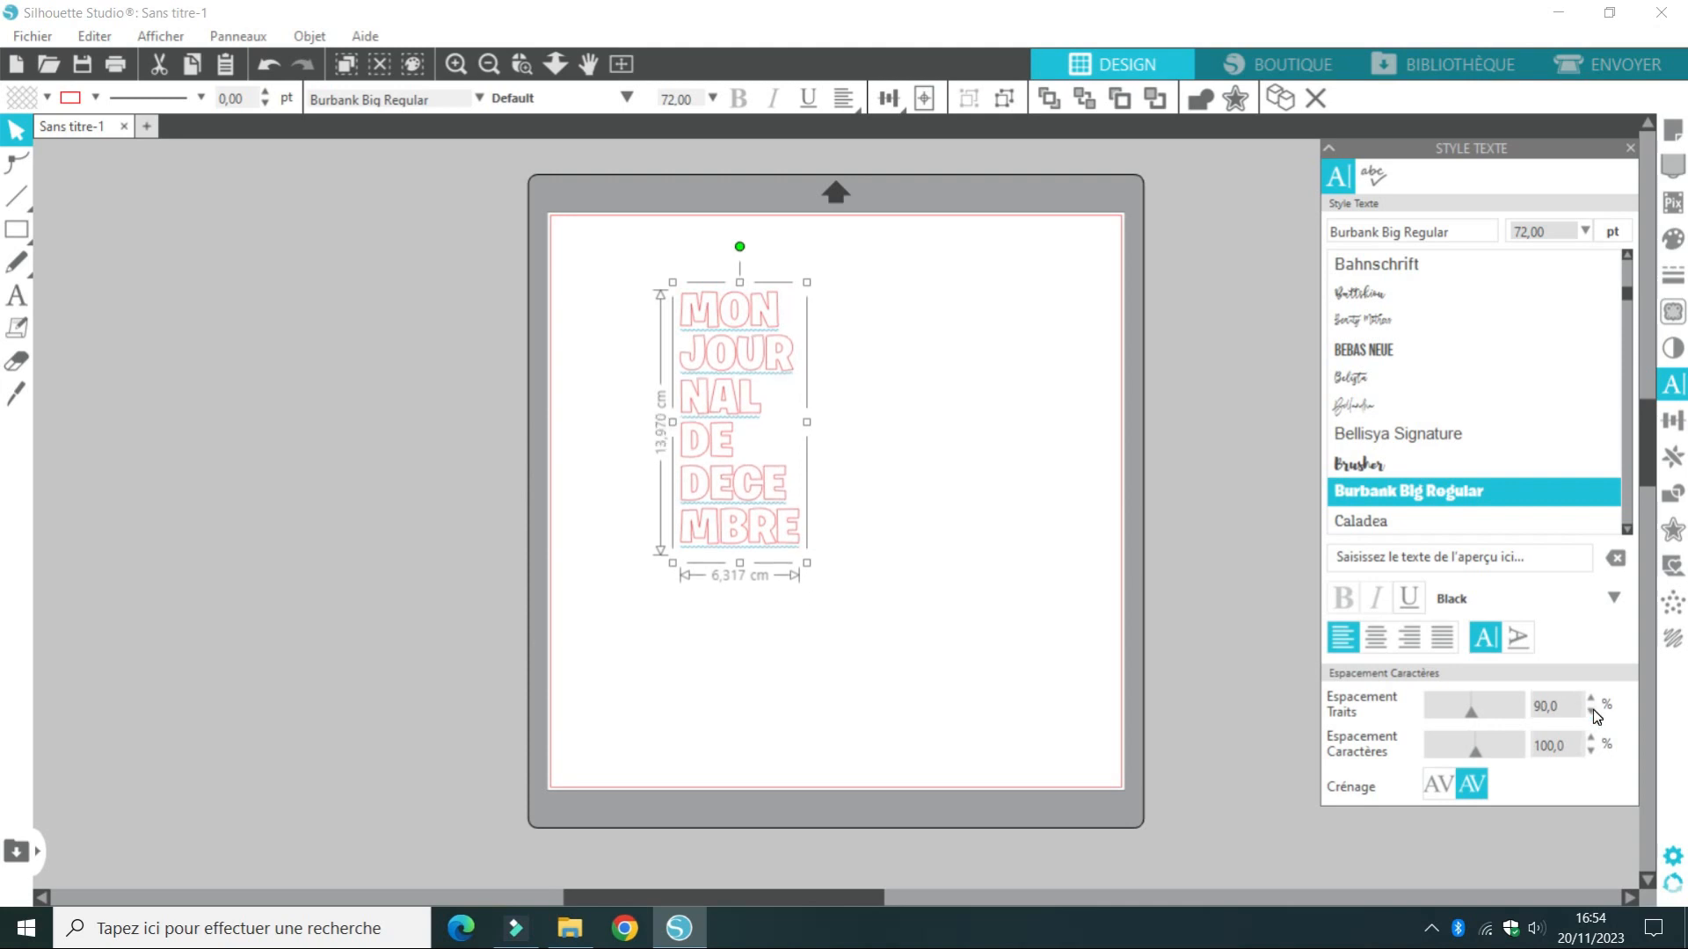
pyautogui.click(1591, 712)
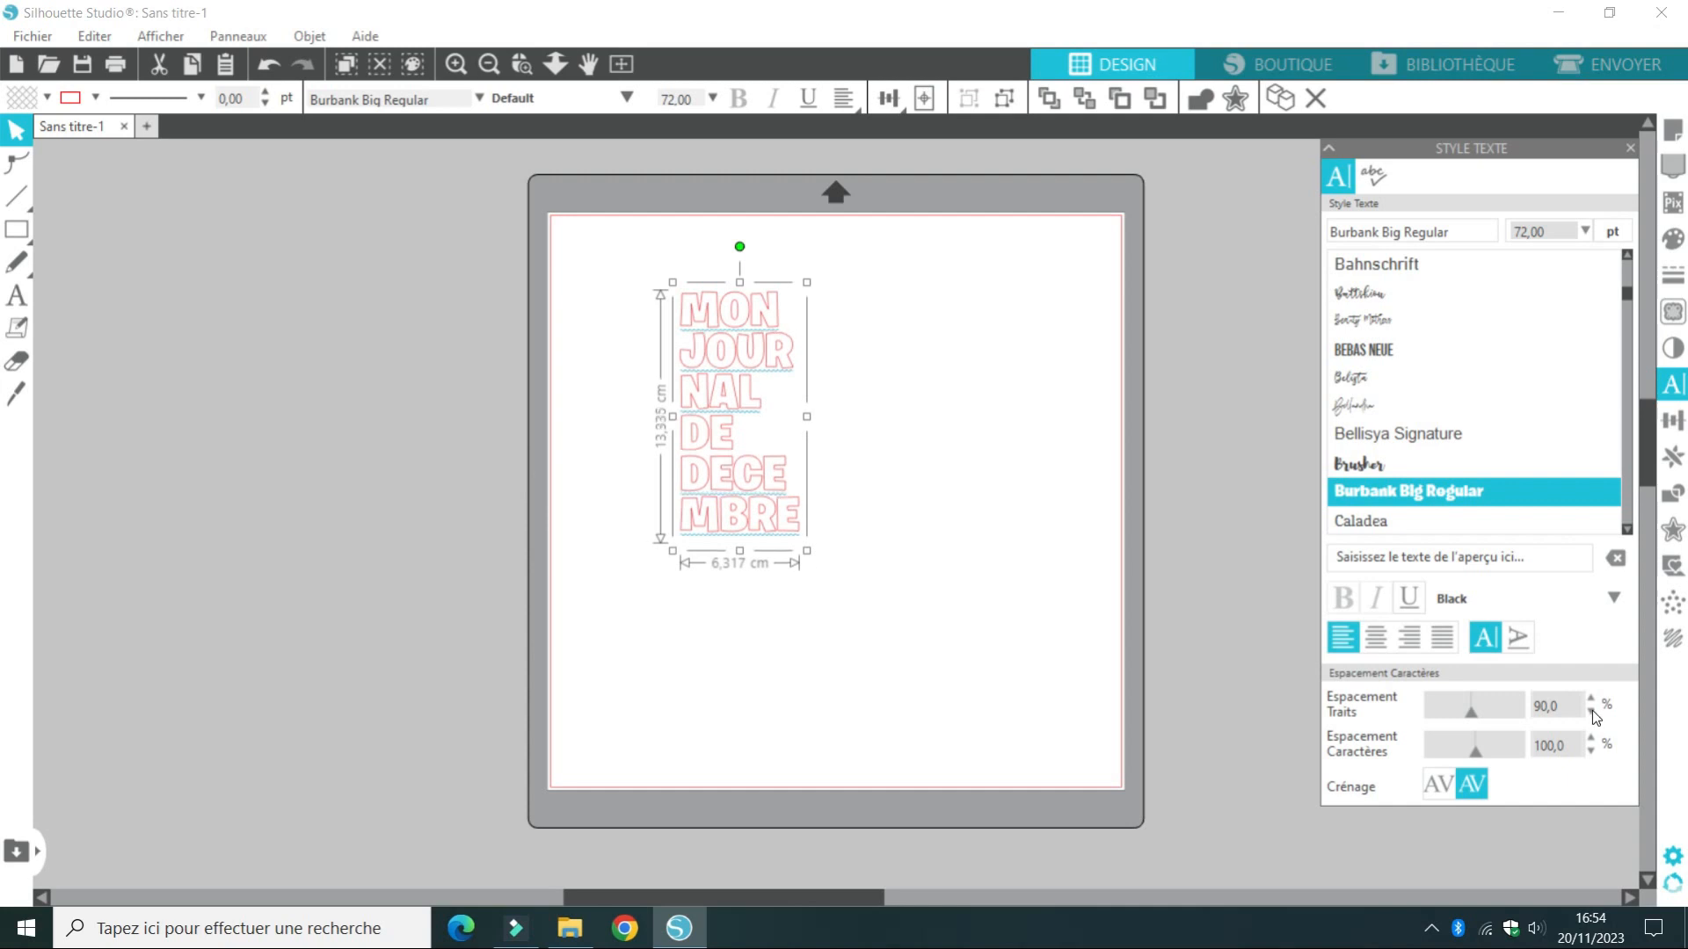
pyautogui.click(1592, 712)
pyautogui.click(1591, 712)
pyautogui.click(1592, 712)
pyautogui.click(1591, 712)
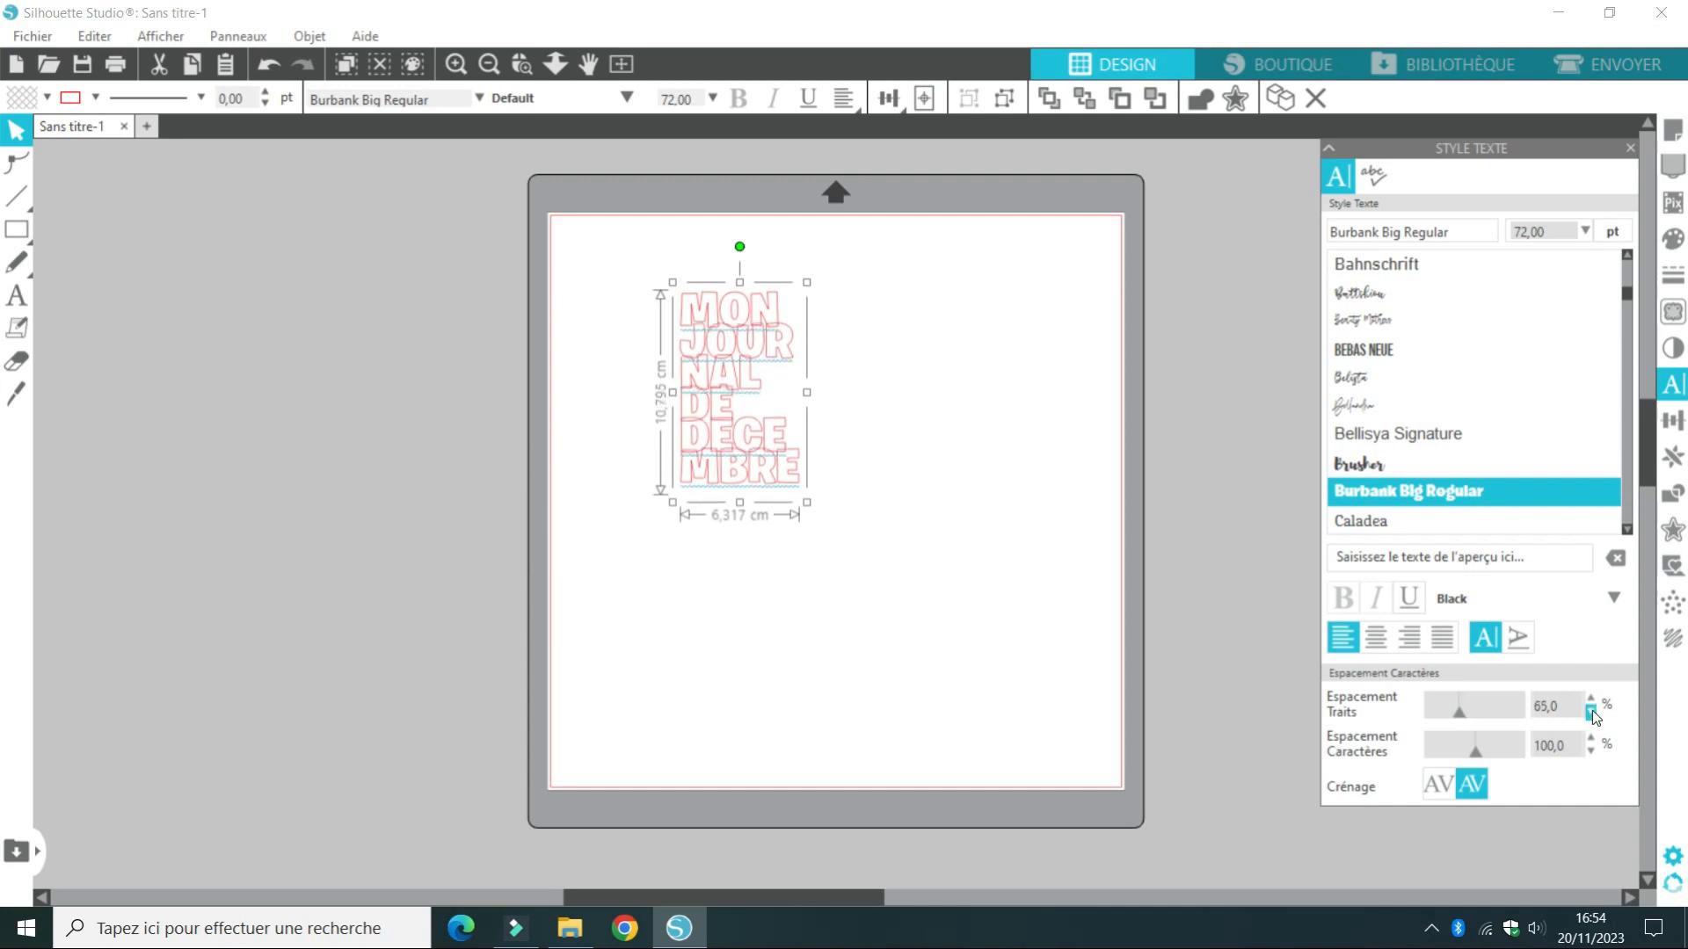
pyautogui.click(1591, 712)
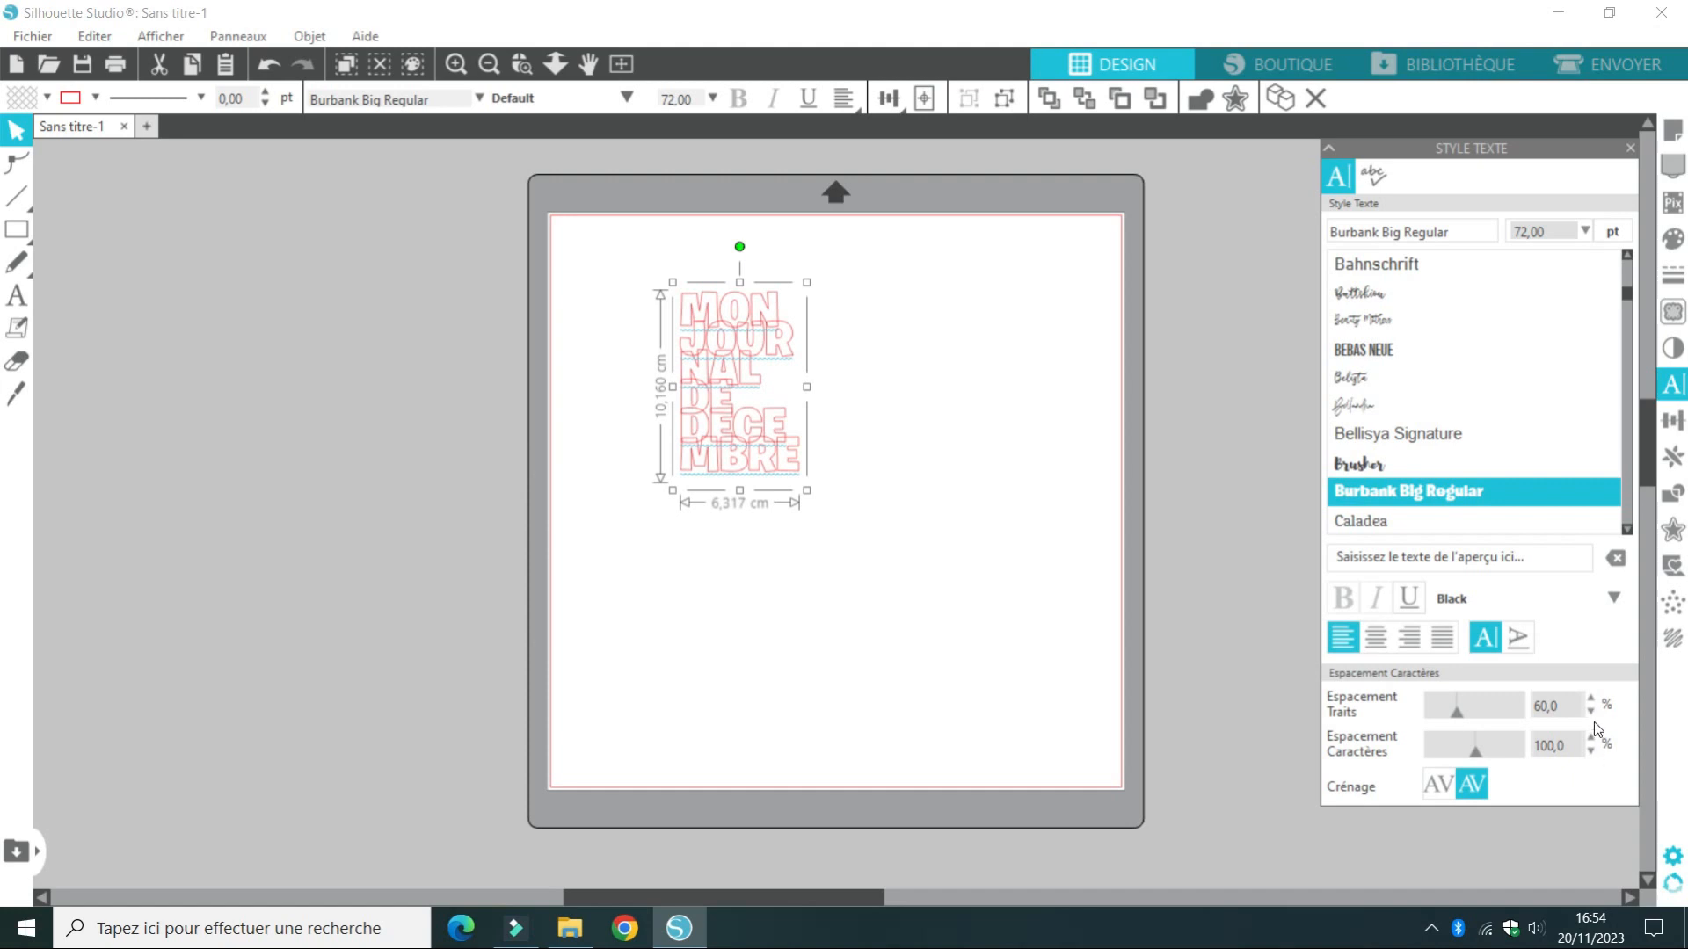
pyautogui.click(1593, 712)
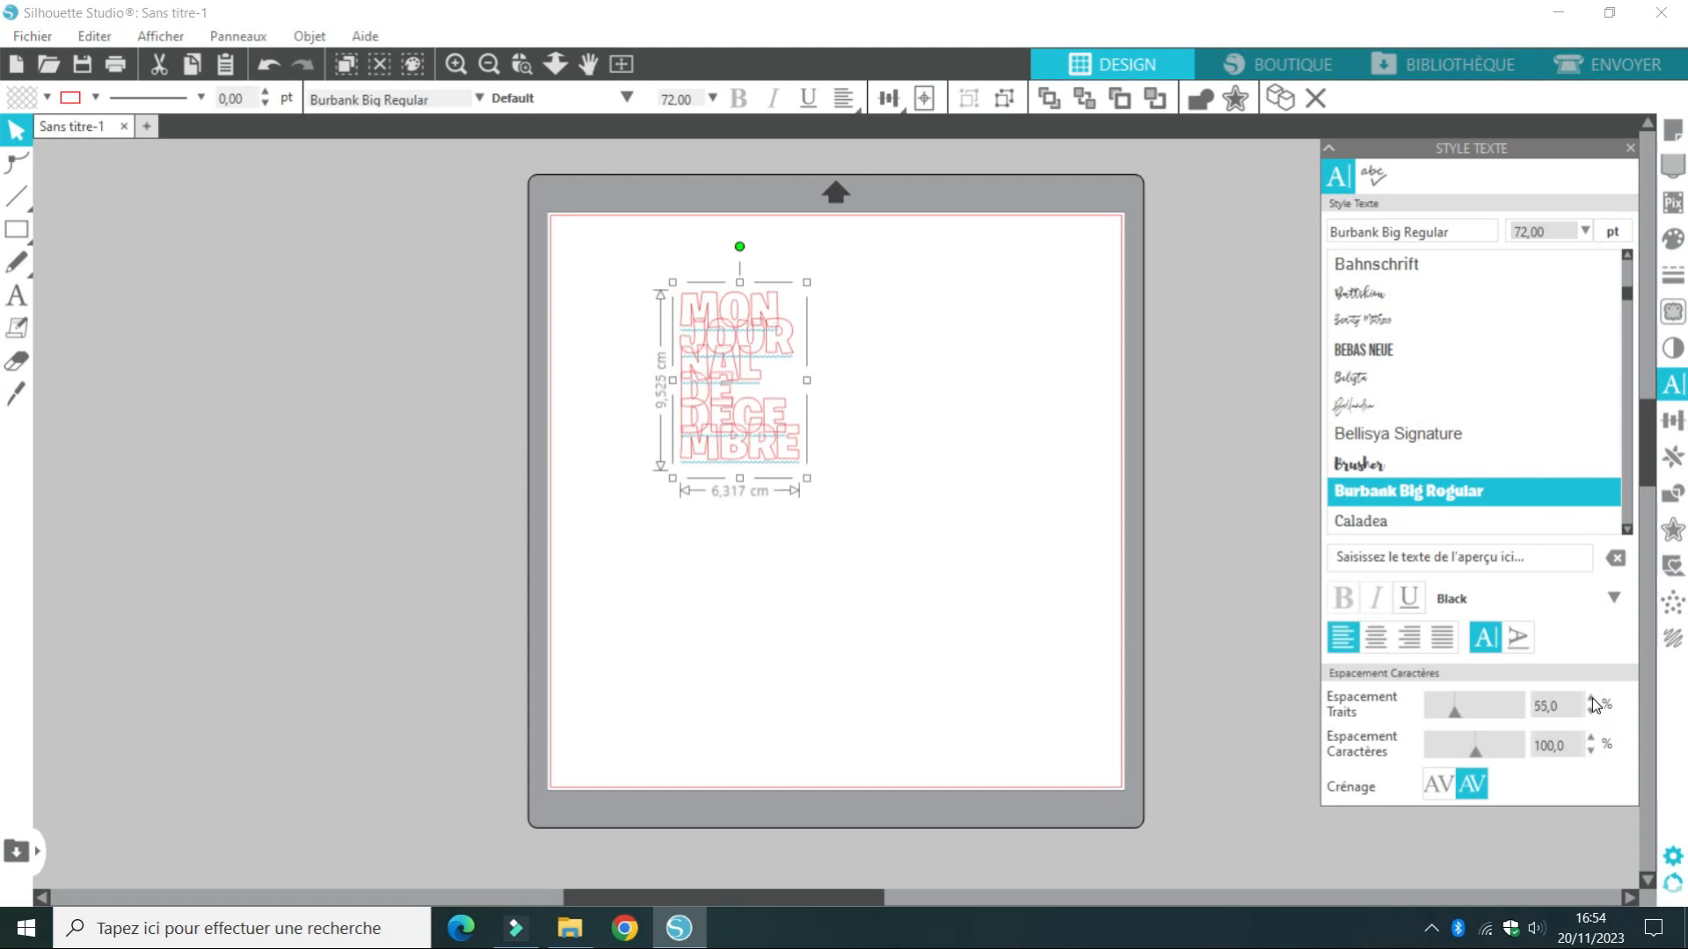
pyautogui.click(1592, 699)
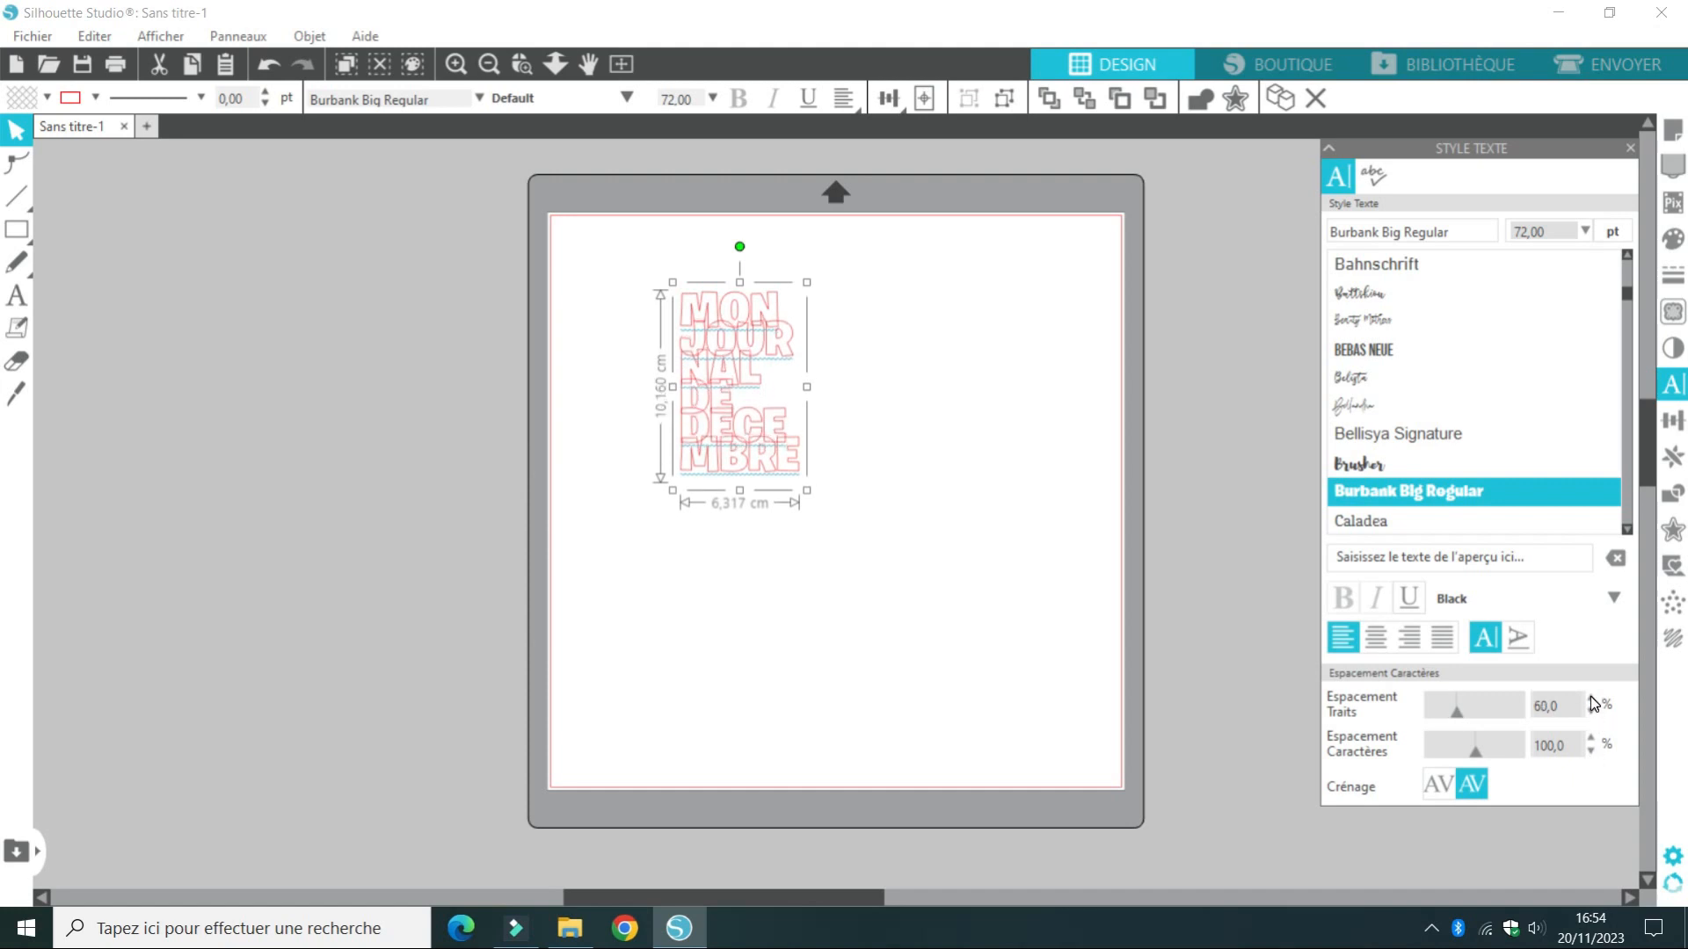
# Enlarge the text block proportionally to about 15.8 by 25.5 cm and set its line spacing to 65 %
pyautogui.moveTo(807, 491); pyautogui.dragTo(1052, 738)
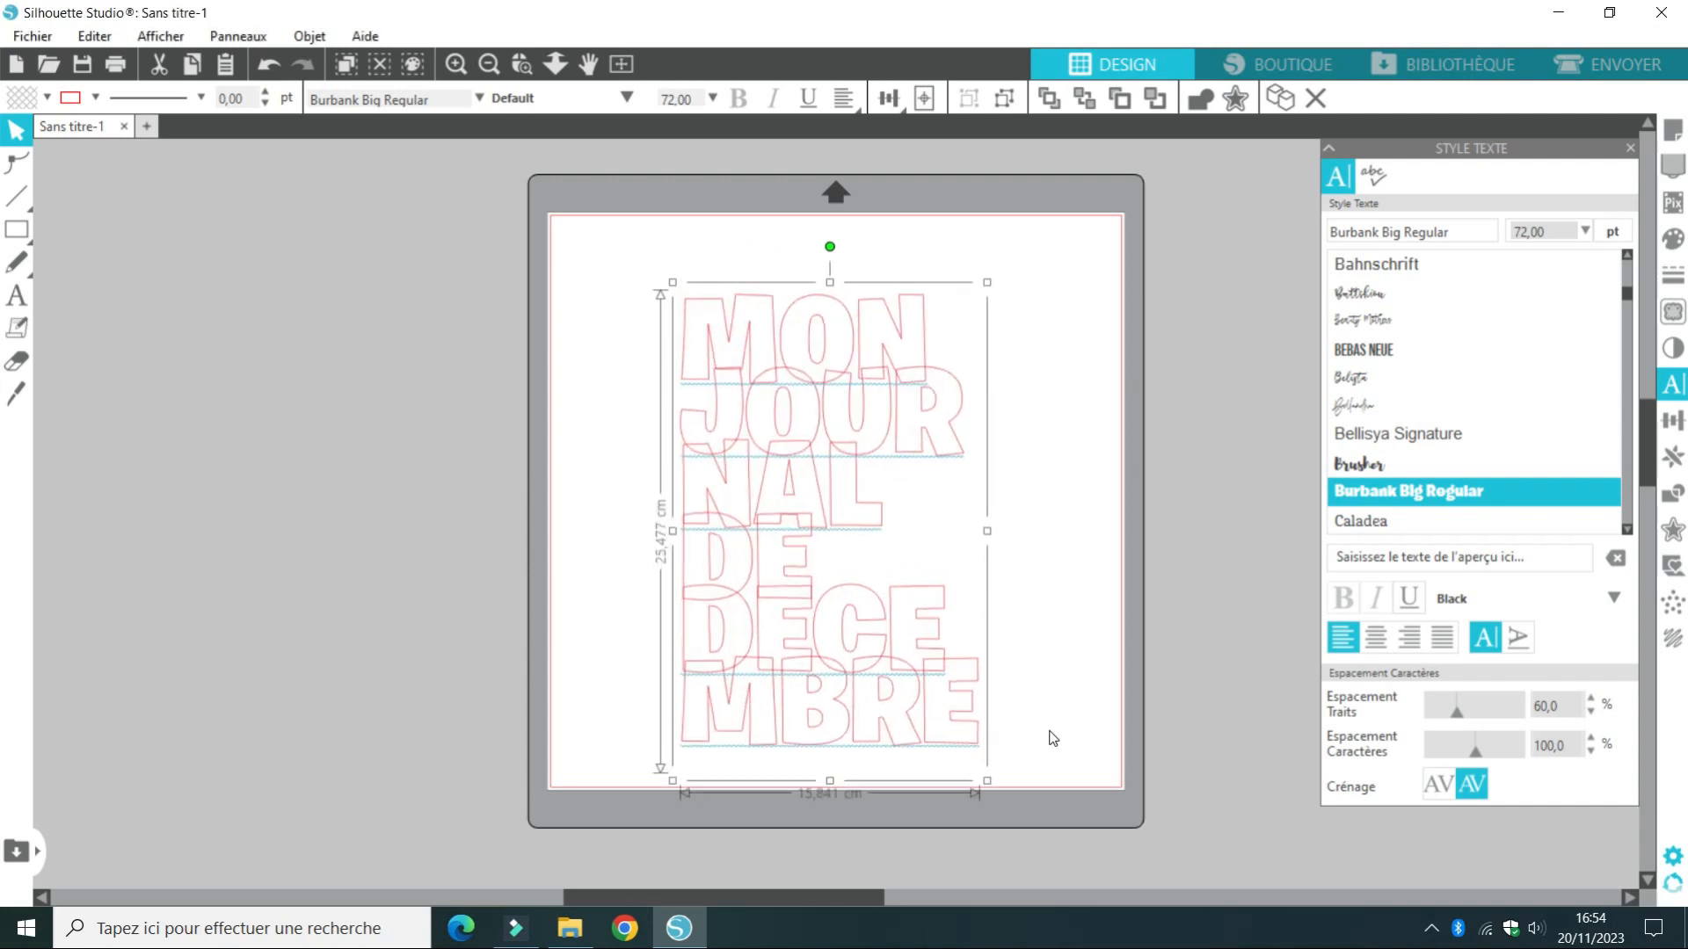
pyautogui.click(1591, 713)
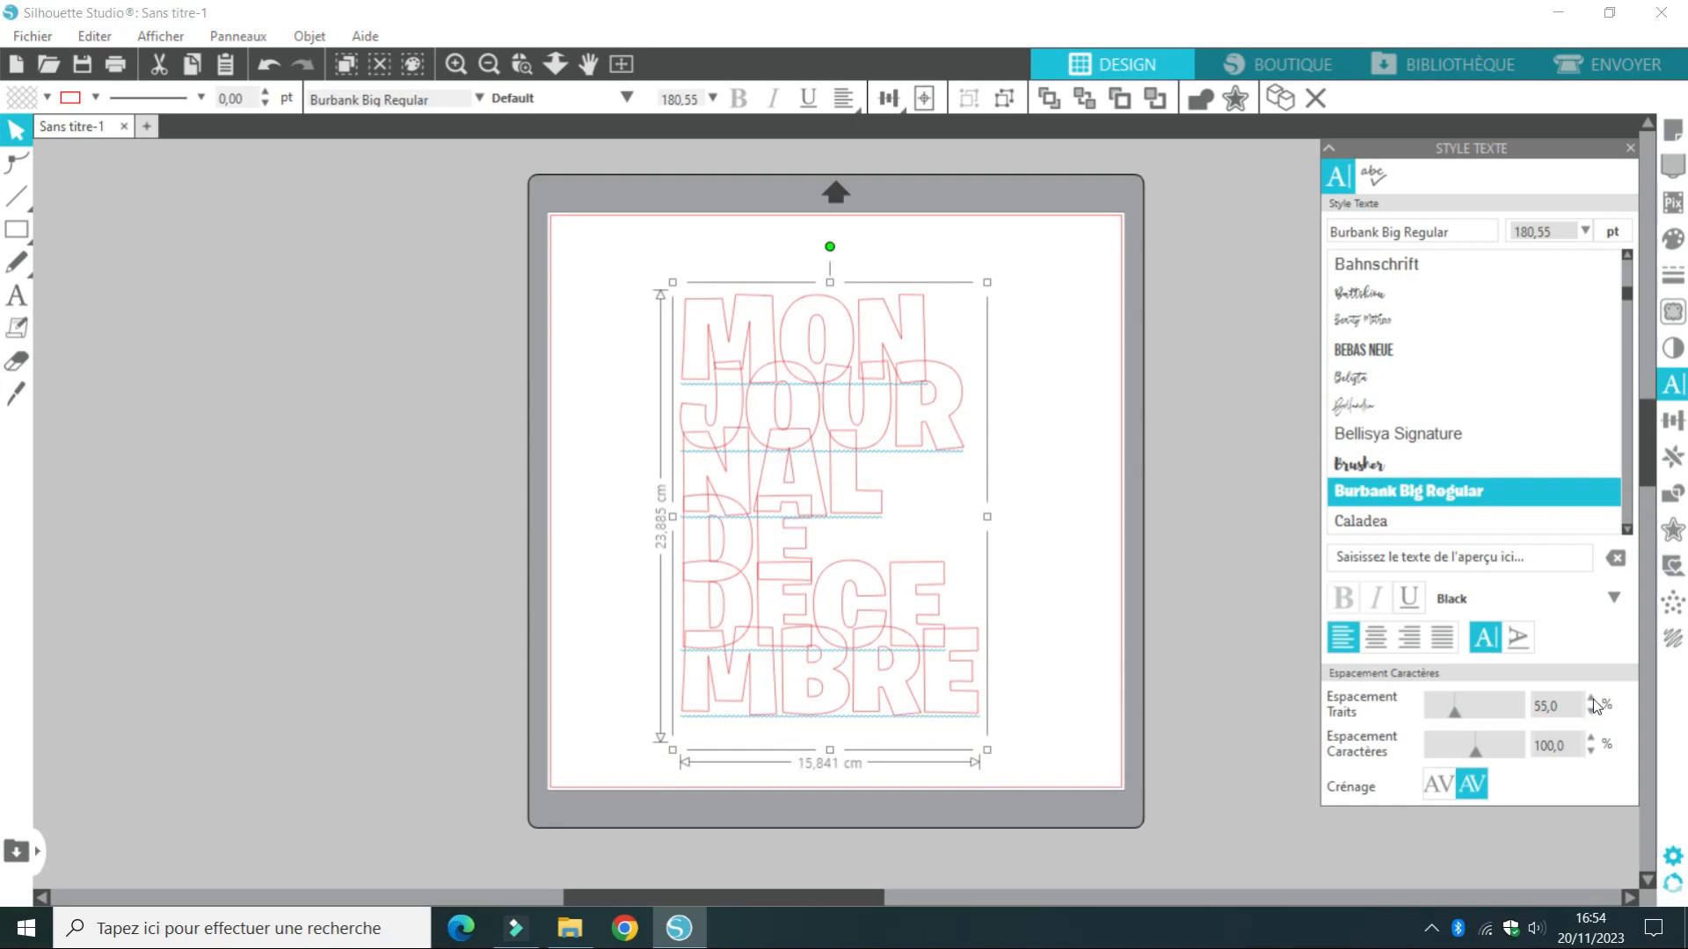
pyautogui.click(1592, 700)
pyautogui.click(1592, 699)
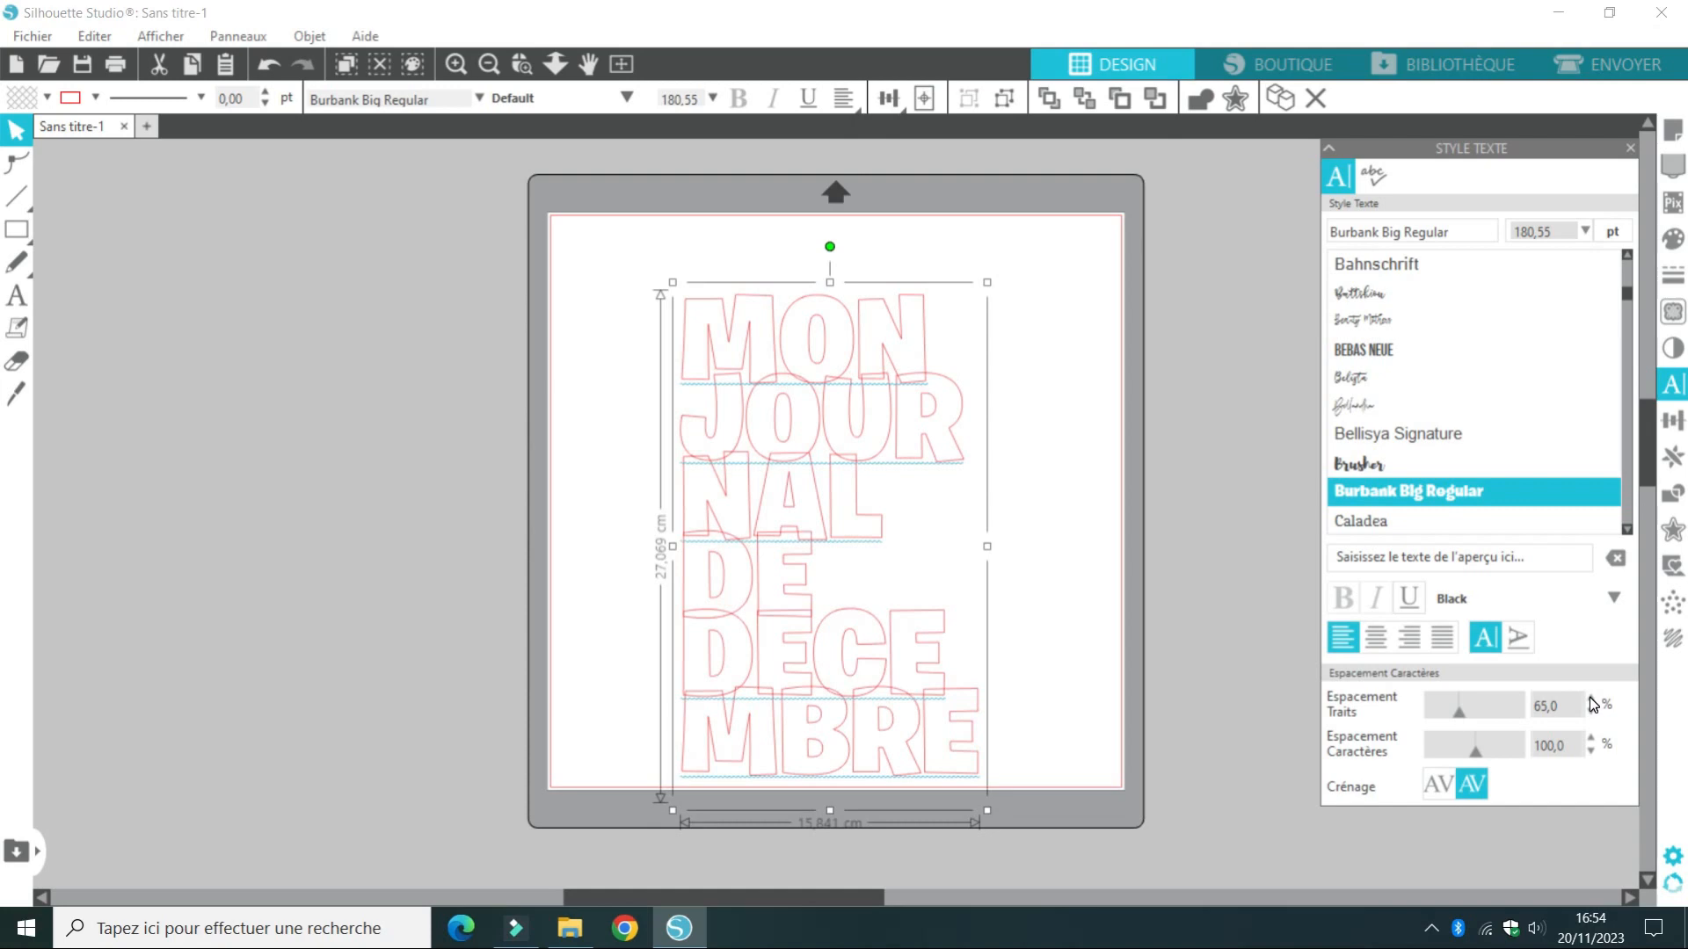
# Try looser and tighter character spacing on the title text, ending at 85 %
pyautogui.click(1590, 751)
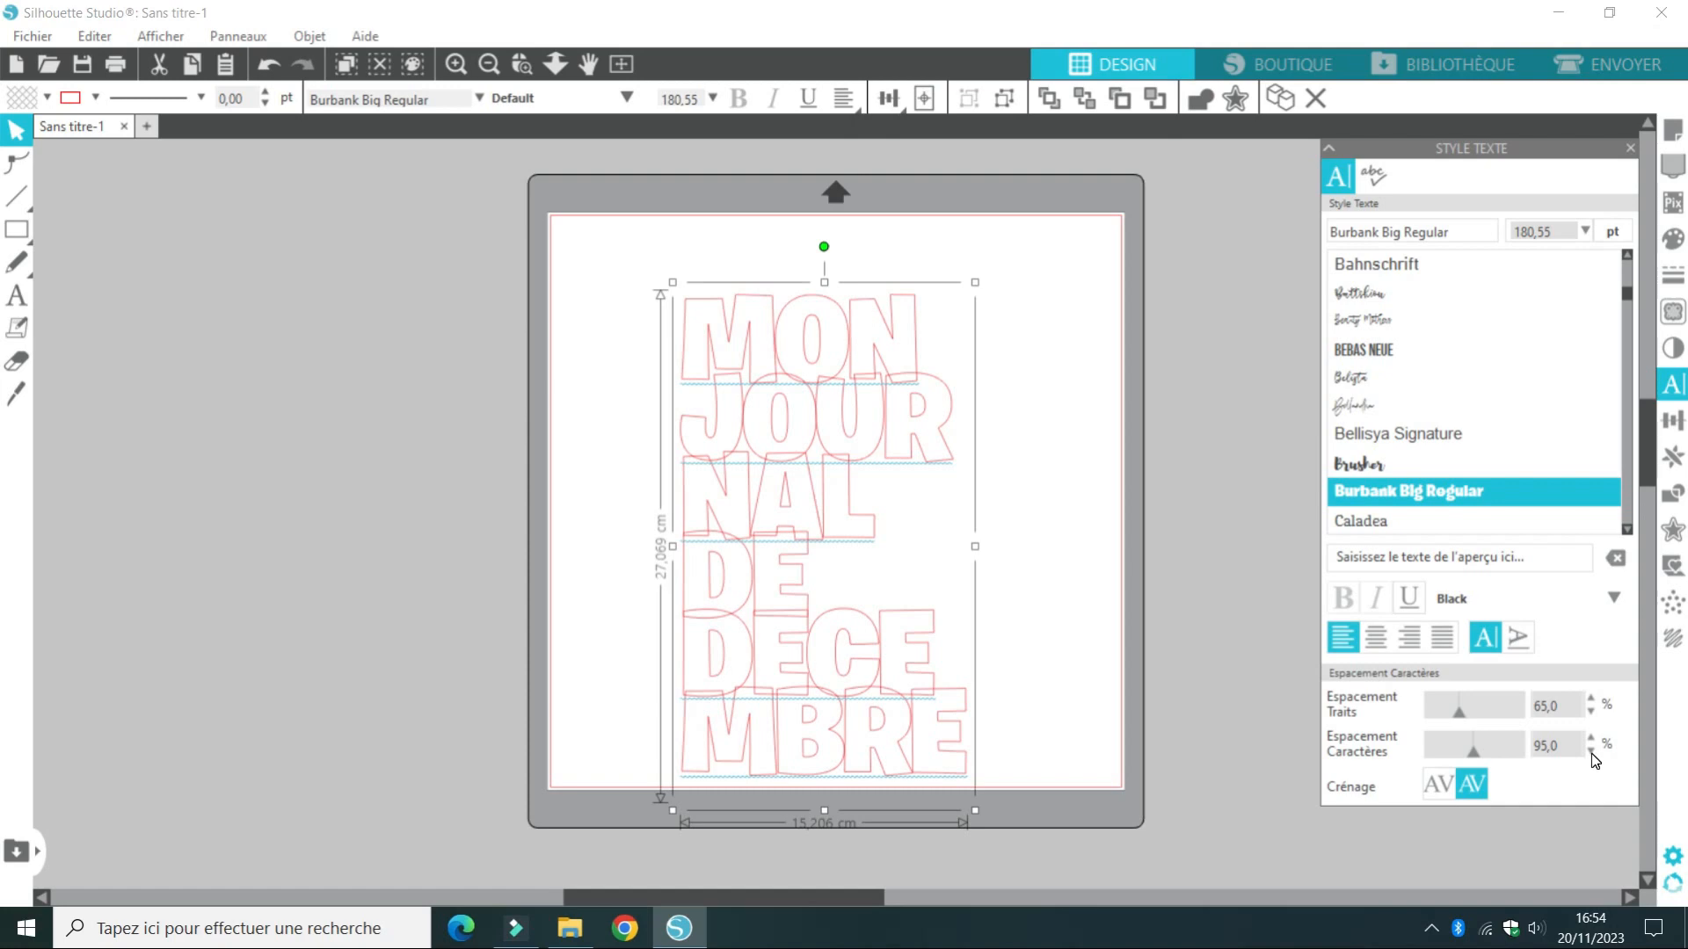
pyautogui.click(1590, 740)
pyautogui.click(1590, 740)
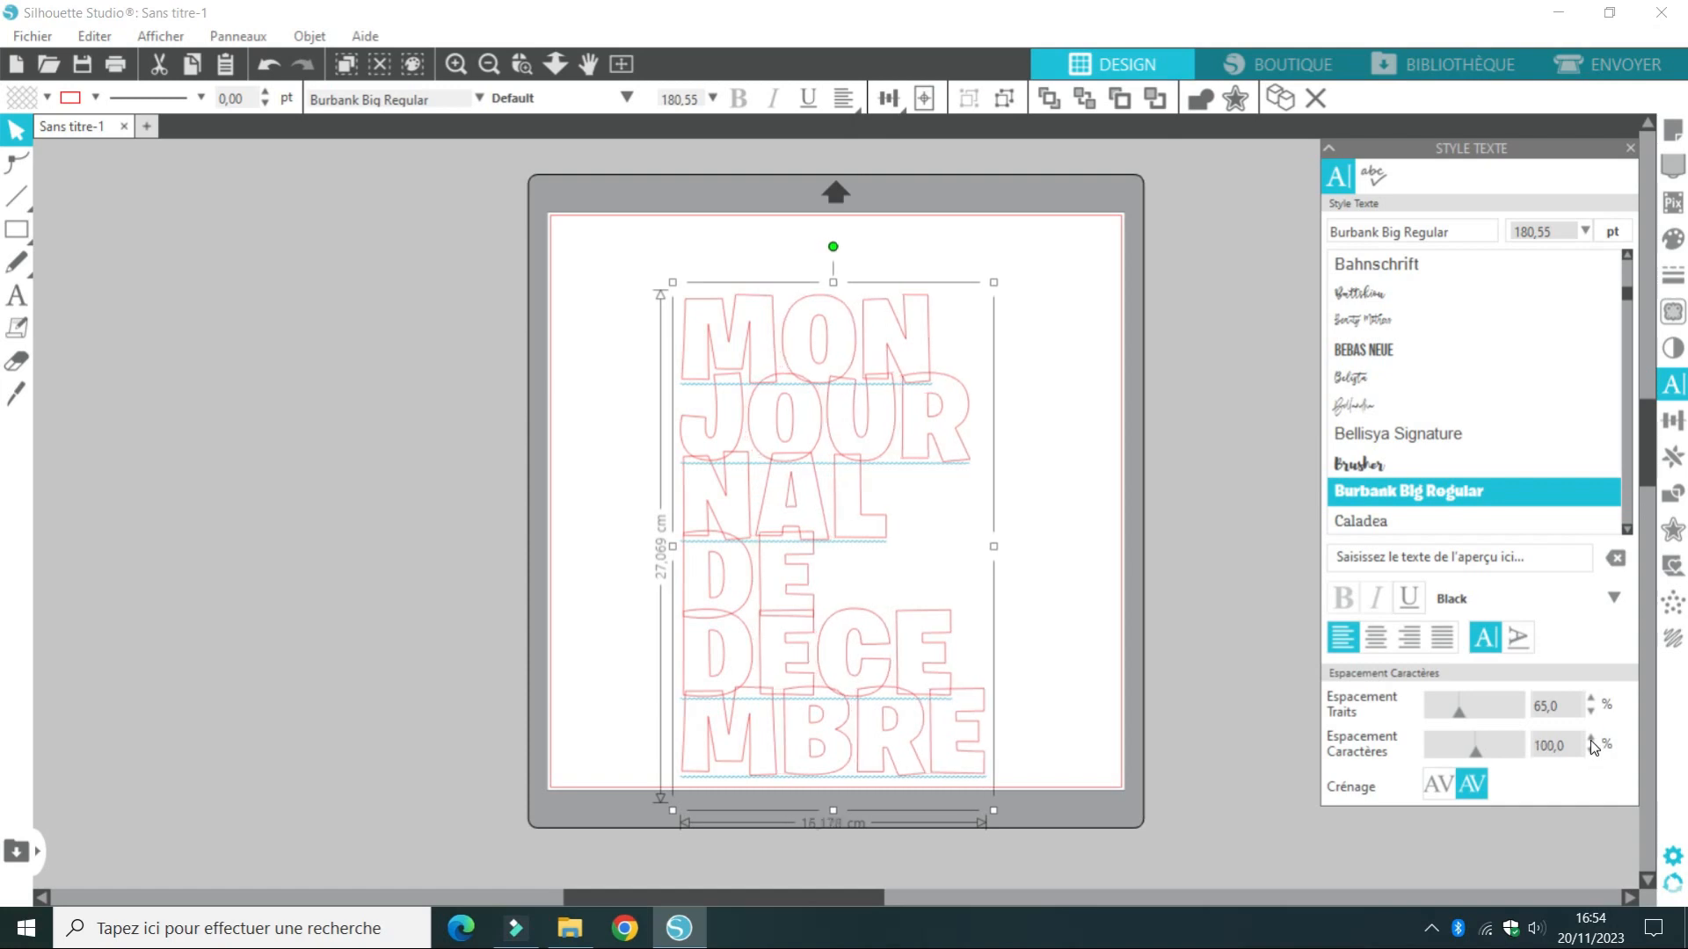
pyautogui.click(1591, 740)
pyautogui.click(1590, 740)
pyautogui.click(1590, 740)
pyautogui.click(1590, 741)
pyautogui.click(1590, 752)
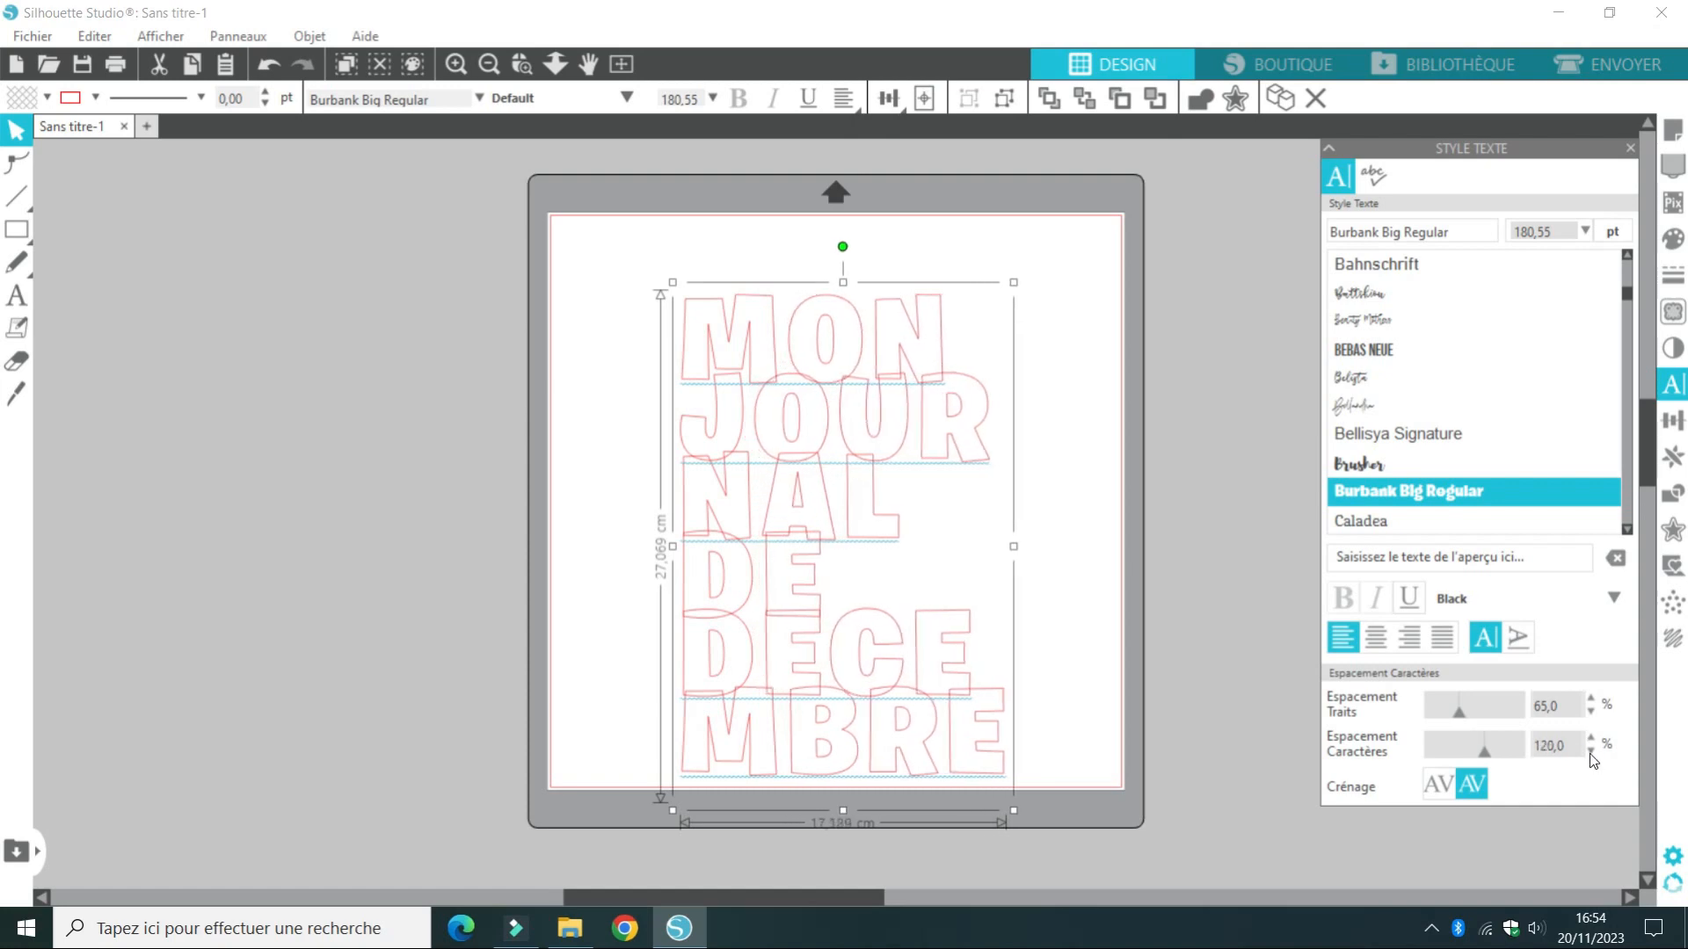
pyautogui.click(1591, 752)
pyautogui.click(1590, 752)
pyautogui.click(1591, 752)
pyautogui.click(1590, 752)
pyautogui.click(1591, 752)
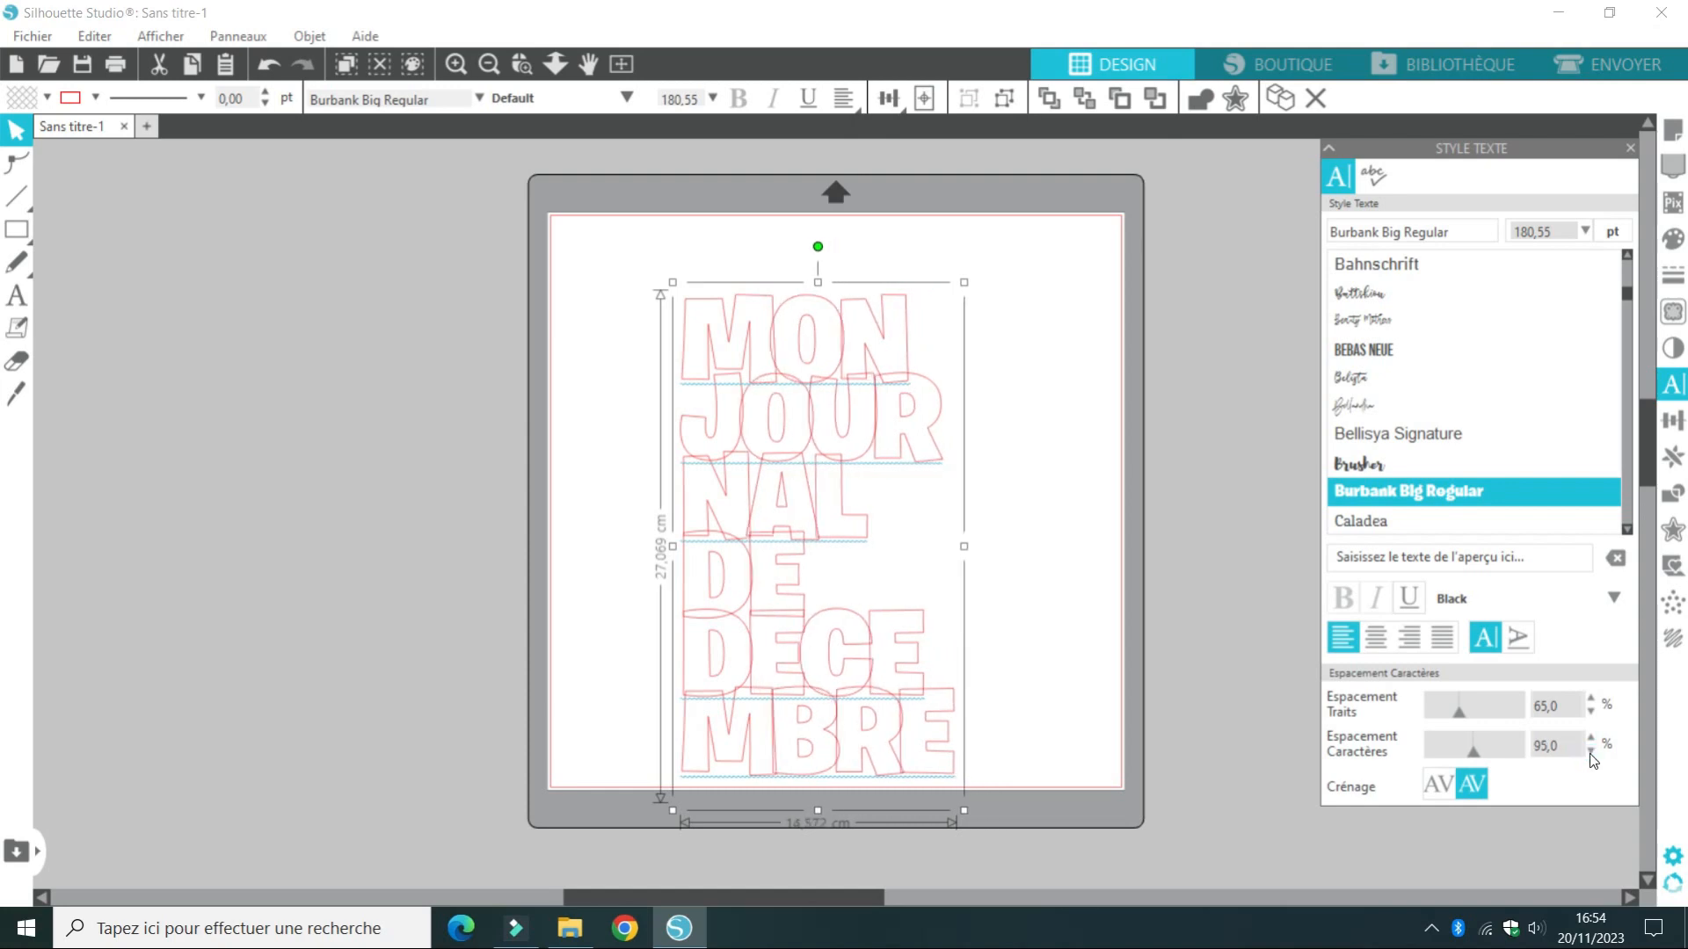
pyautogui.click(1591, 753)
pyautogui.click(1590, 752)
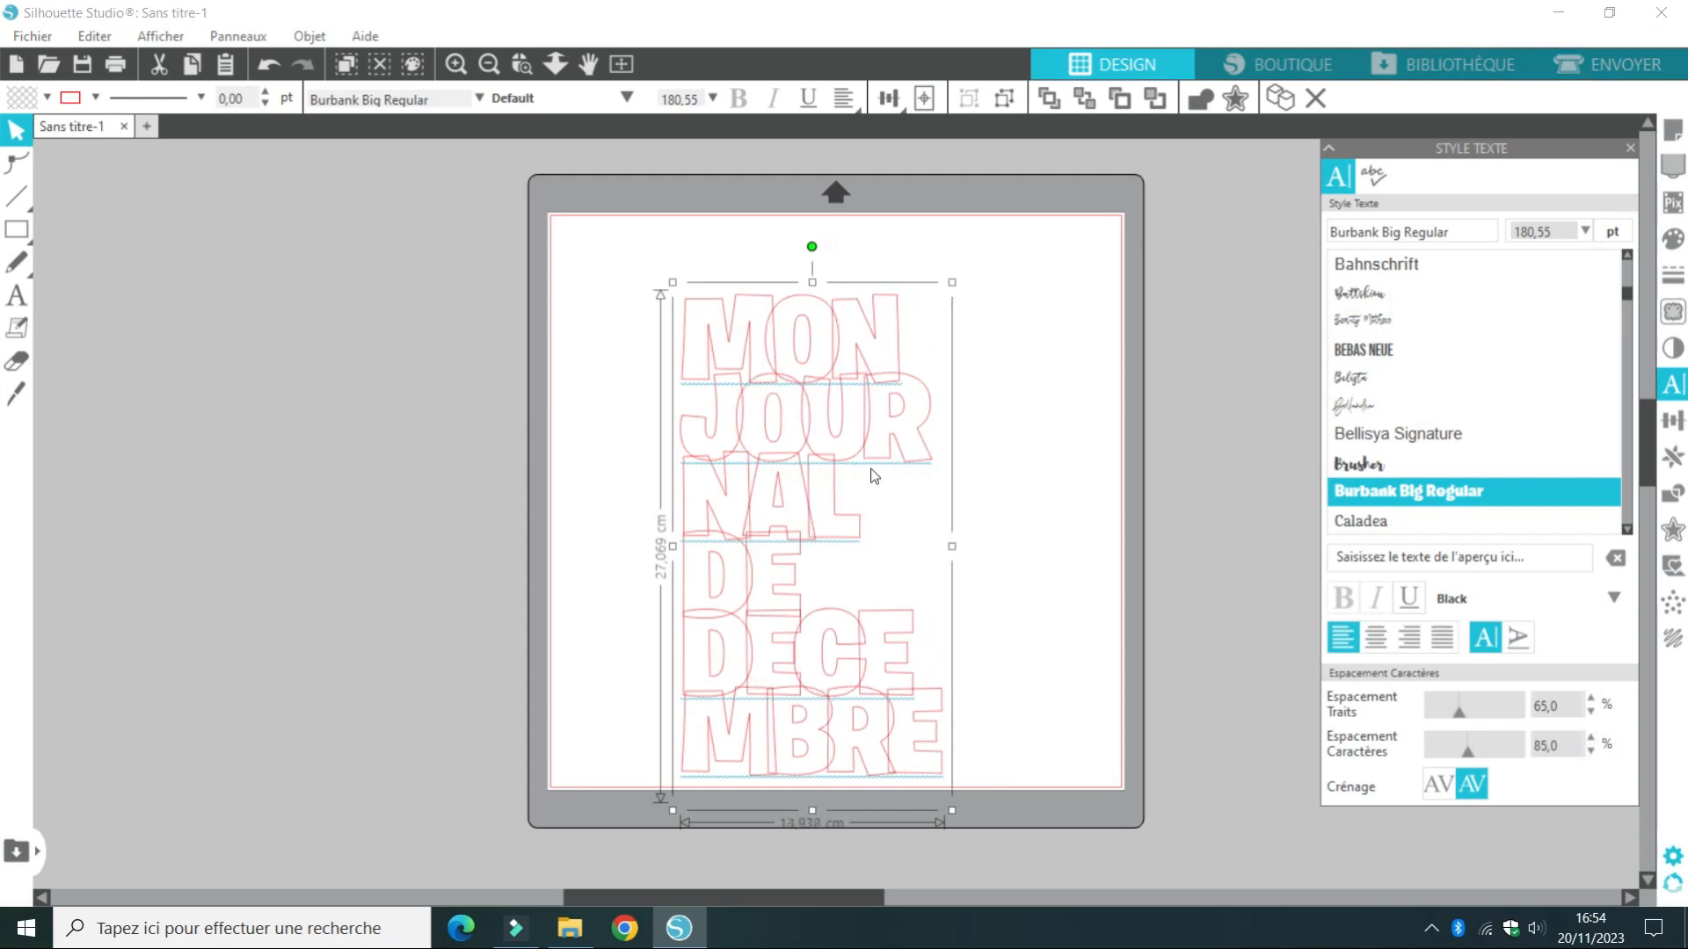
# Try welding the title's overlapping letters into one outline and moving it up within the page, and undo both operations
pyautogui.click(1029, 444)
pyautogui.rightClick(820, 400)
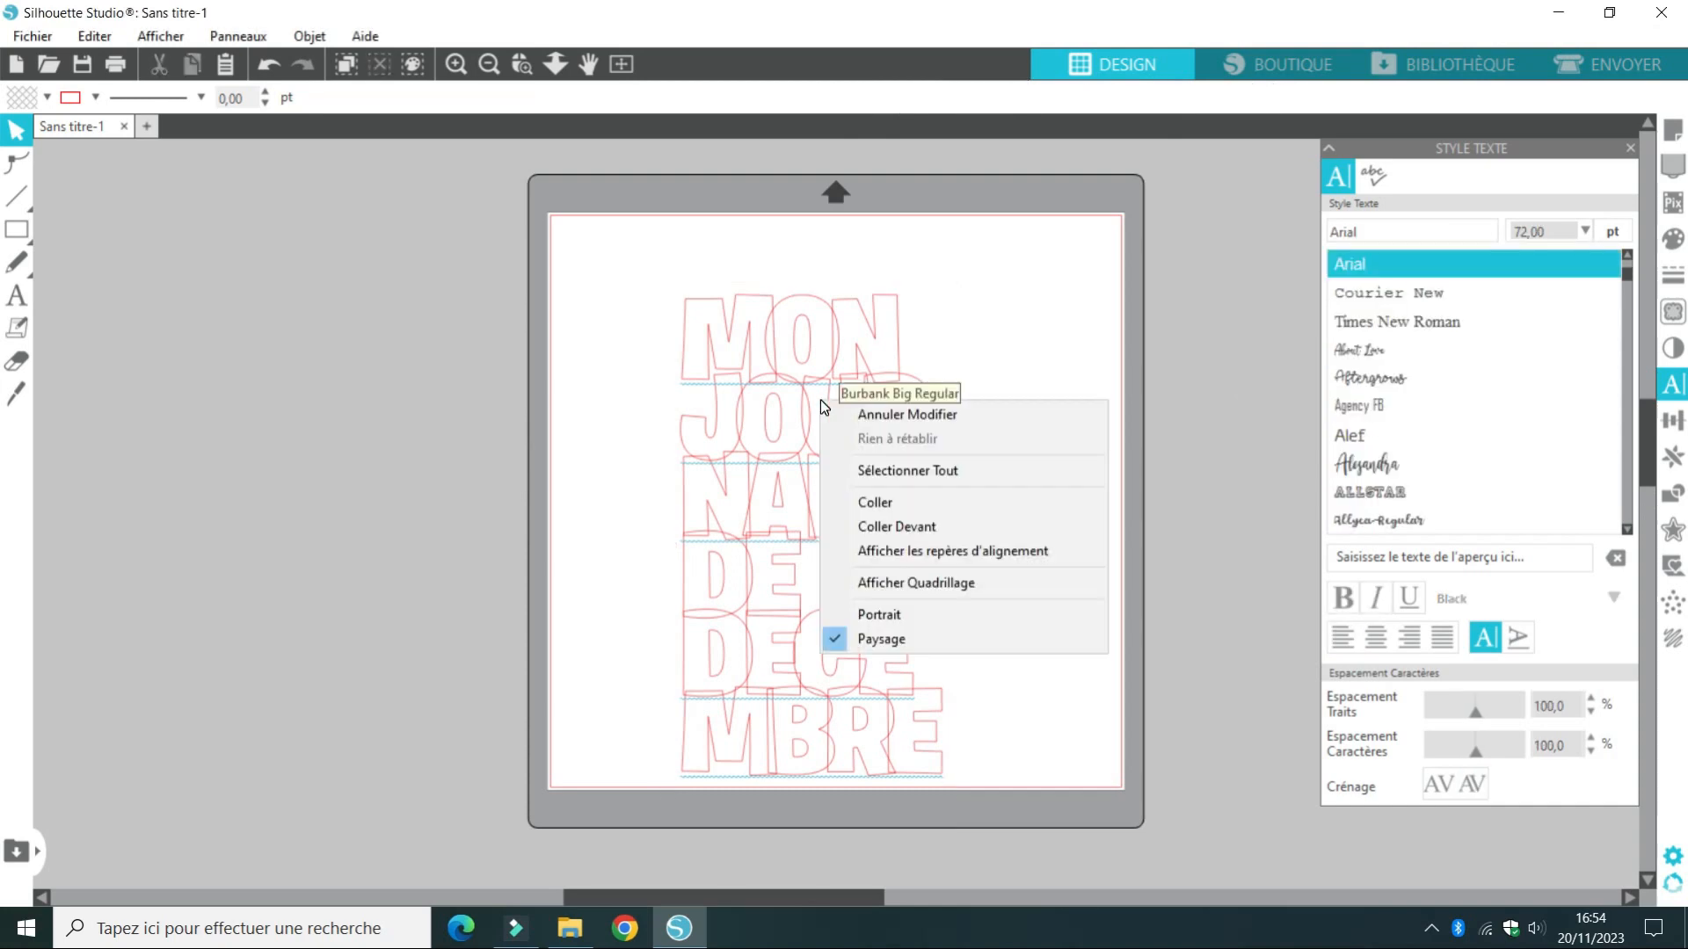
pyautogui.click(781, 407)
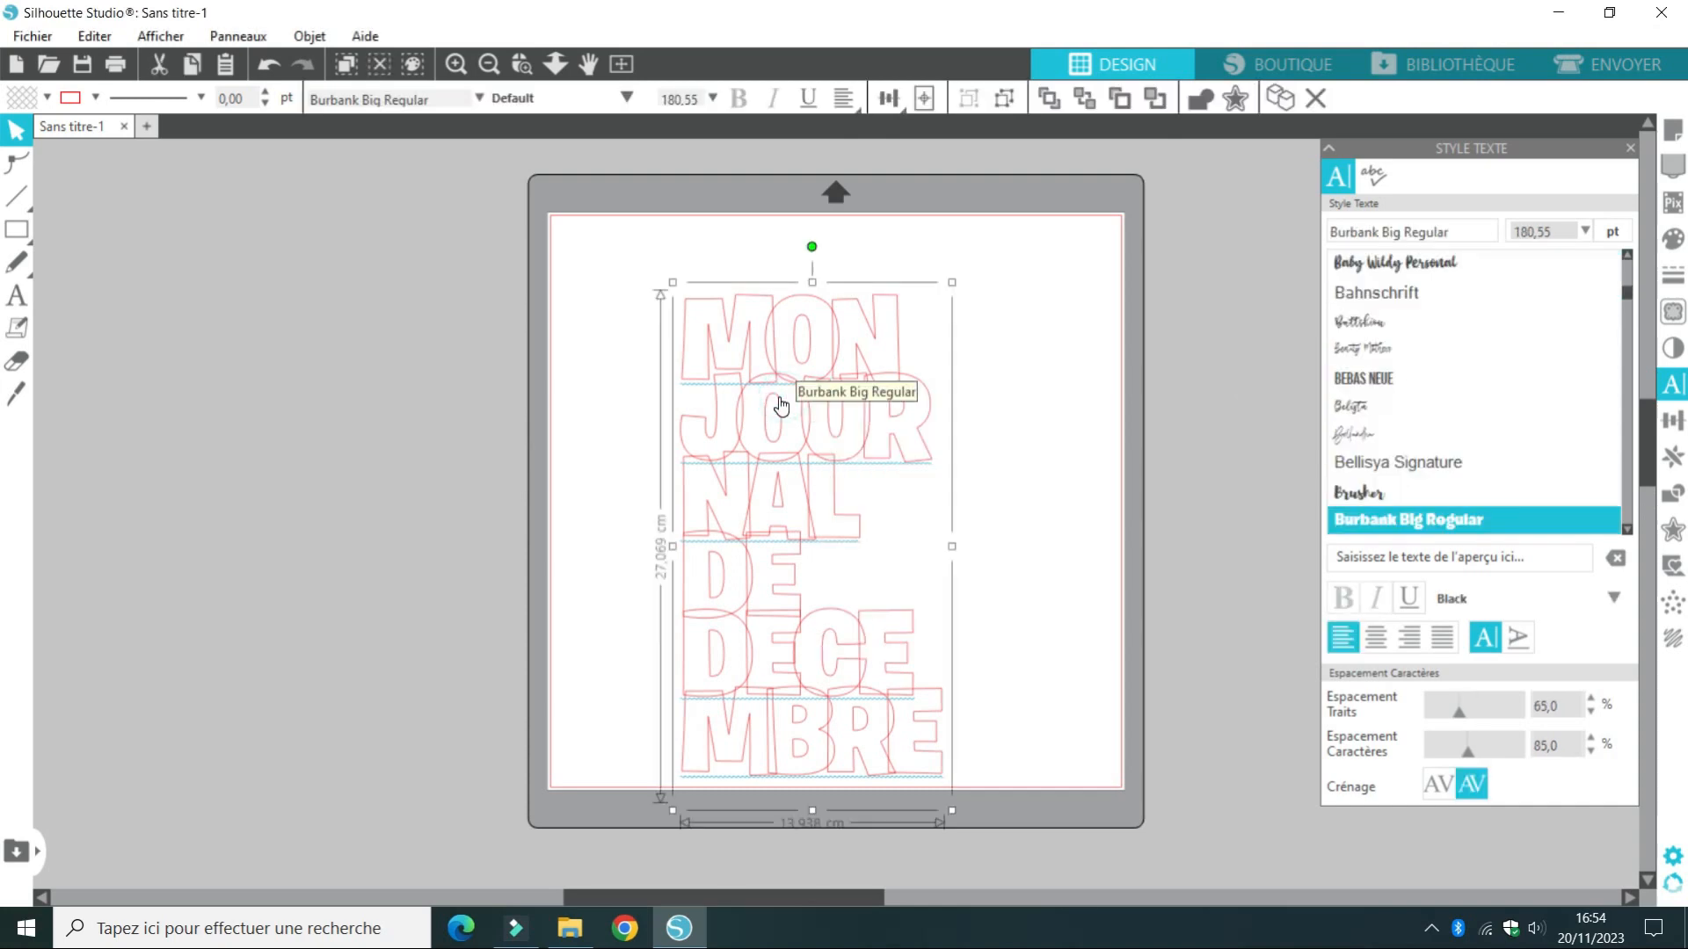
pyautogui.rightClick(780, 405)
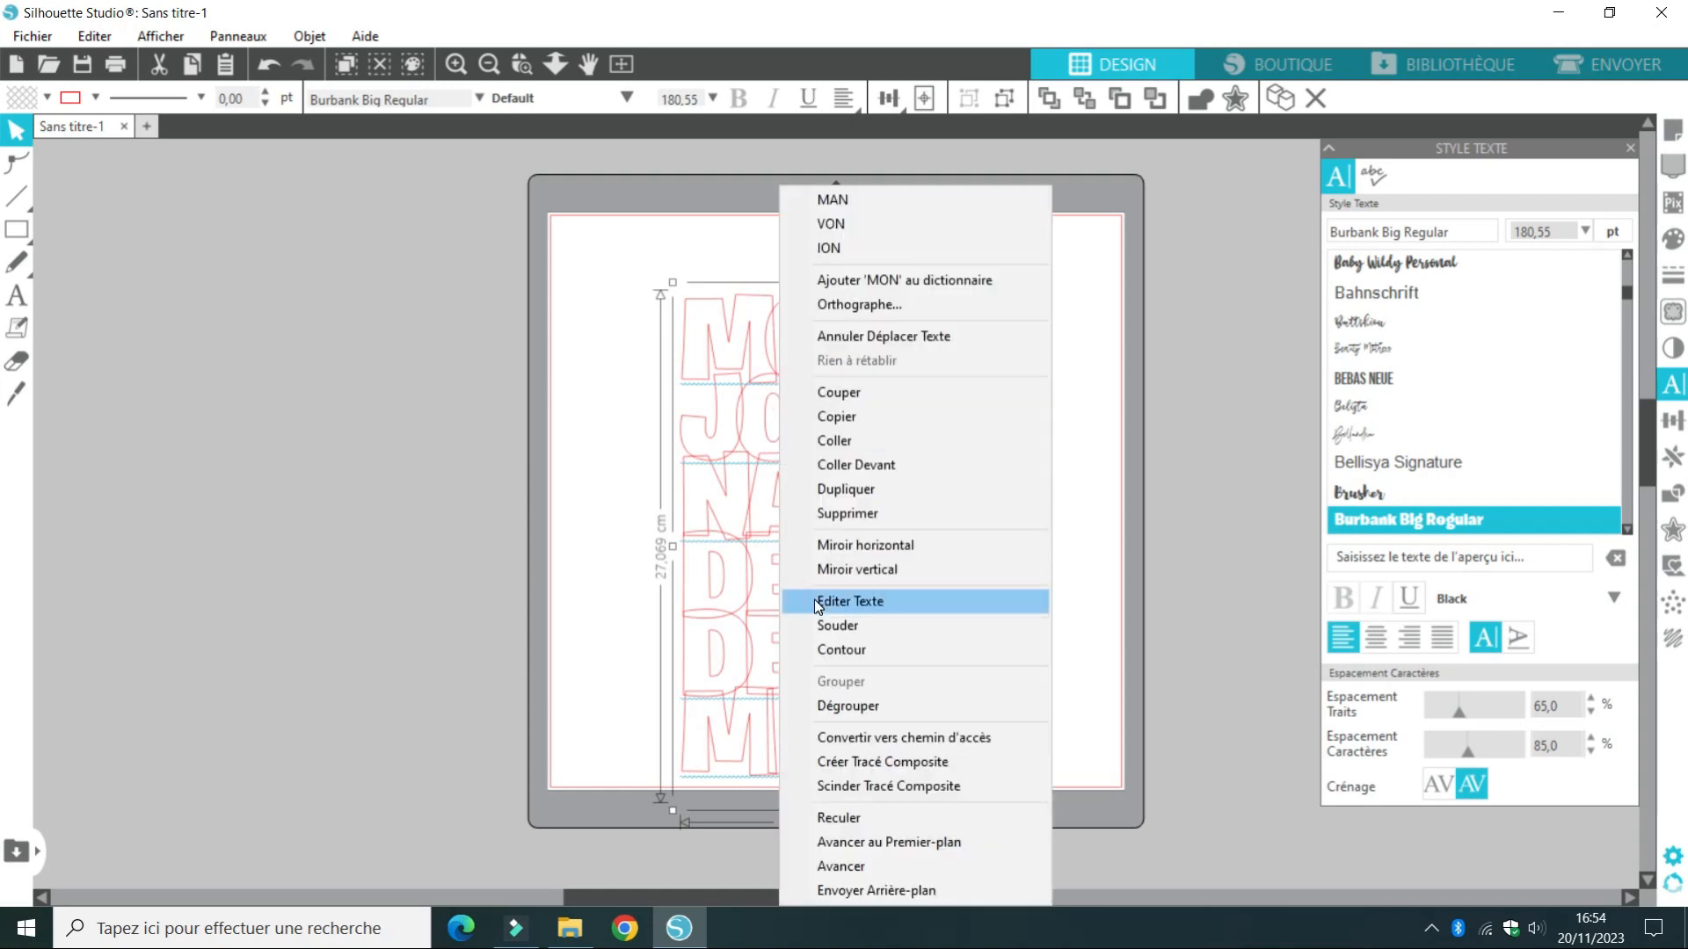
pyautogui.click(831, 626)
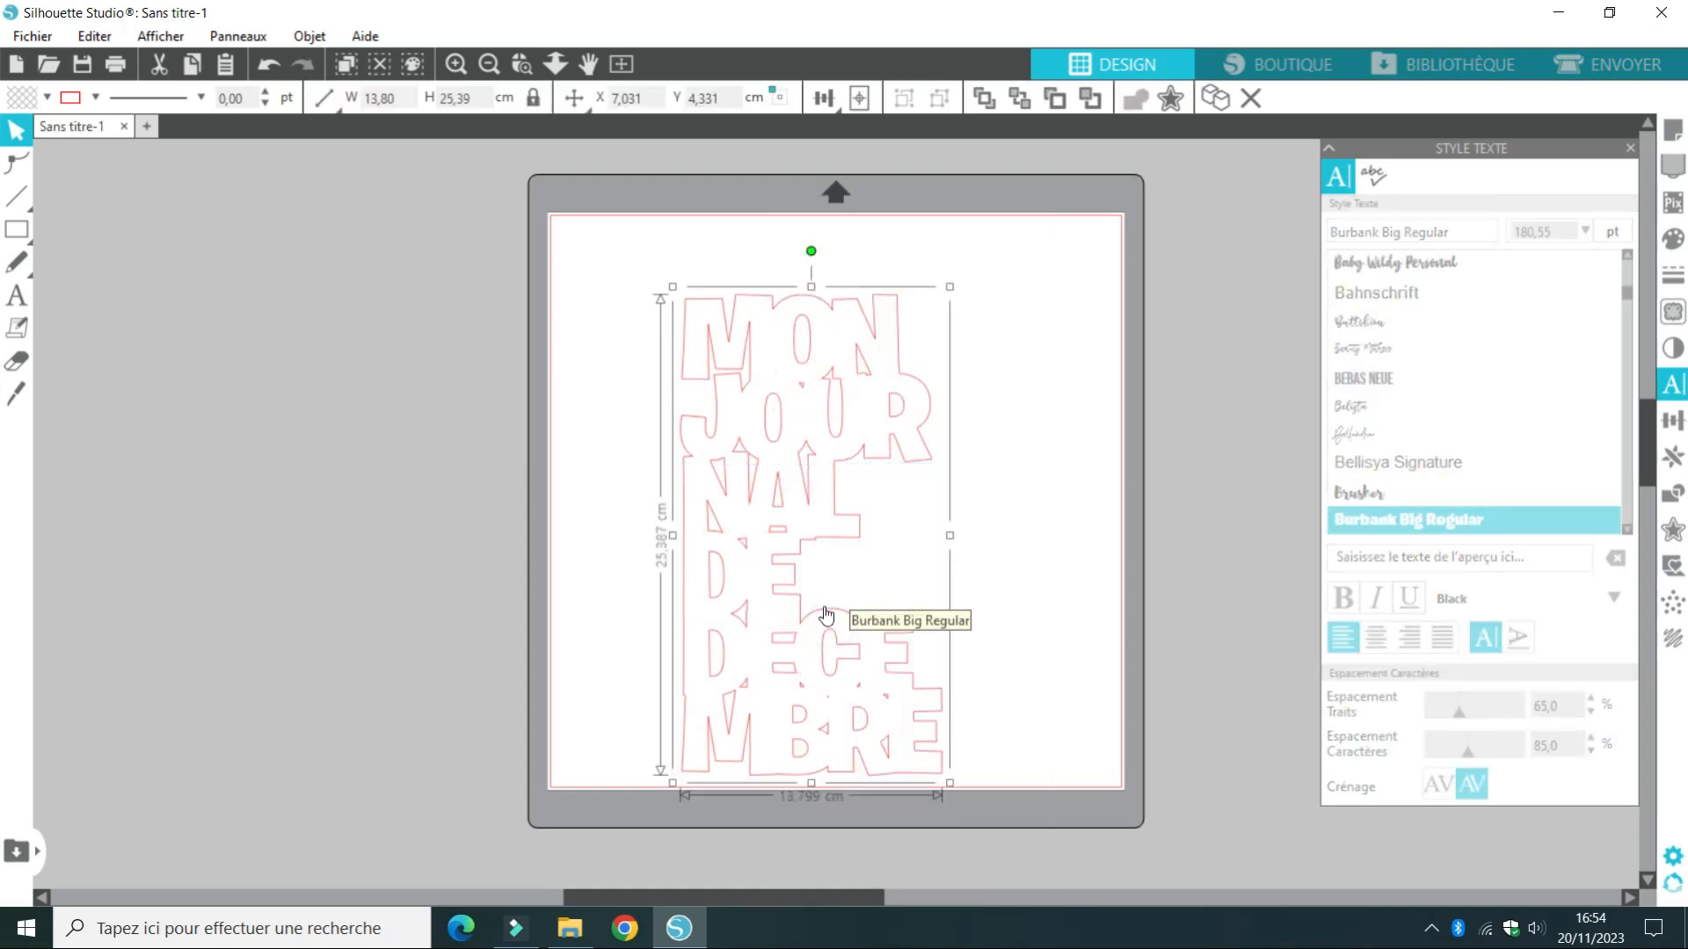
pyautogui.moveTo(799, 551); pyautogui.dragTo(825, 521)
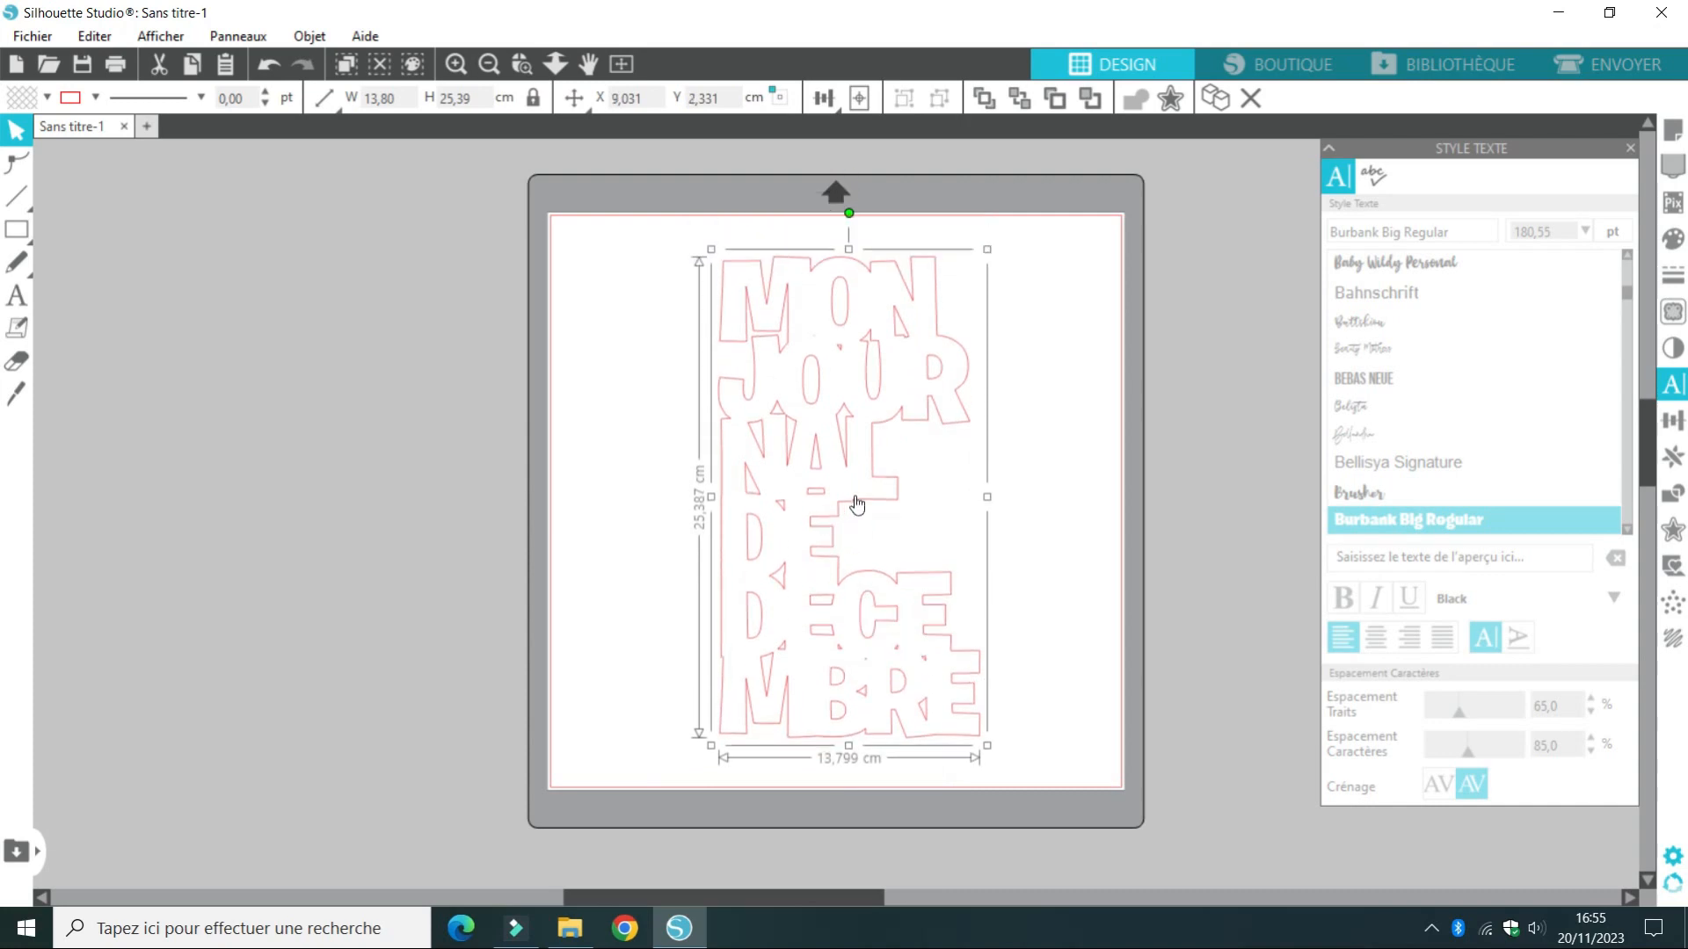
pyautogui.click(271, 68)
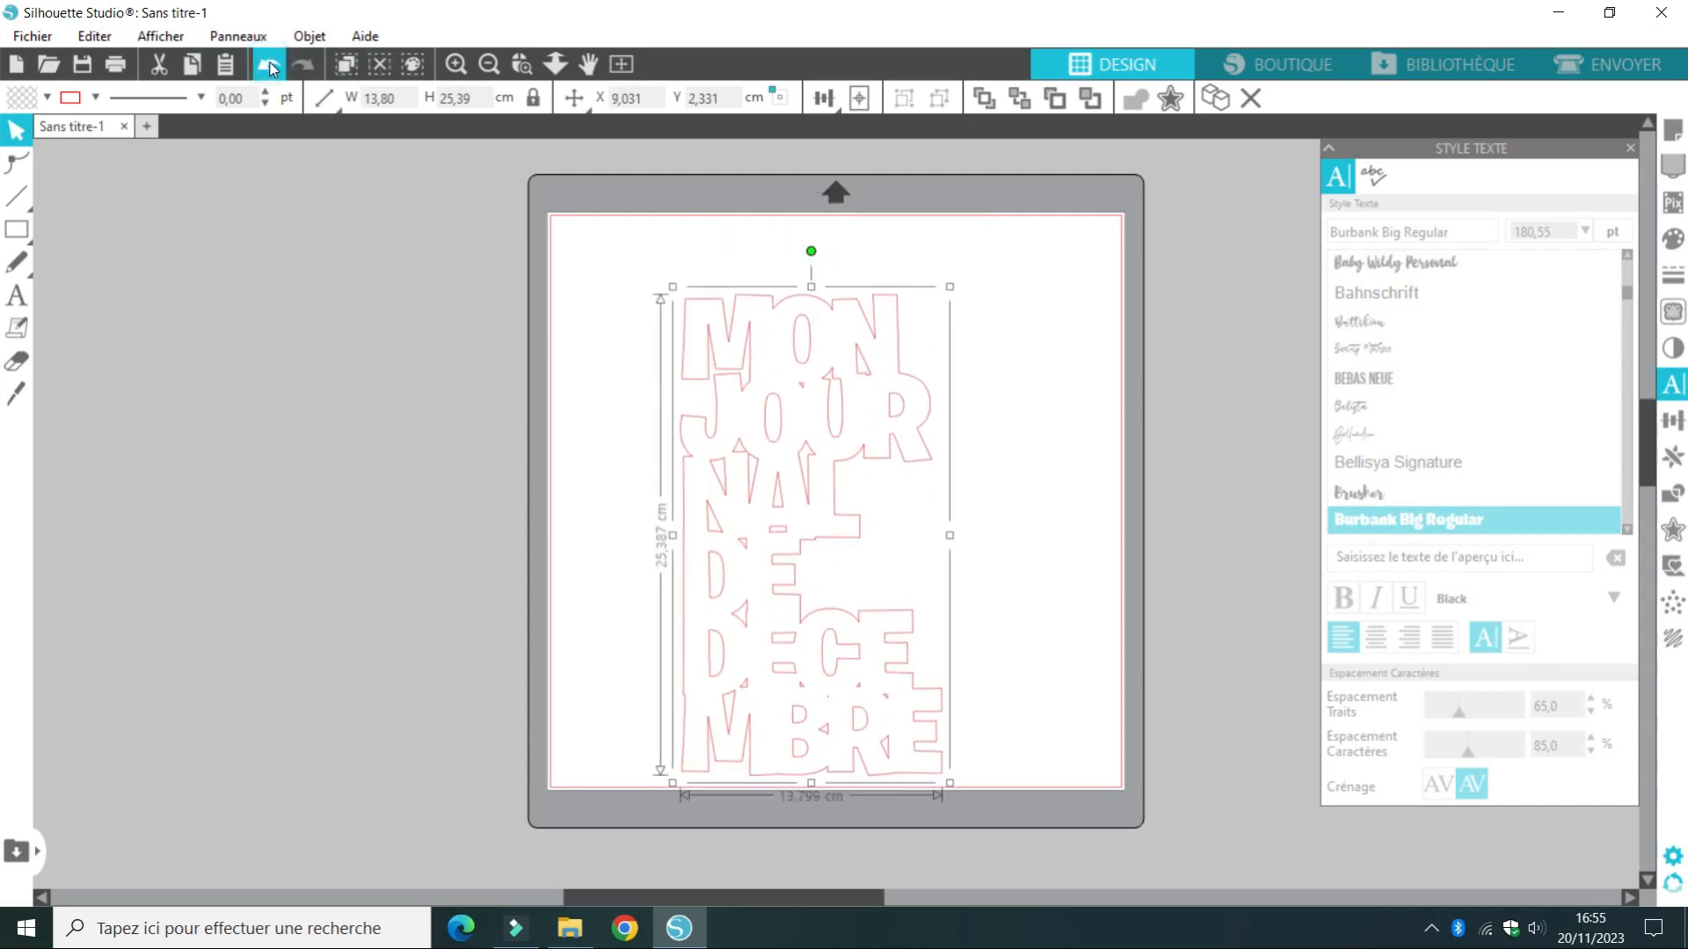
pyautogui.click(271, 68)
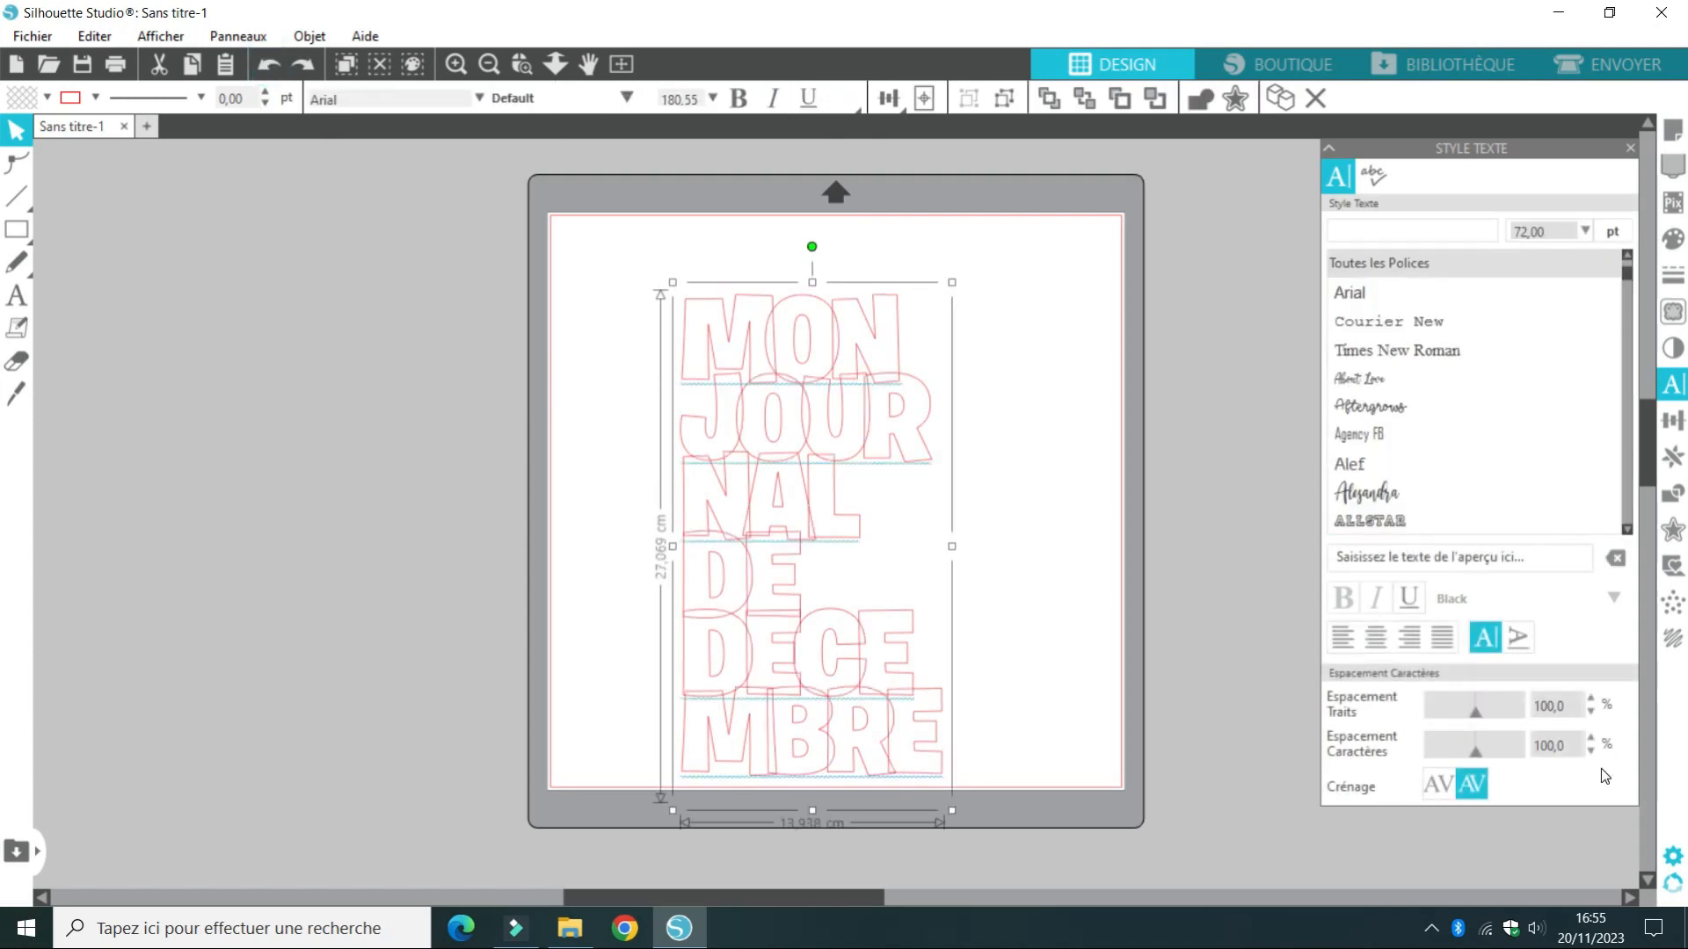
# Set the title text's line spacing to 68 %
pyautogui.click(1589, 713)
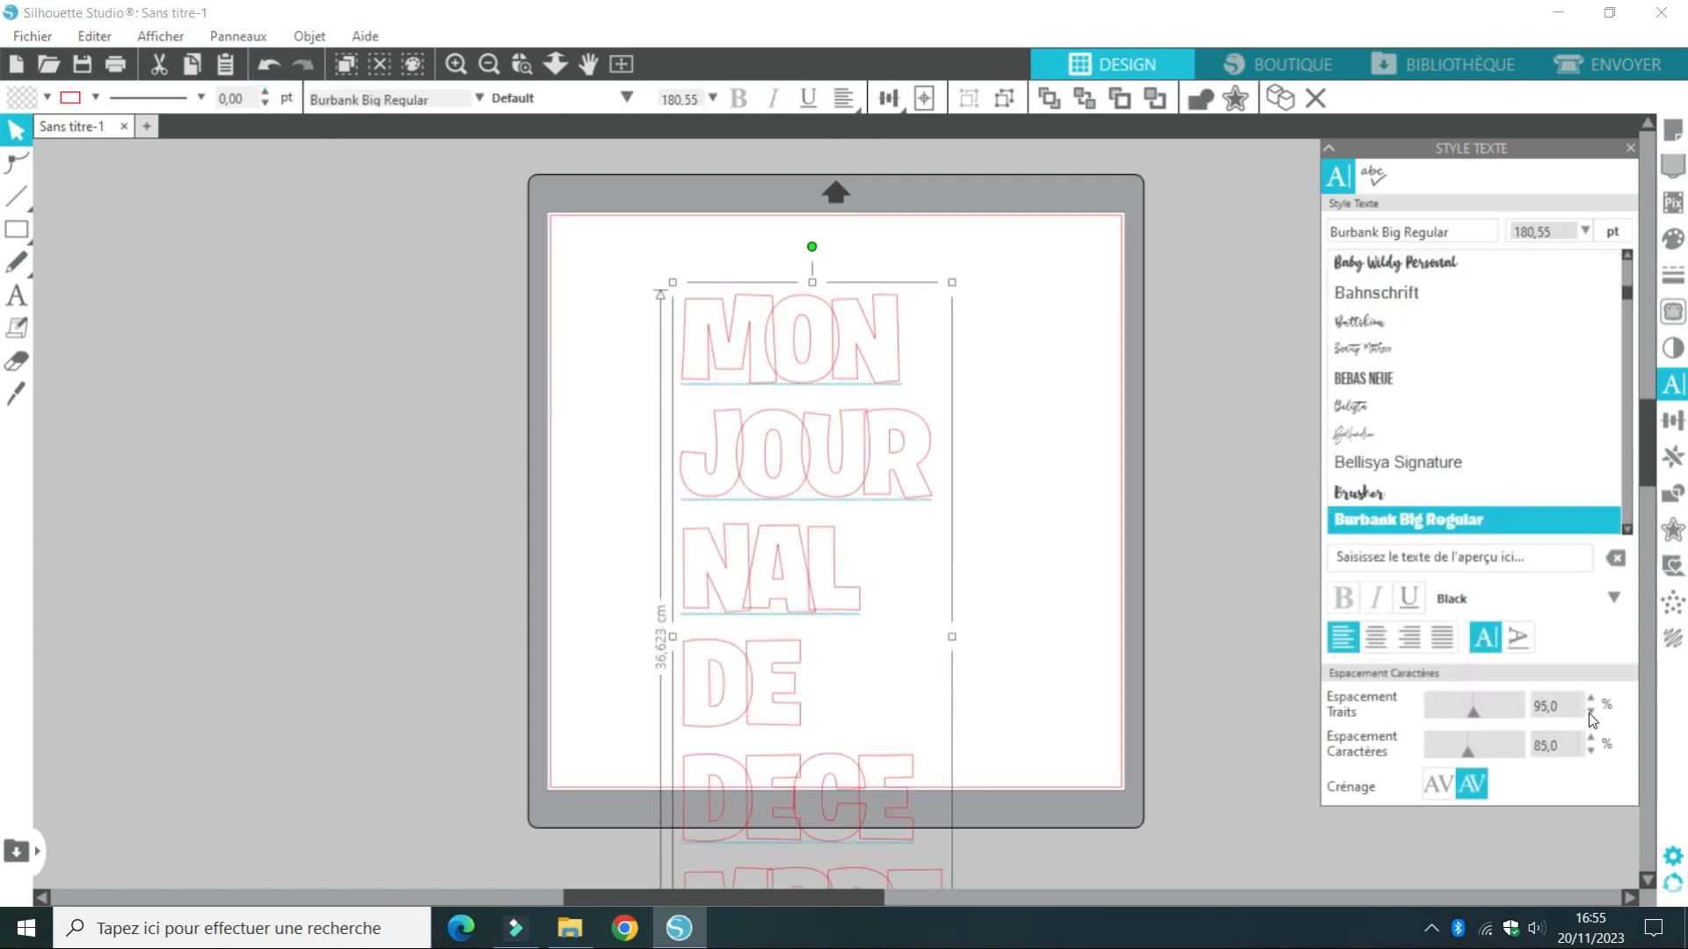
pyautogui.click(1589, 698)
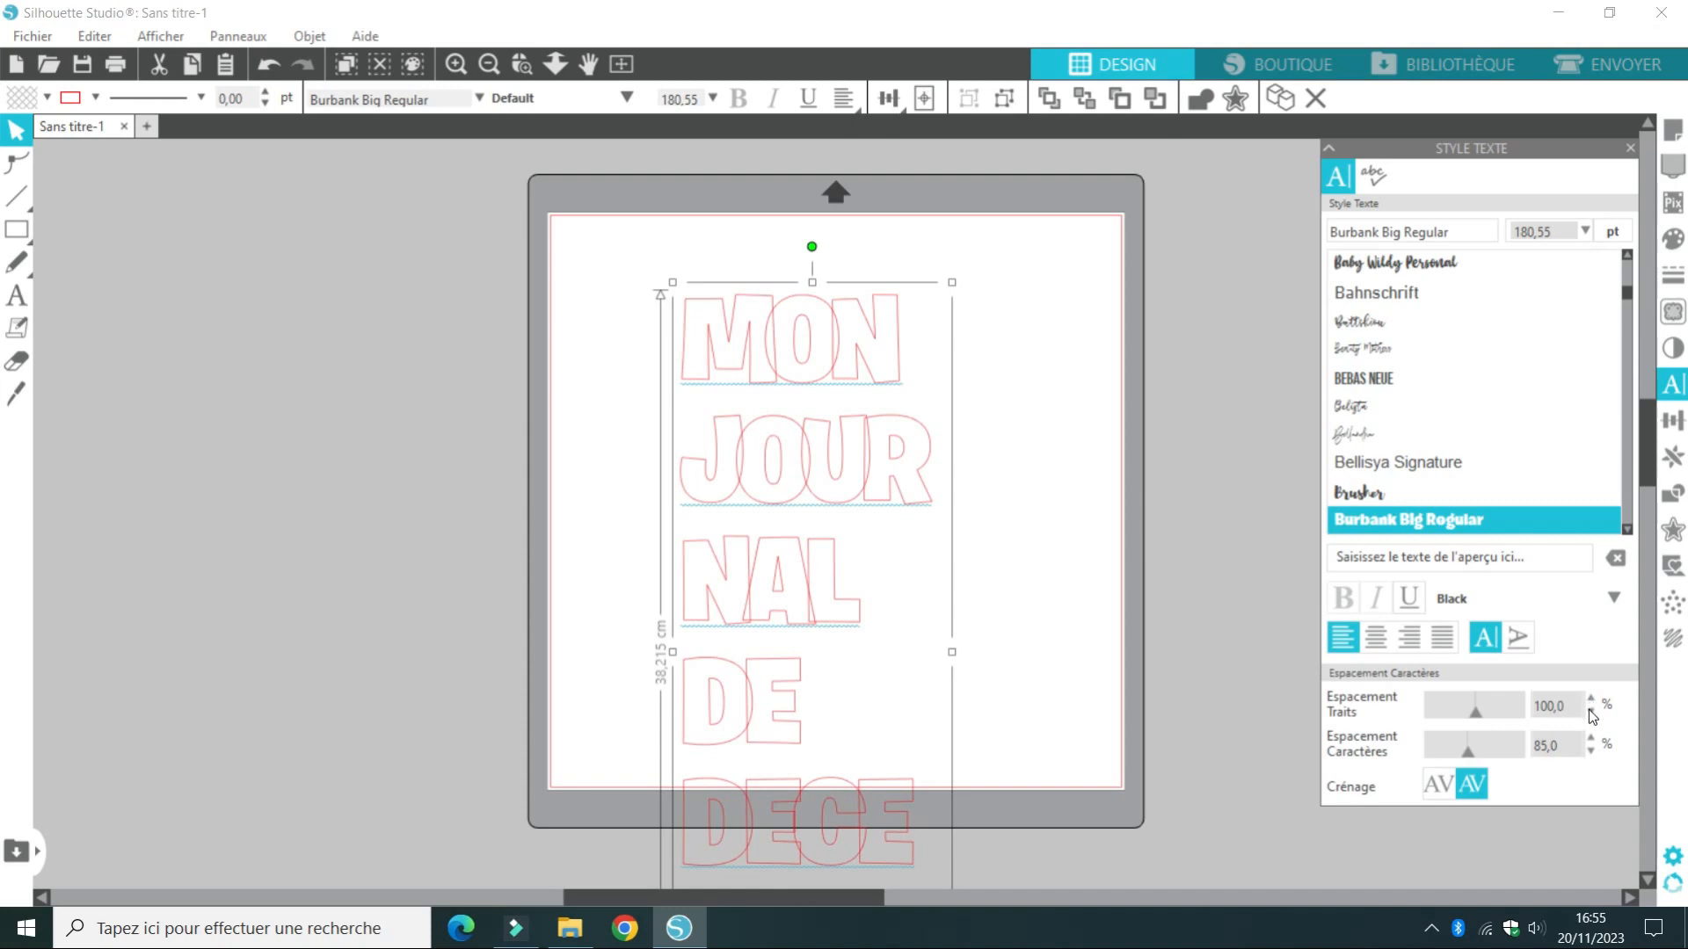
pyautogui.click(1590, 711)
pyautogui.click(1589, 711)
pyautogui.click(1589, 710)
pyautogui.click(1590, 710)
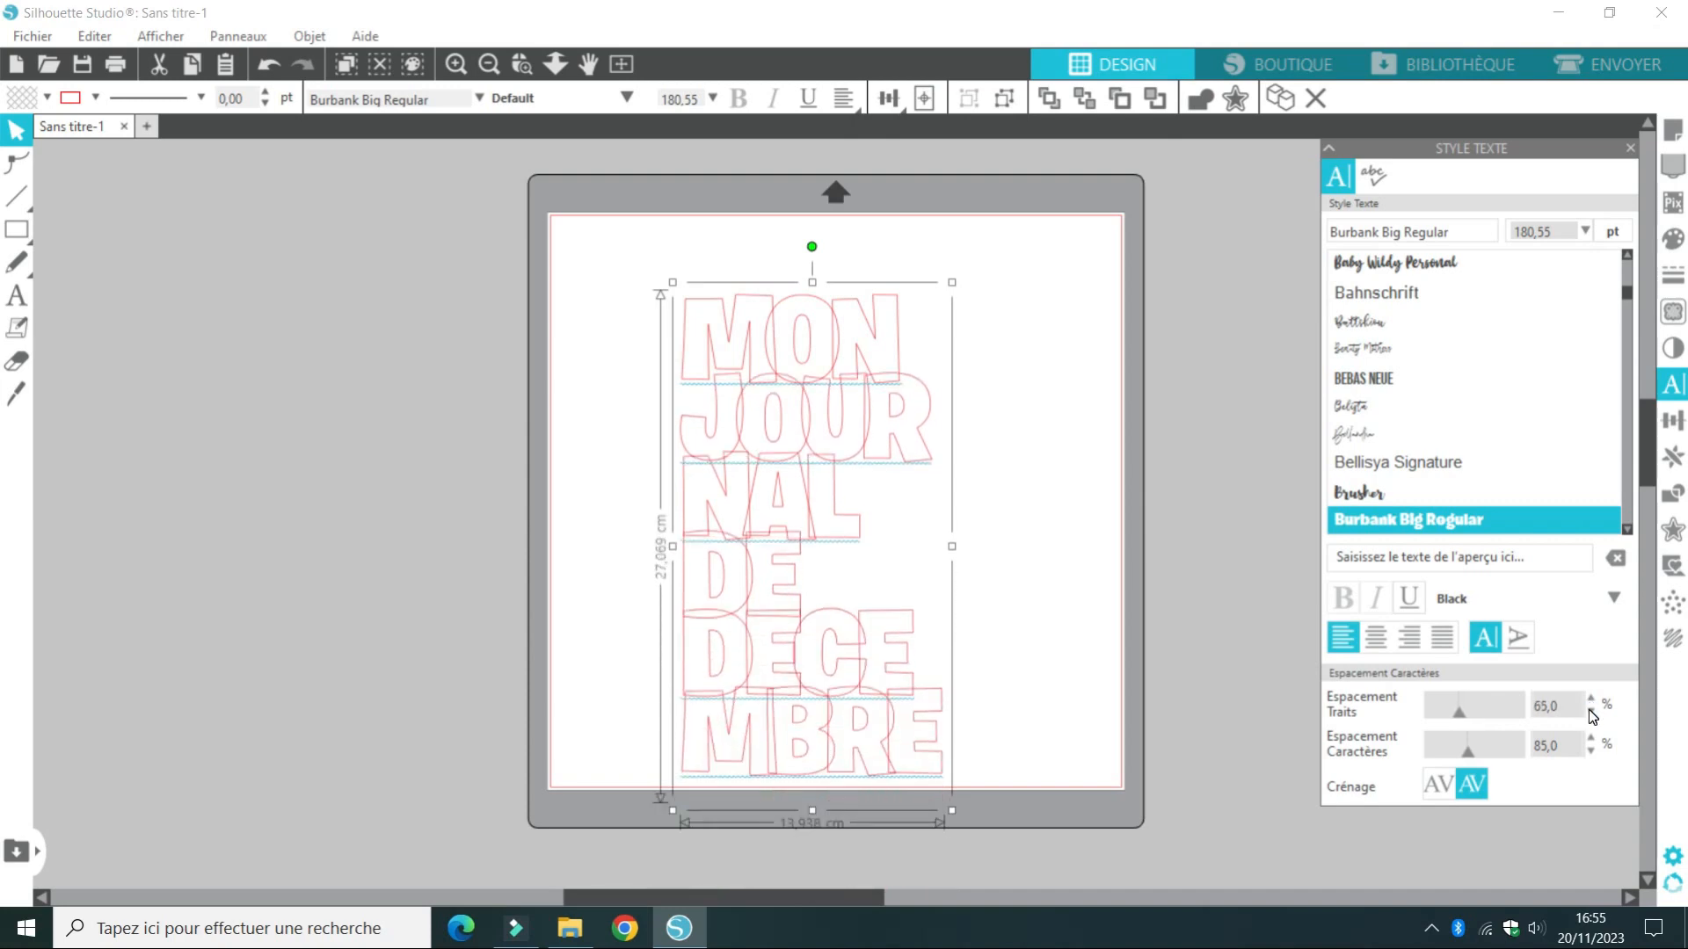
pyautogui.click(1589, 699)
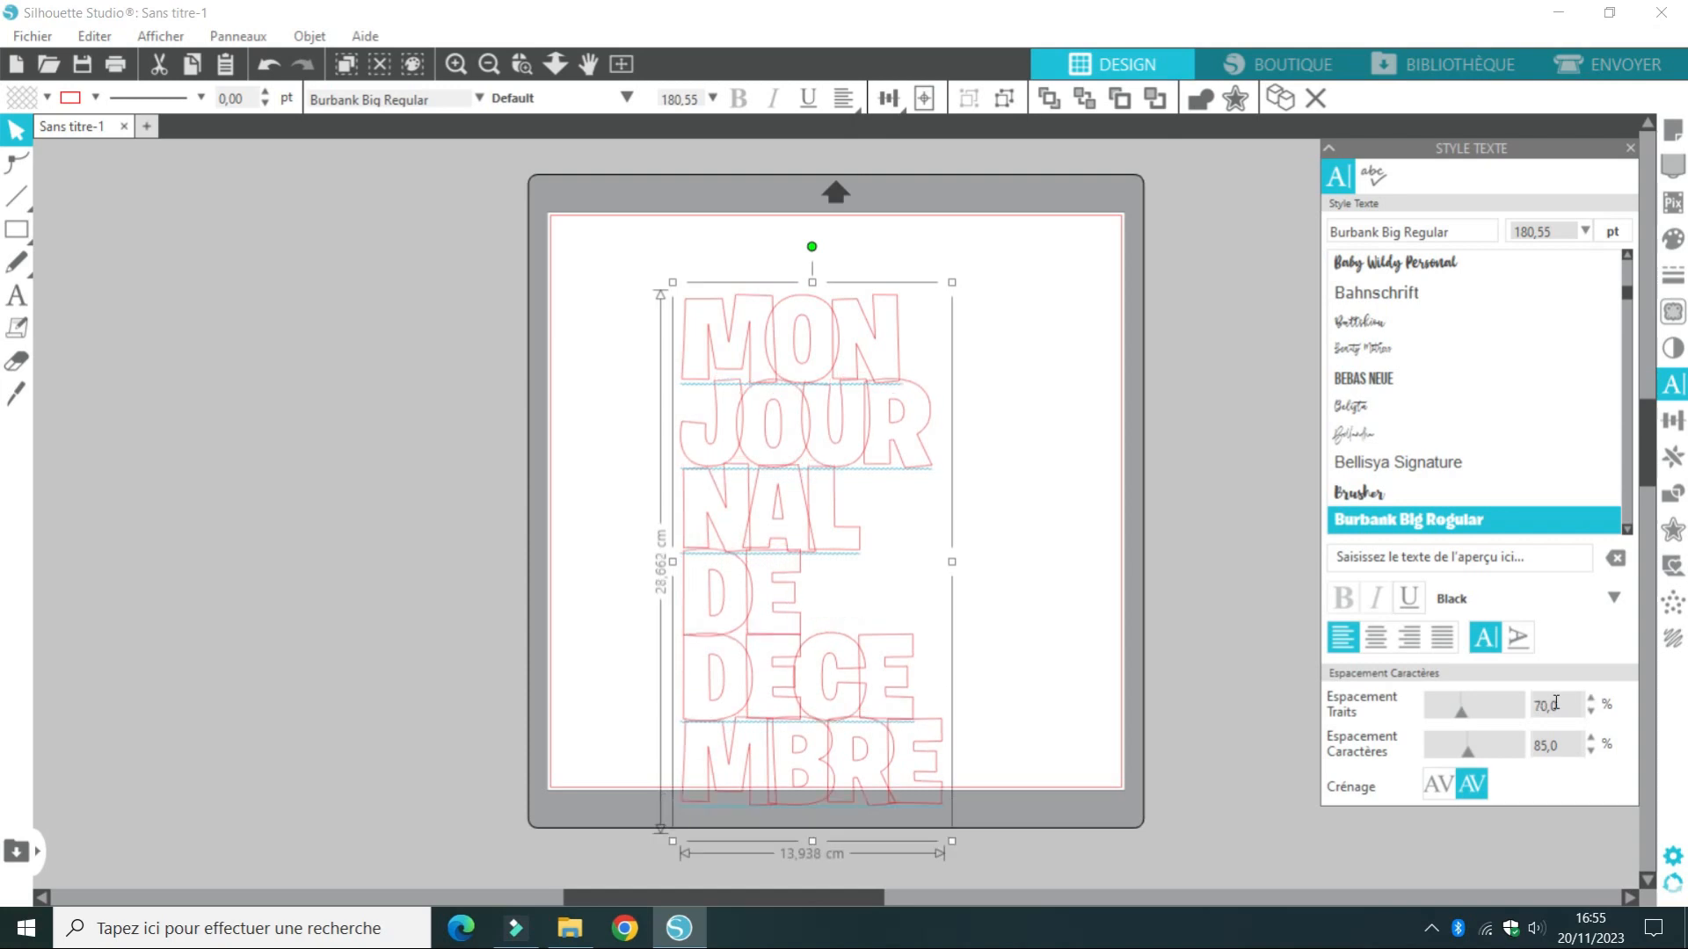
pyautogui.doubleClick(1555, 704)
pyautogui.write('68')
pyautogui.press('Return')
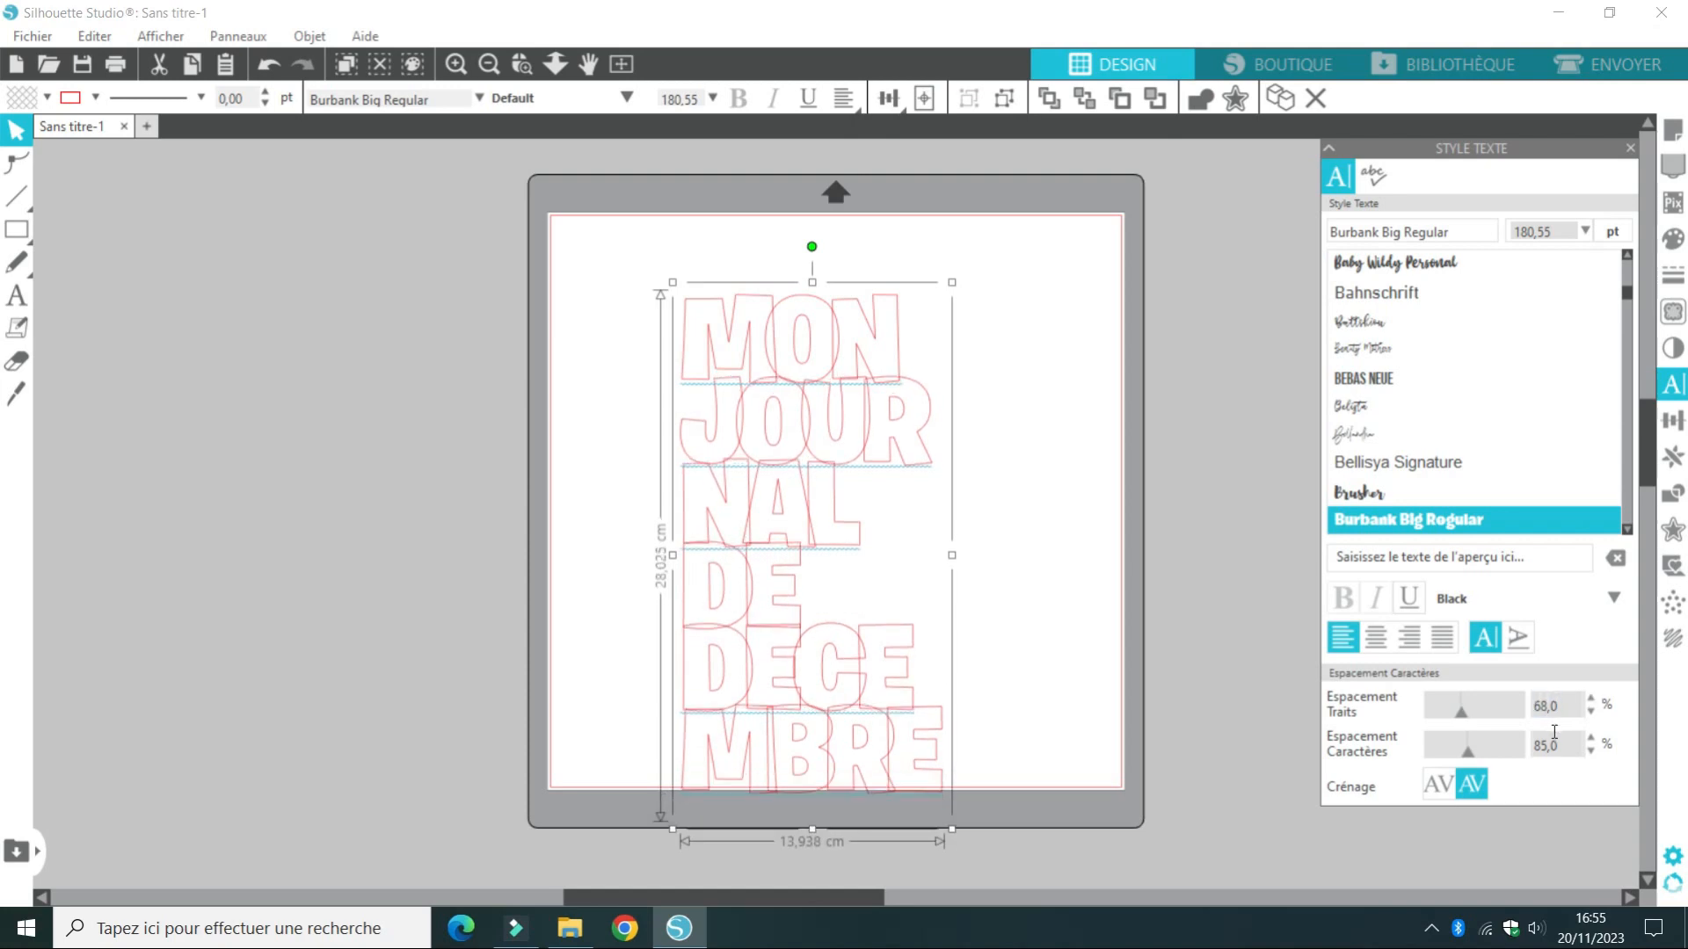
# Set the title text's character spacing to 88 %
pyautogui.doubleClick(1544, 746)
pyautogui.write('88')
pyautogui.press('Return')
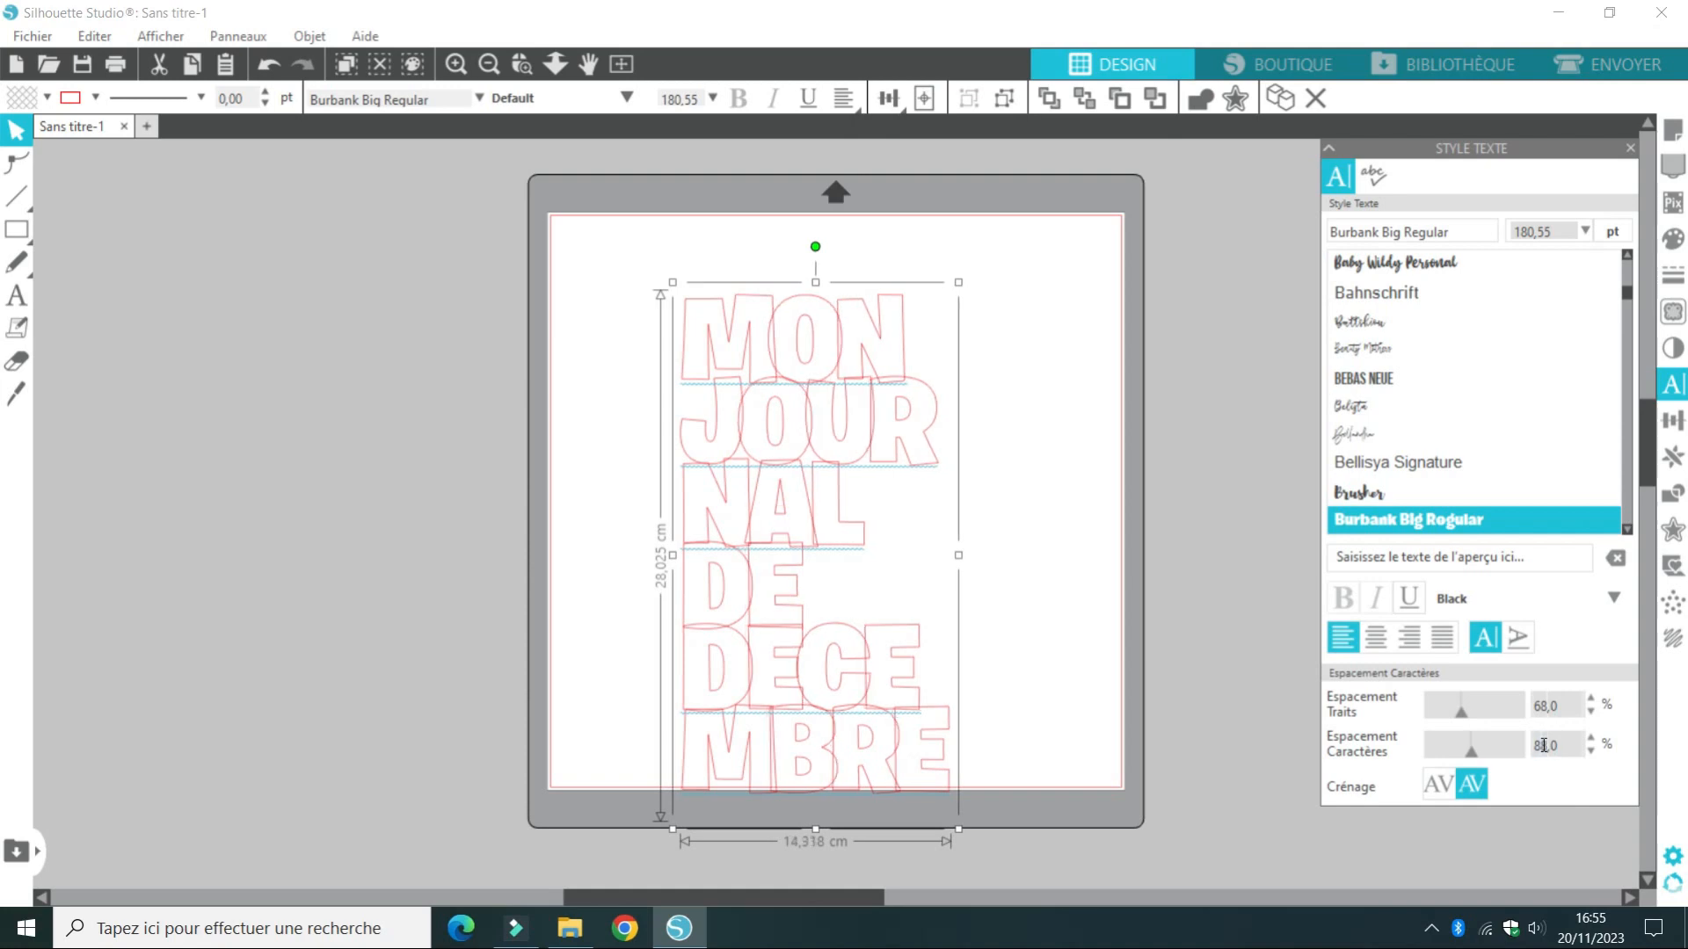
# Weld the title's overlapping letters into one outline and move it up so that it fits inside the page
pyautogui.rightClick(763, 495)
pyautogui.click(828, 628)
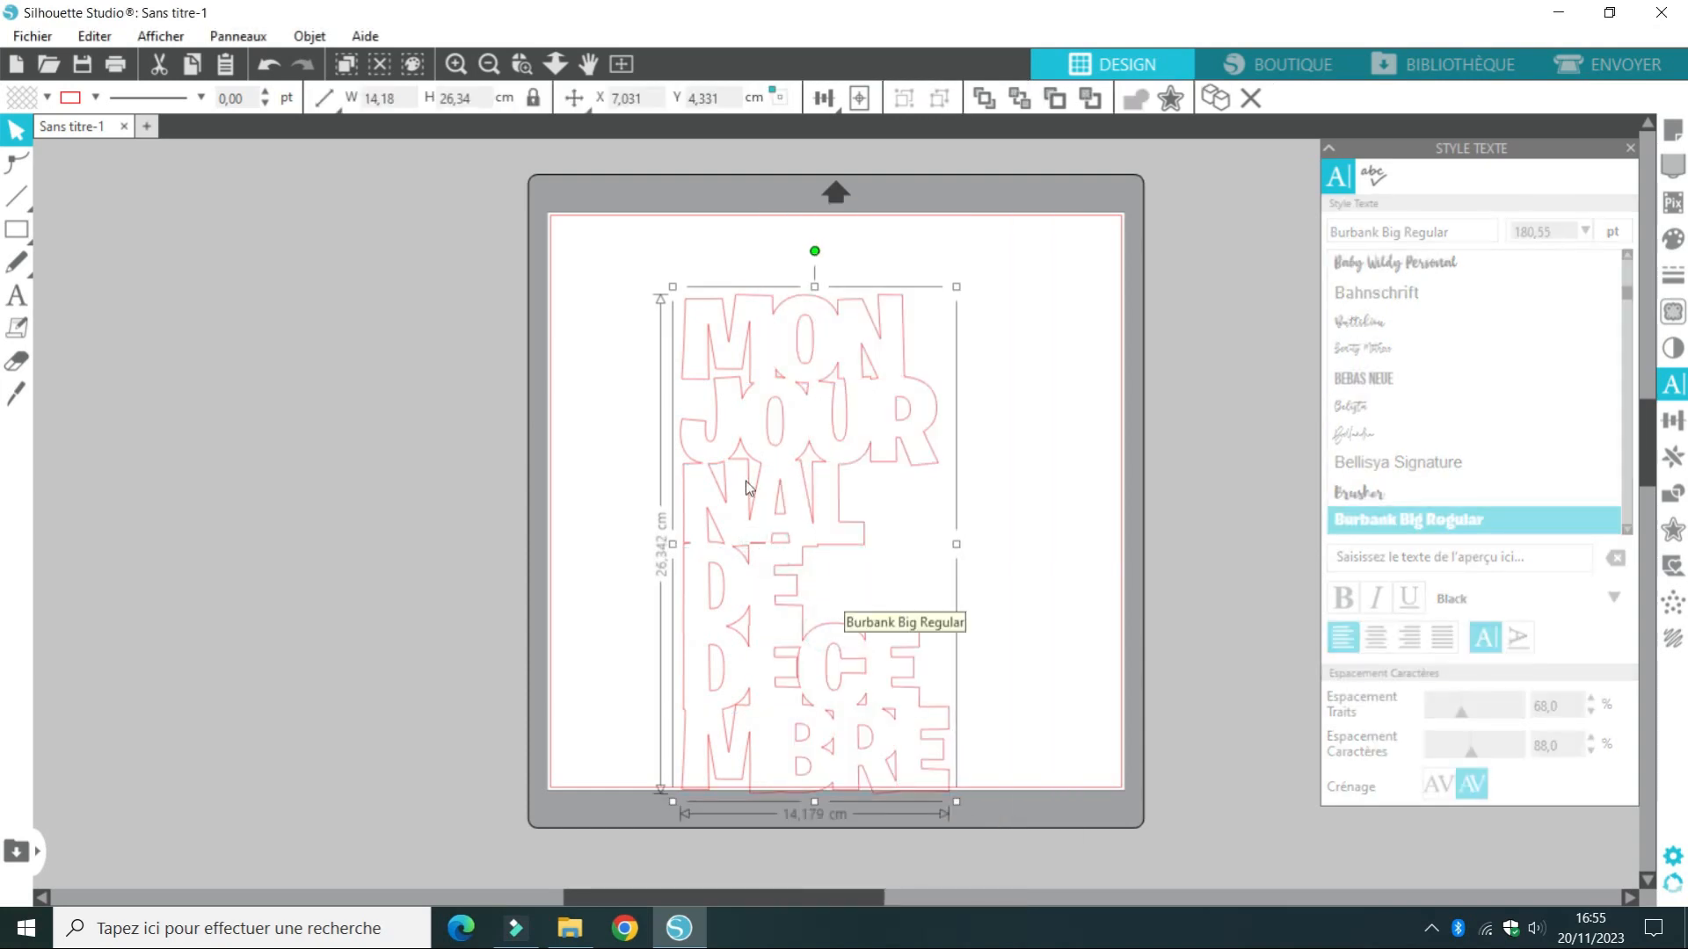
pyautogui.moveTo(838, 464); pyautogui.dragTo(818, 408)
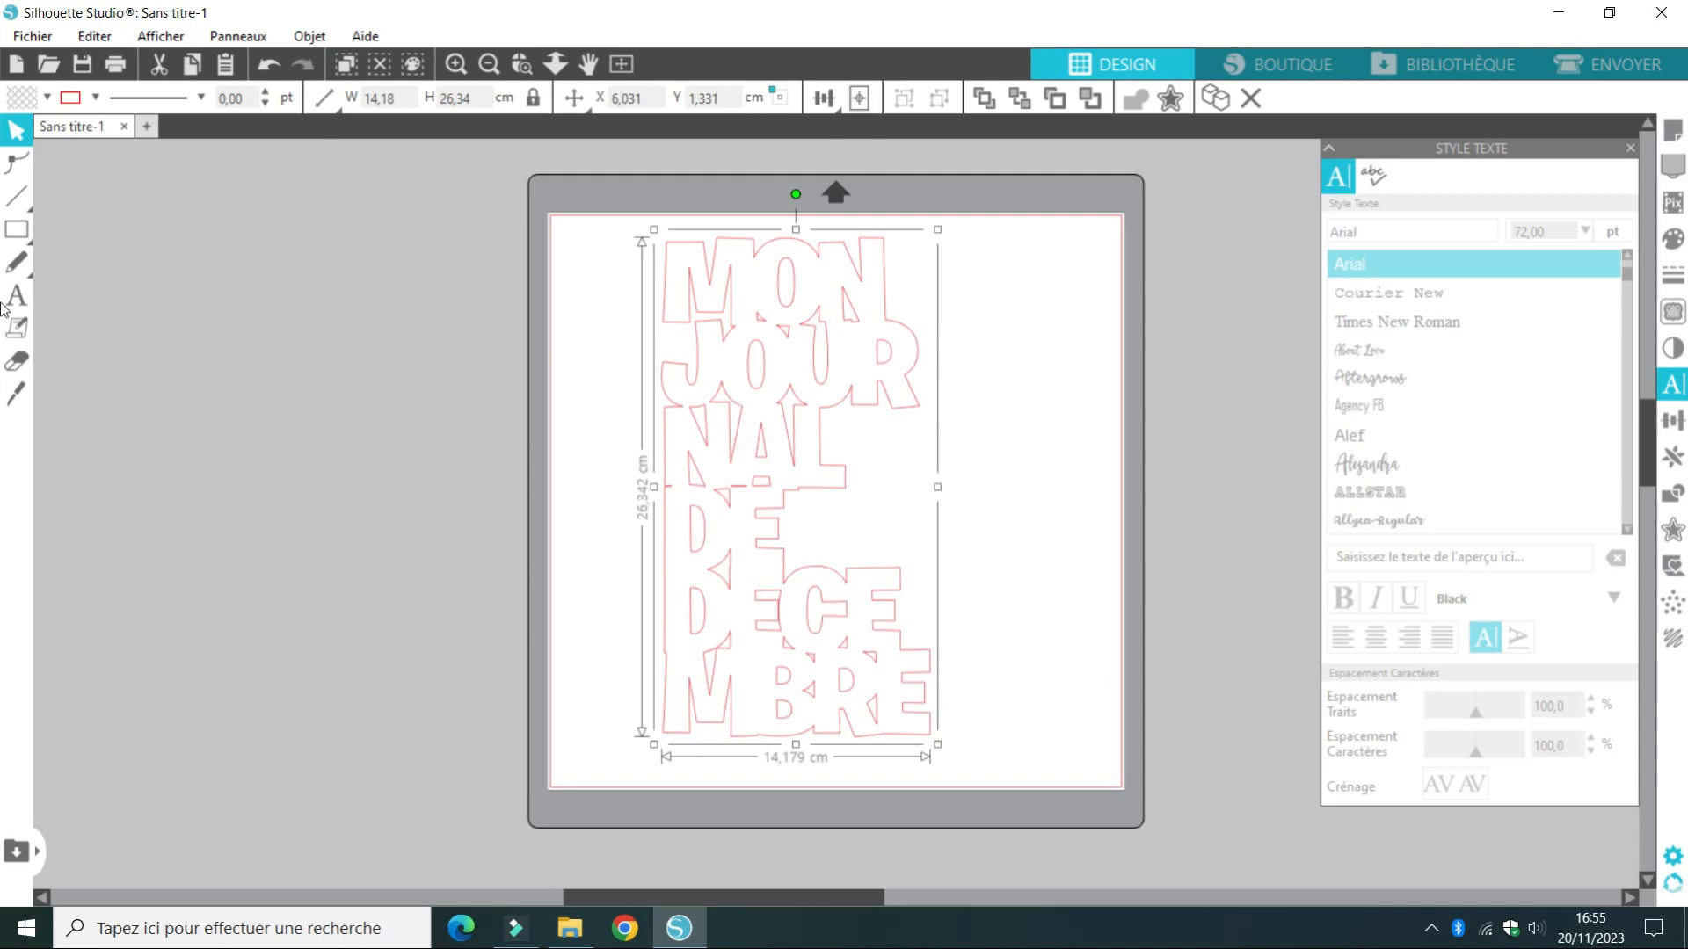
# Draw an upright rectangle about 8 cm wide and 21 cm high in the free space beside the title
pyautogui.click(16, 228)
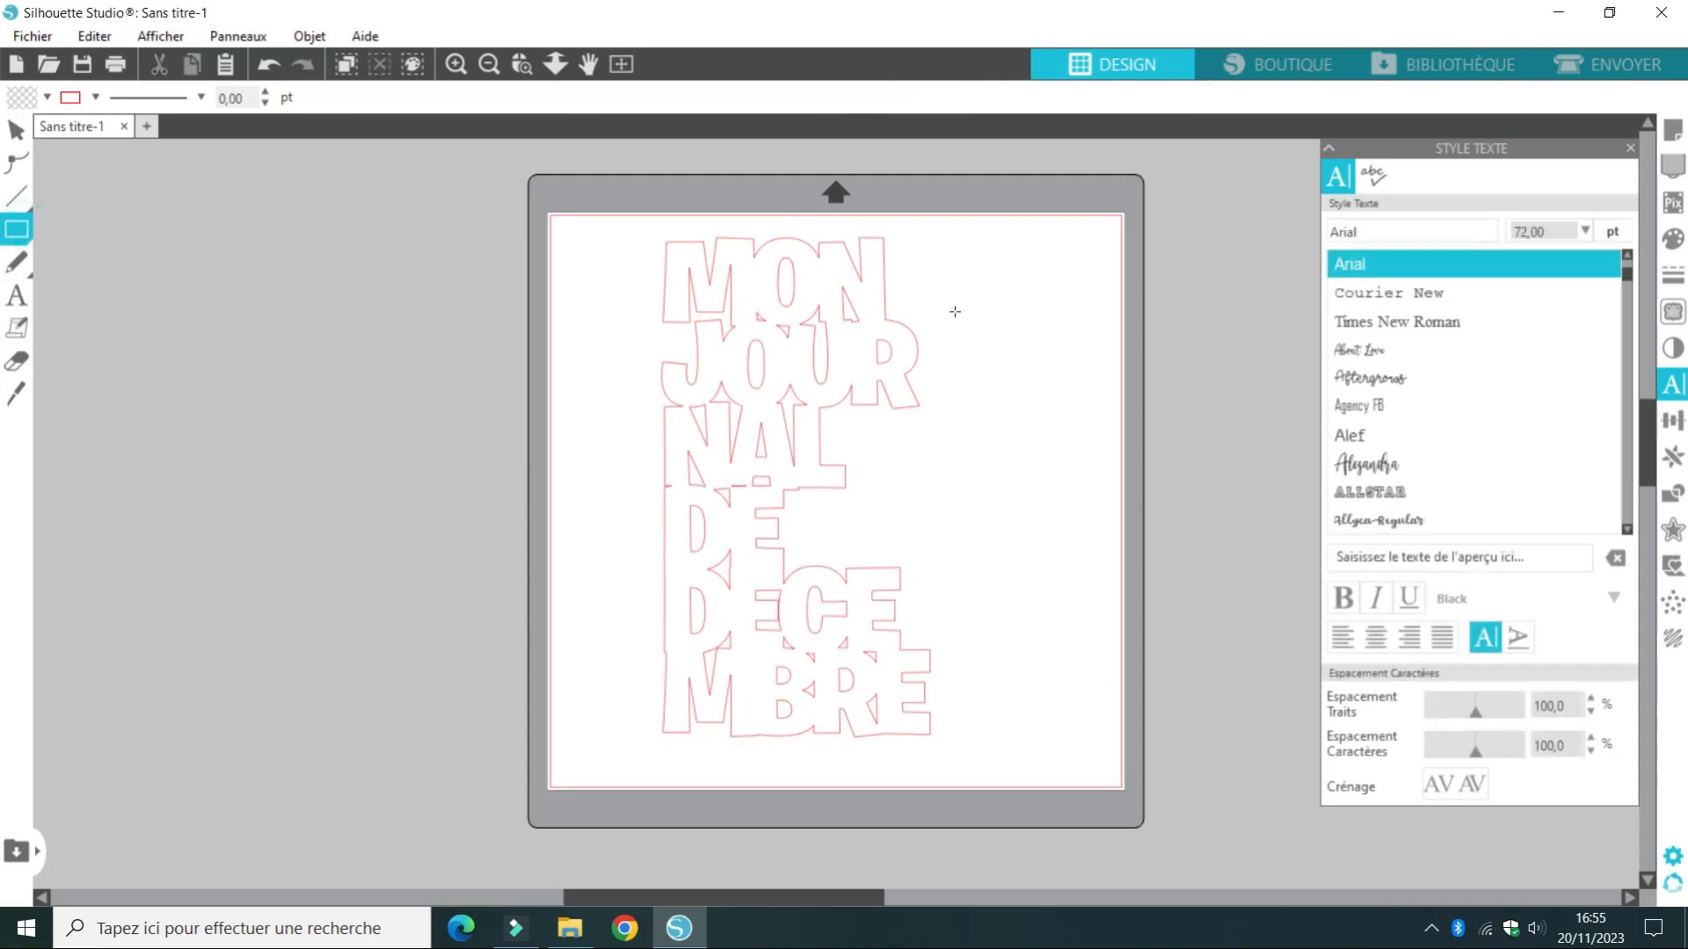
pyautogui.moveTo(945, 308); pyautogui.dragTo(1097, 706)
# Move the welded title off the cutting mat into the empty area to its left
pyautogui.click(16, 296)
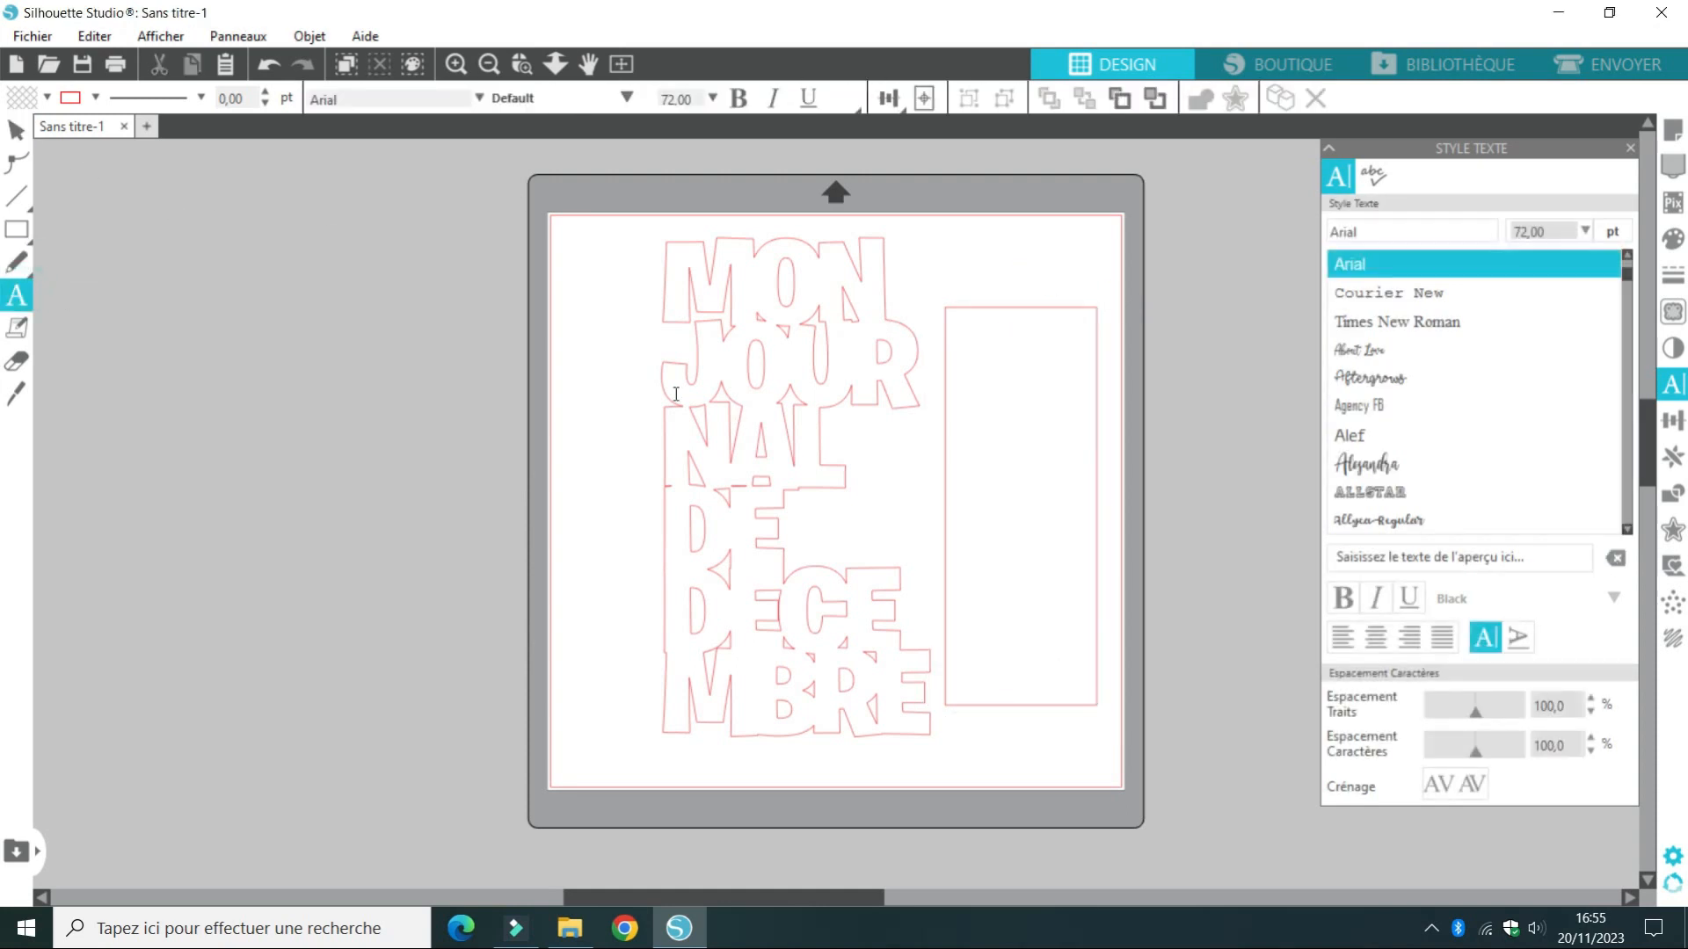
pyautogui.click(793, 382)
pyautogui.click(756, 409)
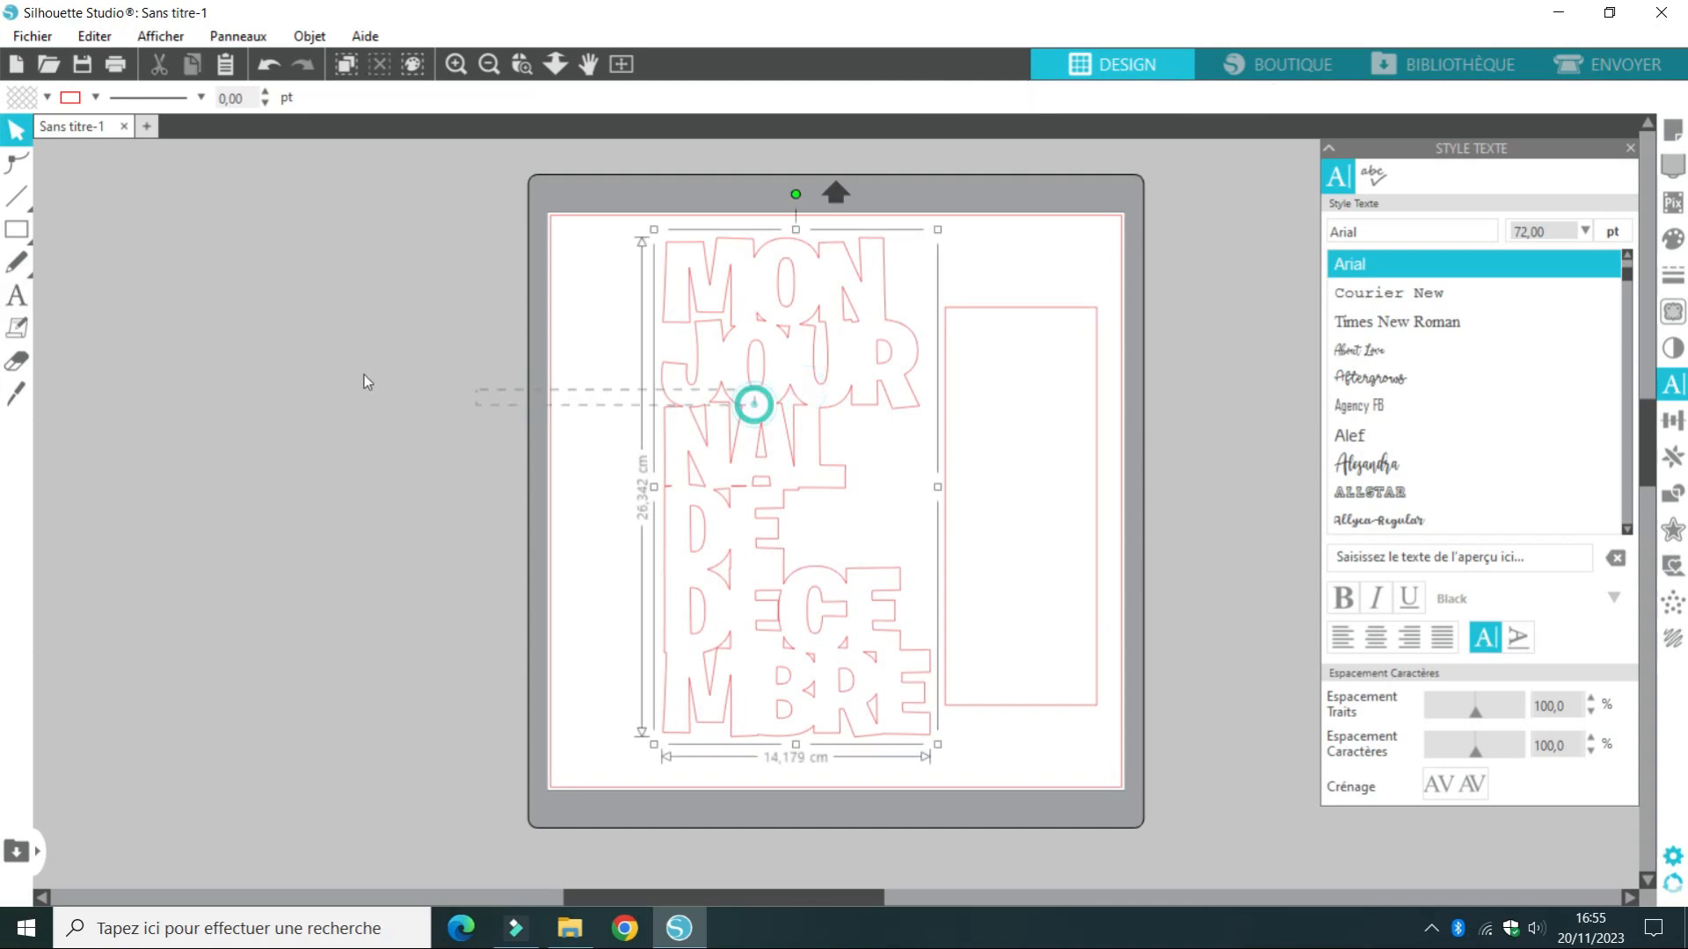
pyautogui.moveTo(519, 420); pyautogui.dragTo(273, 420)
# Rotate the rectangle about 90° so its long side is horizontal and place it near the middle of the page
pyautogui.click(1023, 336)
pyautogui.moveTo(1020, 315); pyautogui.dragTo(717, 295)
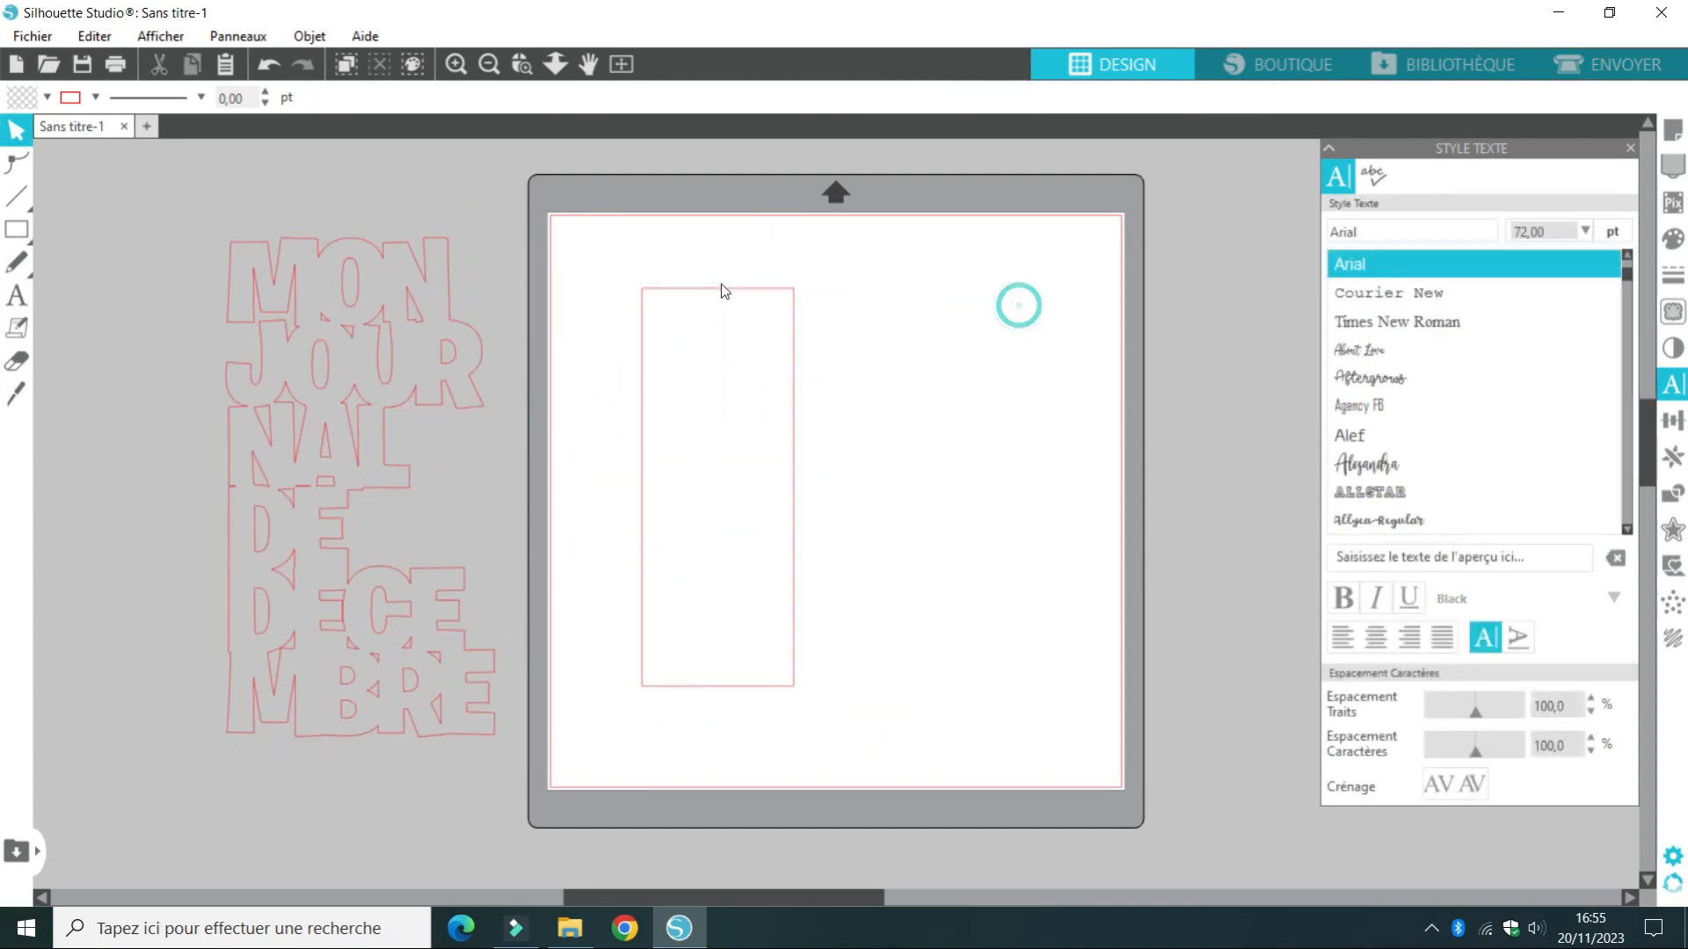
pyautogui.click(795, 437)
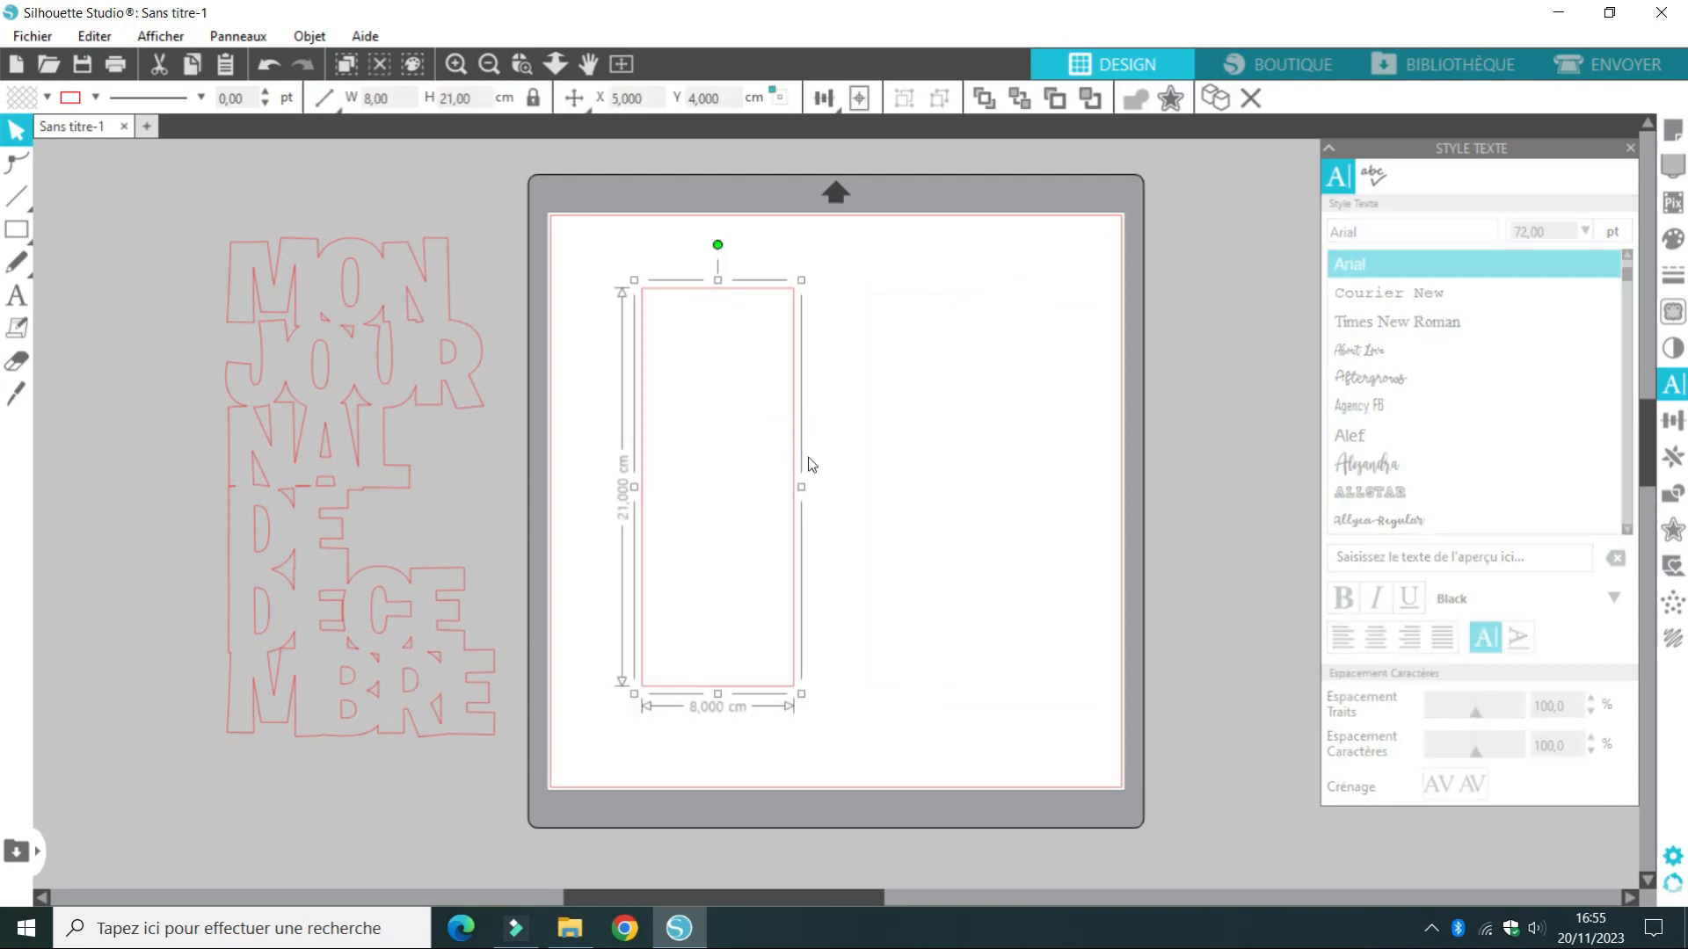
pyautogui.moveTo(719, 241); pyautogui.dragTo(555, 483)
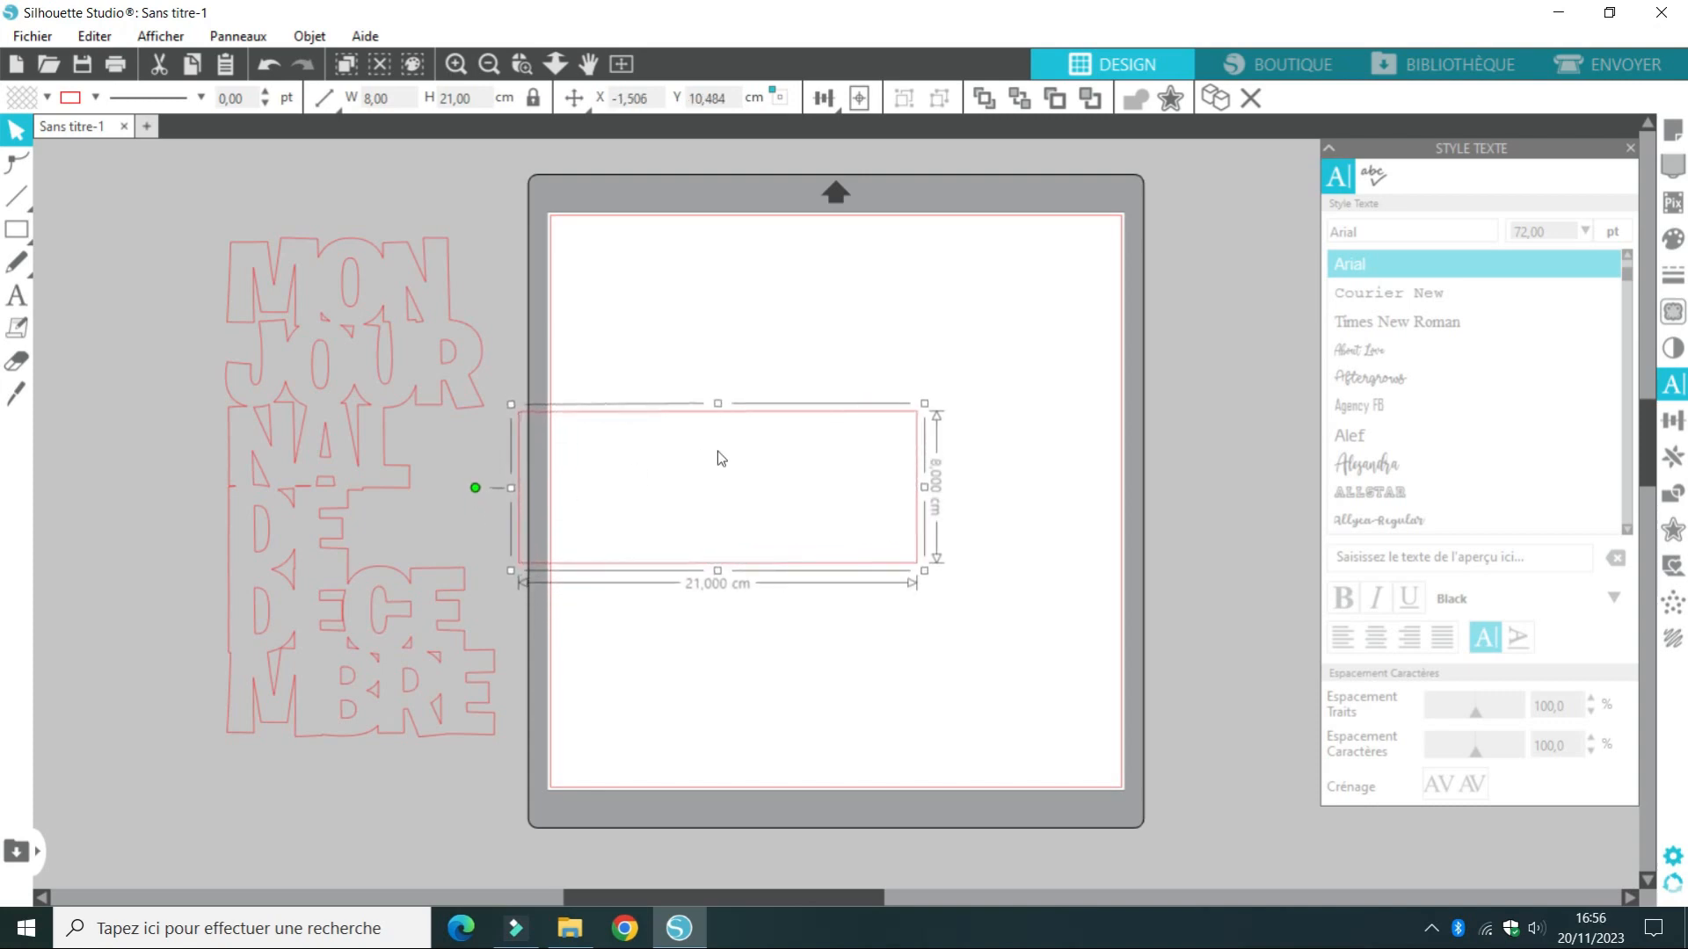
pyautogui.moveTo(772, 413); pyautogui.dragTo(866, 376)
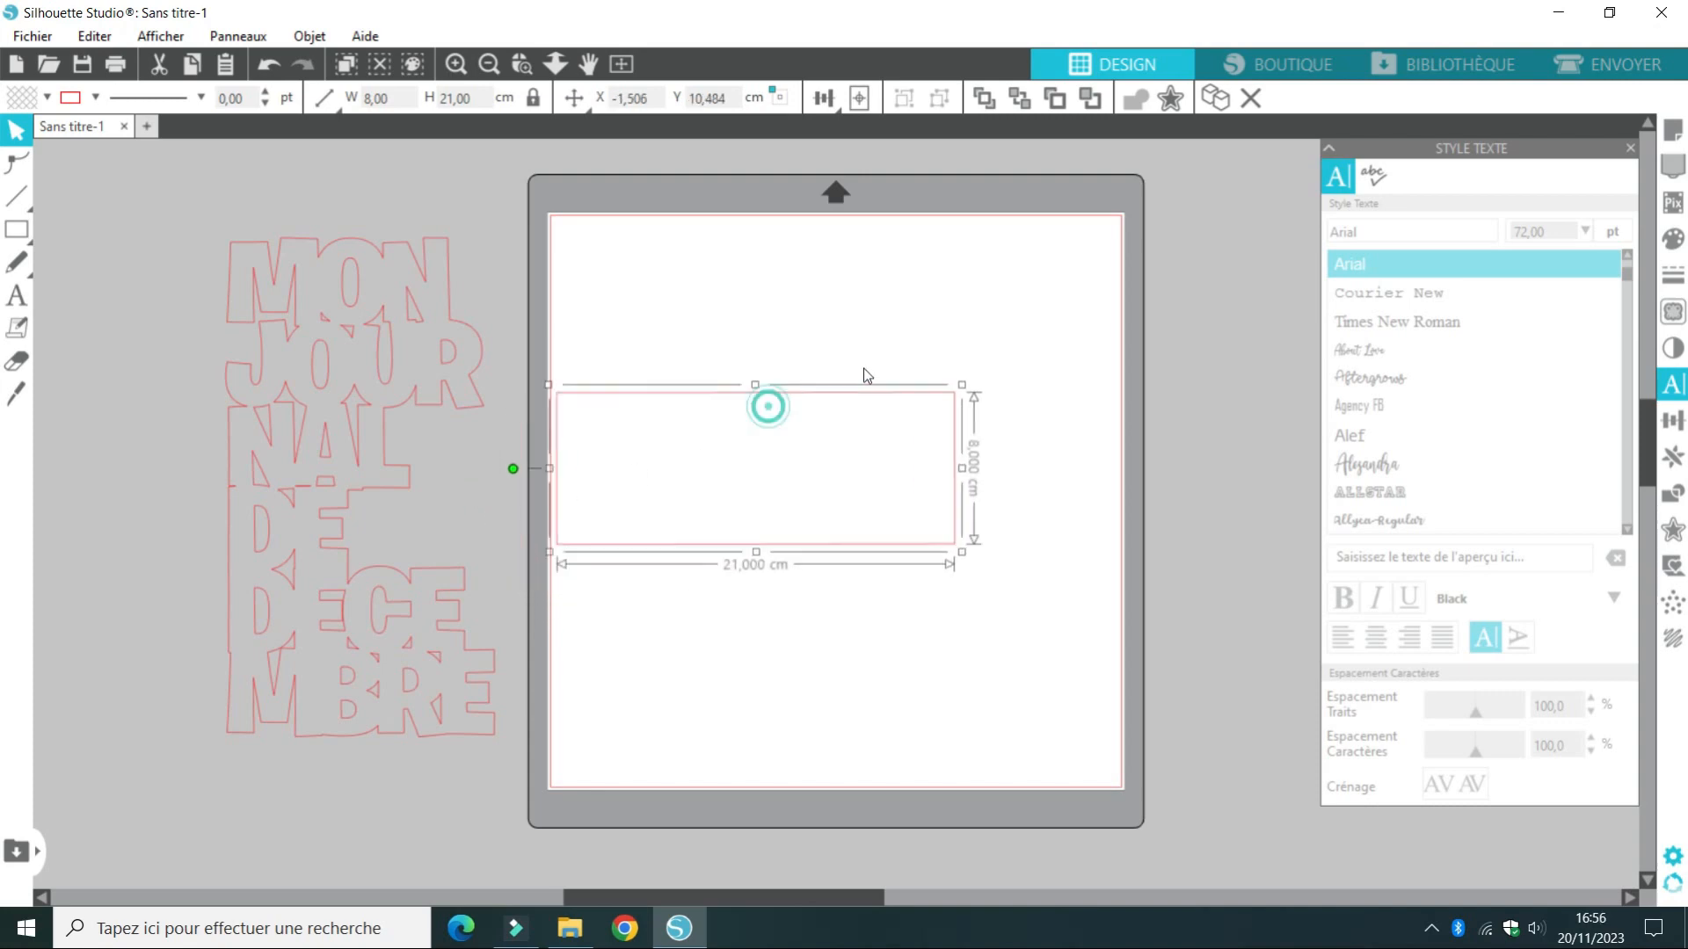
# Add the text DAILY DECEMBER on one line above the horizontal rectangle
pyautogui.click(16, 299)
pyautogui.click(696, 322)
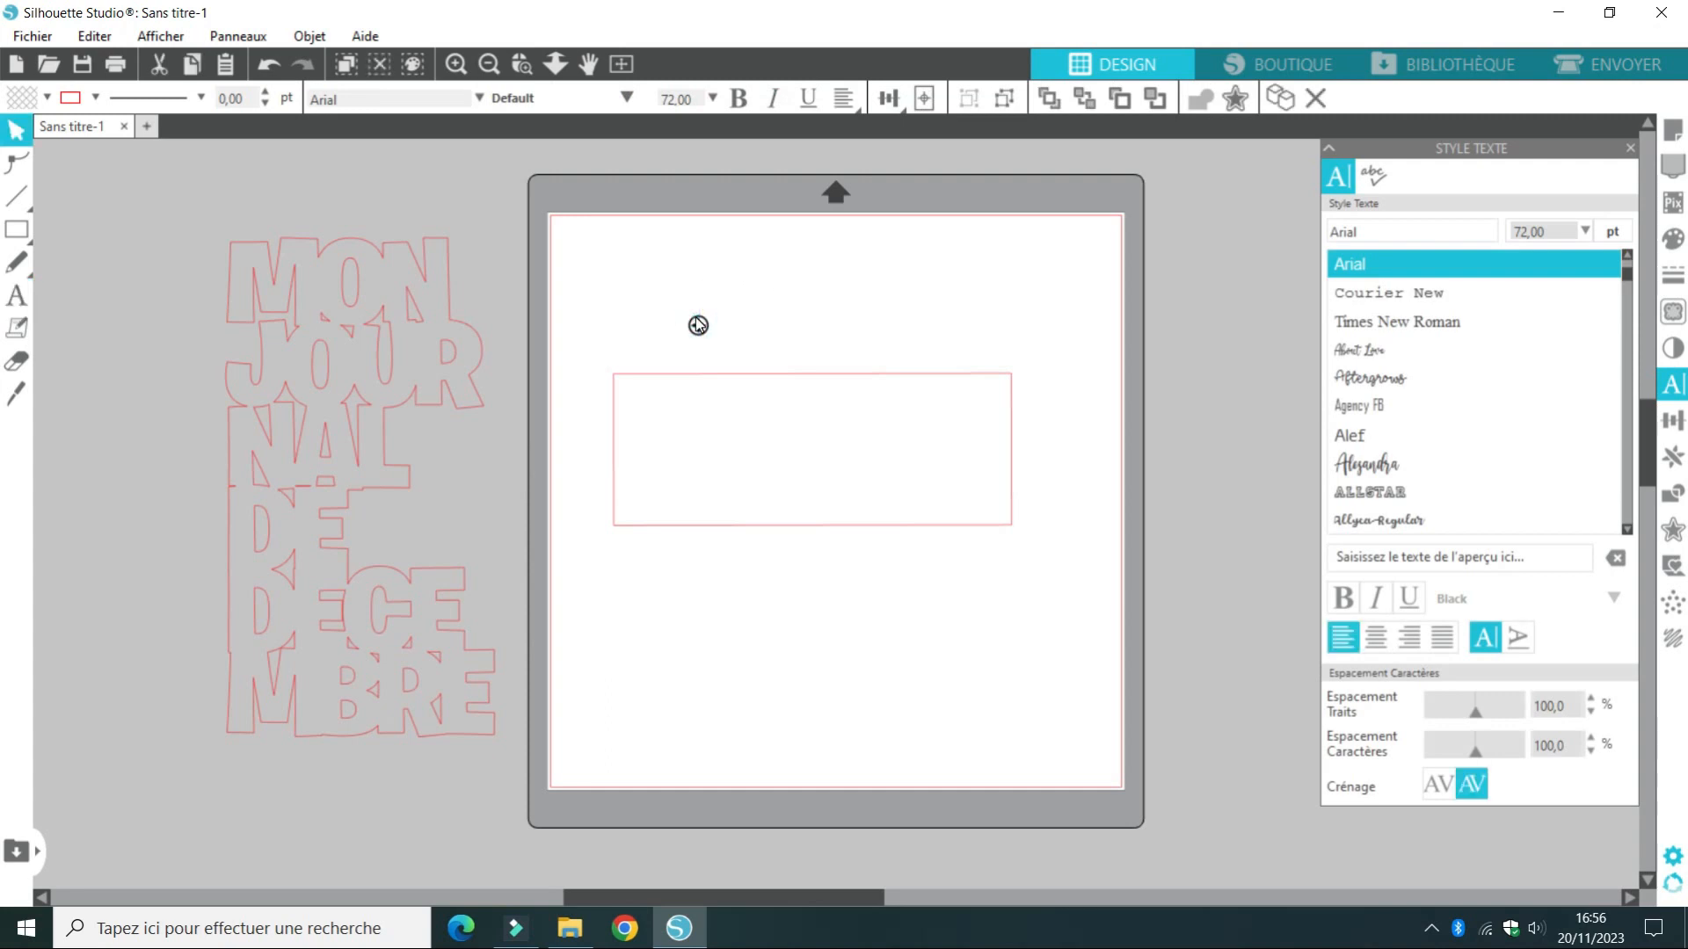
pyautogui.write('DAIL')
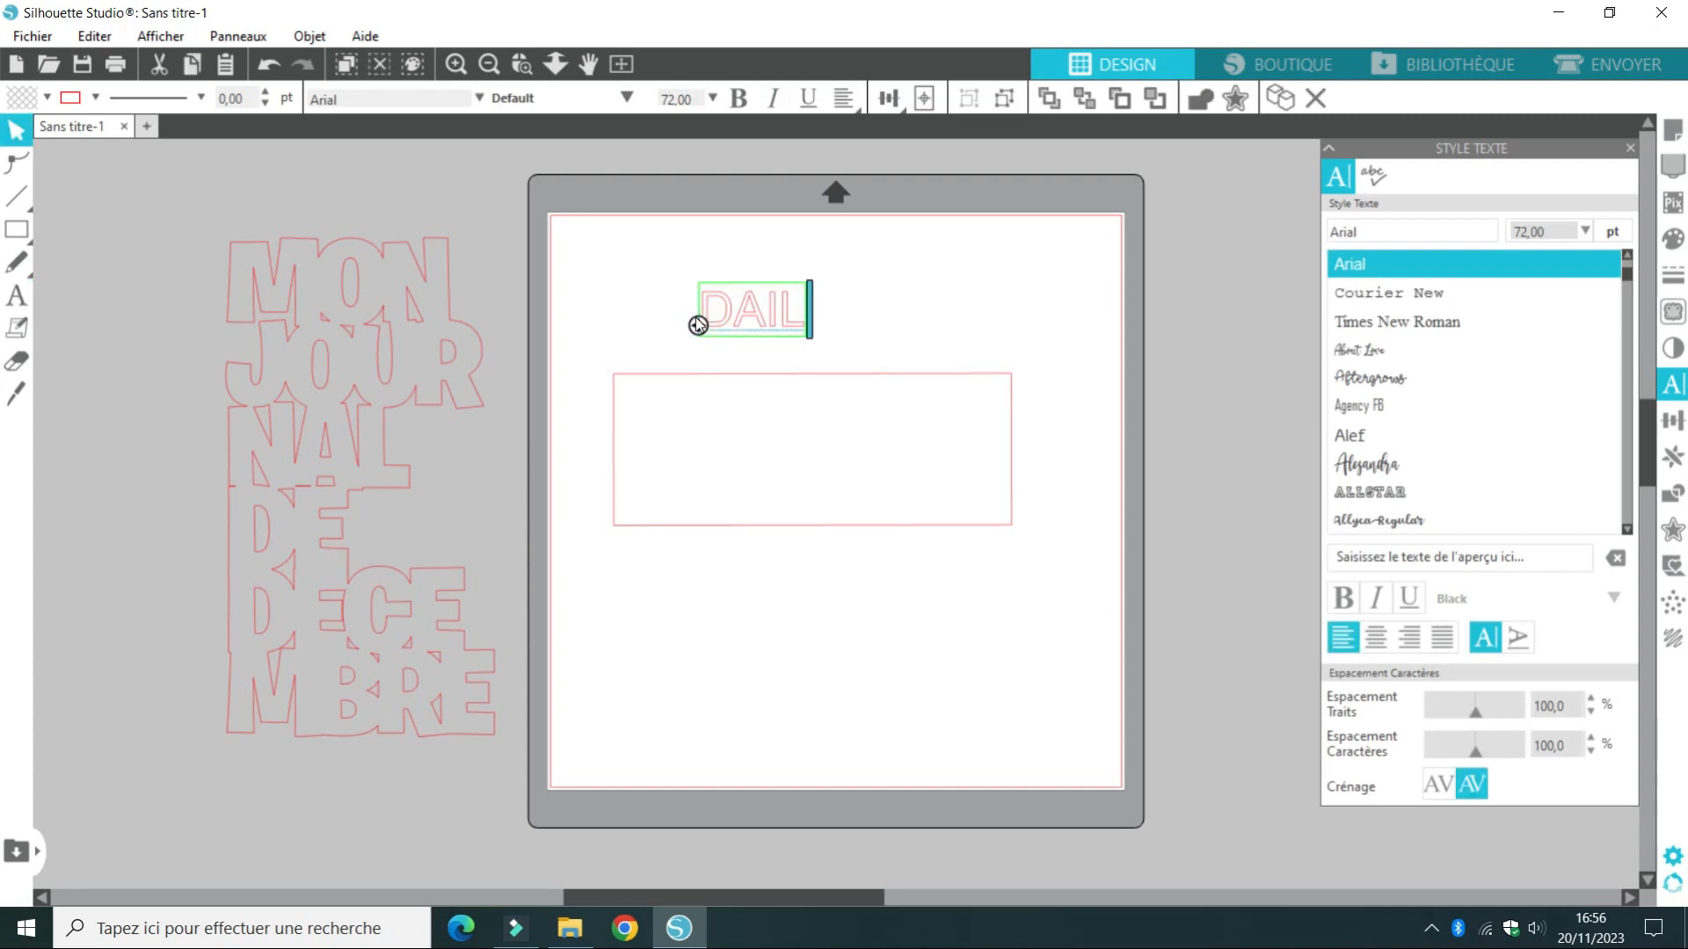
pyautogui.write('Y DECEMBER')
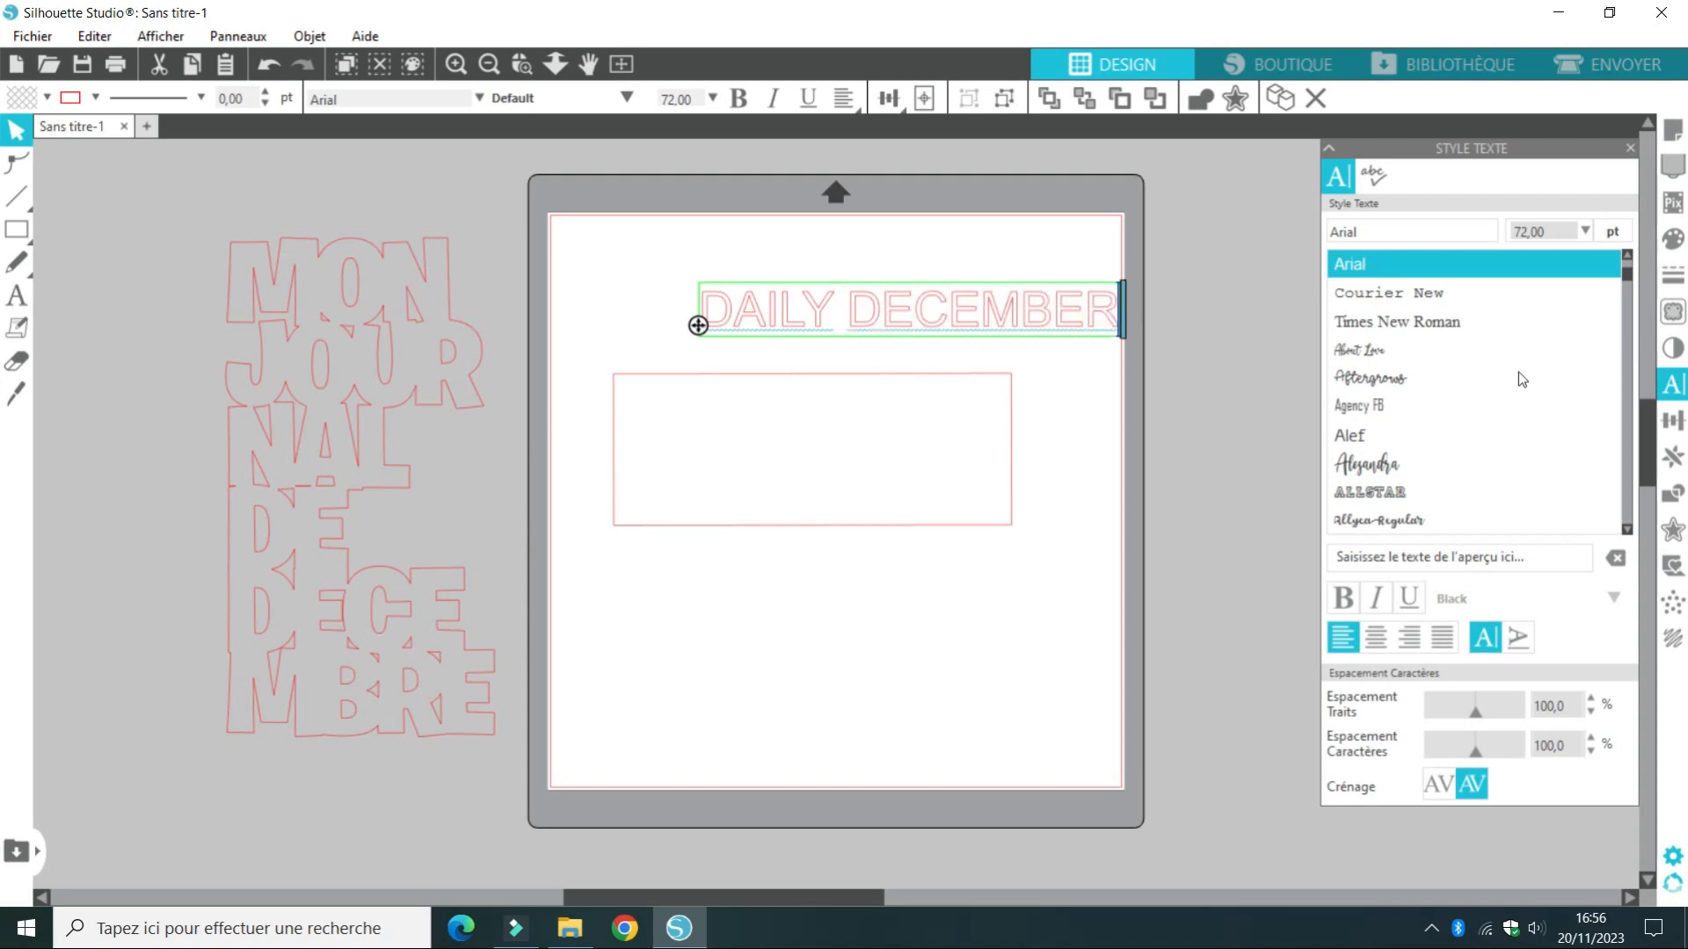
pyautogui.click(1115, 437)
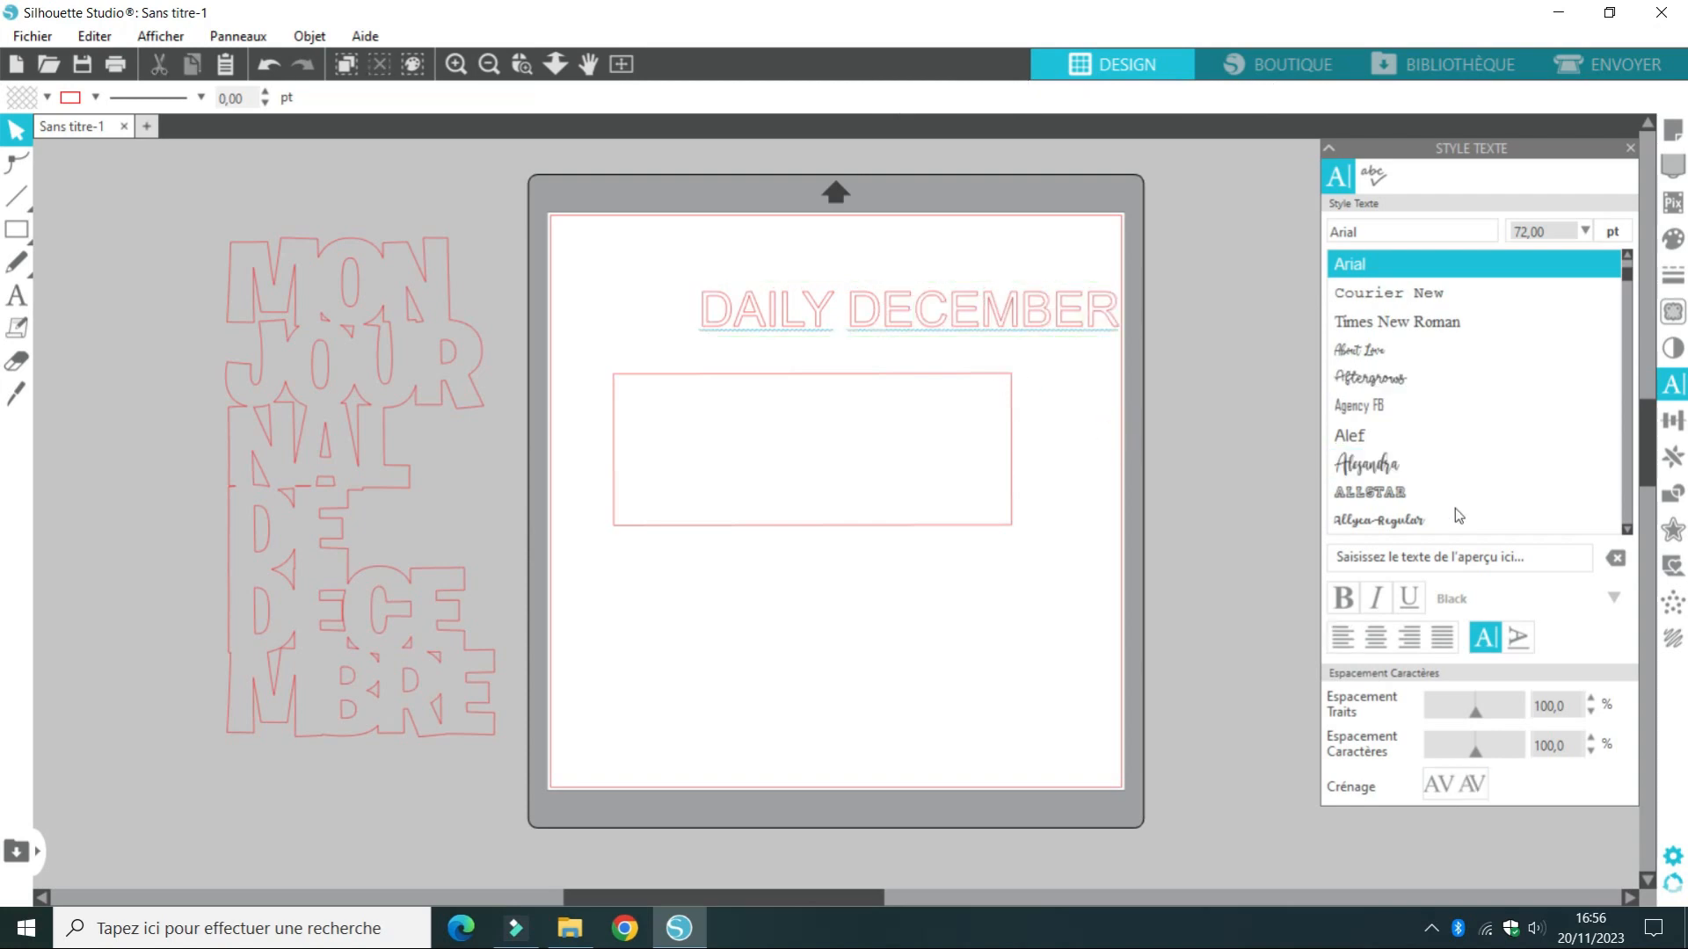
# Change the font of the letters BER in DAILY DECEMBER to Burbank Big Regular and finish editing the text
pyautogui.doubleClick(1017, 328)
pyautogui.moveTo(1020, 328); pyautogui.dragTo(1120, 328)
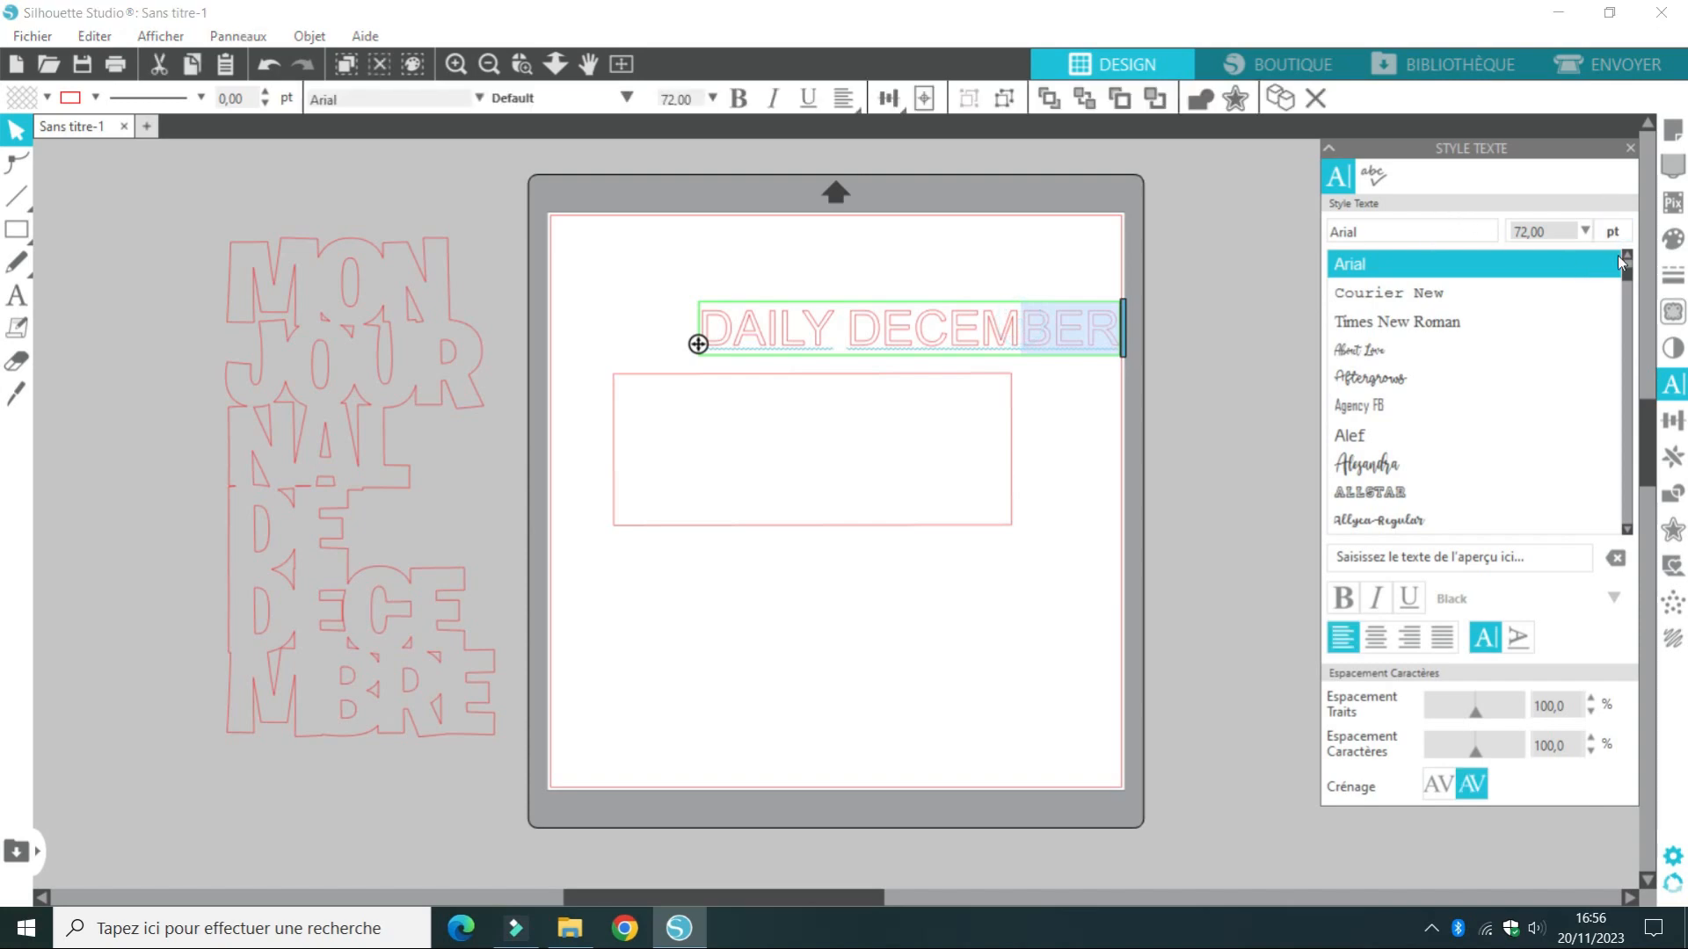
pyautogui.scroll(-3, 1627, 294)
pyautogui.scroll(-3, 1627, 294)
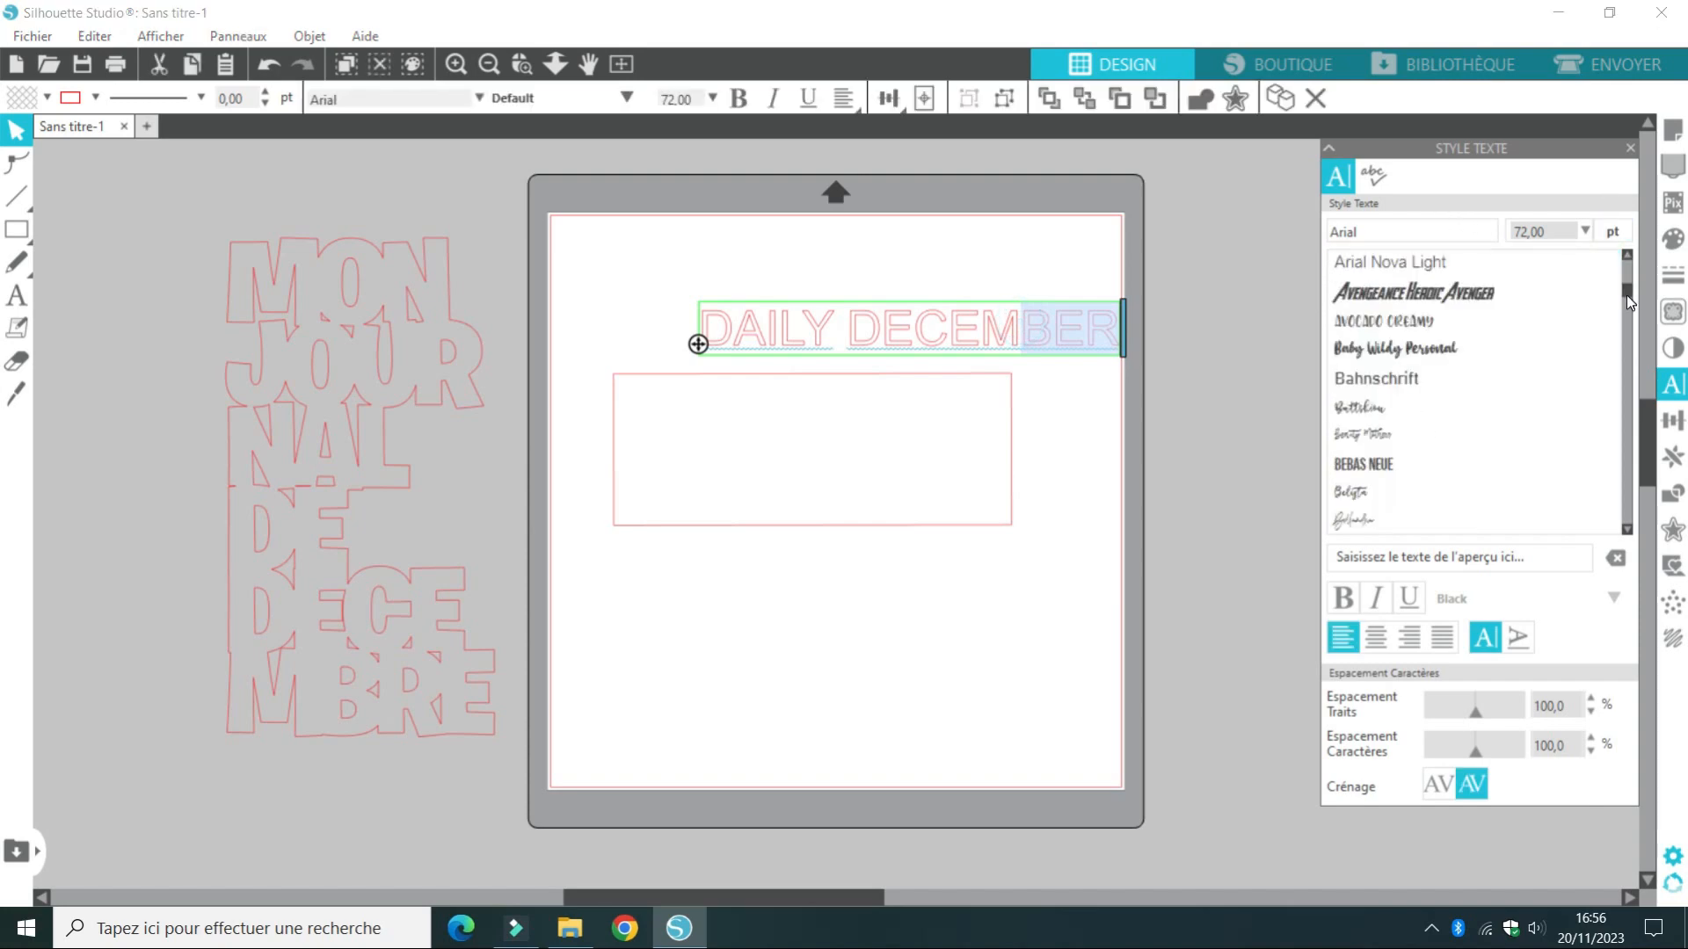
pyautogui.scroll(-3, 1630, 313)
pyautogui.click(1491, 315)
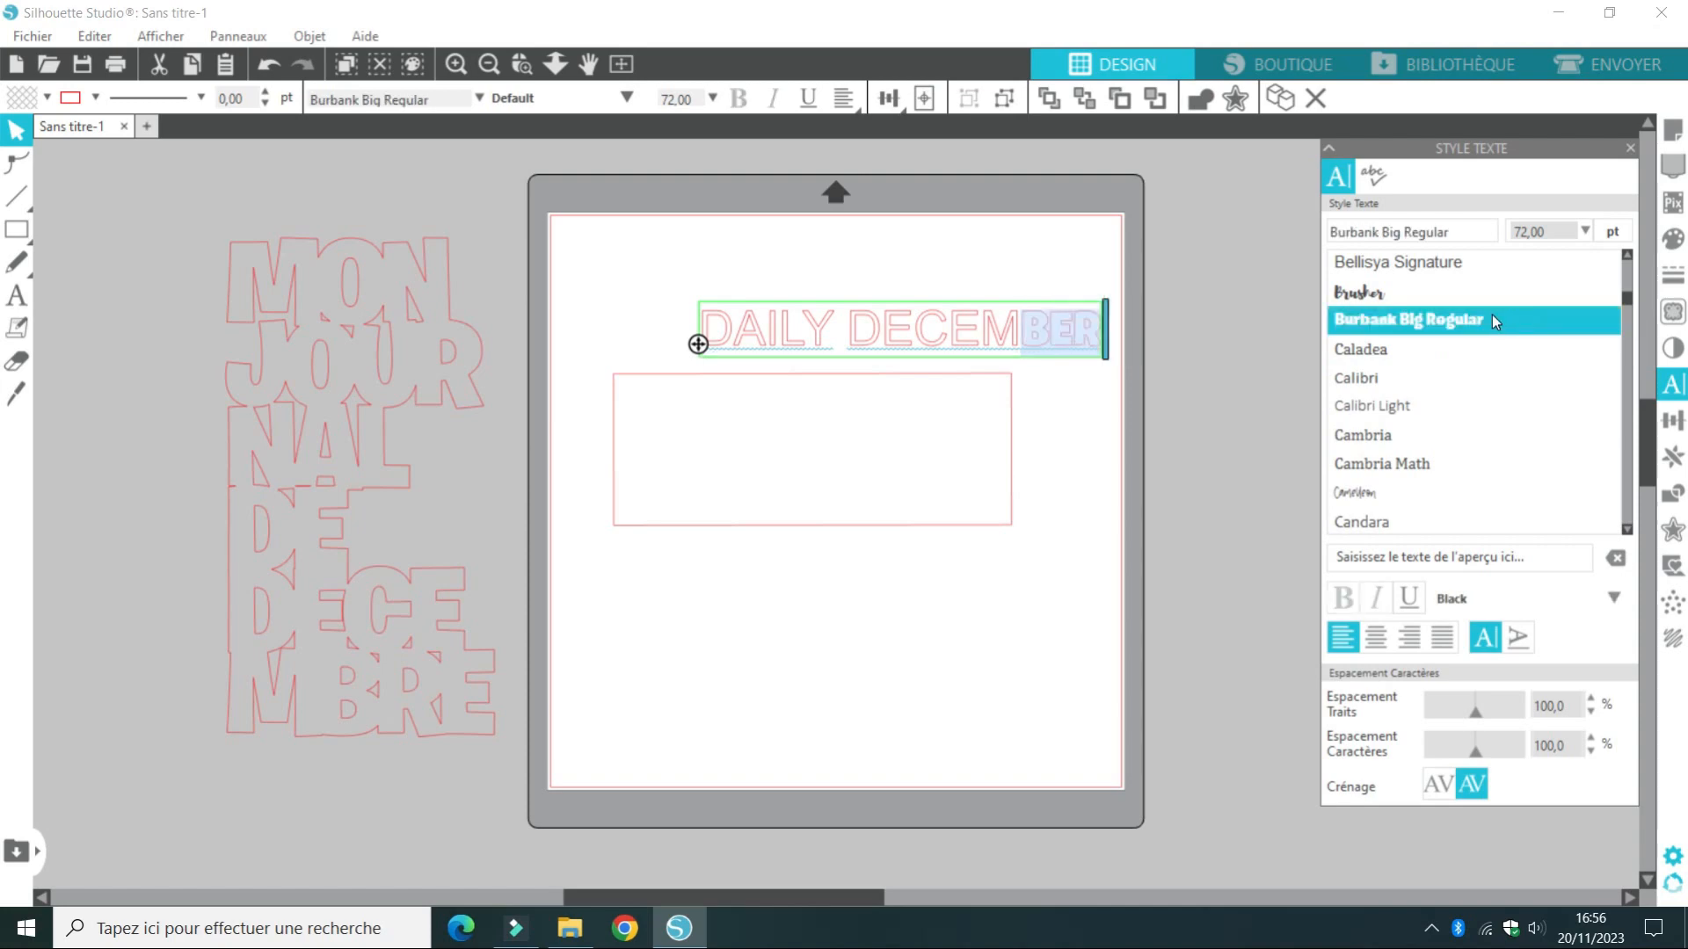
pyautogui.click(965, 338)
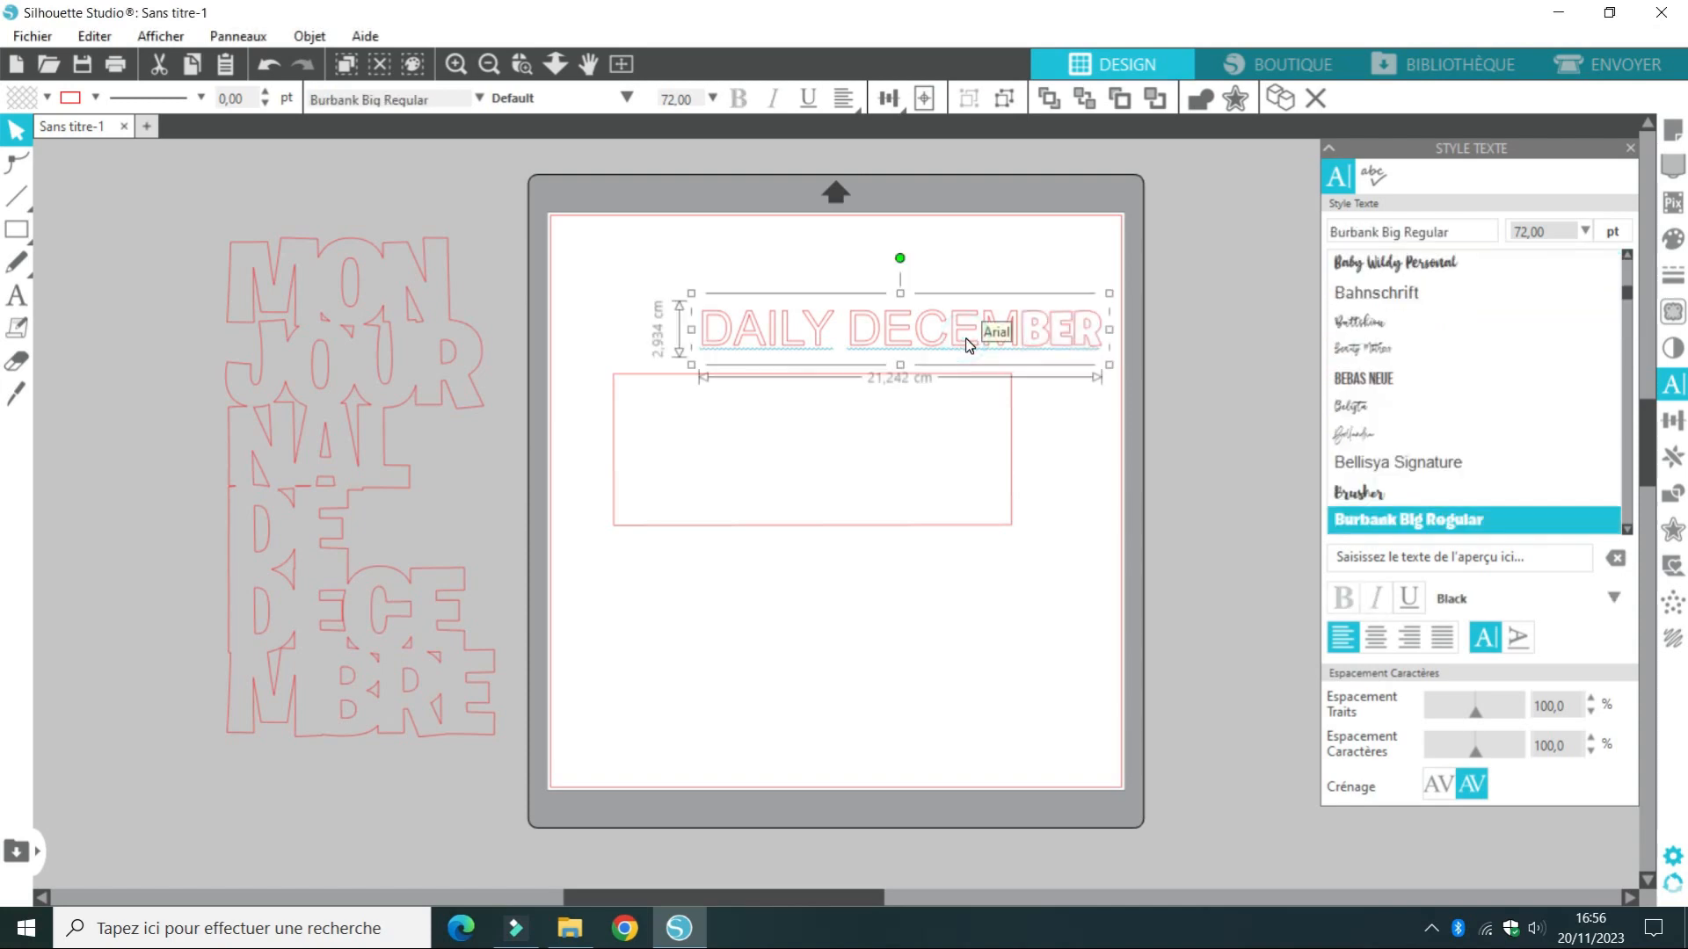
# Apply Burbank Big Regular to the whole DAILY DECEMBER text and place it just above the rectangle's upper edge
pyautogui.click(1375, 519)
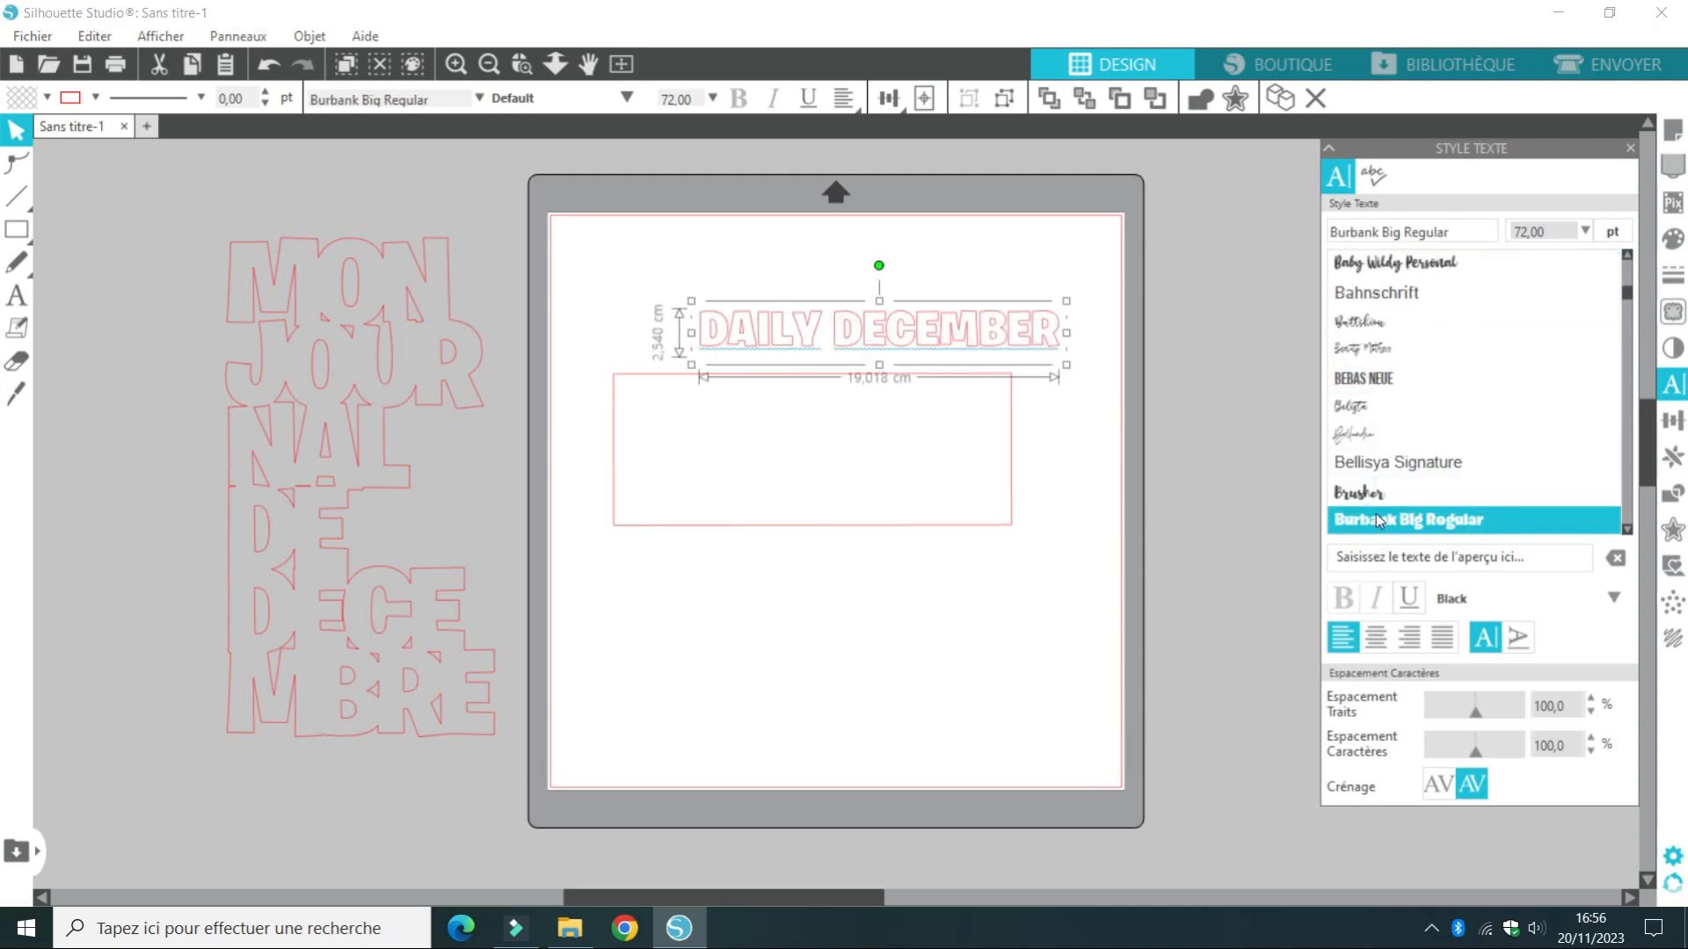
pyautogui.moveTo(765, 316); pyautogui.dragTo(711, 355)
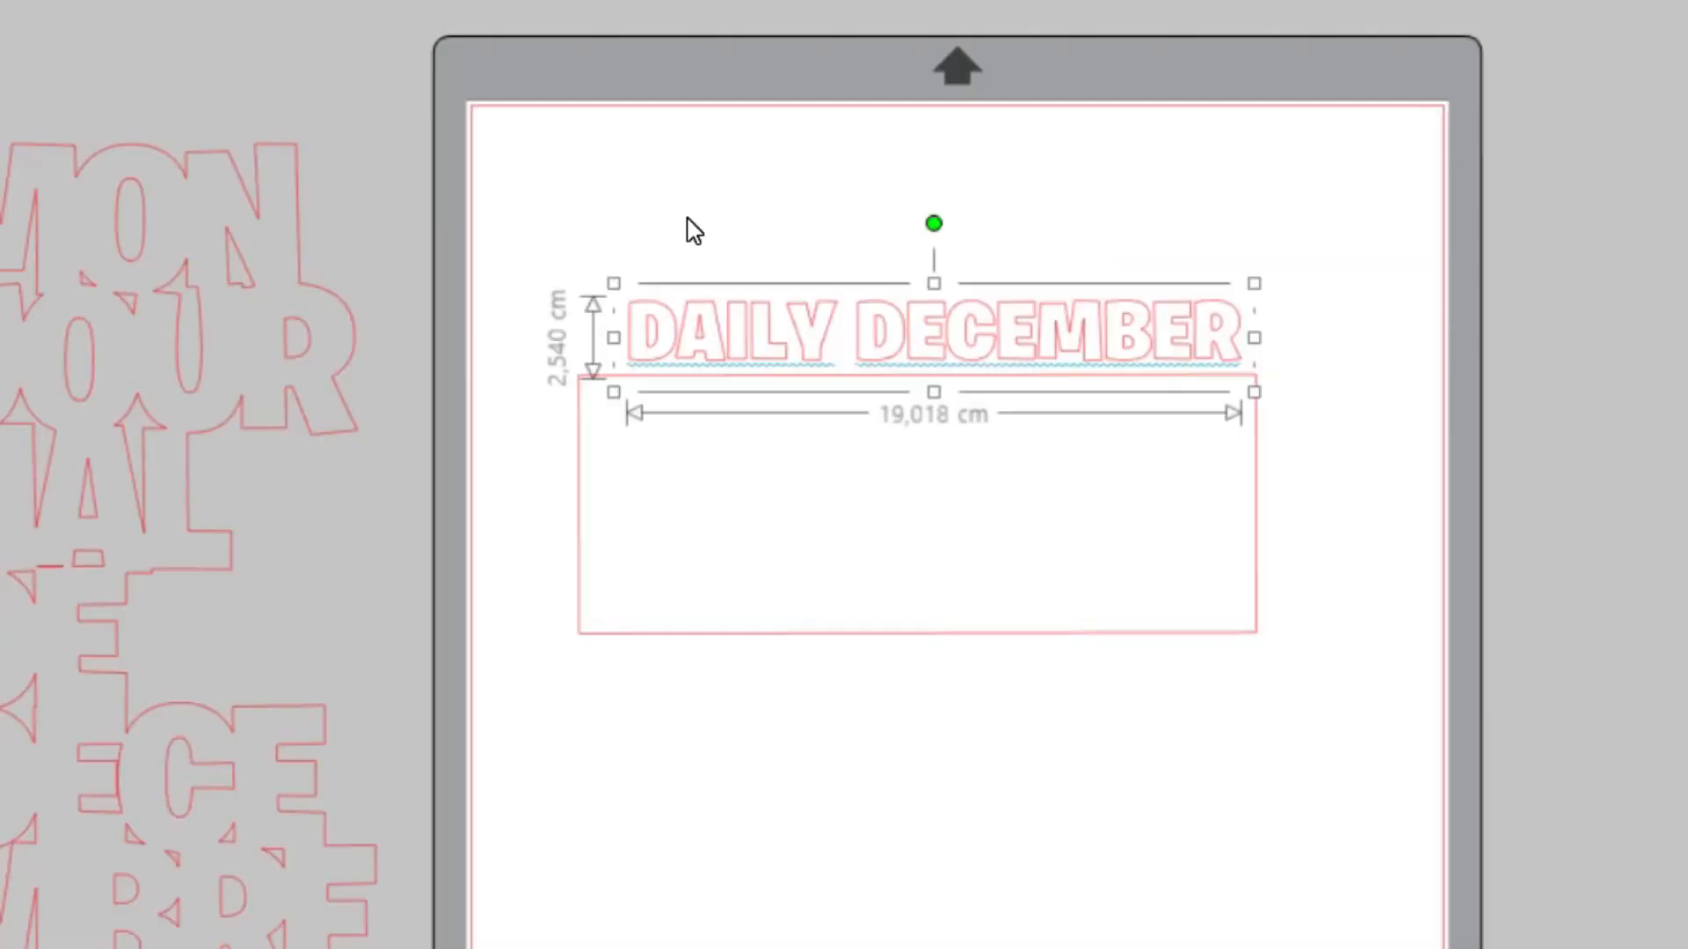
# Weld the DAILY DECEMBER letters and nudge the title down in 0.10 steps until the letter bases slightly overlap the rectangle's upper edge
pyautogui.rightClick(675, 292)
pyautogui.click(791, 805)
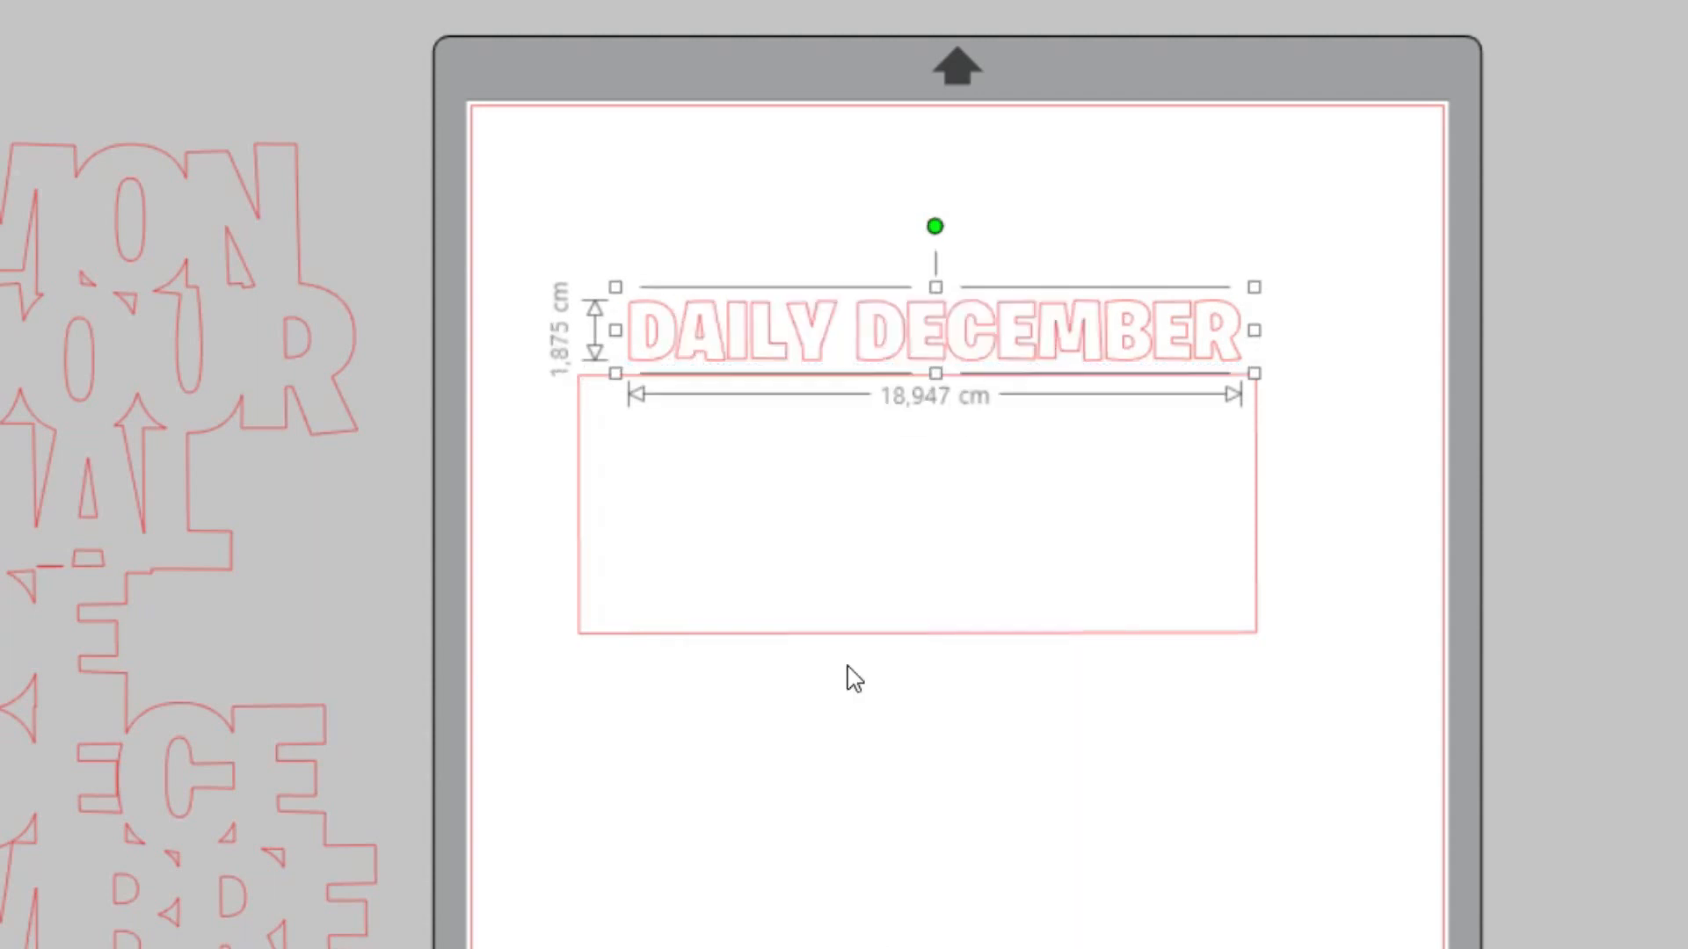
pyautogui.moveTo(747, 319); pyautogui.dragTo(753, 327)
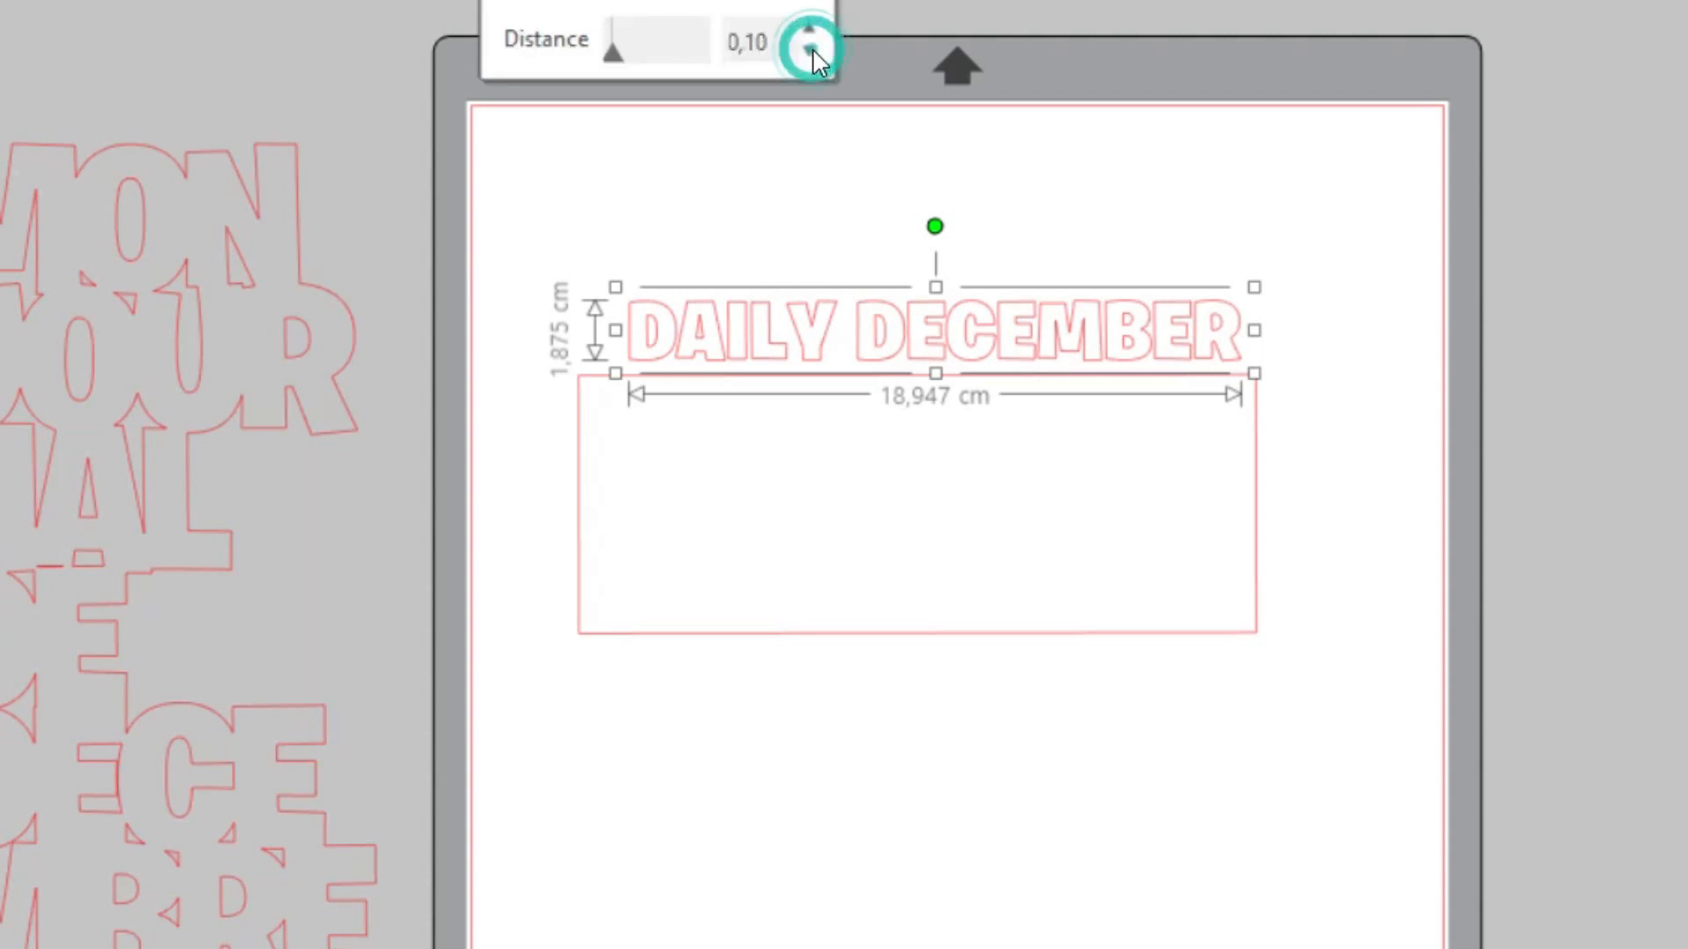
pyautogui.click(752, 4)
pyautogui.click(754, 4)
pyautogui.click(755, 4)
pyautogui.click(754, 4)
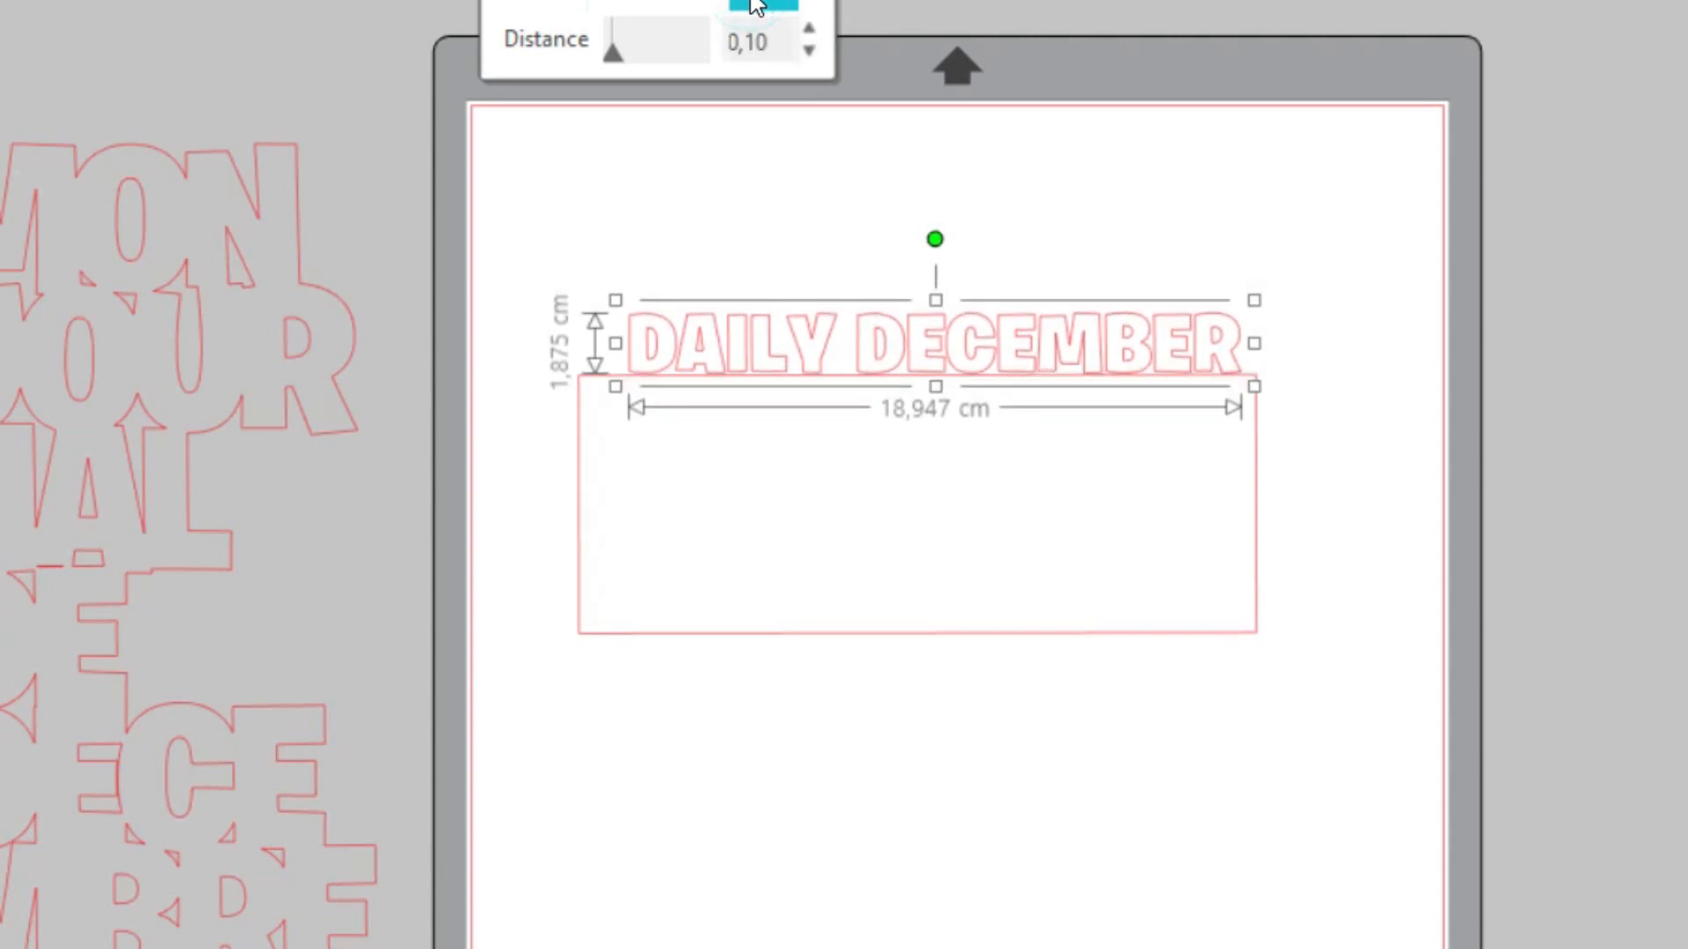
pyautogui.click(755, 5)
pyautogui.click(754, 5)
pyautogui.click(754, 4)
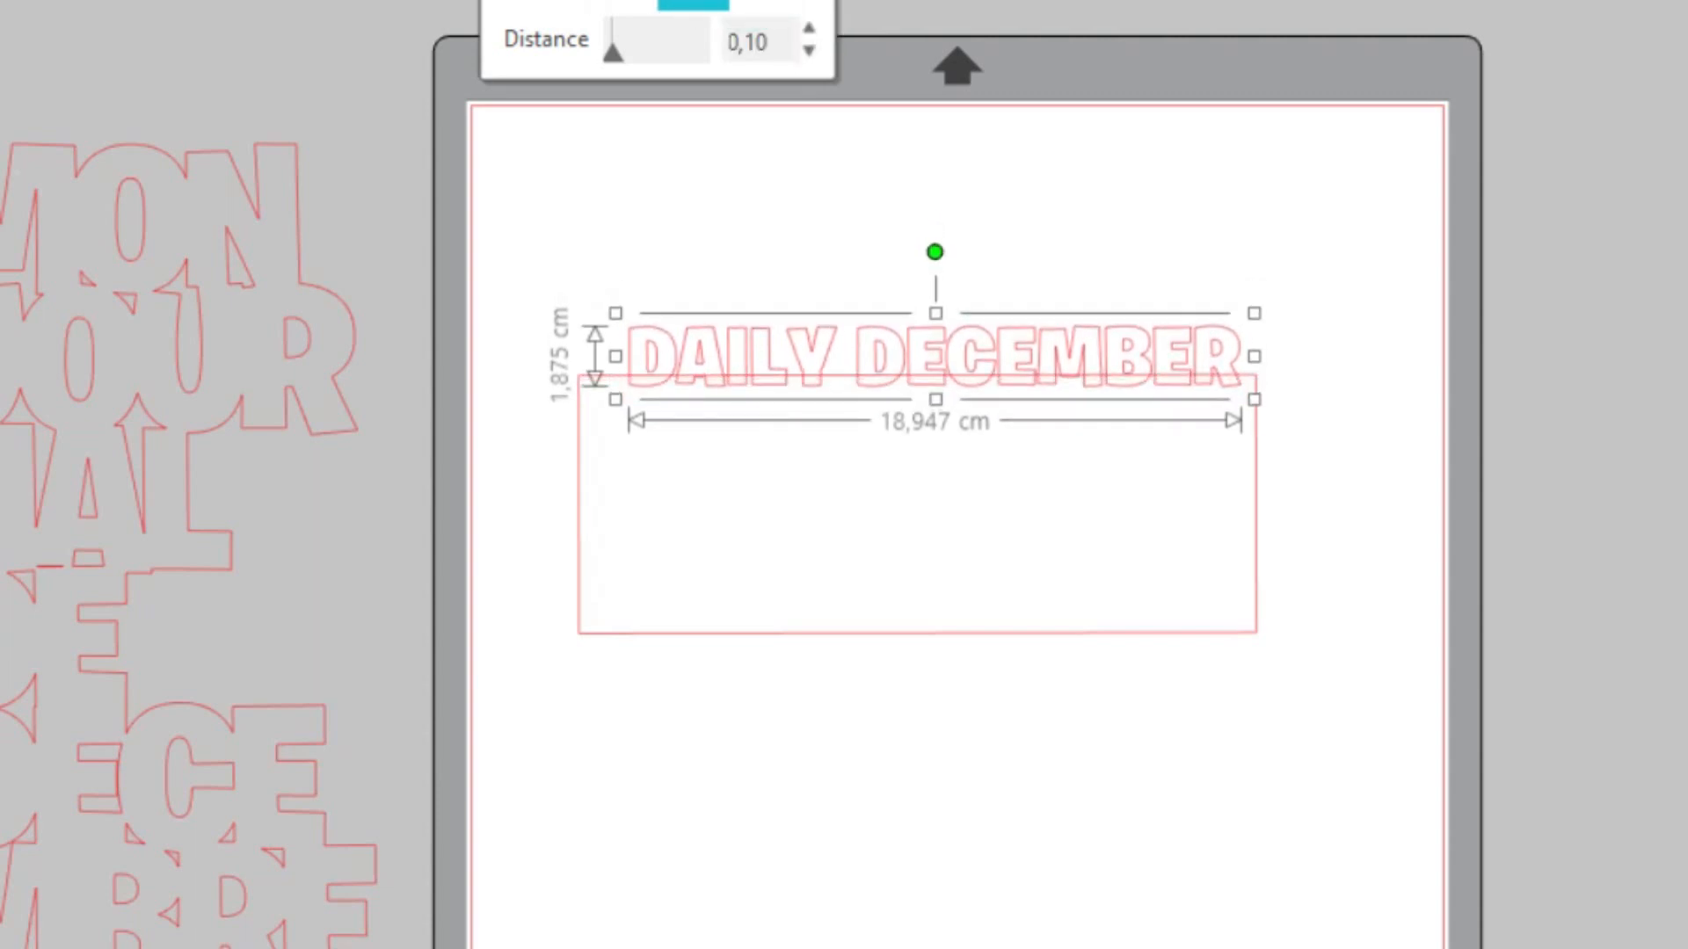
pyautogui.click(694, 2)
pyautogui.click(695, 3)
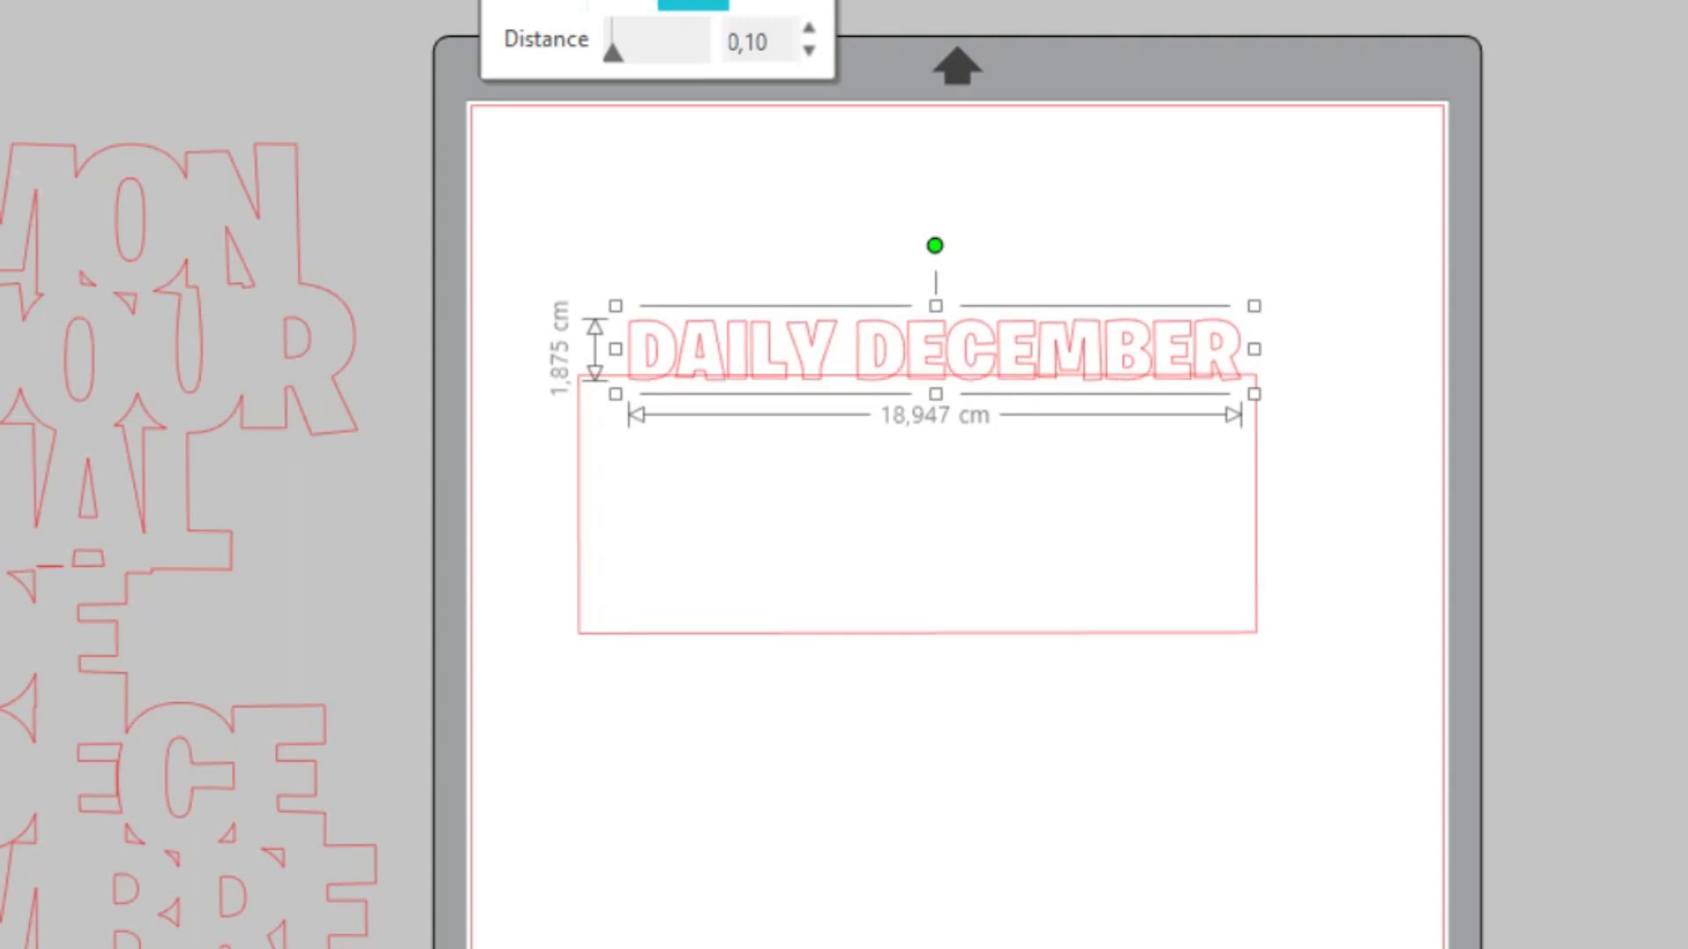
# Nudge the DAILY DECEMBER title about 0.6 cm to the left in 0.10 steps to centre it over the rectangle
pyautogui.click(551, 5)
pyautogui.click(551, 5)
pyautogui.click(551, 4)
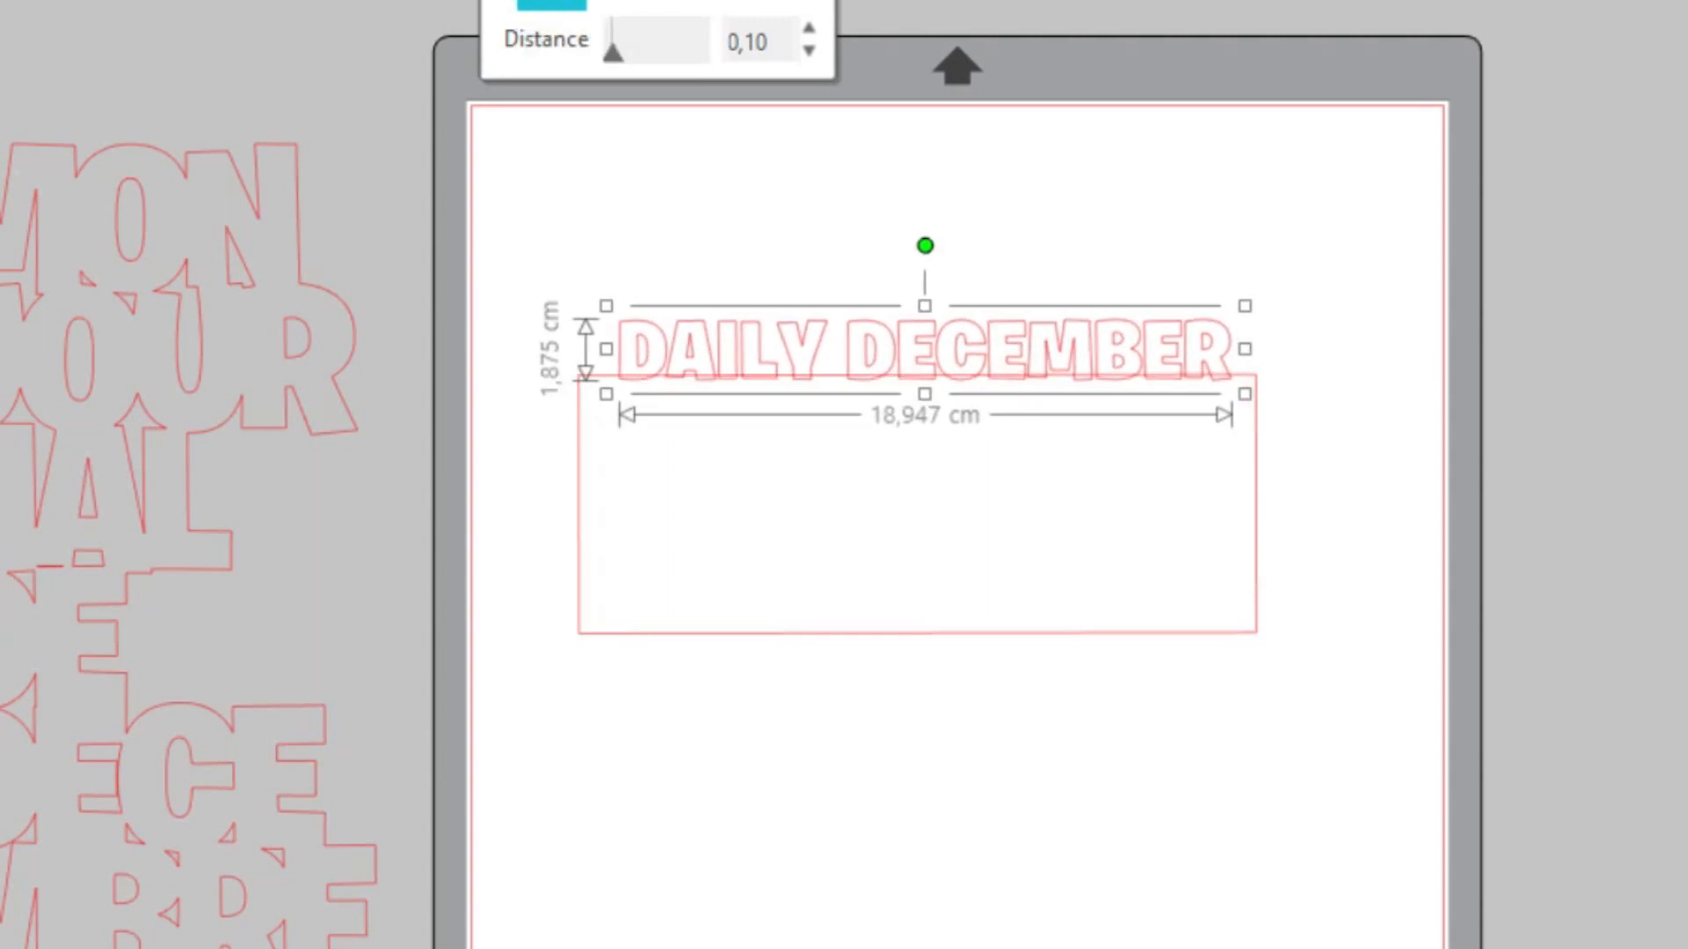
pyautogui.click(551, 4)
pyautogui.click(552, 4)
pyautogui.click(551, 4)
pyautogui.click(551, 5)
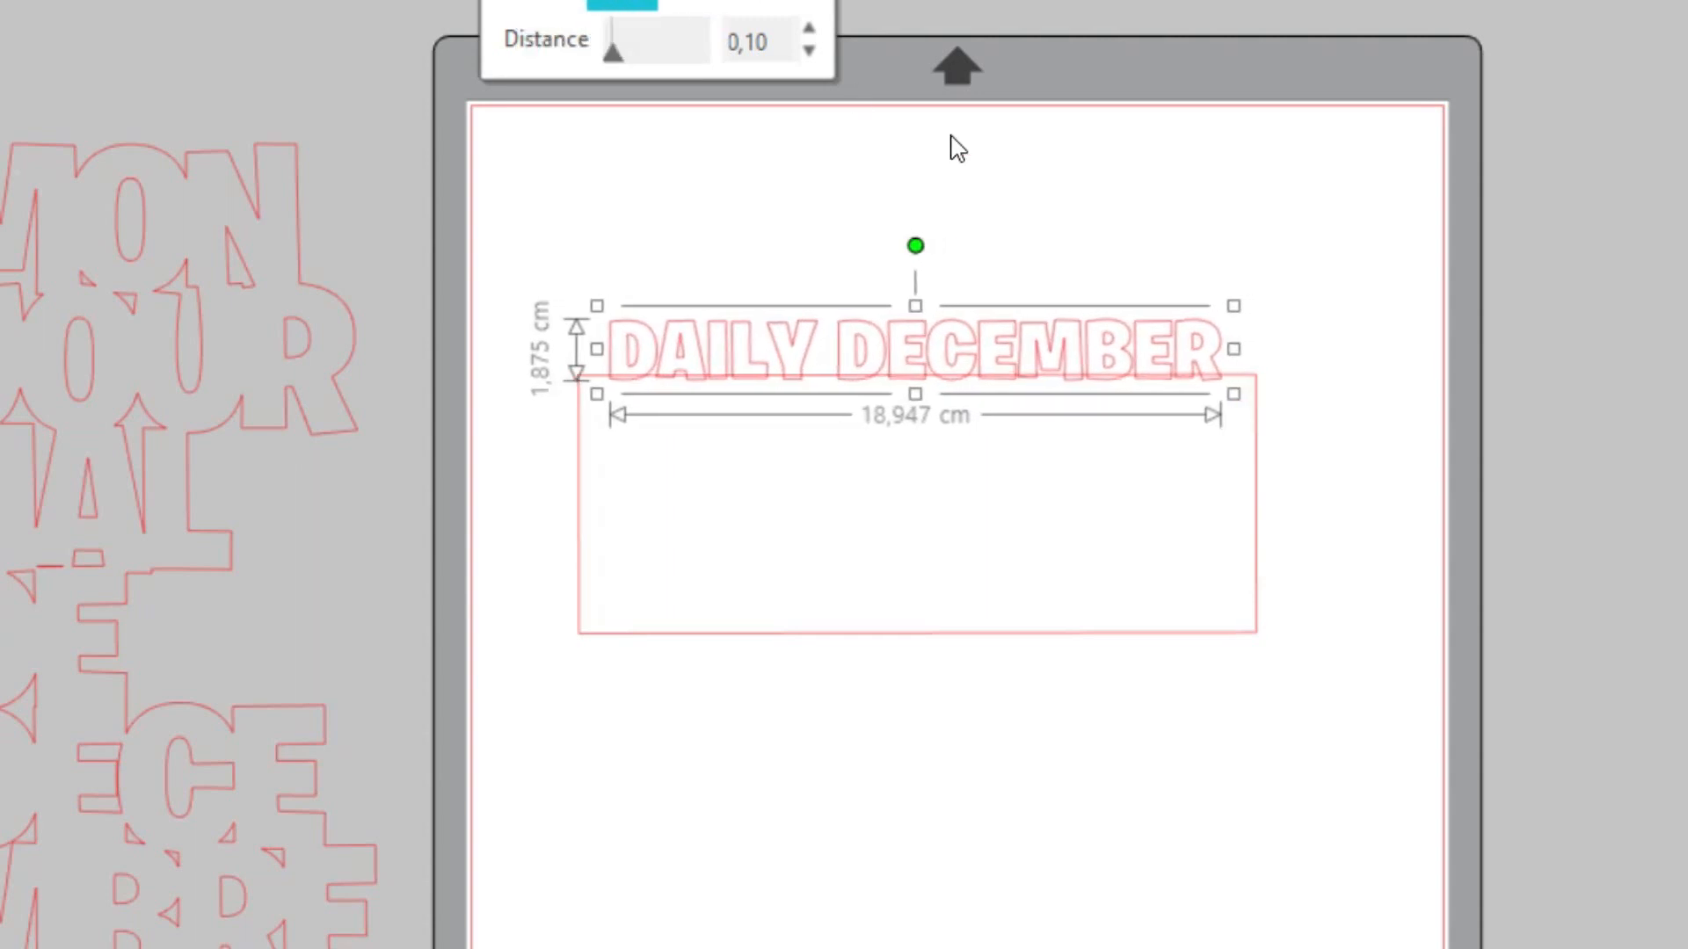
# Select the DAILY DECEMBER title together with the rectangle and weld them into one shape
pyautogui.click(1074, 237)
pyautogui.moveTo(904, 629); pyautogui.dragTo(785, 204)
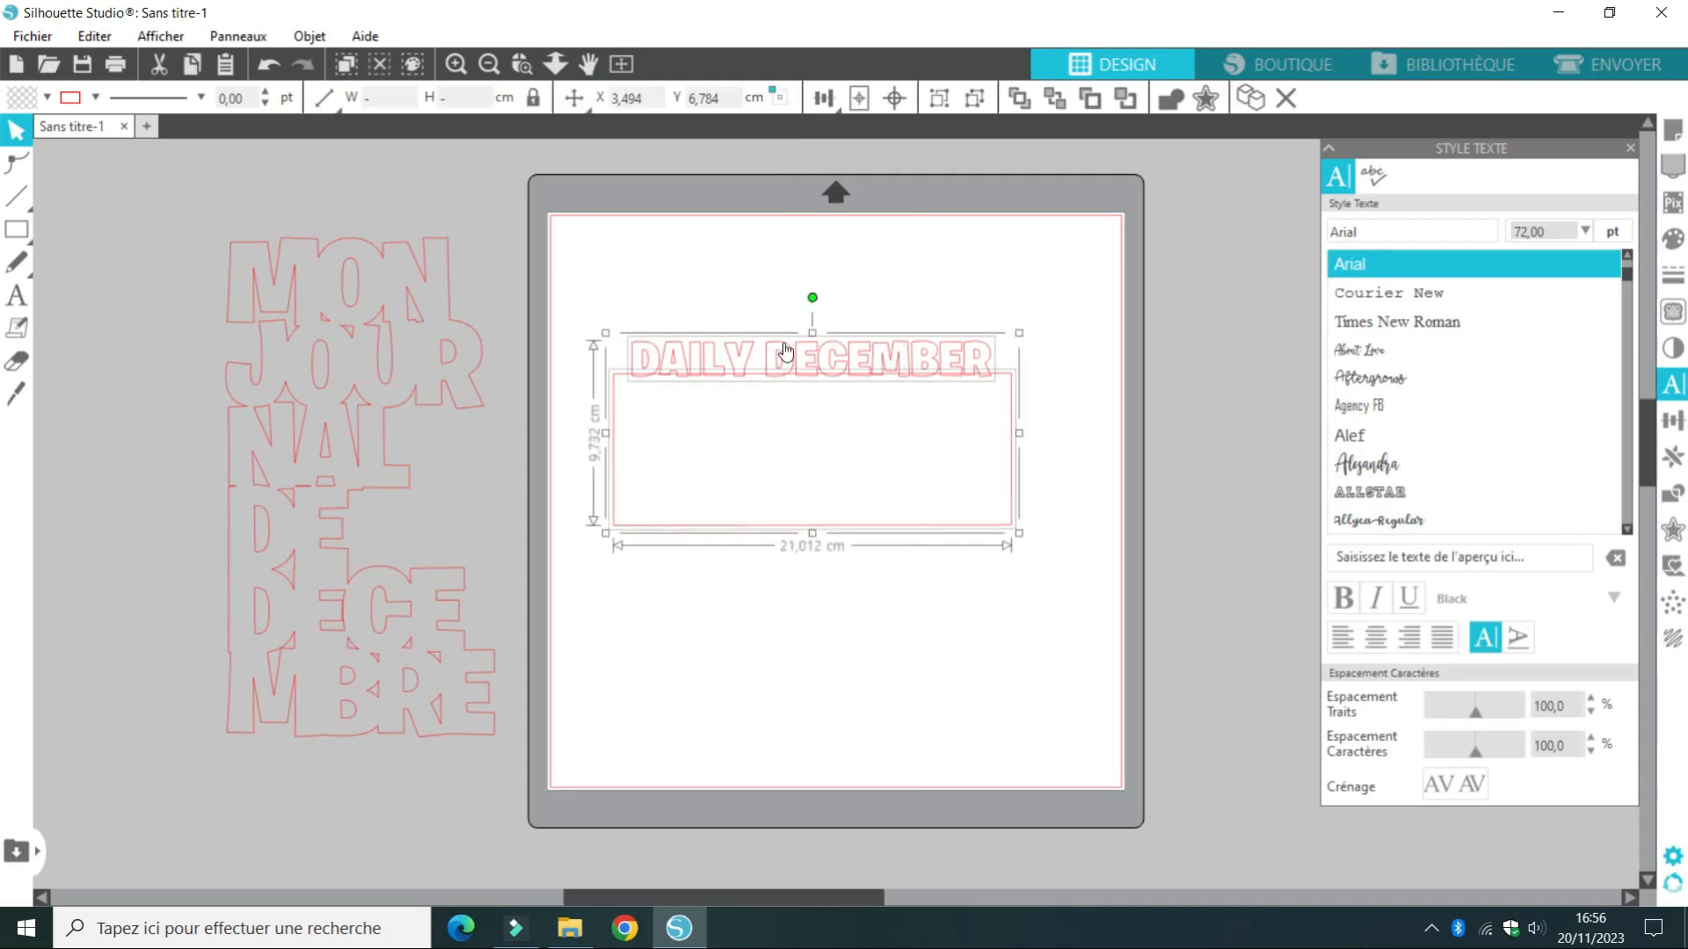
pyautogui.rightClick(774, 356)
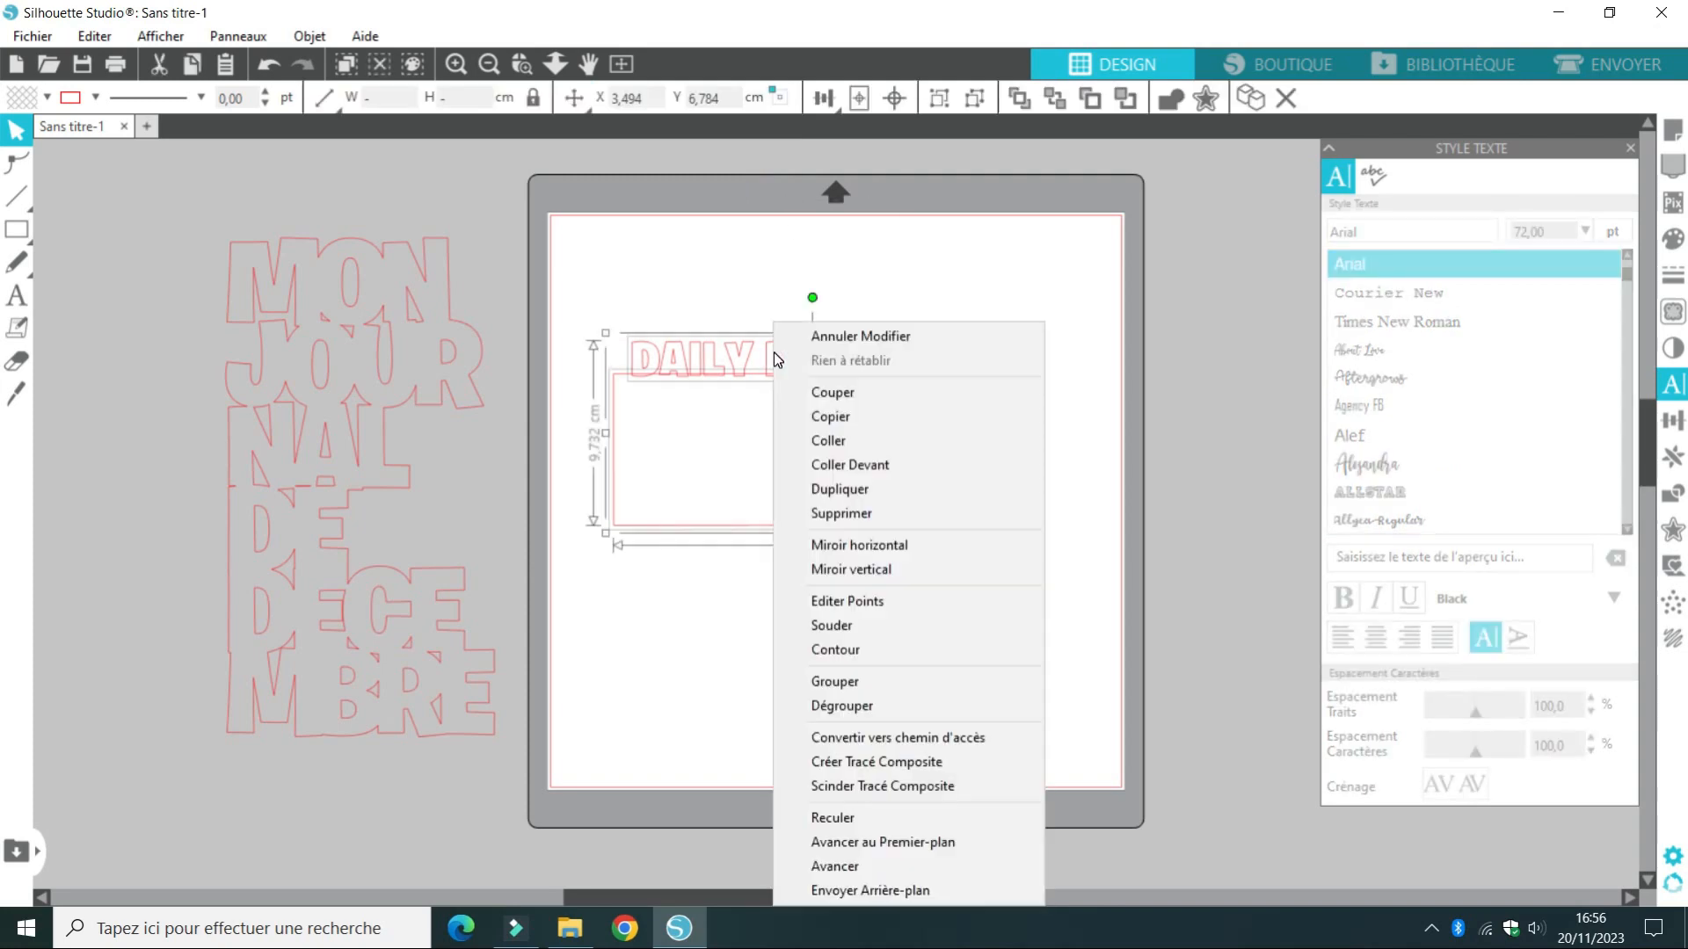
pyautogui.click(853, 626)
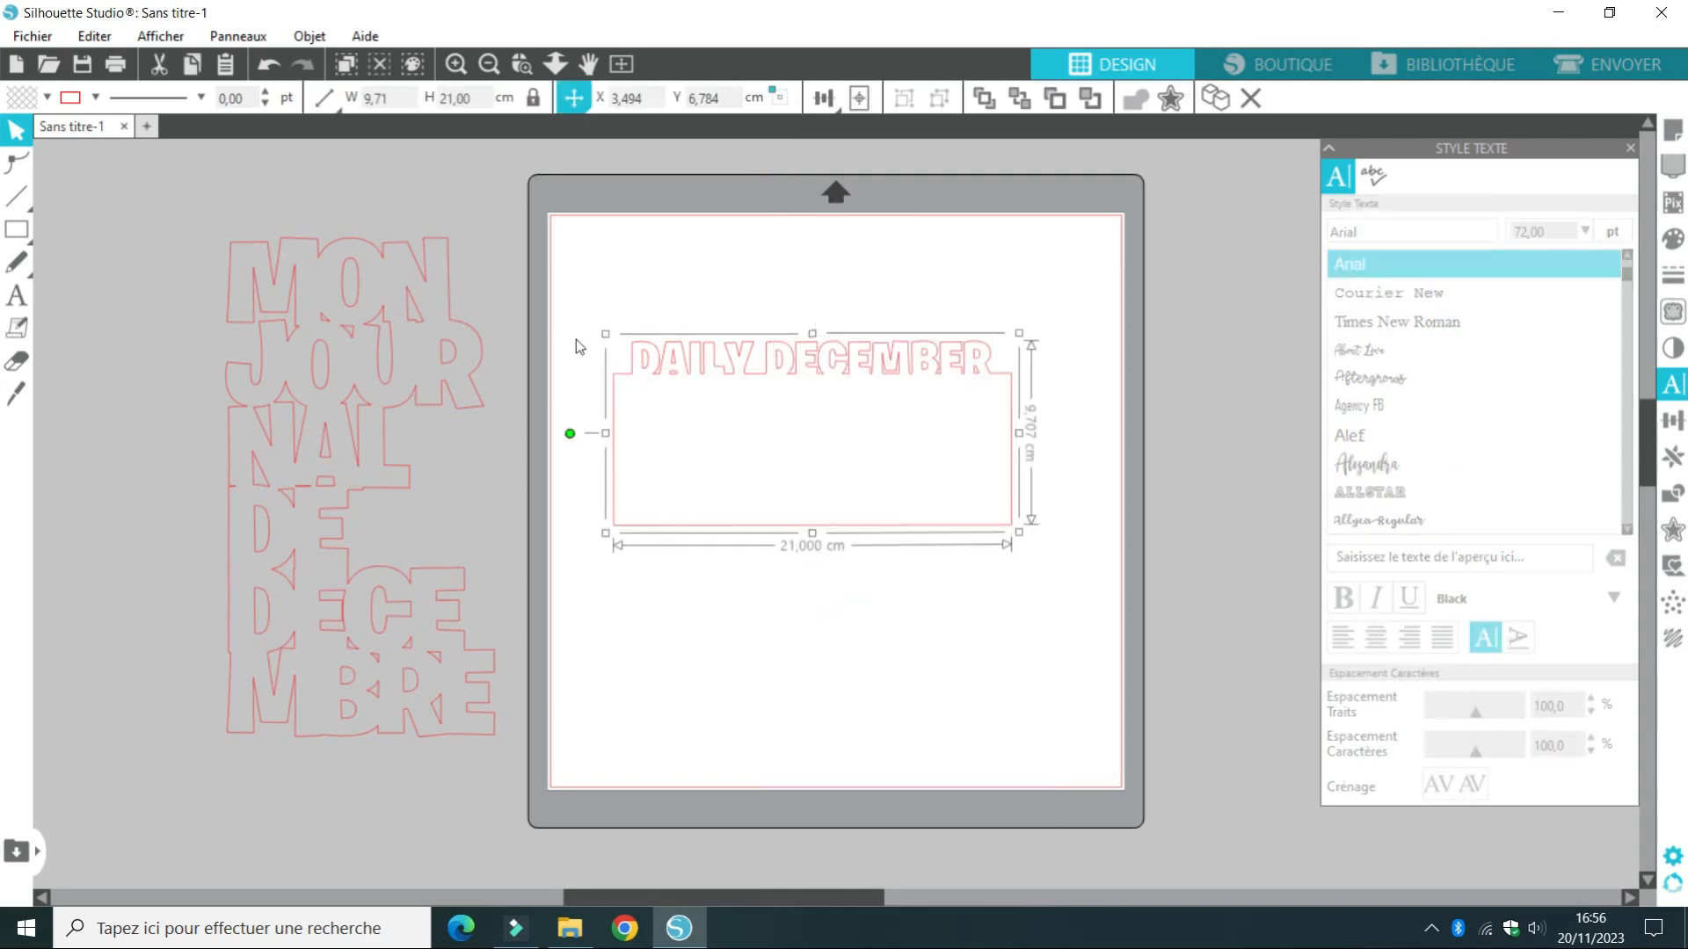
# Rotate the welded DAILY DECEMBER shape about 90° so it stands vertically and move it off the cutting mat onto the MON JOURNAL title
pyautogui.moveTo(570, 433); pyautogui.dragTo(745, 406)
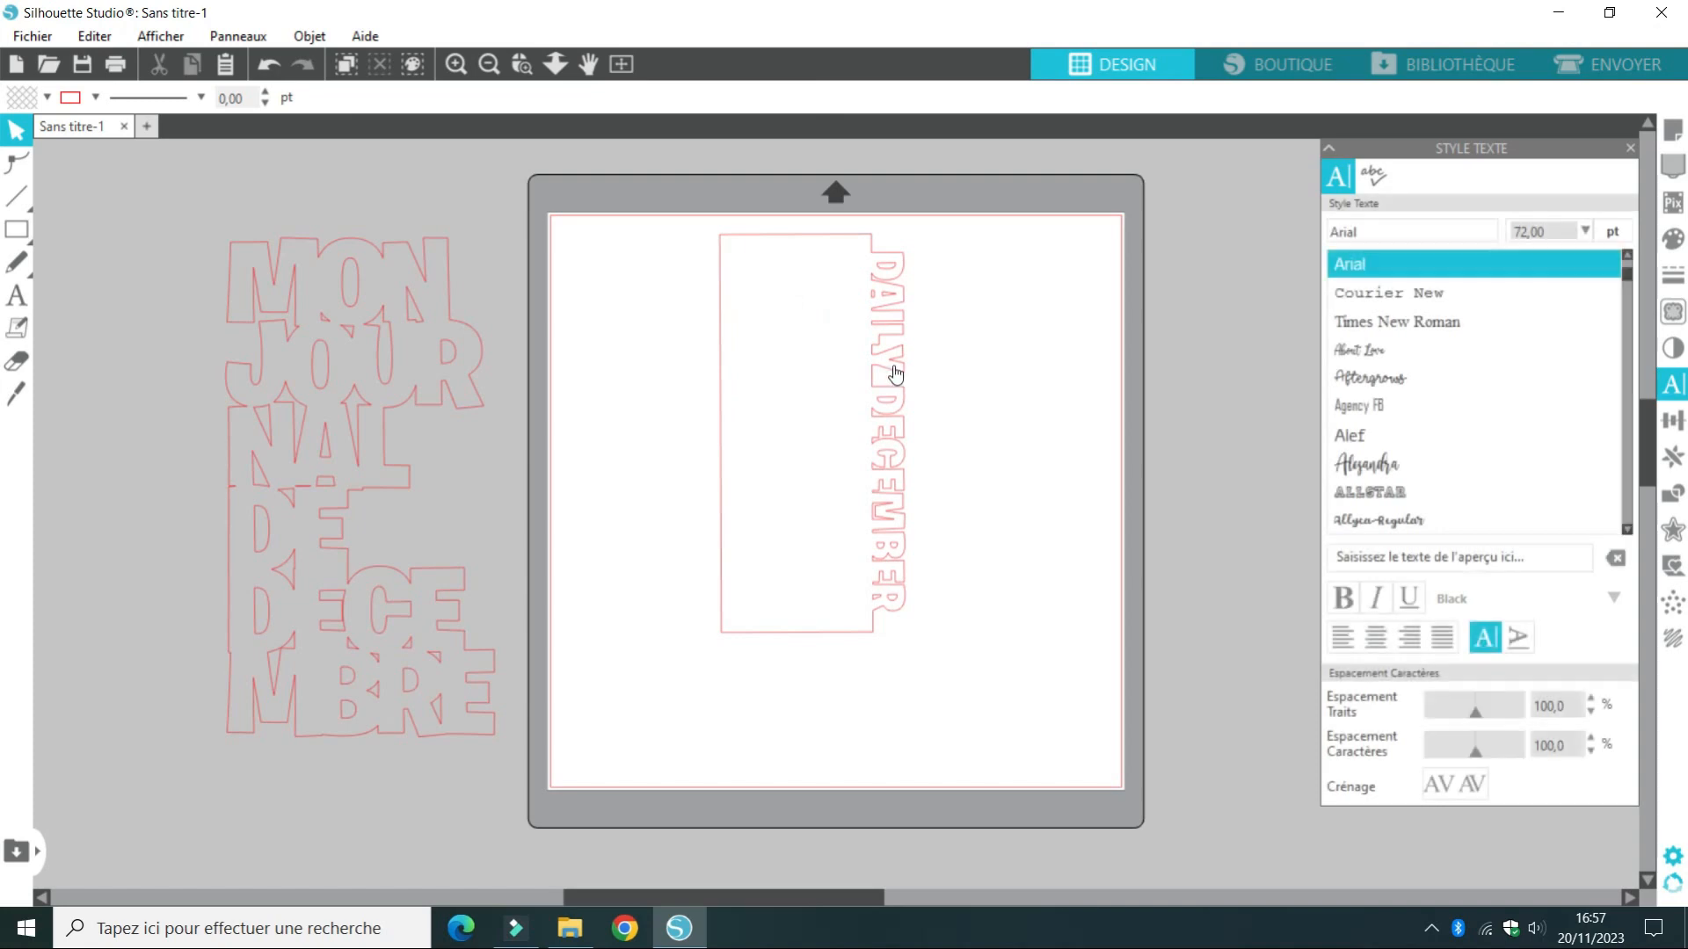
pyautogui.moveTo(893, 365); pyautogui.dragTo(818, 419)
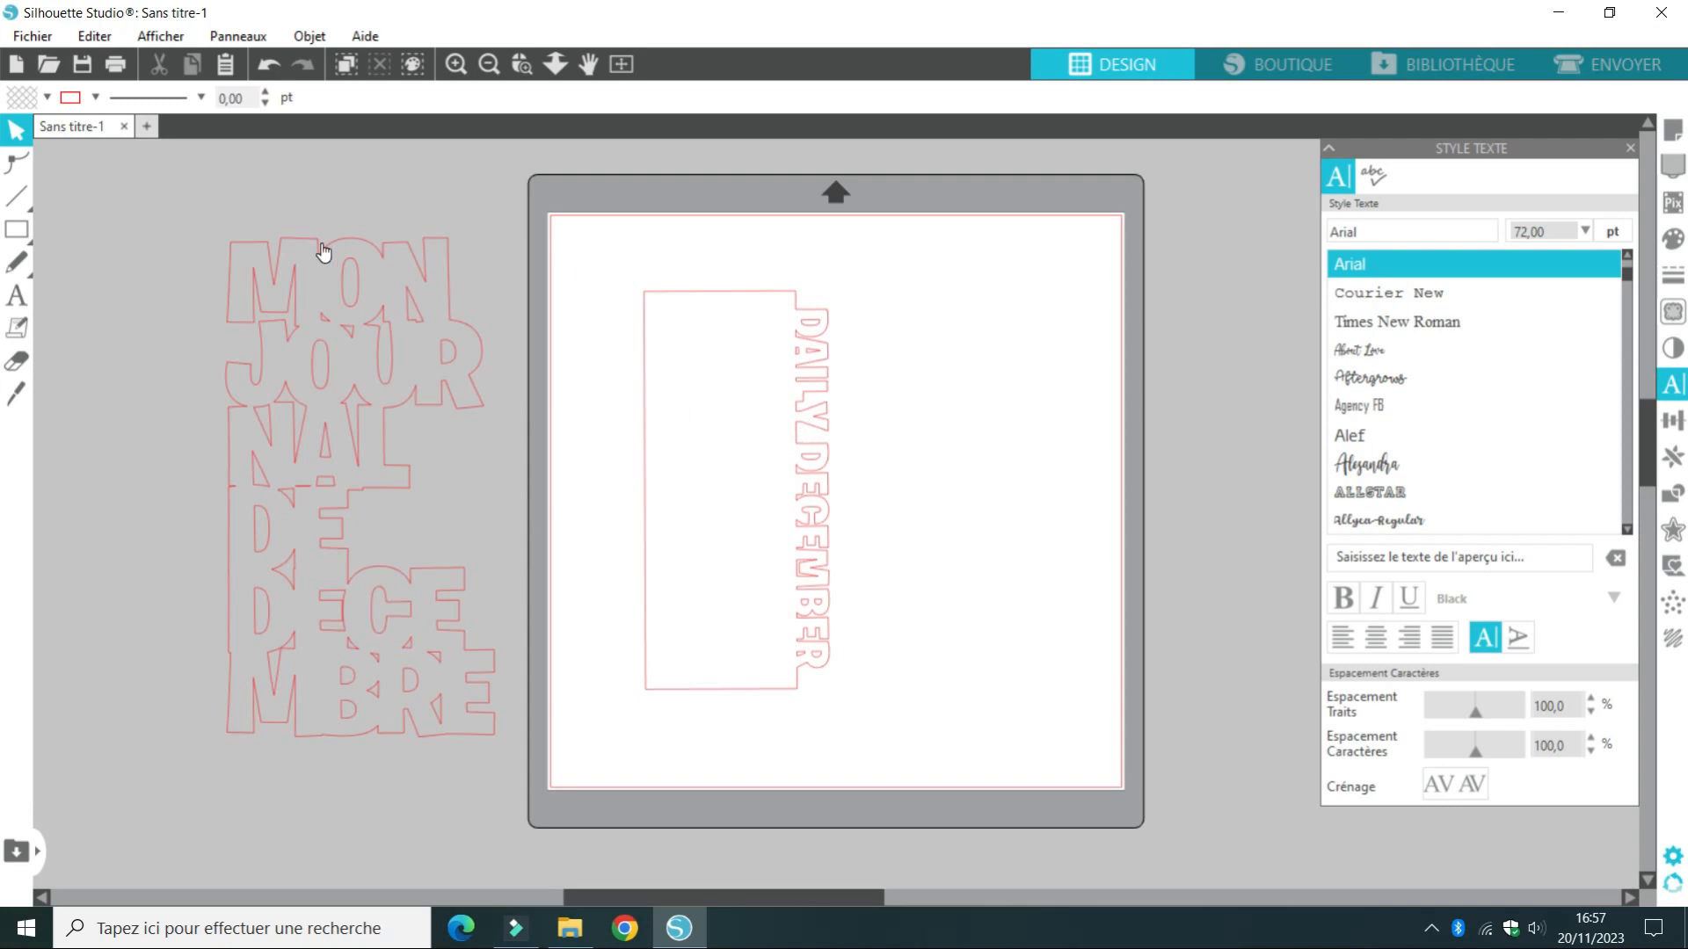
pyautogui.moveTo(765, 290); pyautogui.dragTo(409, 300)
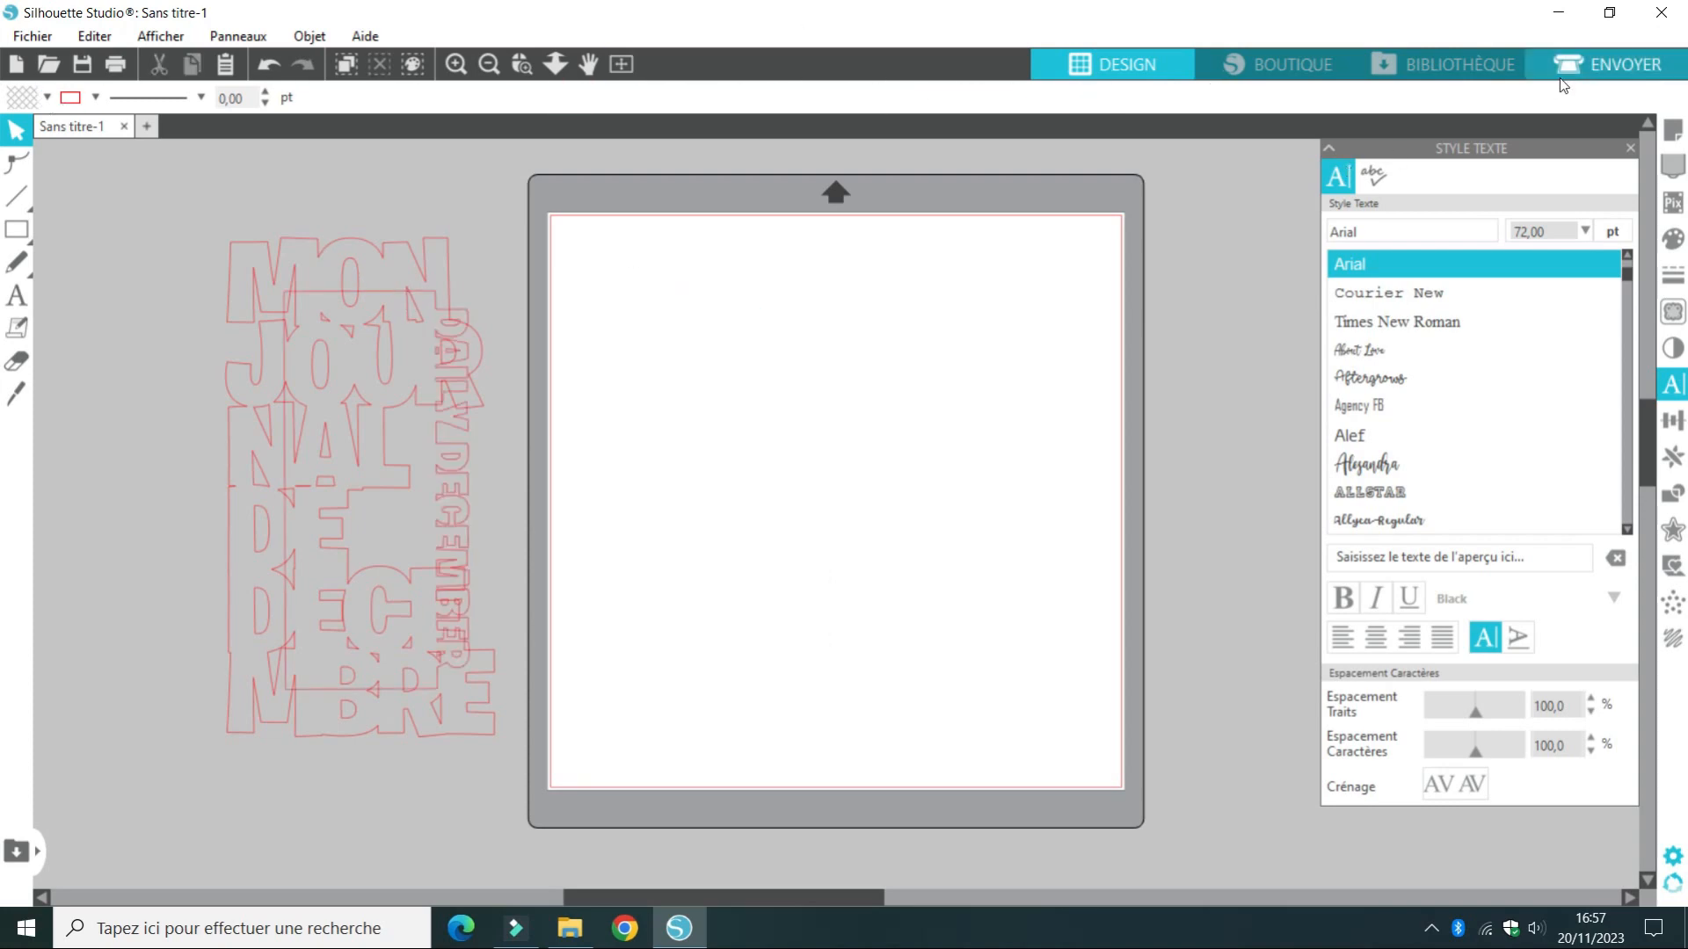
# Open the DAILYDECEMBER2023 design from the user designs in the library
pyautogui.click(1415, 65)
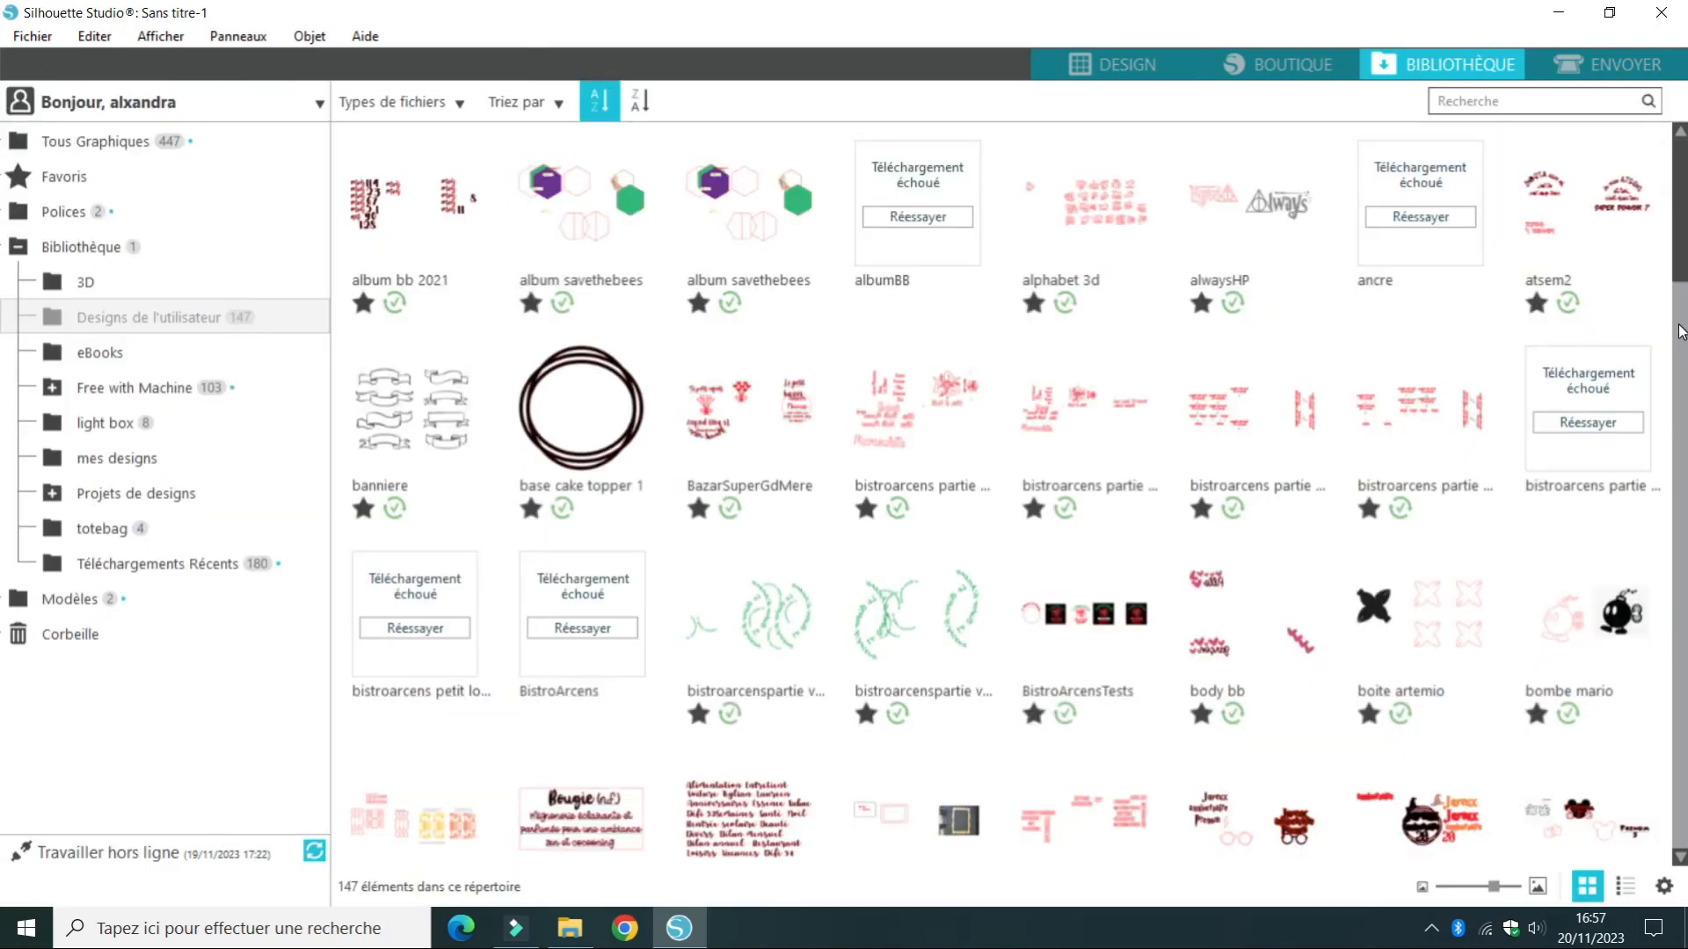
pyautogui.scroll(-6, 4, 303)
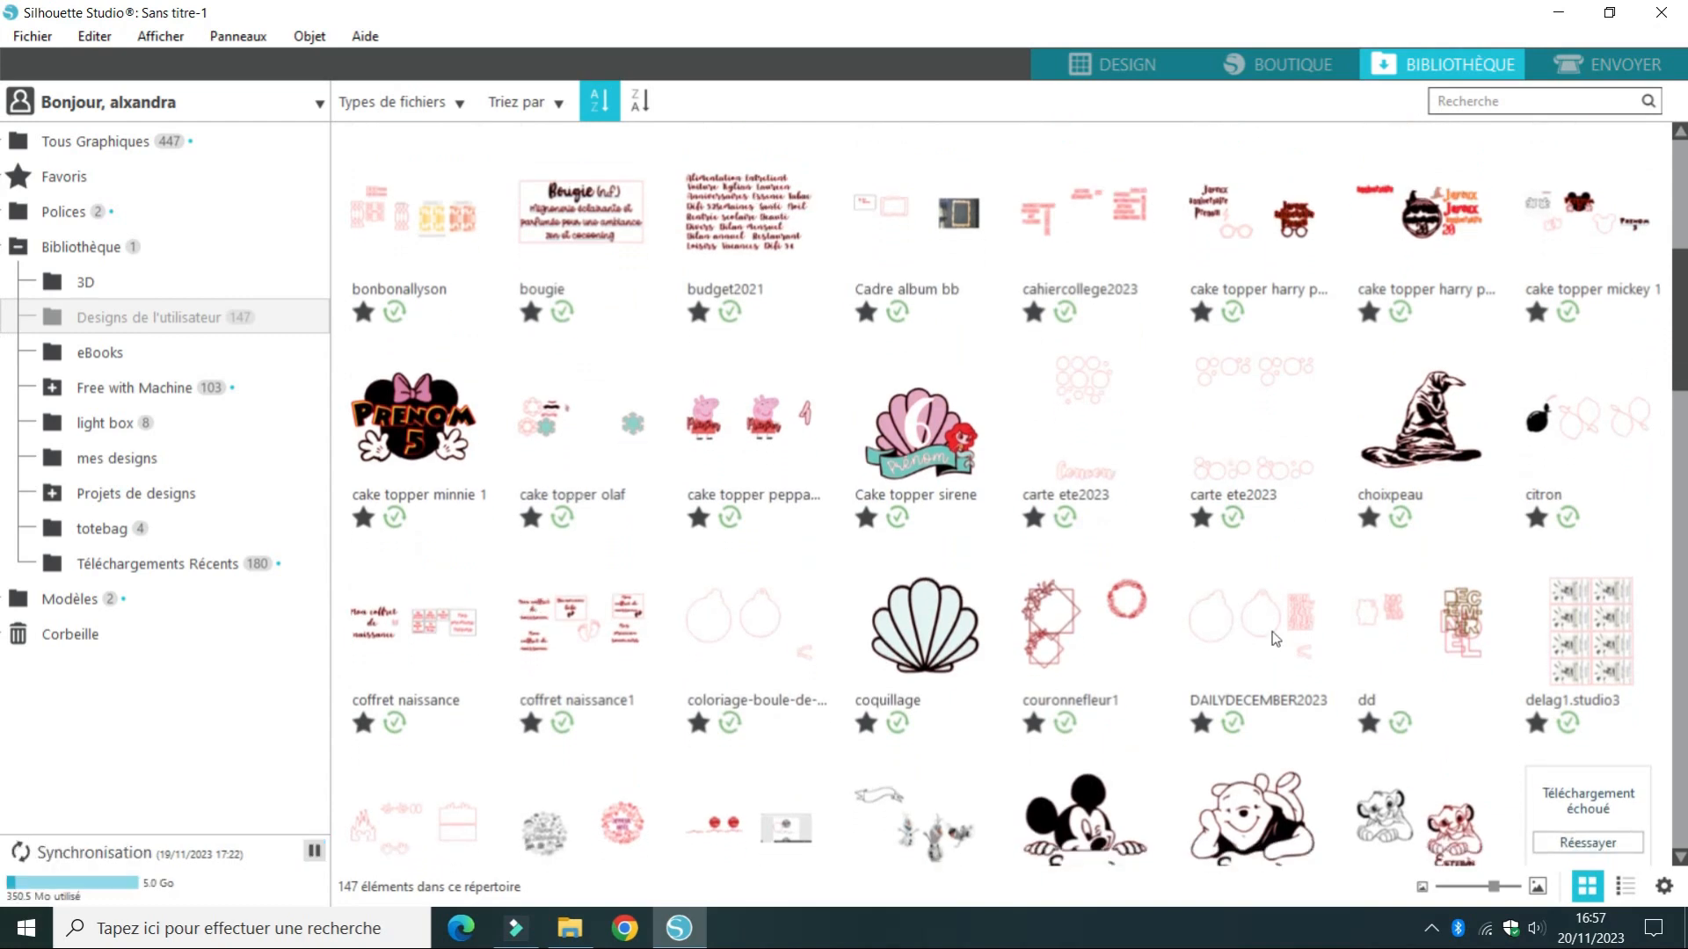
pyautogui.doubleClick(1246, 635)
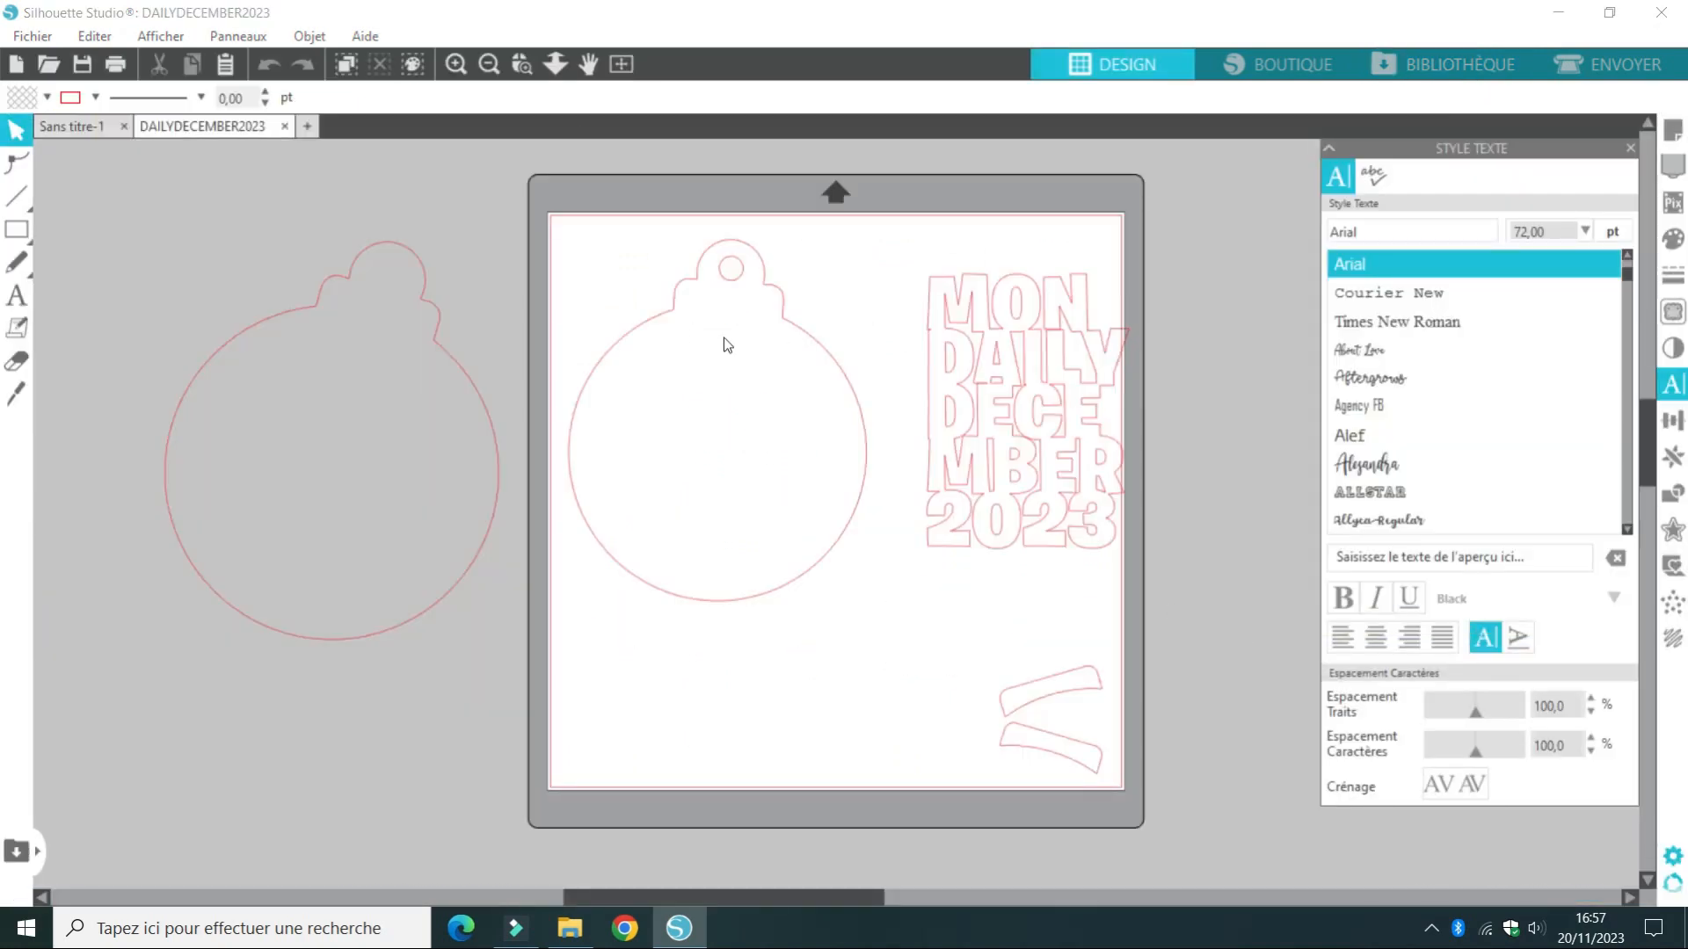
# Try the lower curved band on the cap of the bauble beside the mat and return it to the mat
pyautogui.click(783, 291)
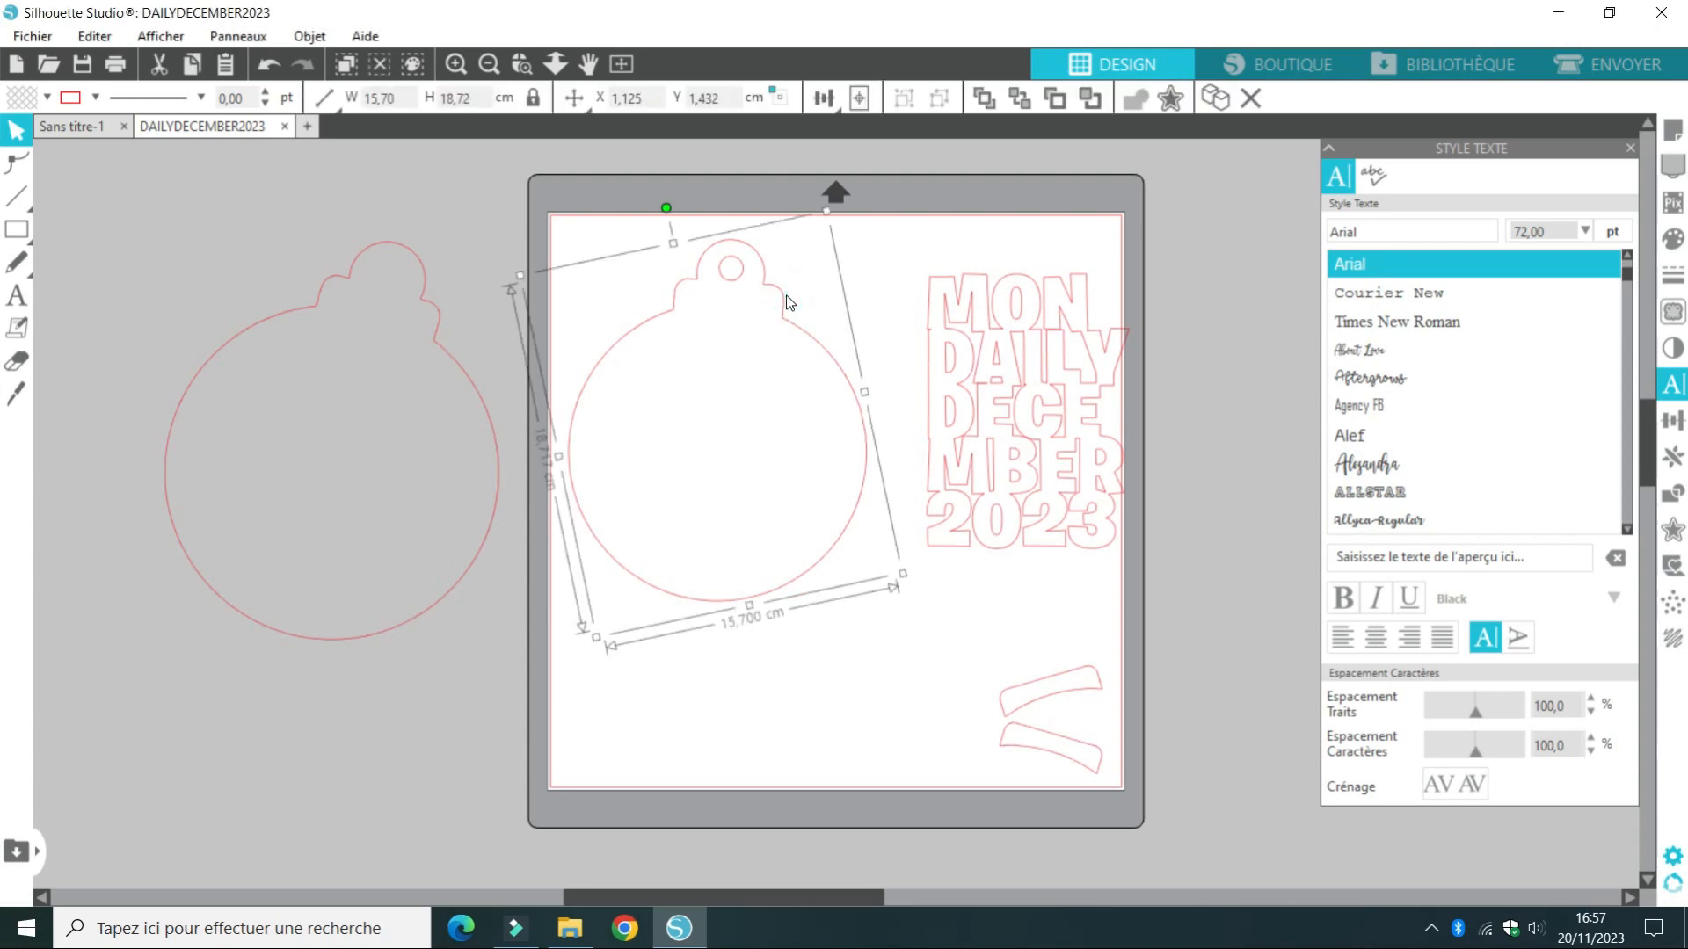
pyautogui.click(906, 287)
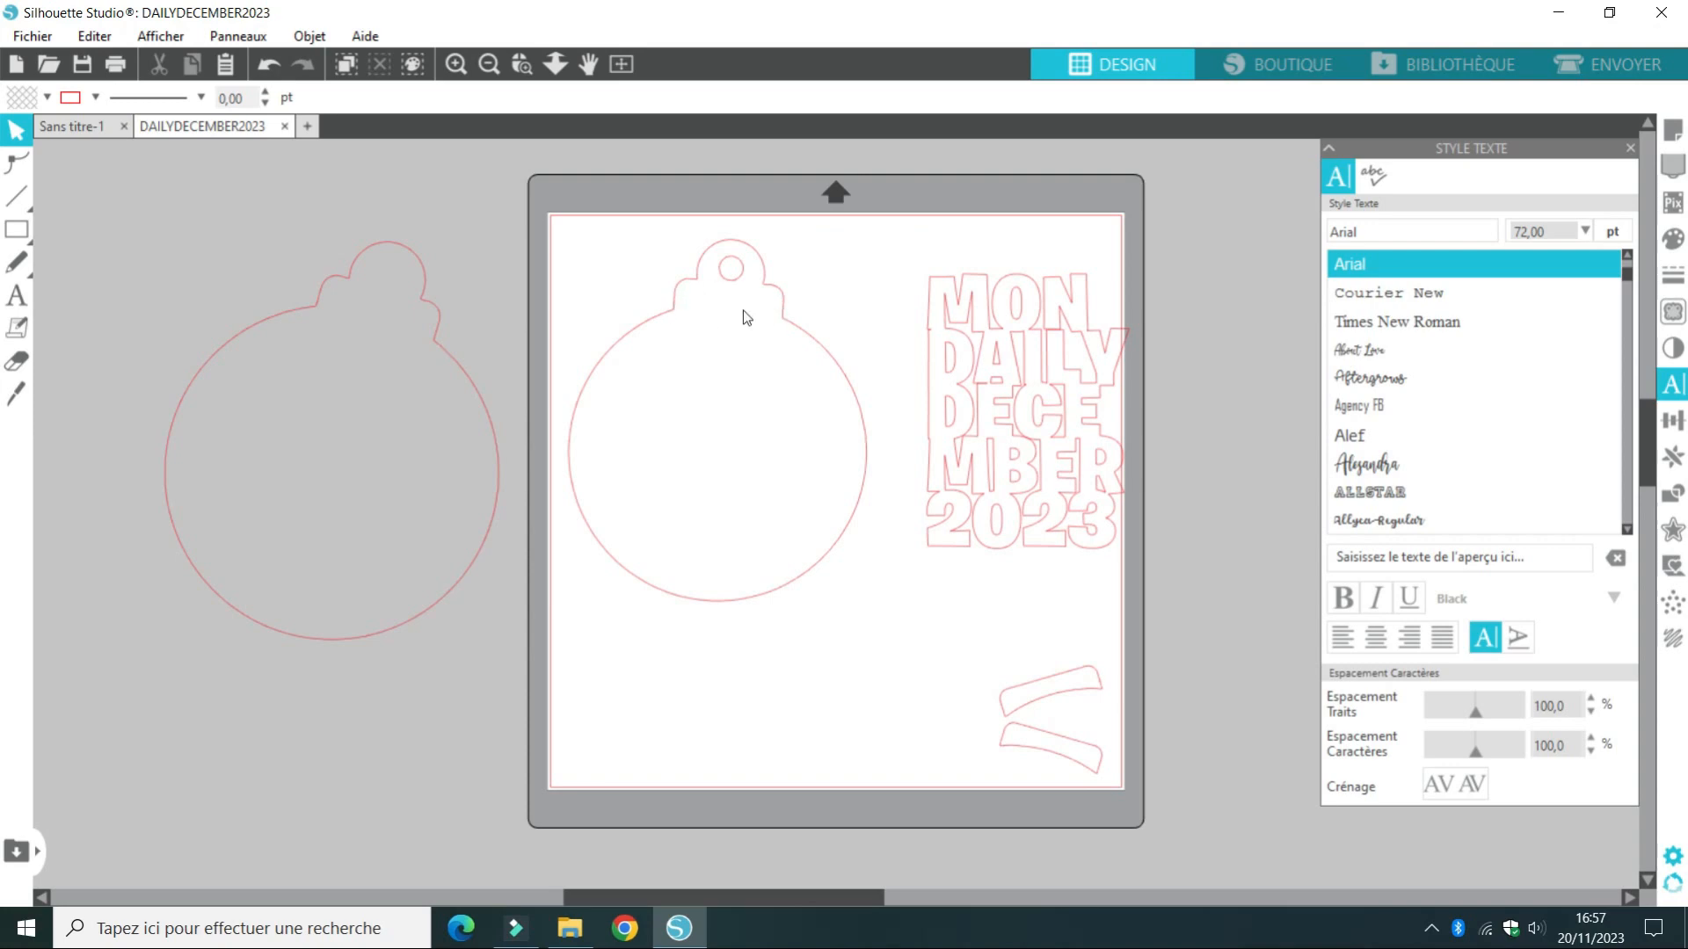
pyautogui.moveTo(1066, 689)
pyautogui.mouseDown()
pyautogui.moveTo(750, 340)
pyautogui.moveTo(656, 278)
pyautogui.moveTo(366, 288)
pyautogui.moveTo(689, 304)
pyautogui.moveTo(1013, 663)
pyautogui.moveTo(1070, 662)
pyautogui.mouseUp()
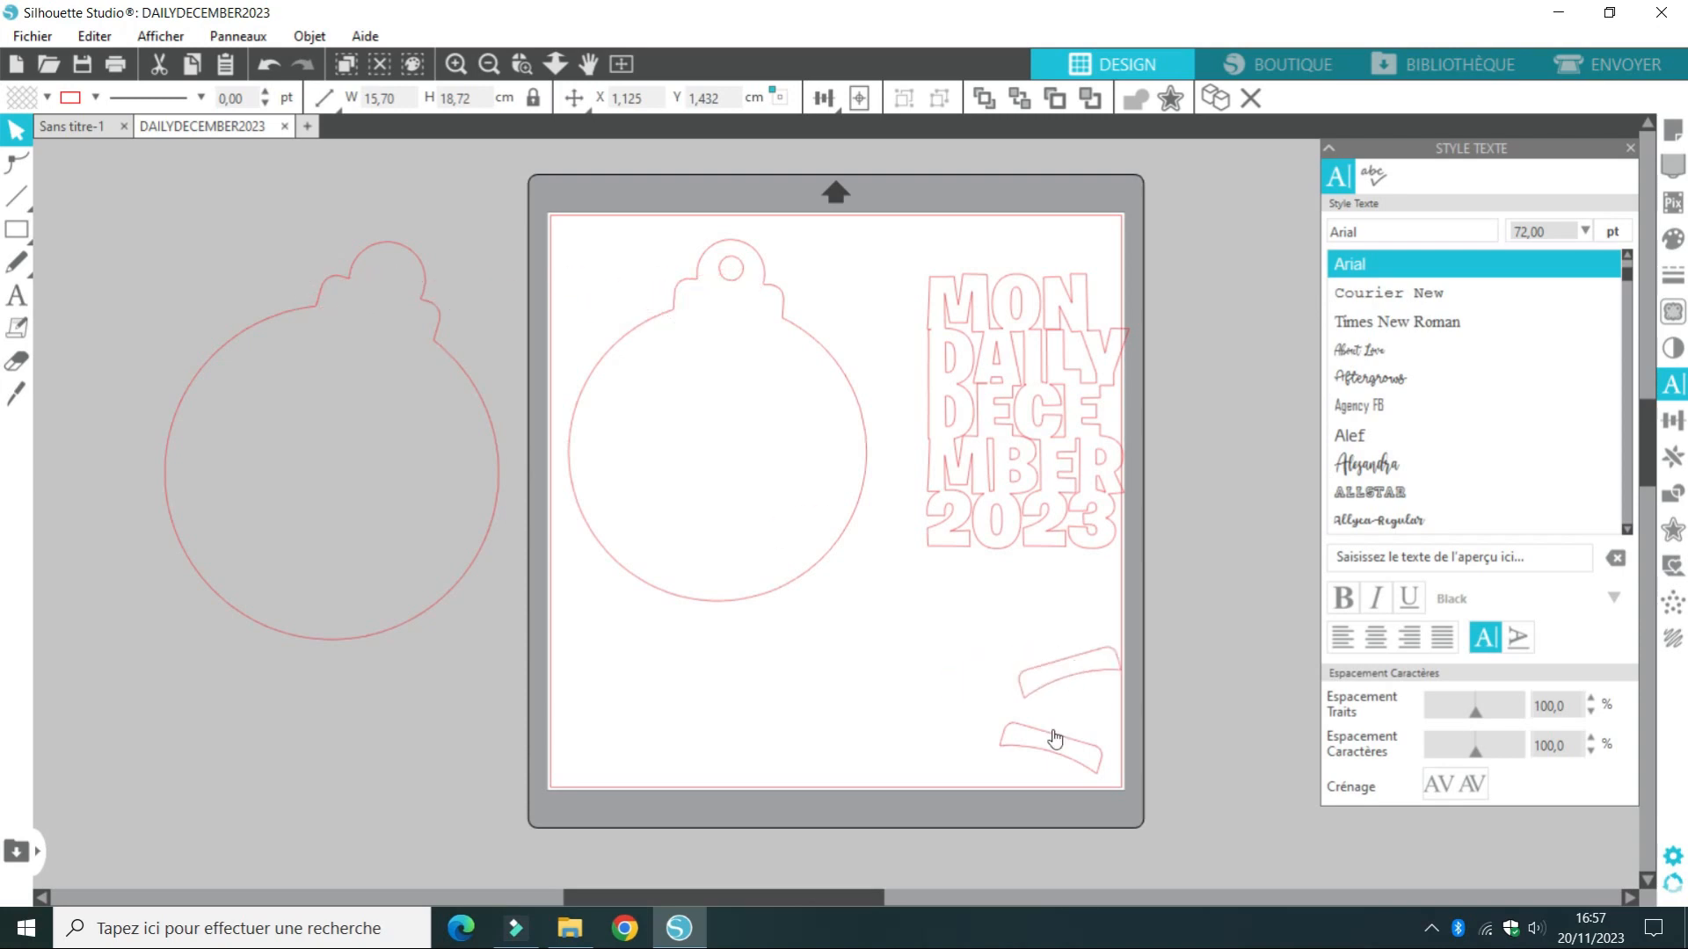
pyautogui.moveTo(1052, 731); pyautogui.dragTo(399, 280)
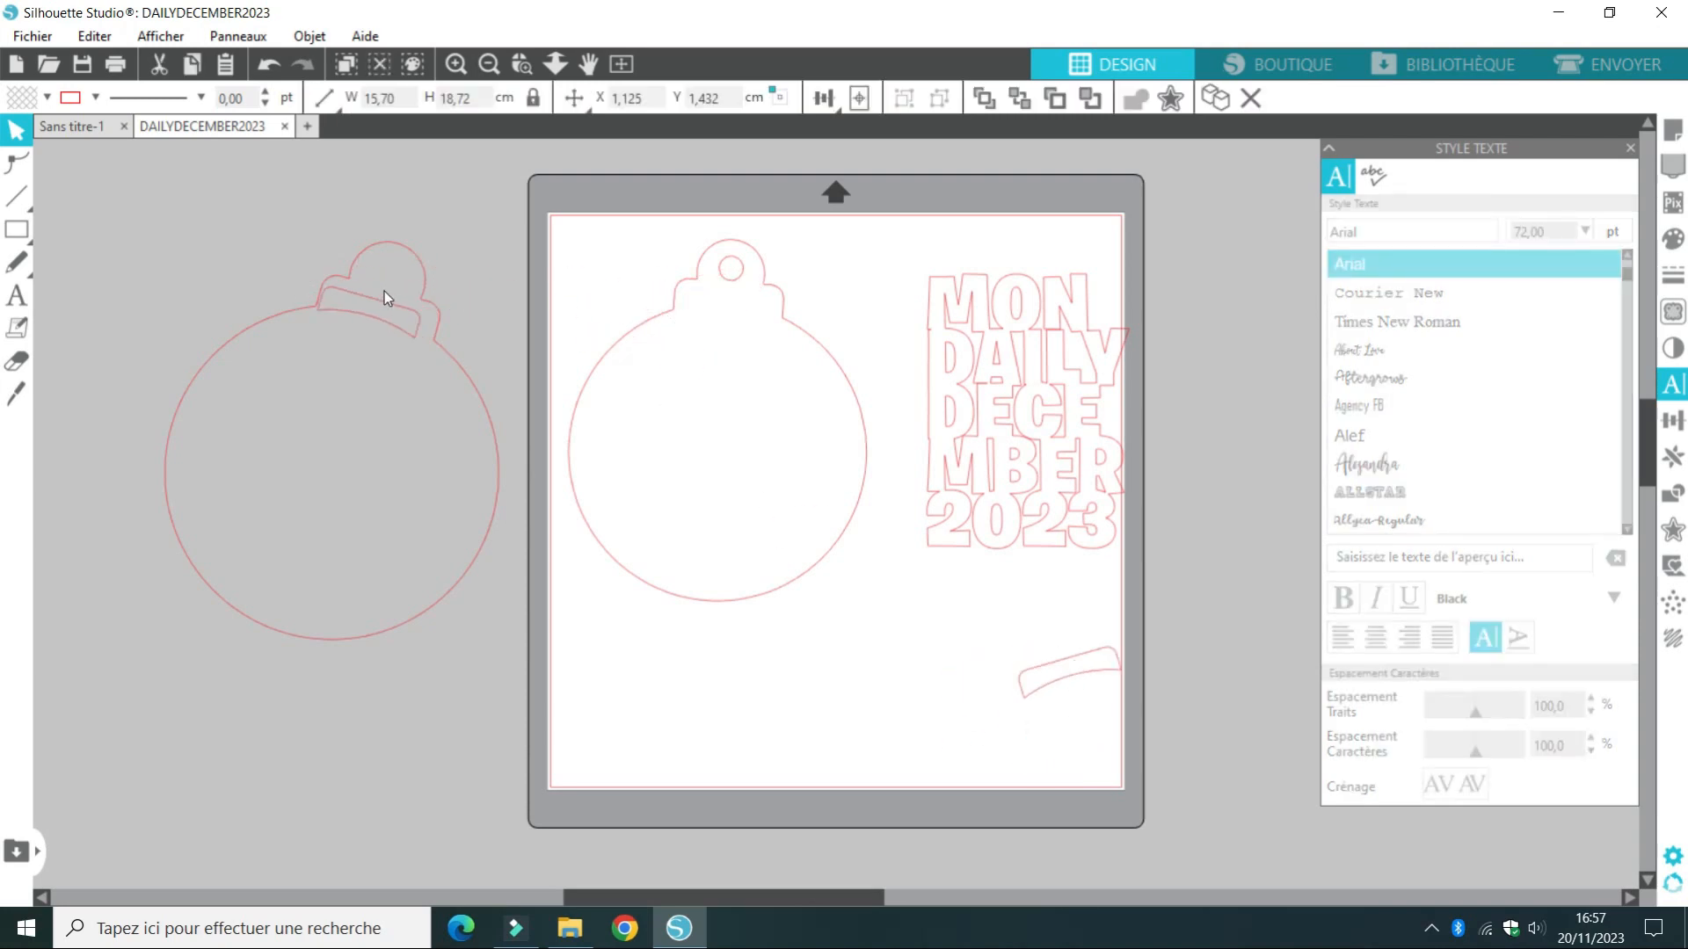
pyautogui.moveTo(381, 290); pyautogui.dragTo(1057, 735)
pyautogui.click(1052, 734)
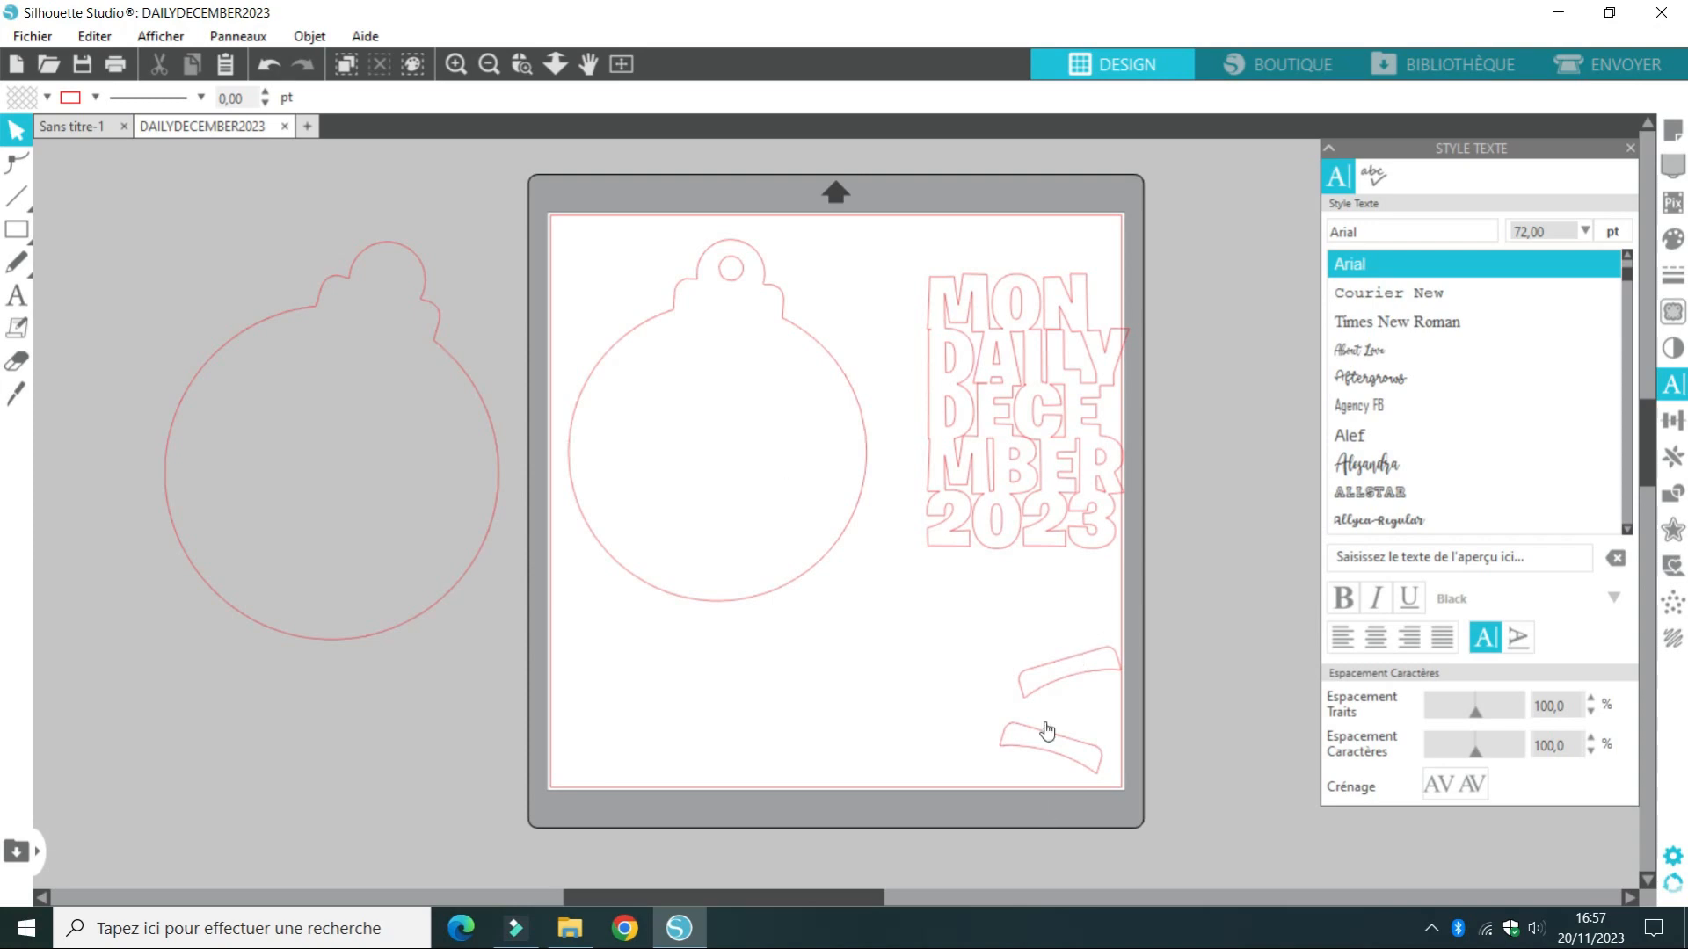
# Bring the two curved bands close together, one above the other, below the MON DAILY DECEMBER 2023 title
pyautogui.click(1045, 659)
pyautogui.moveTo(1045, 658); pyautogui.dragTo(1016, 642)
pyautogui.click(1015, 643)
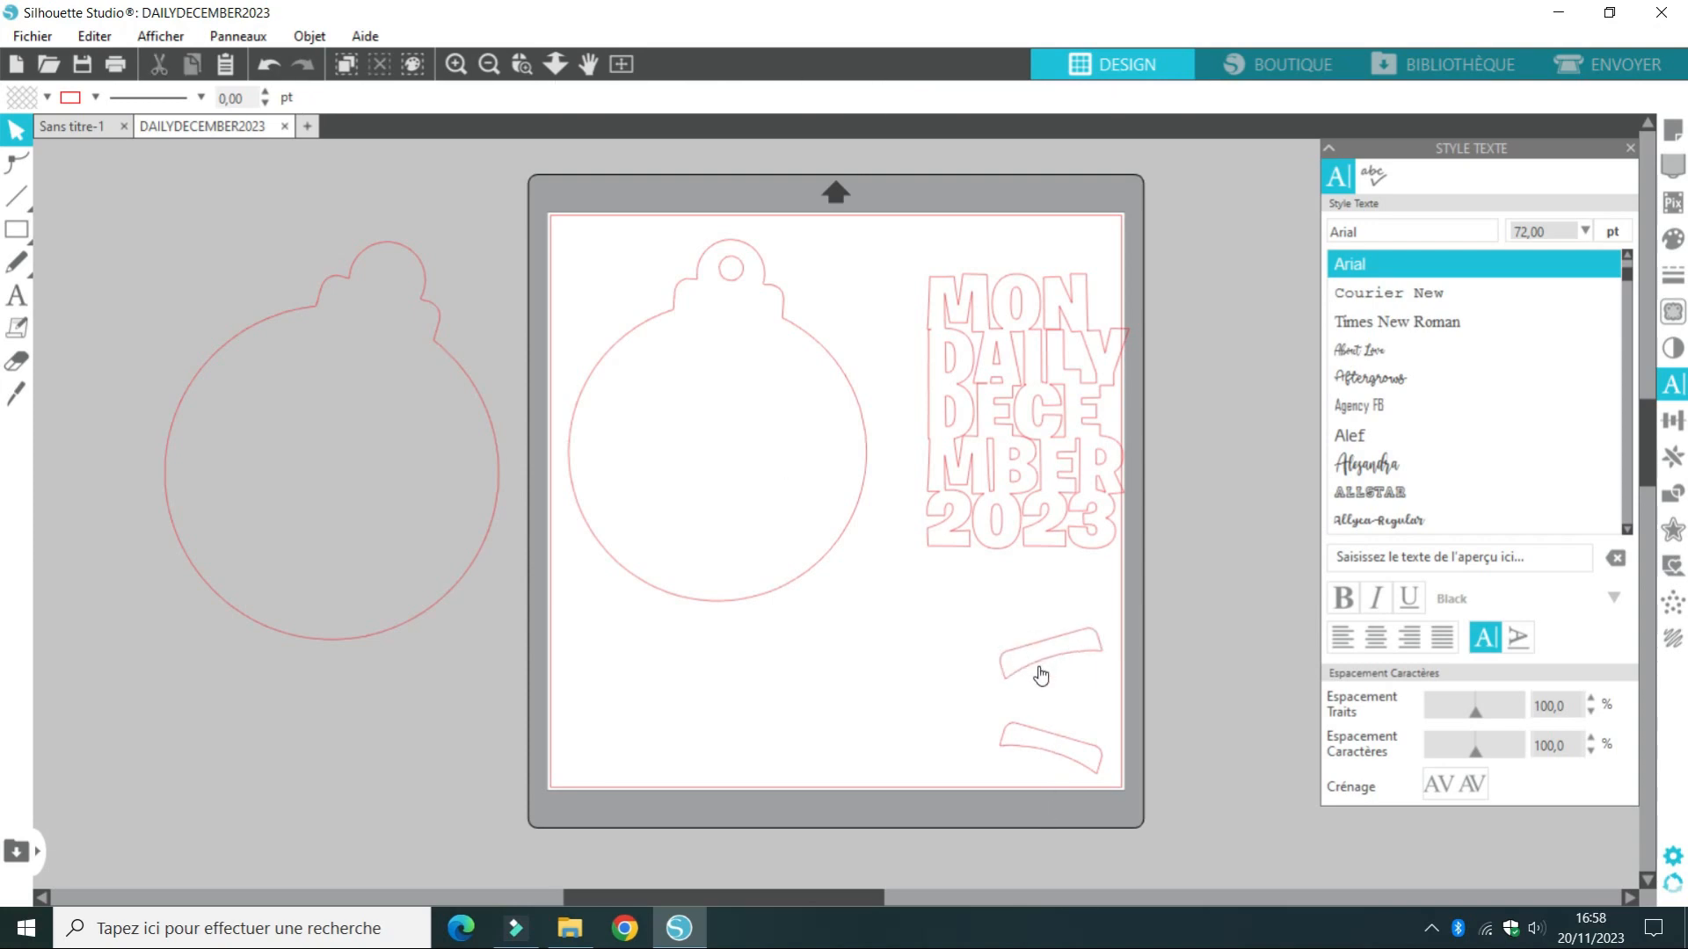
pyautogui.moveTo(1050, 745); pyautogui.dragTo(1050, 708)
pyautogui.click(1052, 722)
pyautogui.moveTo(636, 257); pyautogui.dragTo(624, 626)
pyautogui.click(642, 773)
pyautogui.click(613, 276)
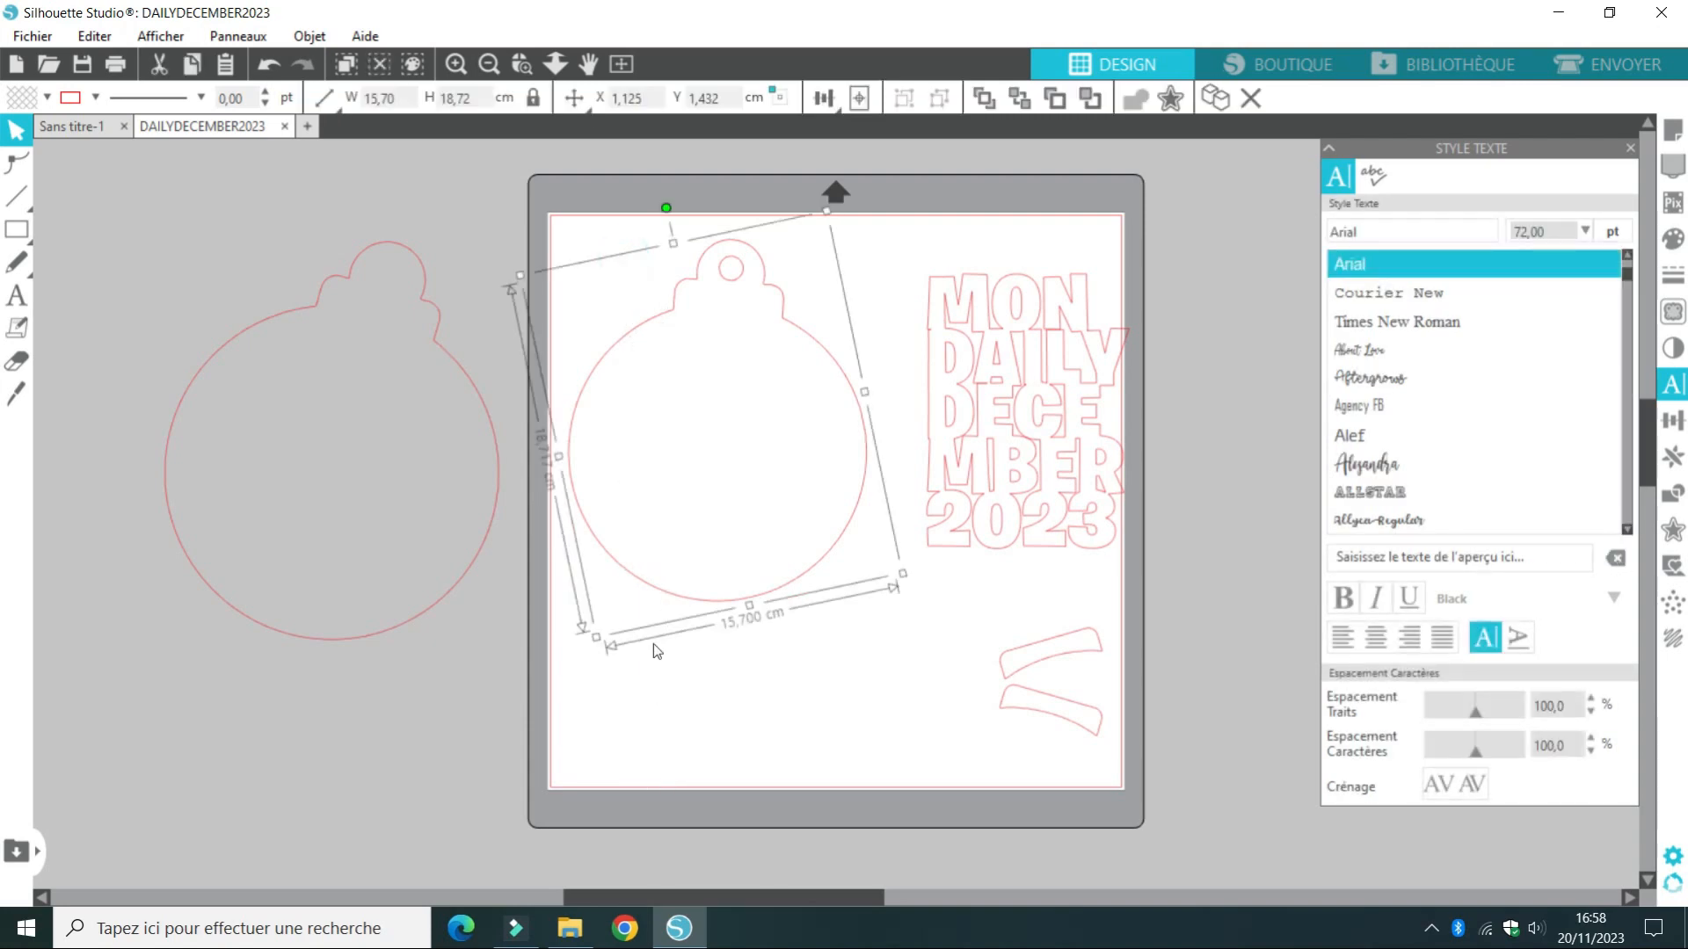
pyautogui.click(672, 706)
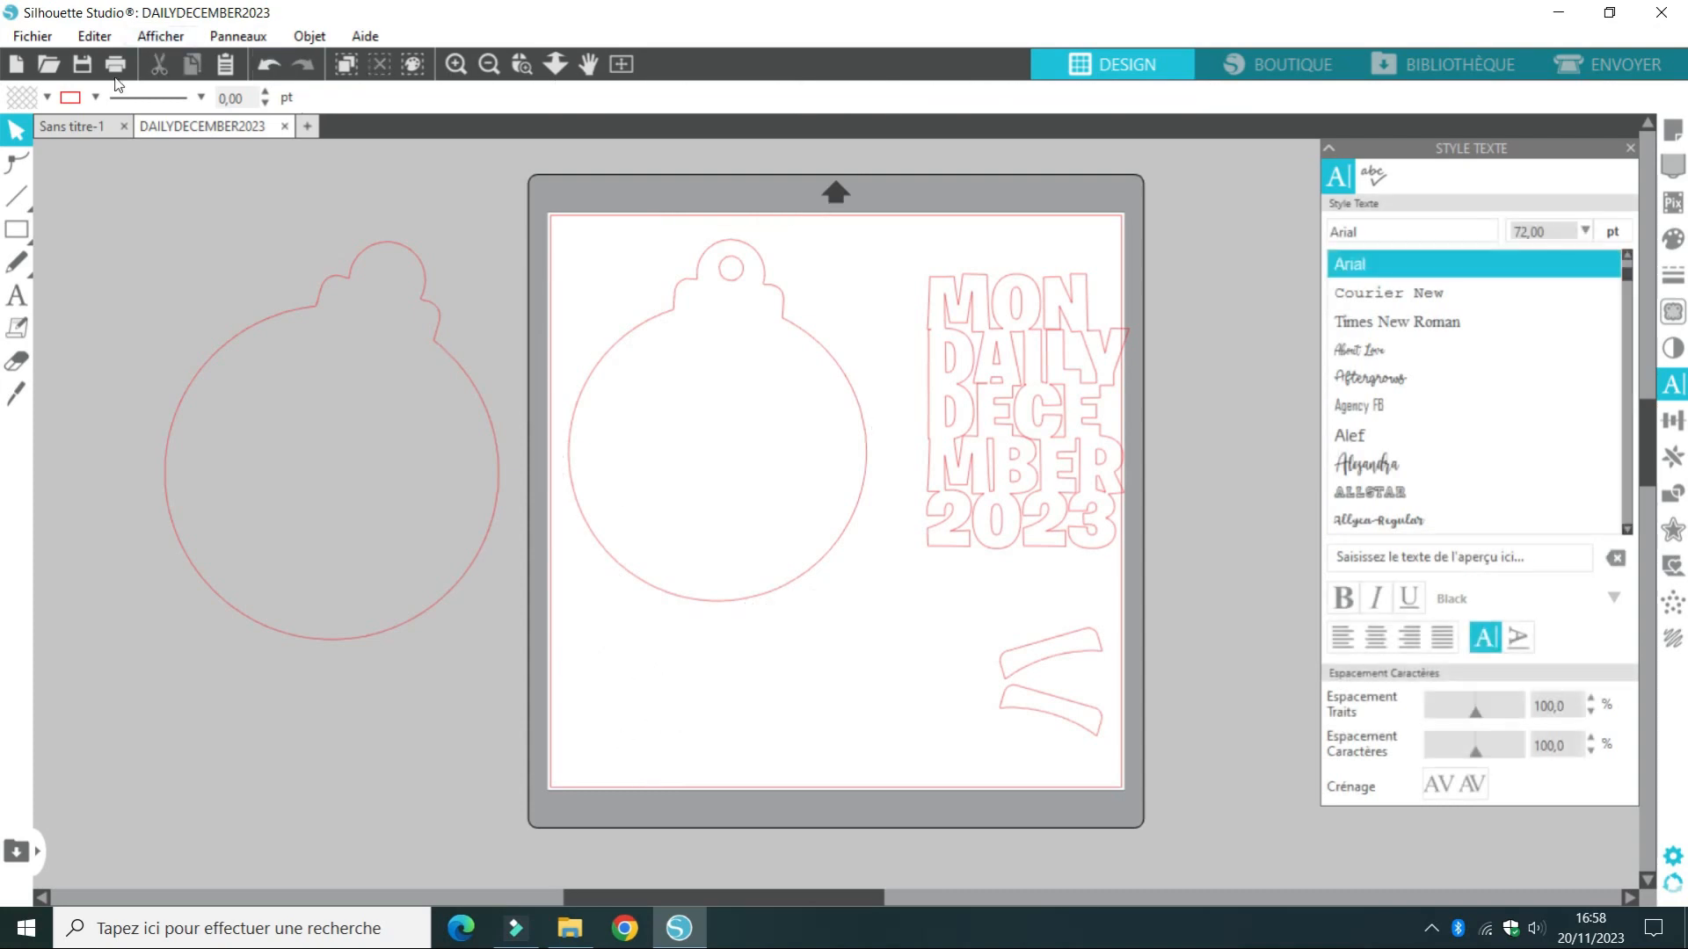
# Return to the Sans titre-1 document and start a stacked text on the mat with the lines JOY, EUX, ANN and IVER
pyautogui.click(61, 124)
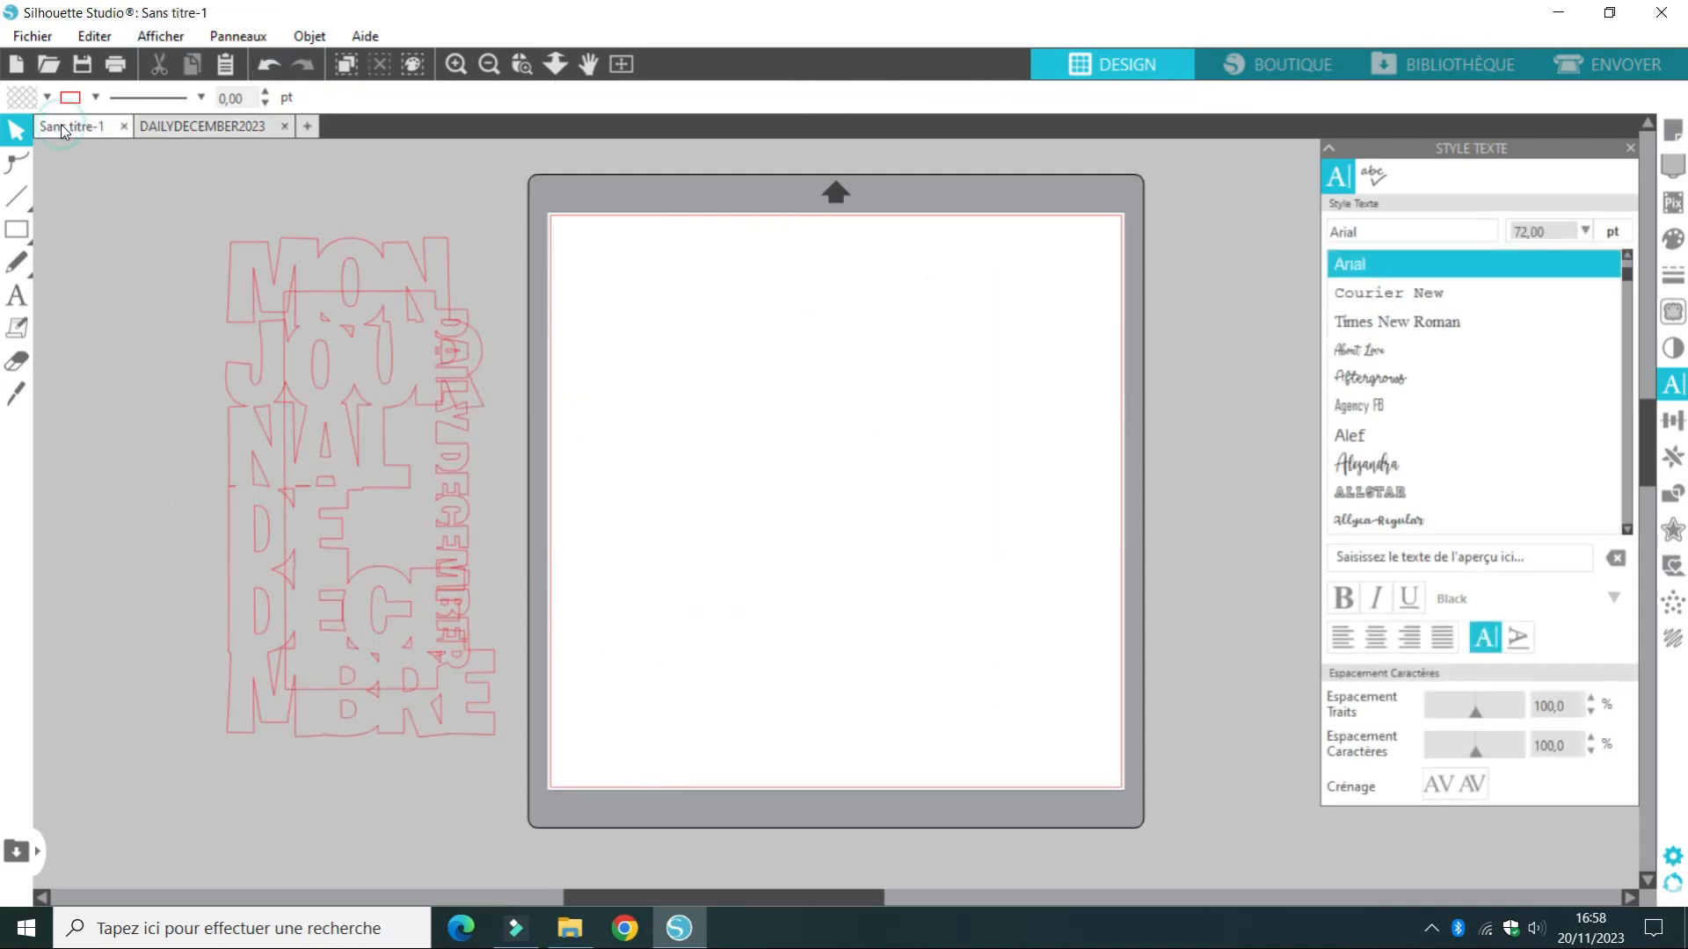
pyautogui.click(14, 299)
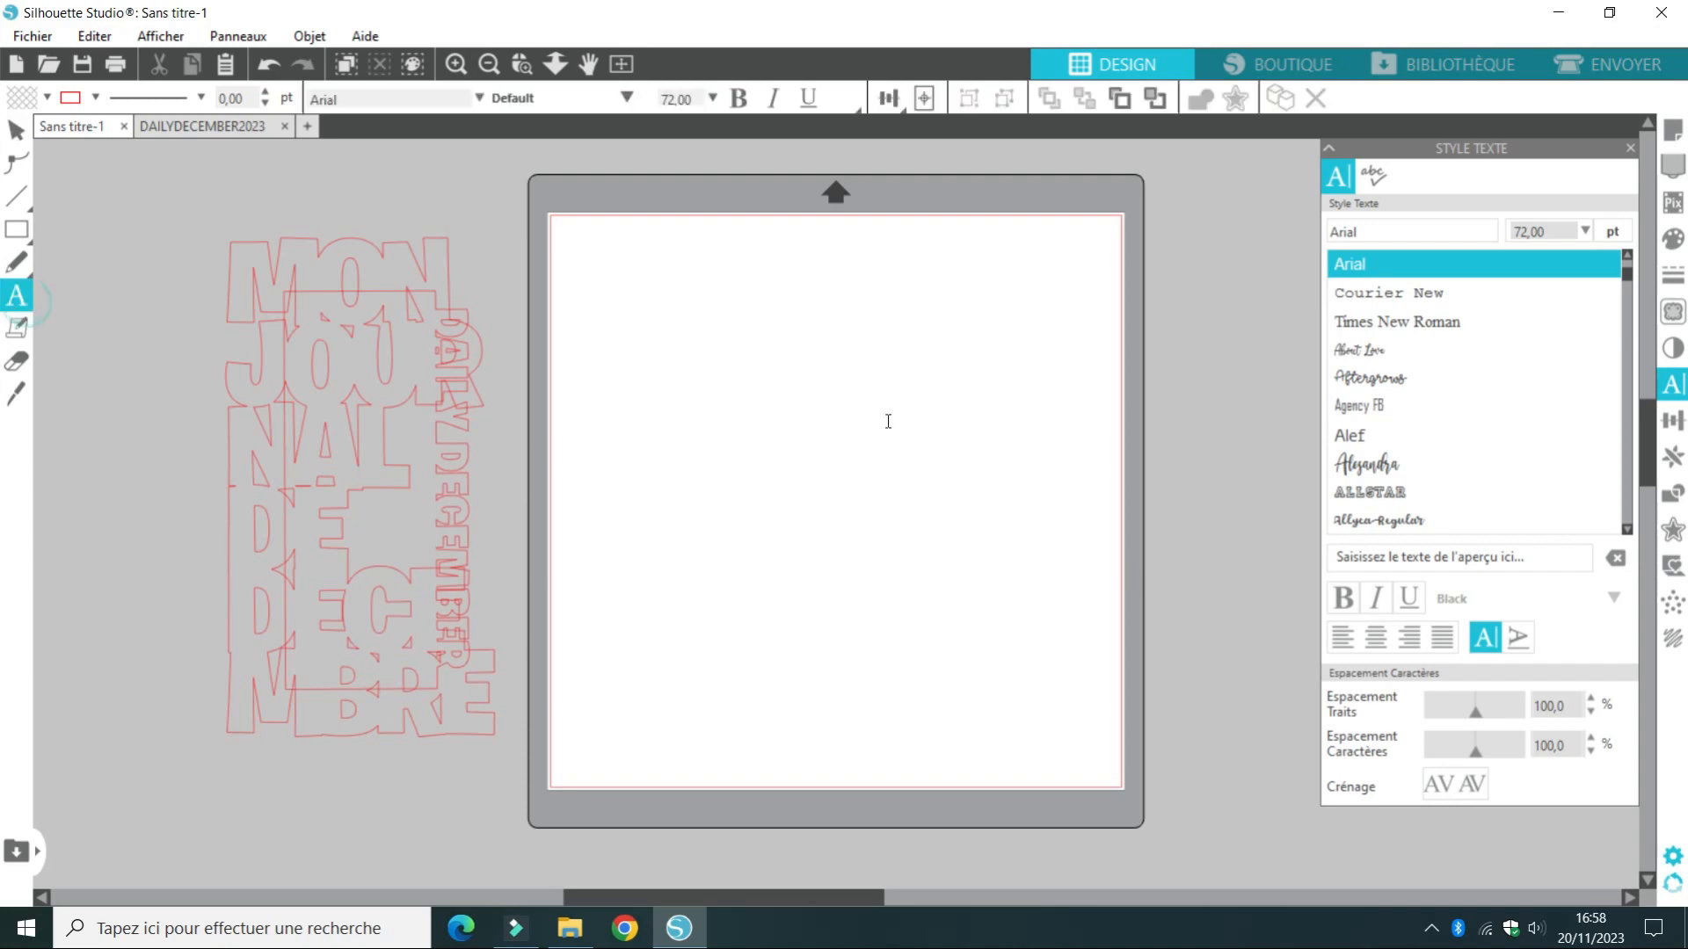
pyautogui.click(887, 420)
pyautogui.write('JOY')
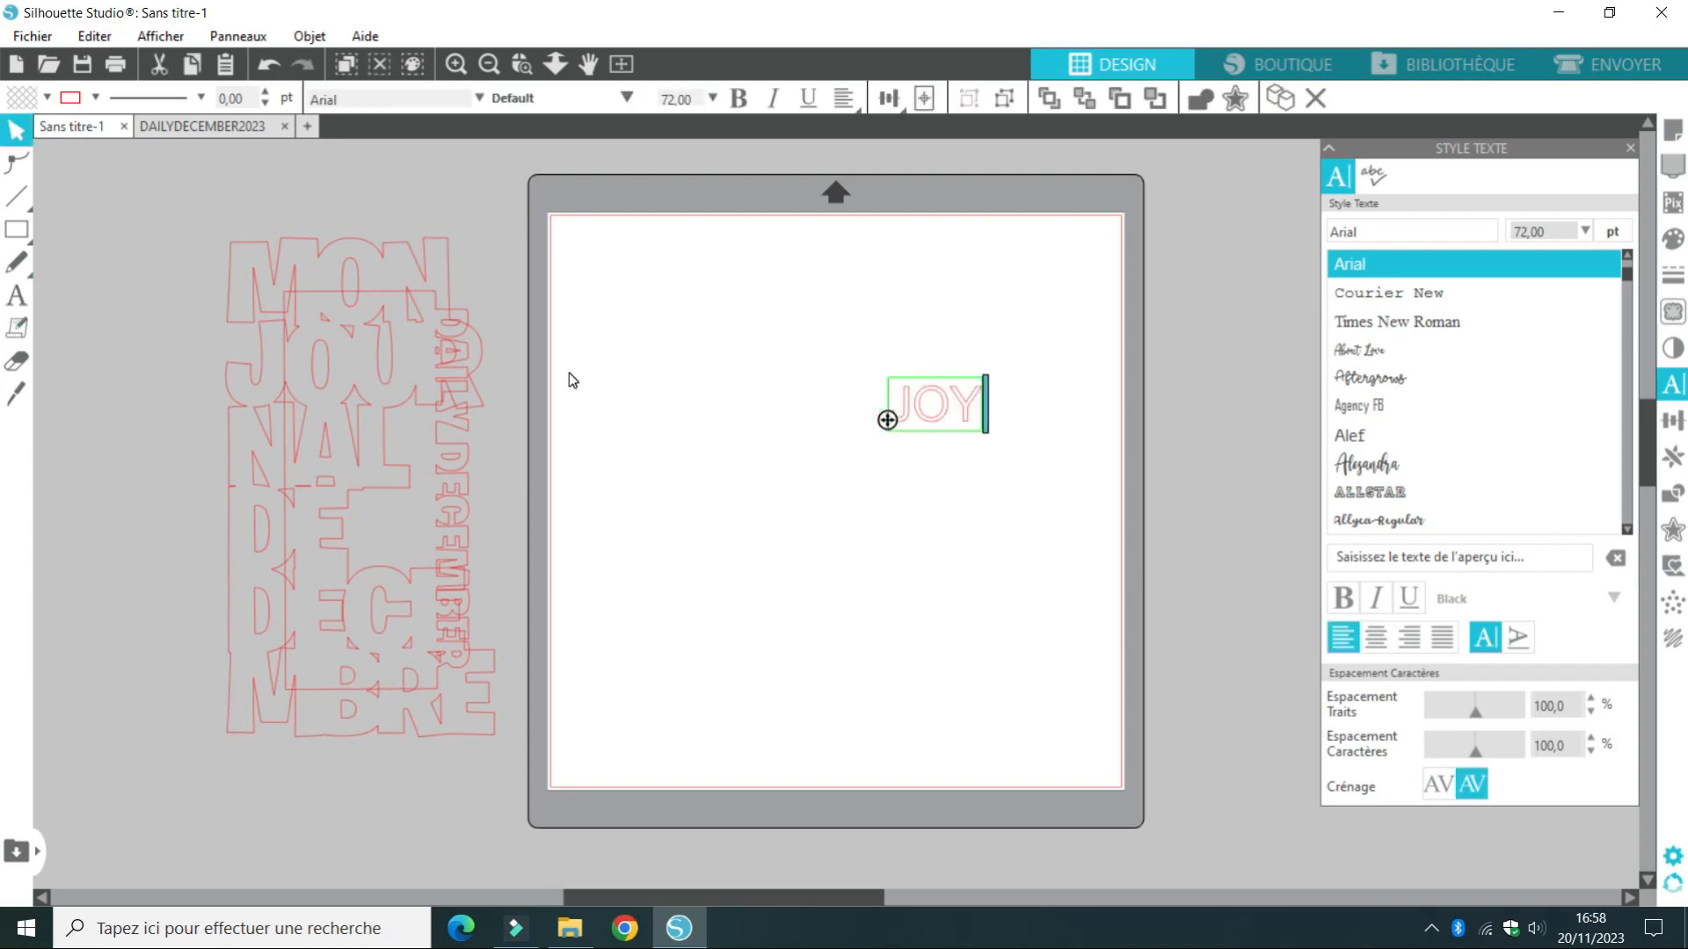
pyautogui.press('Return')
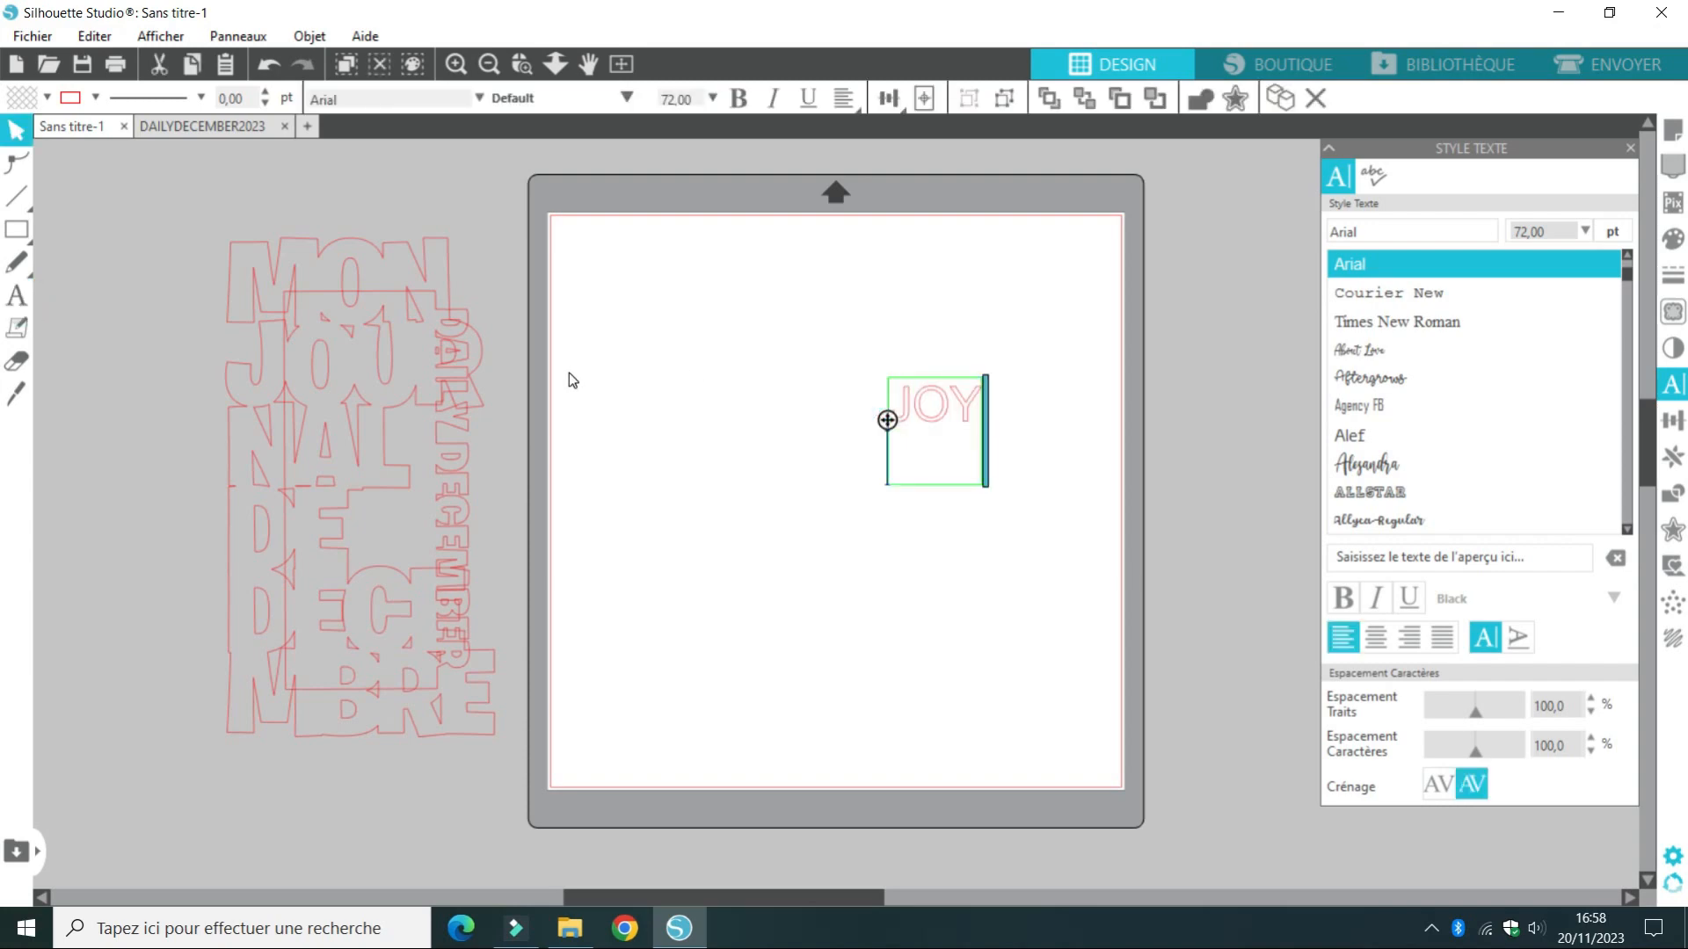
pyautogui.write('EUX')
pyautogui.press('Return')
pyautogui.write('ANN')
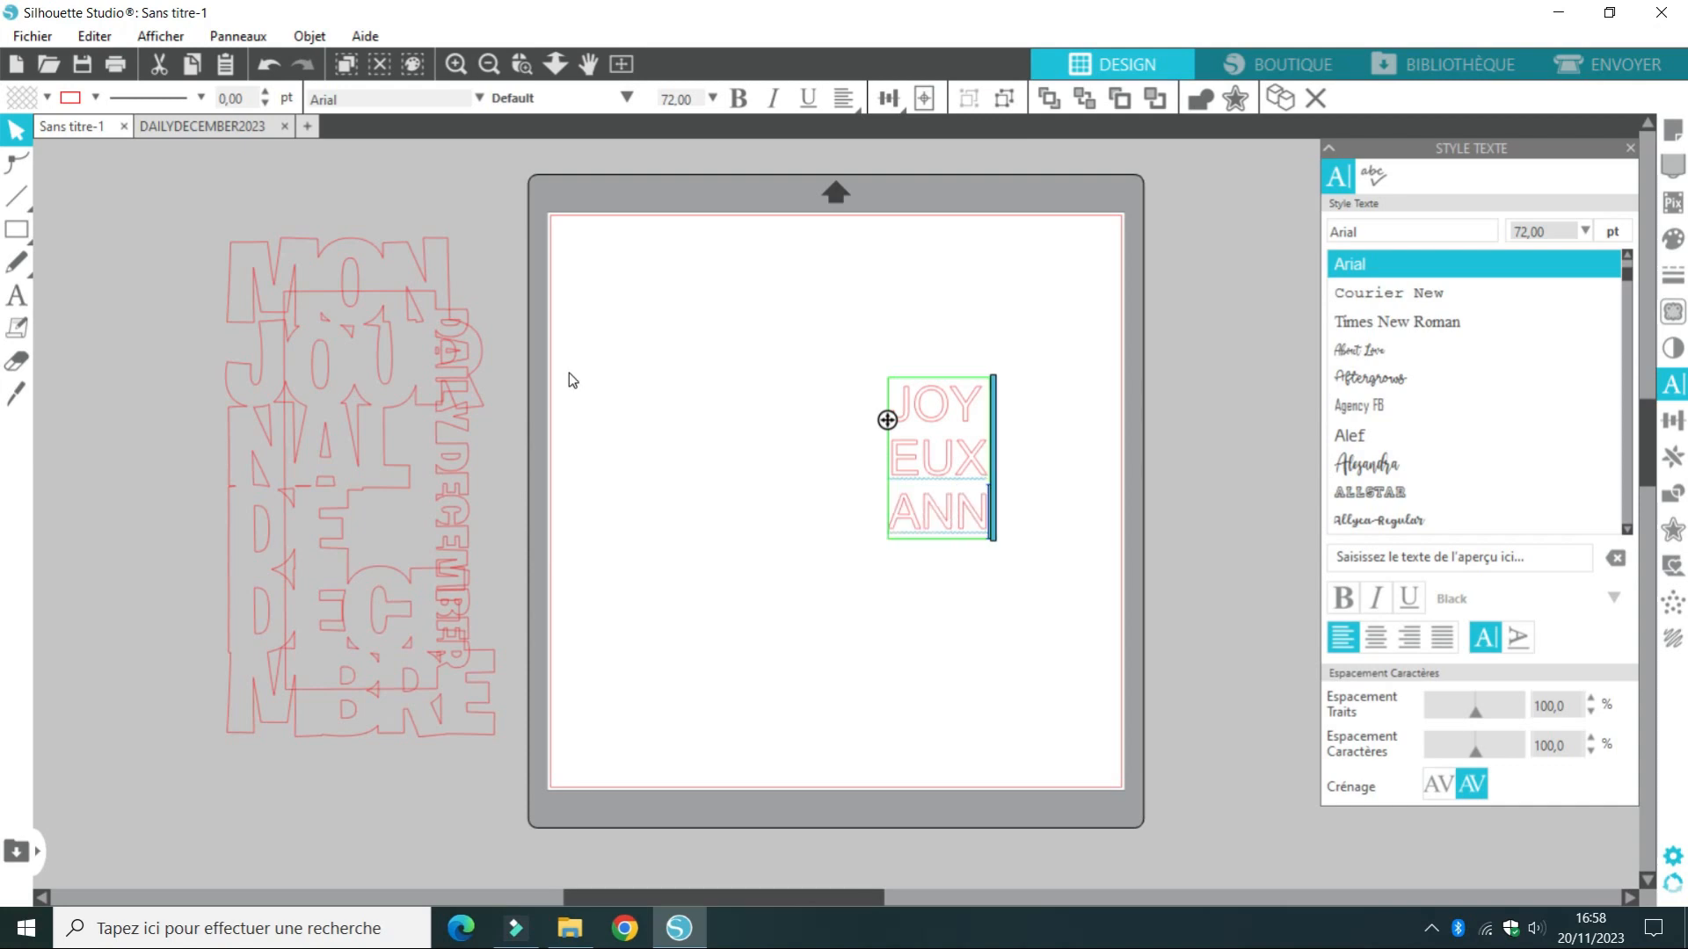
pyautogui.press('Return')
pyautogui.write('IVER')
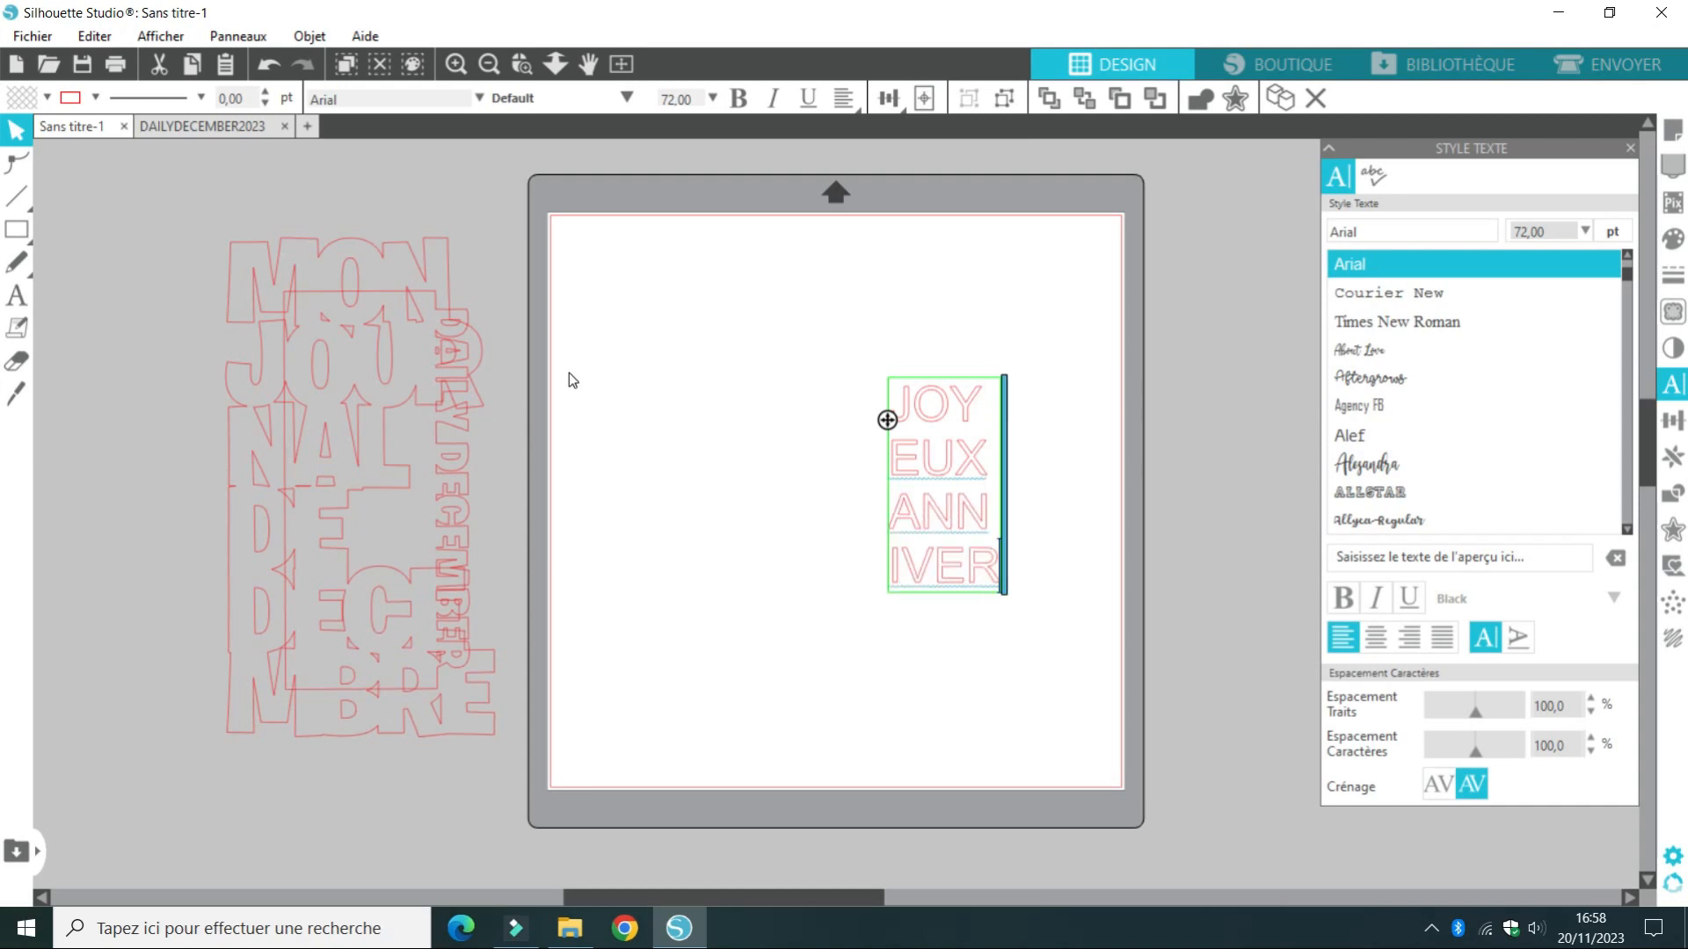
# Correct the line break so the fourth line reads IVER and add SAIRE as the fifth line of the stacked text
pyautogui.press('BackSpace')
pyautogui.press('Return')
pyautogui.write('R')
pyautogui.press('BackSpace')
pyautogui.press('BackSpace')
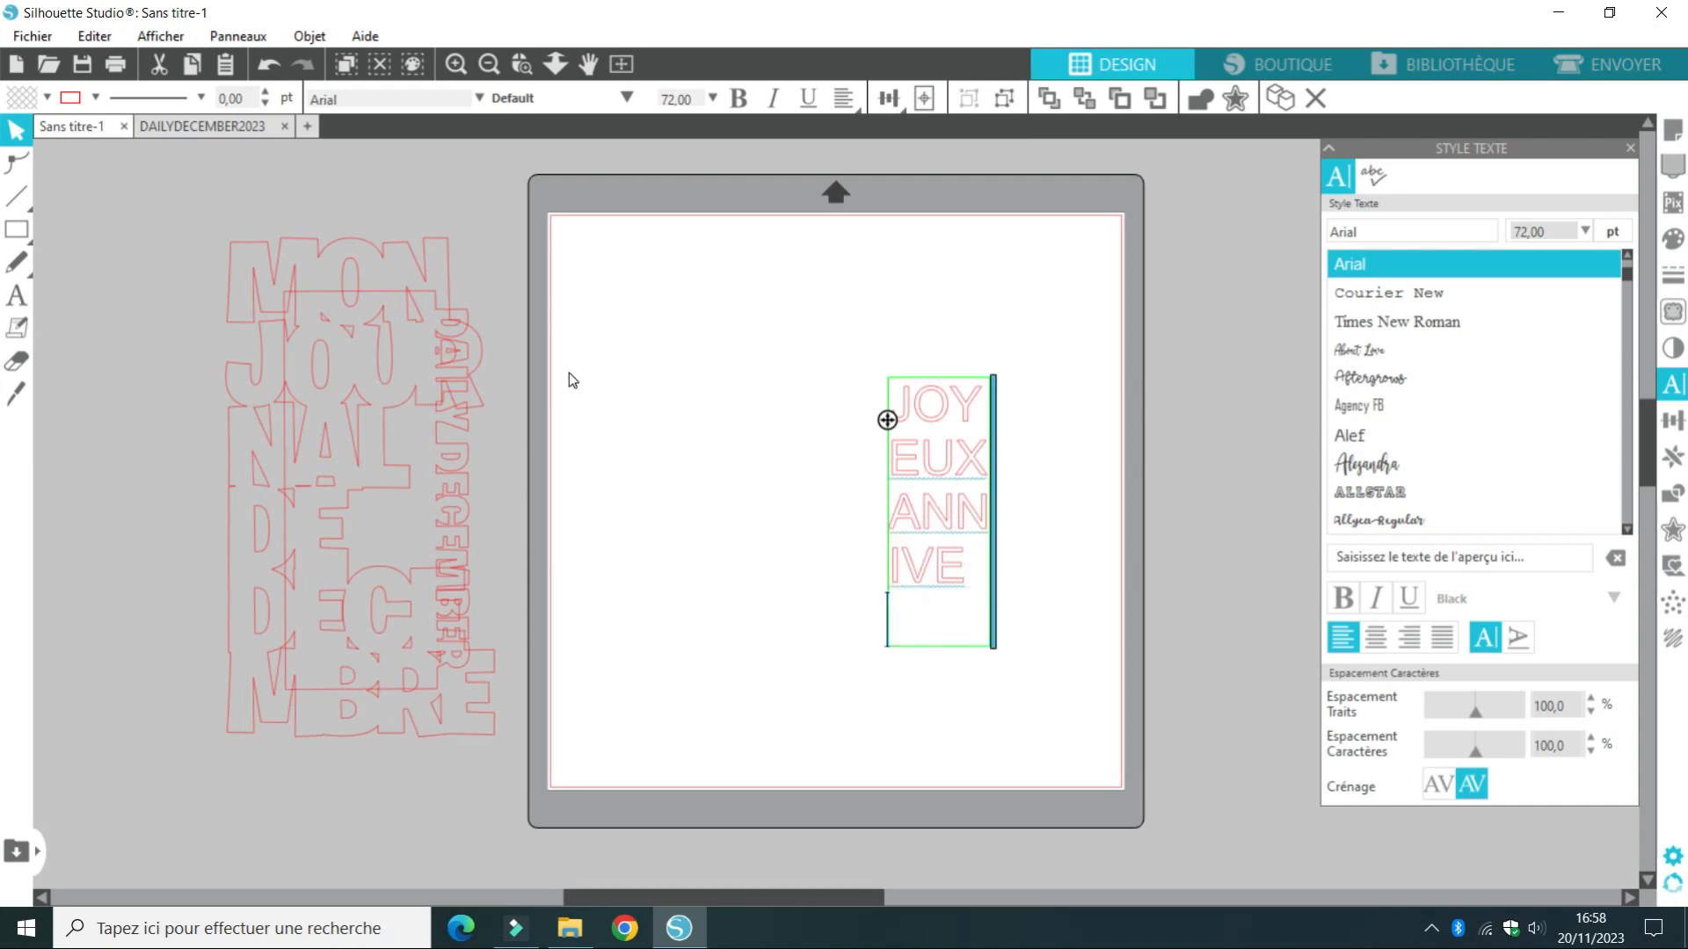
pyautogui.write('RS')
pyautogui.press('BackSpace')
pyautogui.press('Return')
pyautogui.write('S')
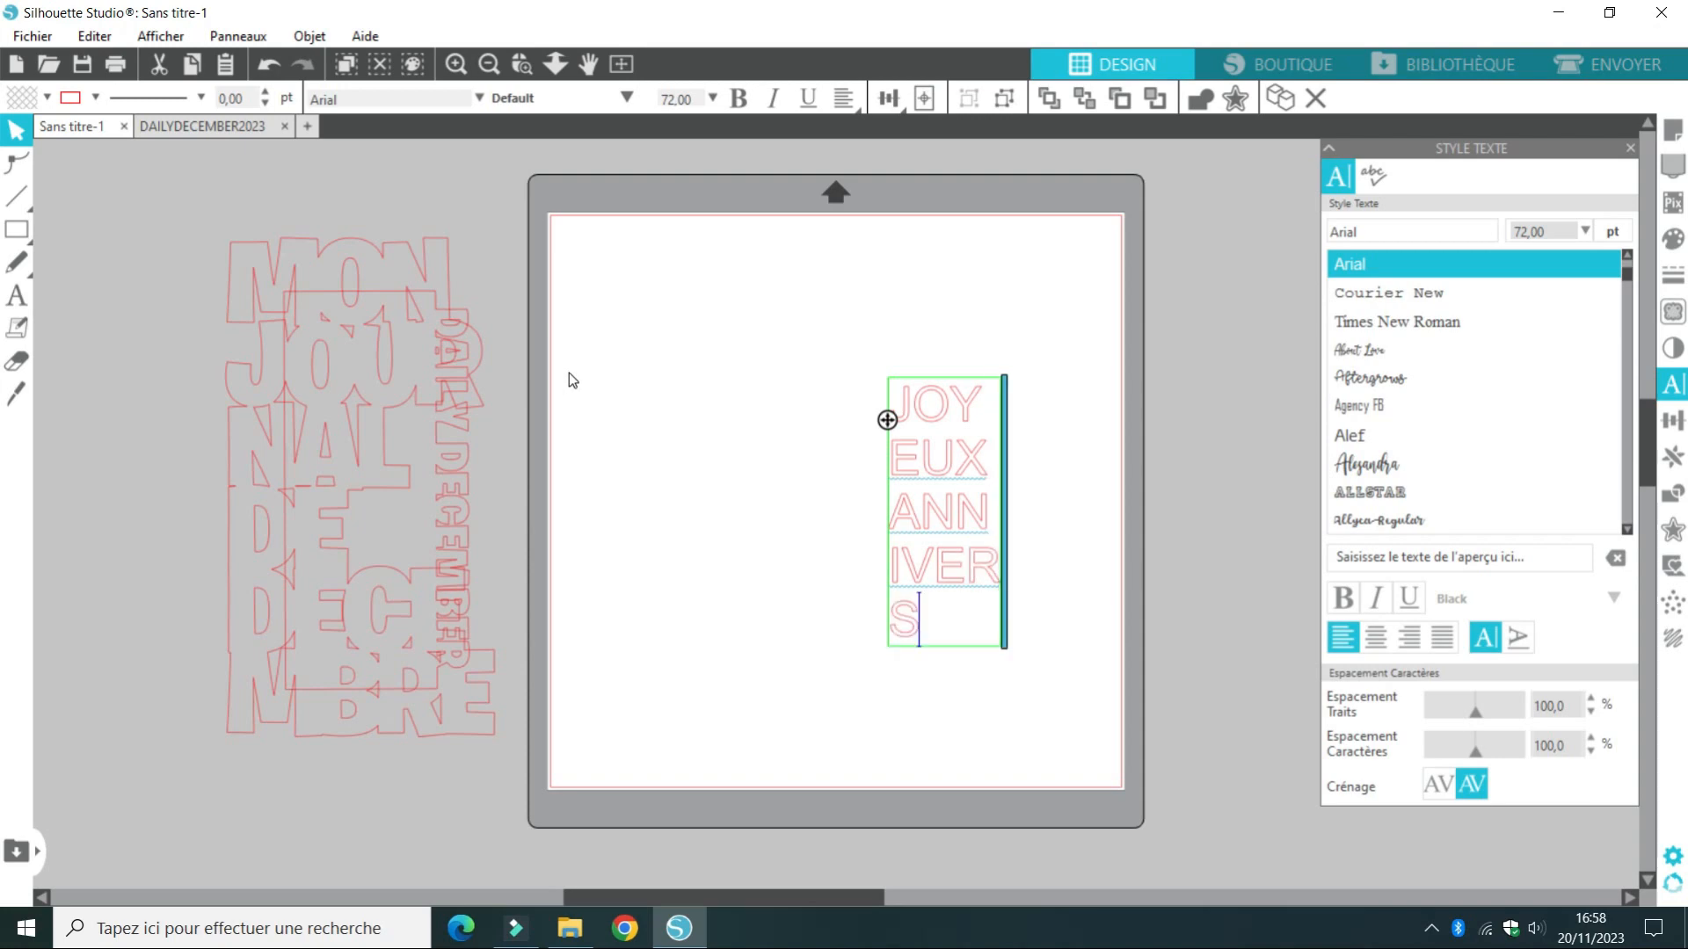
pyautogui.write('AIRE')
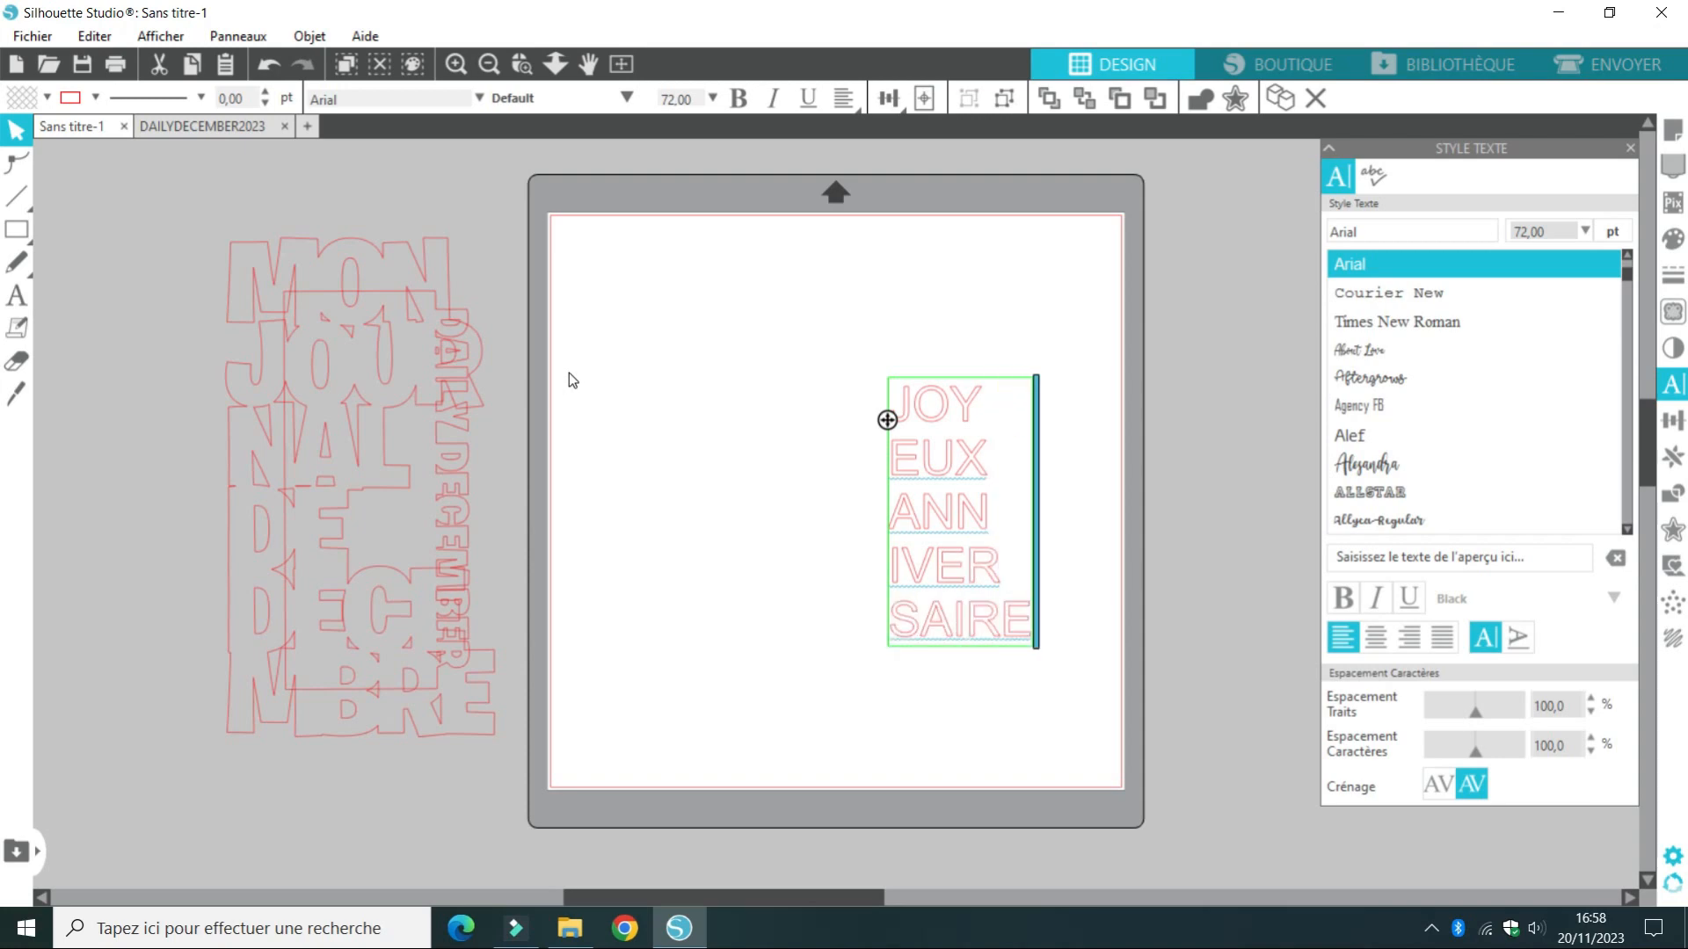
# Set the five-line JOYEUX ANNIVERSAIRE text in the Burbank Big Regular font
pyautogui.click(935, 341)
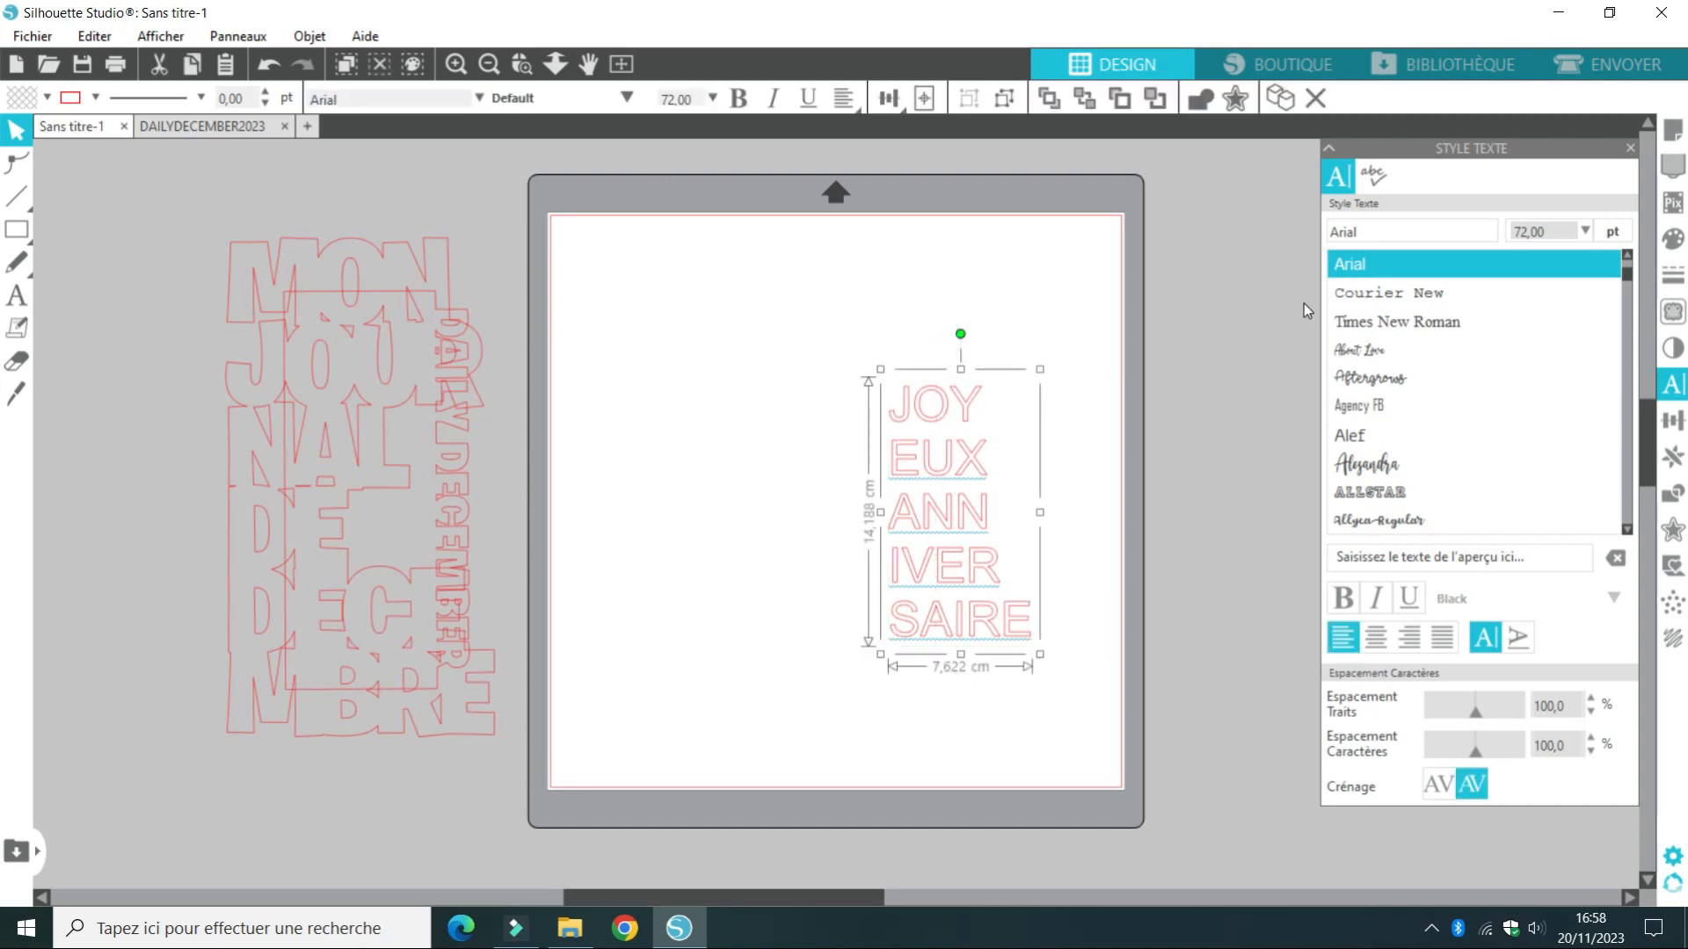
pyautogui.scroll(-10, 1627, 297)
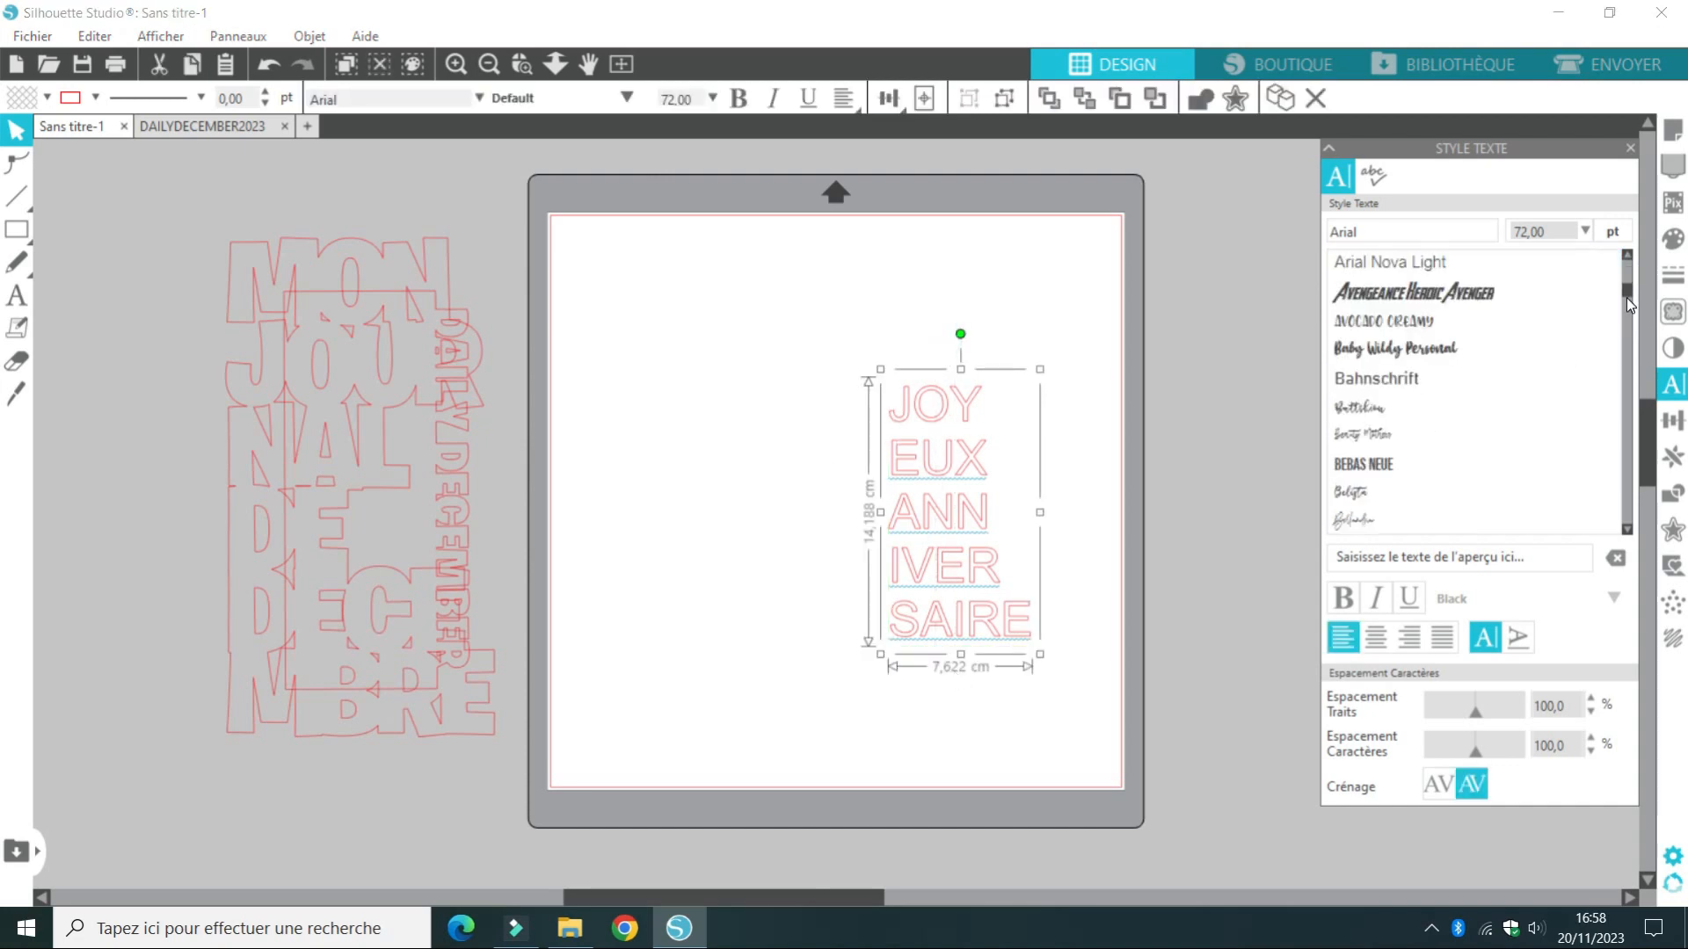
pyautogui.click(1478, 325)
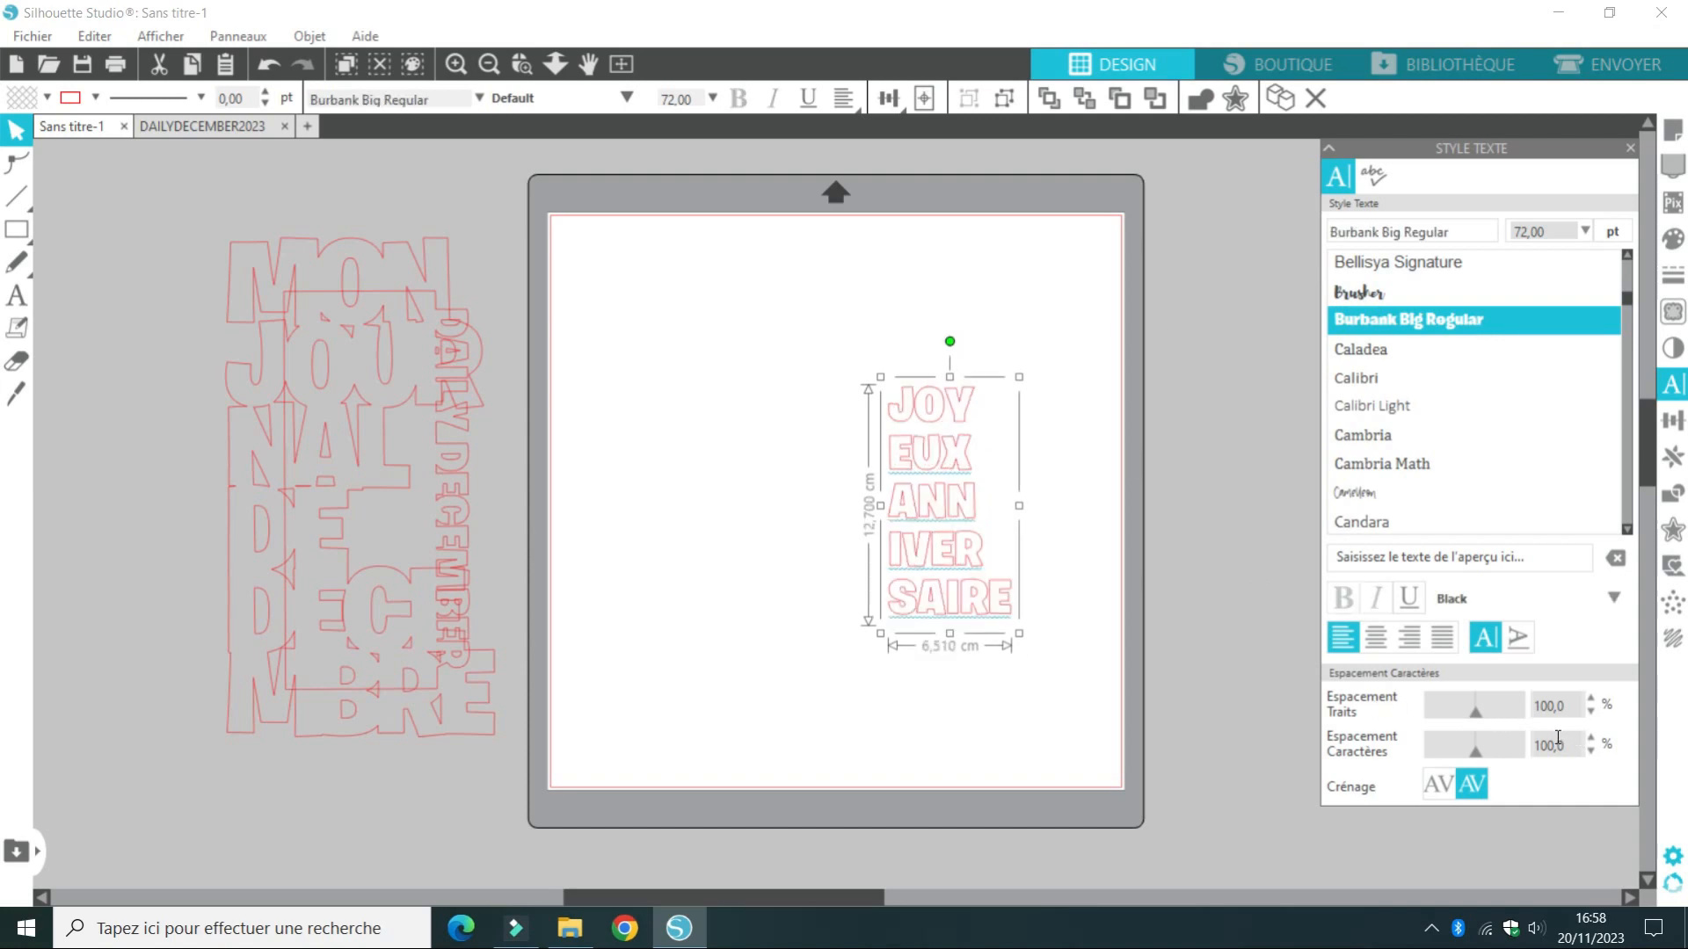
# Tighten the character spacing of the JOYEUX ANNIVERSAIRE text to 88%
pyautogui.click(1594, 749)
pyautogui.click(1595, 749)
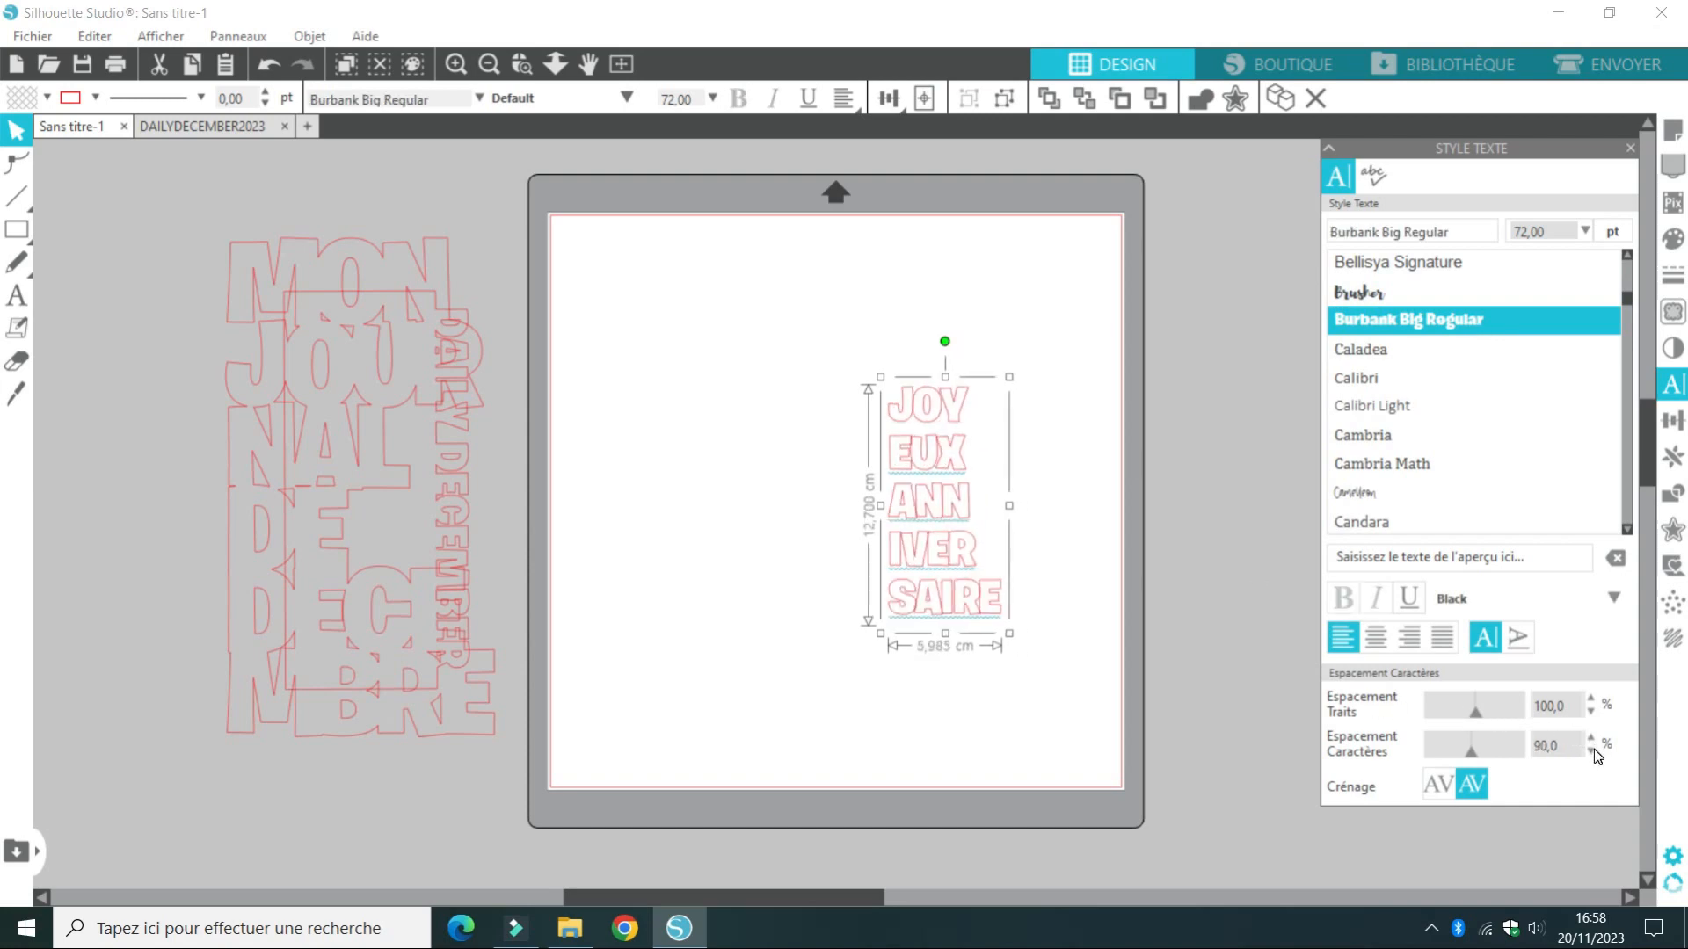
pyautogui.click(1594, 750)
pyautogui.click(1594, 751)
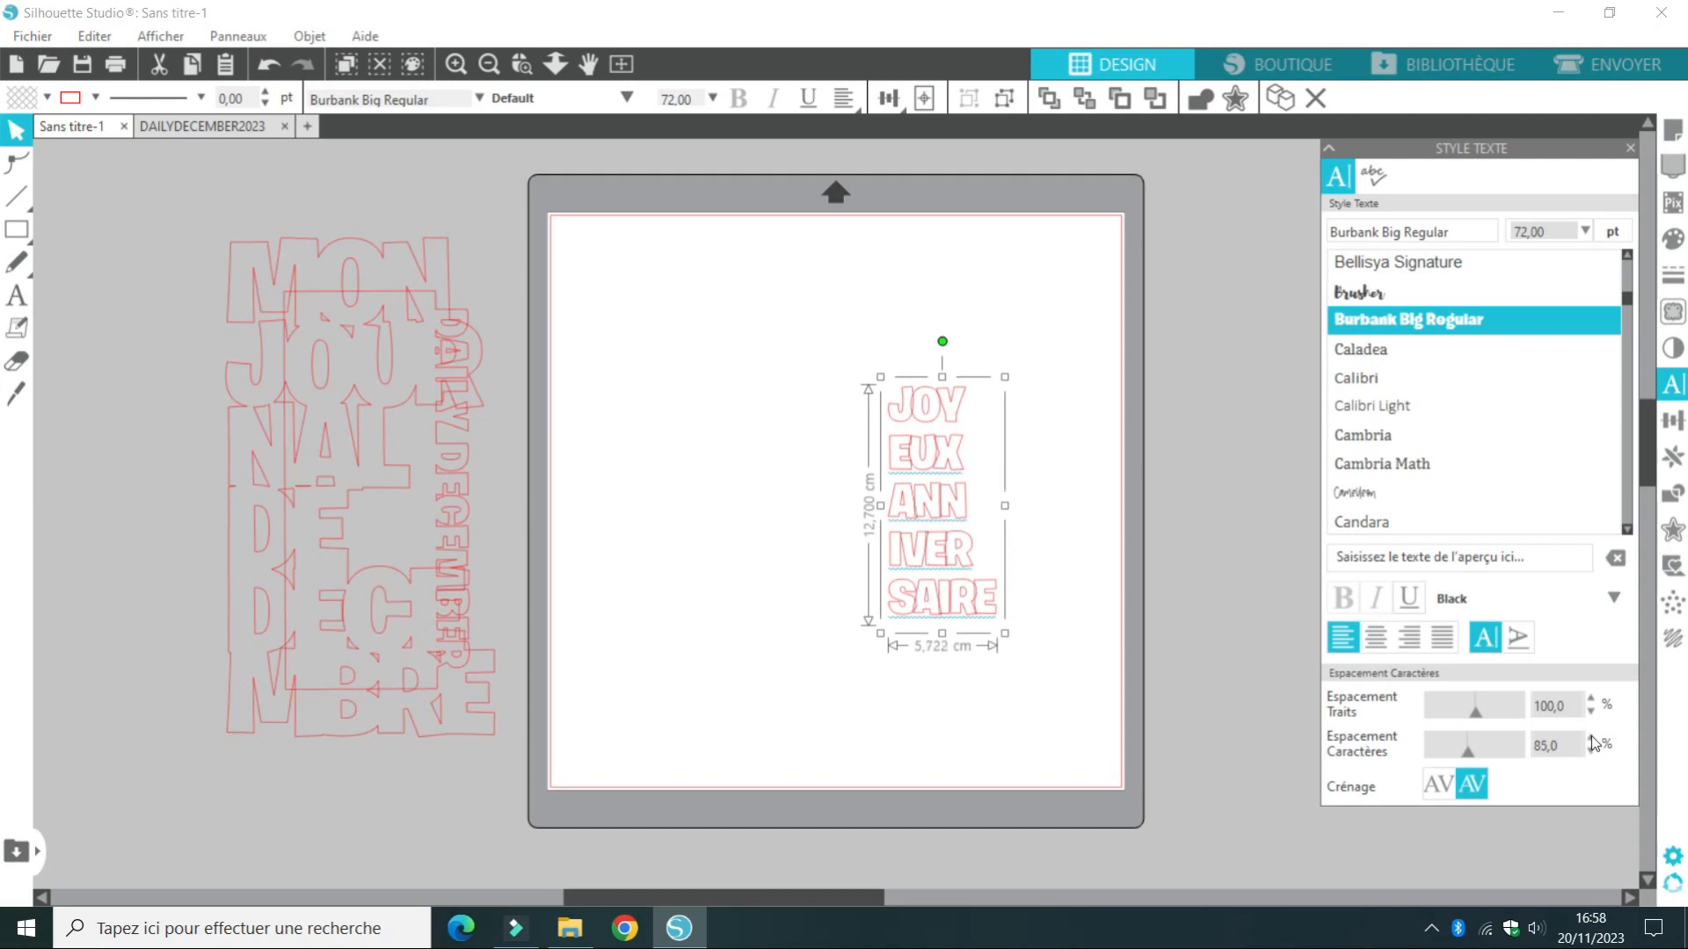
pyautogui.doubleClick(1541, 745)
pyautogui.write('88')
pyautogui.press('Return')
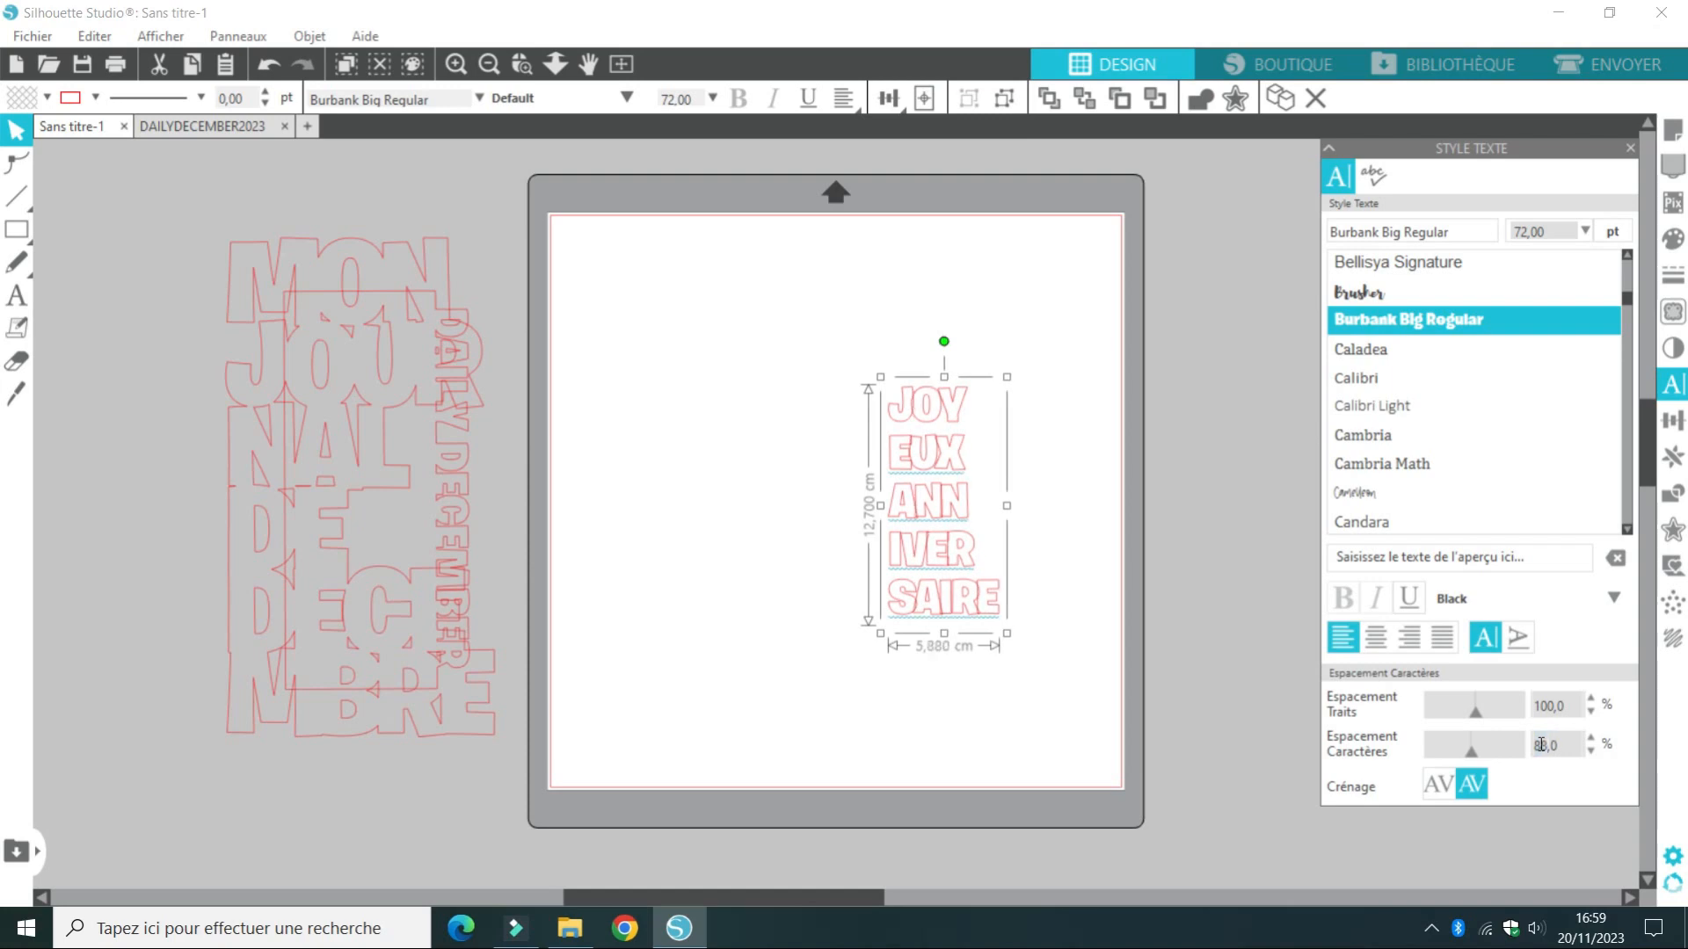
# Reduce the line spacing of the stacked text to 68% so that its lines overlap
pyautogui.doubleClick(1567, 702)
pyautogui.click(1592, 715)
pyautogui.click(1592, 715)
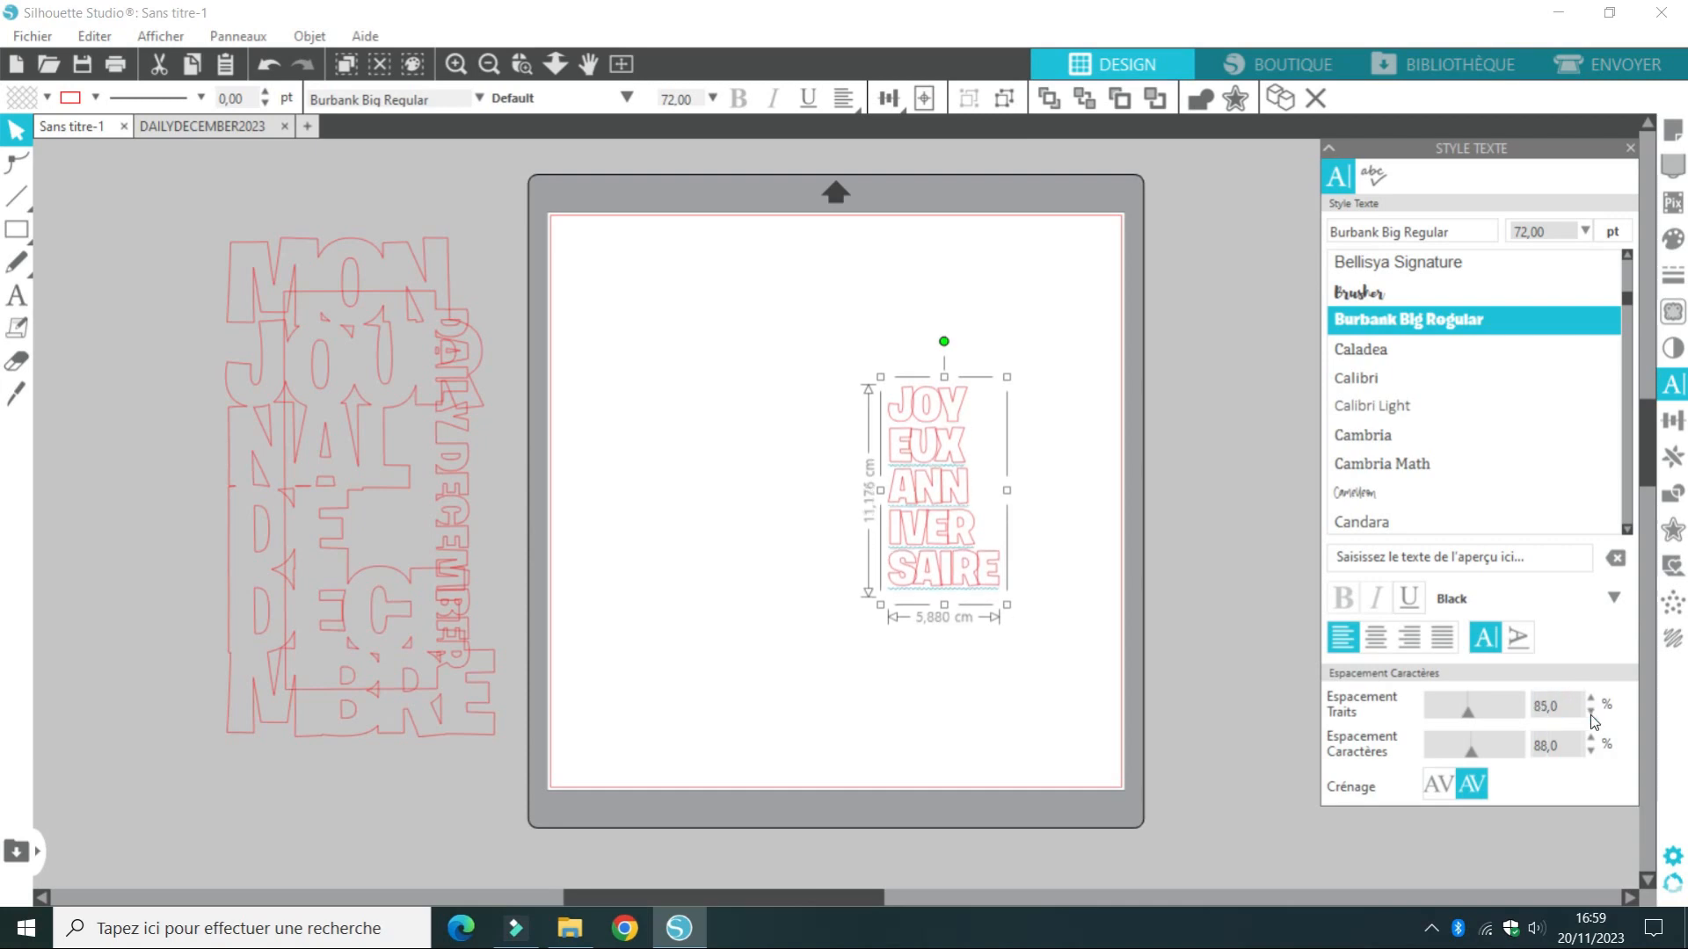
pyautogui.click(1591, 715)
pyautogui.click(1591, 715)
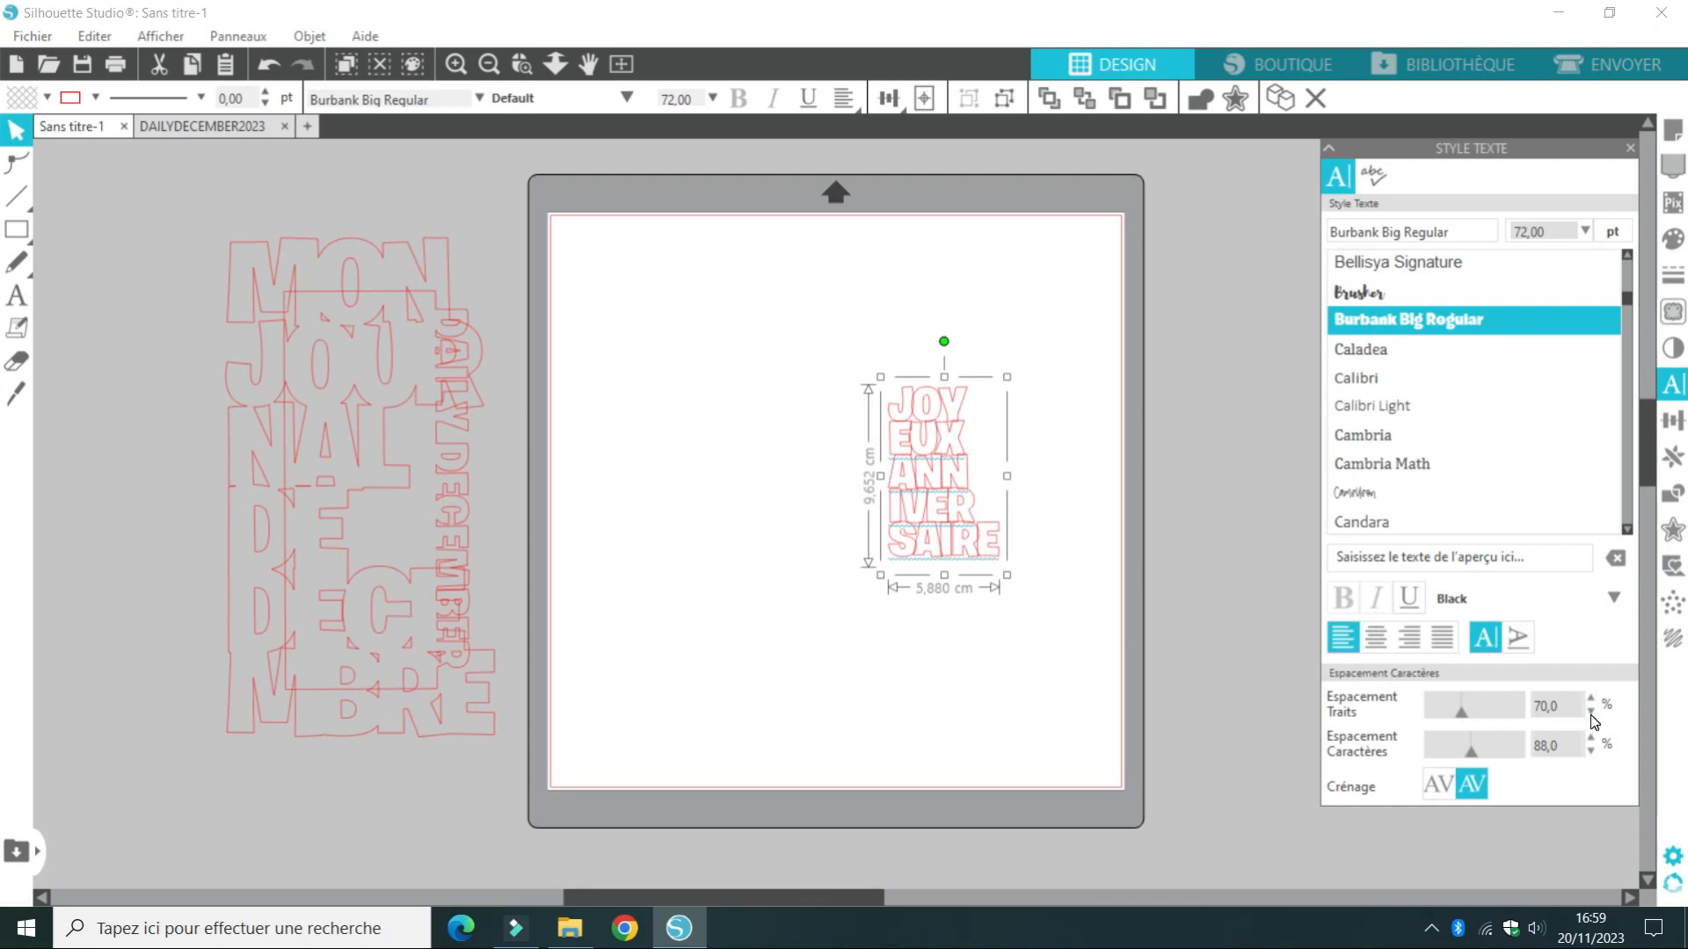
pyautogui.doubleClick(1552, 707)
pyautogui.write('68')
pyautogui.press('Return')
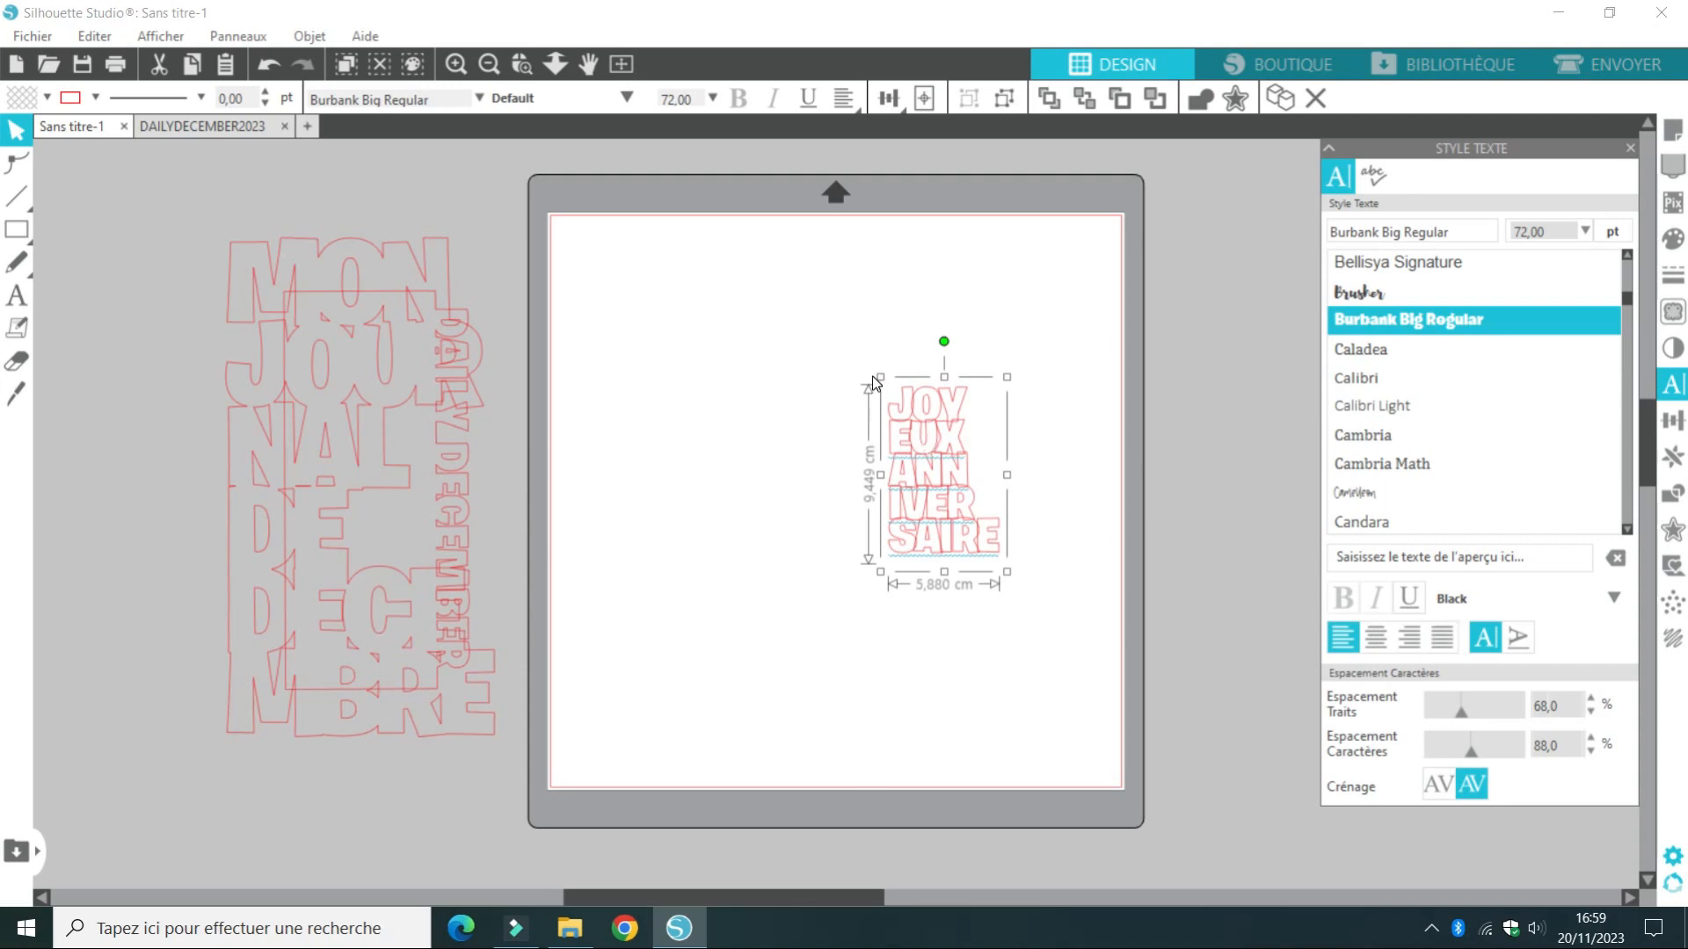
# Enlarge the stacked text to about 13.2 × 21.2 cm near the middle of the mat and fill it with blue-violet
pyautogui.moveTo(880, 377); pyautogui.dragTo(720, 171)
pyautogui.moveTo(824, 381); pyautogui.dragTo(729, 457)
pyautogui.click(46, 99)
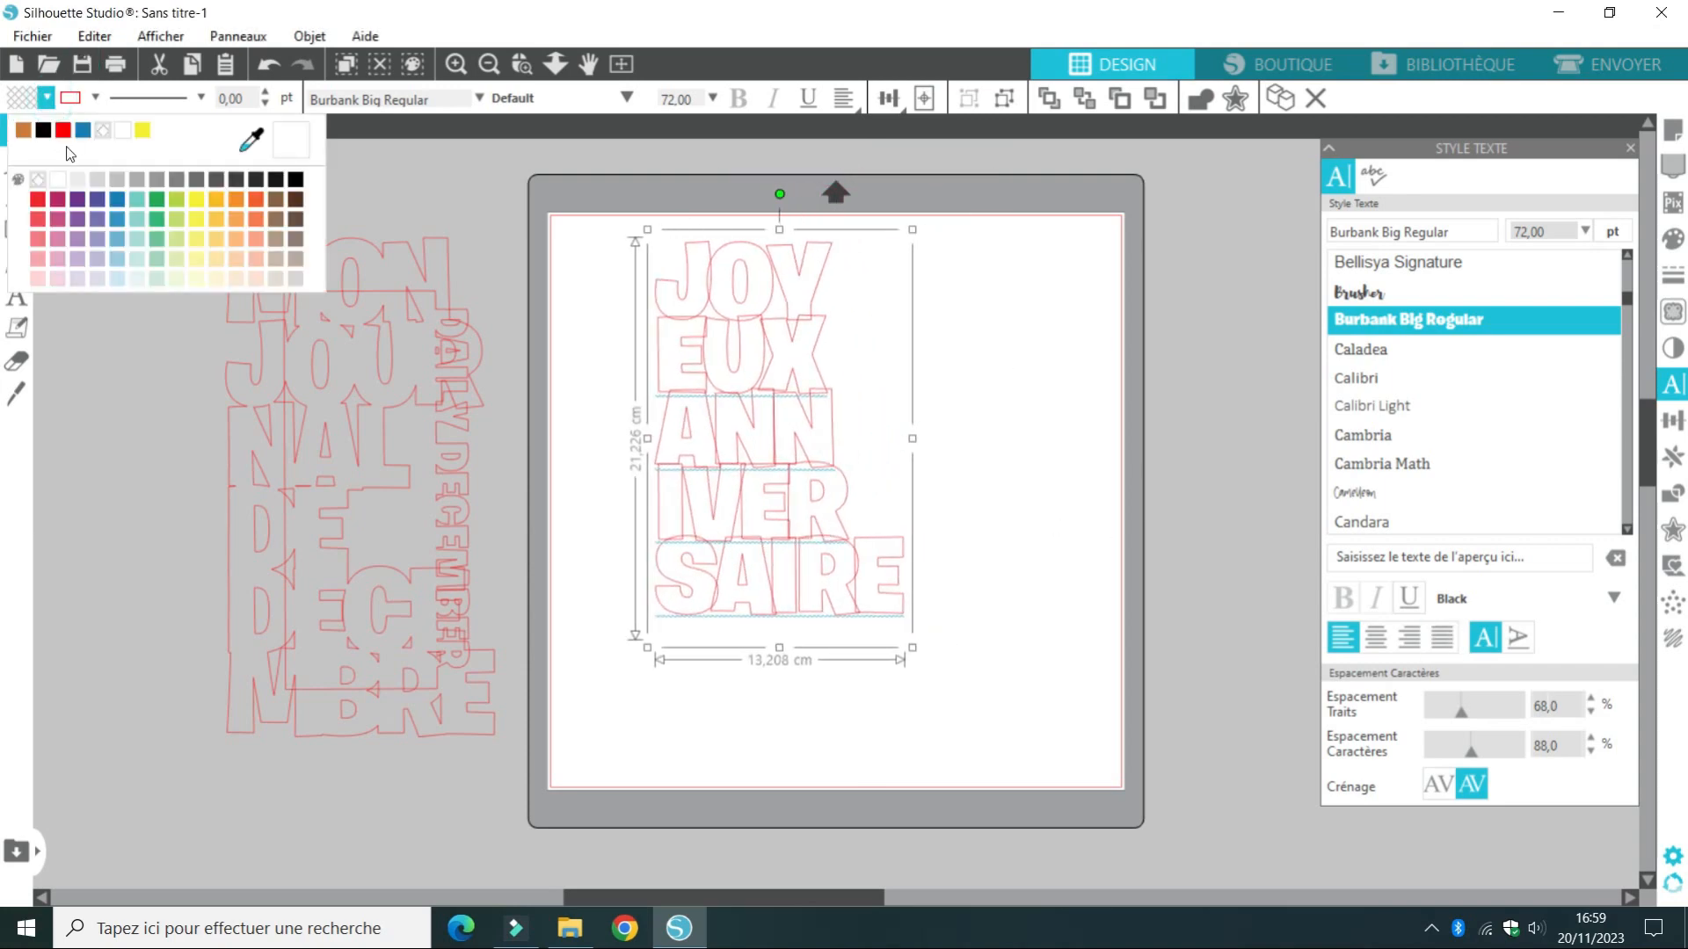
pyautogui.click(97, 200)
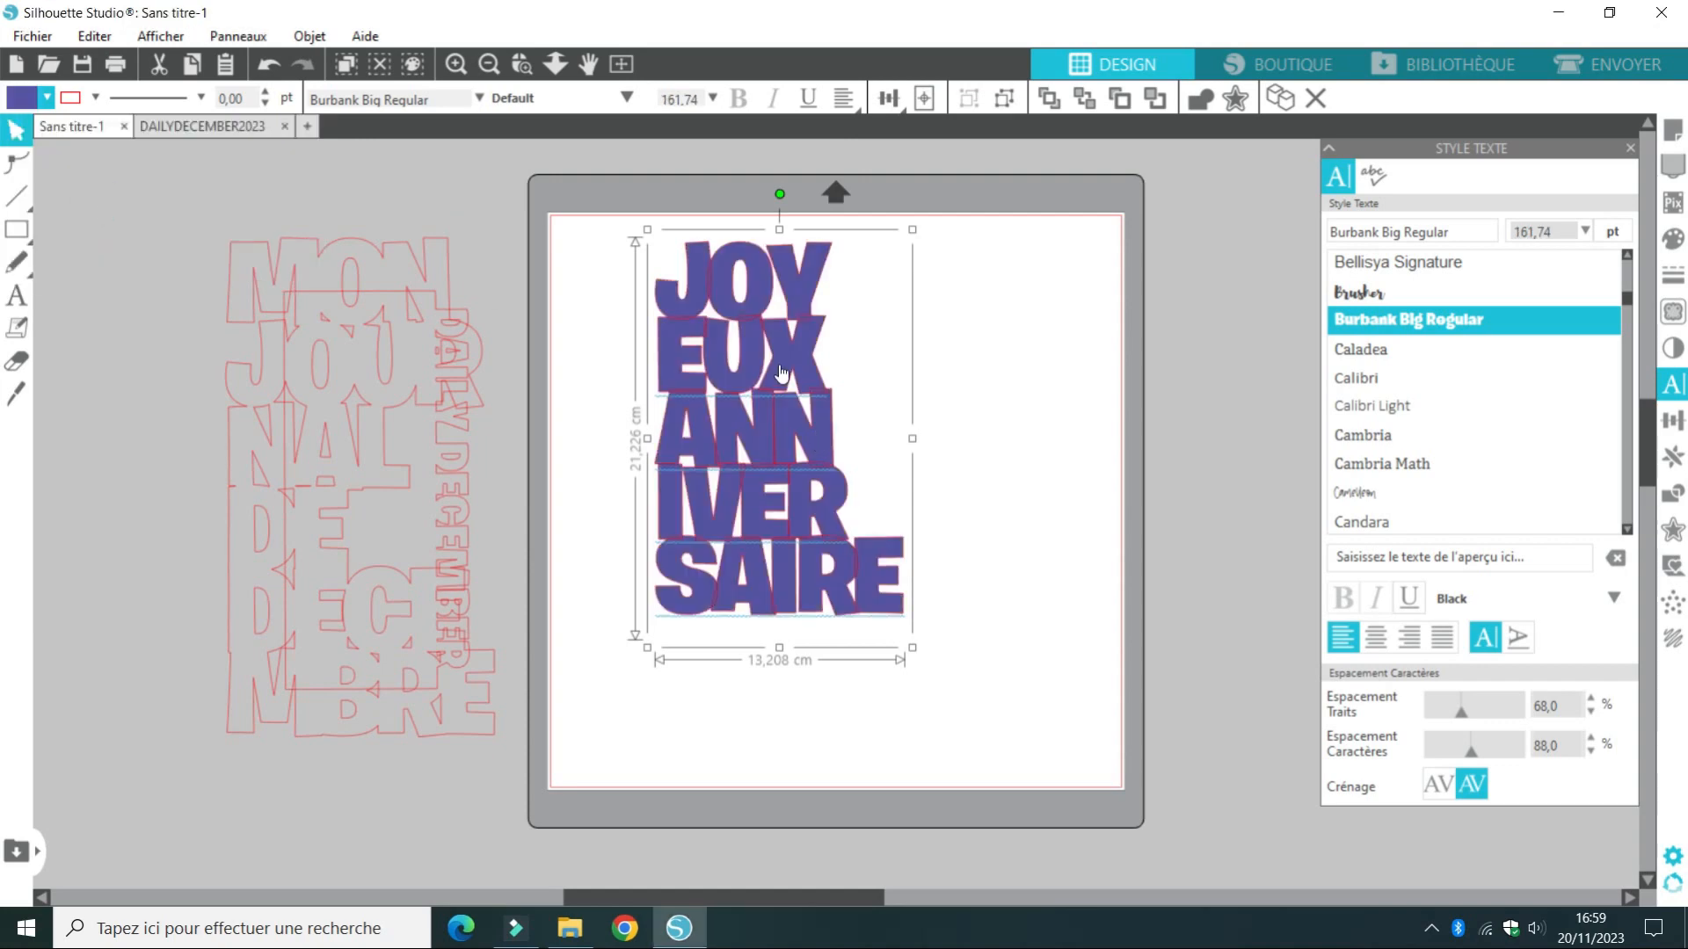
pyautogui.moveTo(778, 376); pyautogui.dragTo(834, 413)
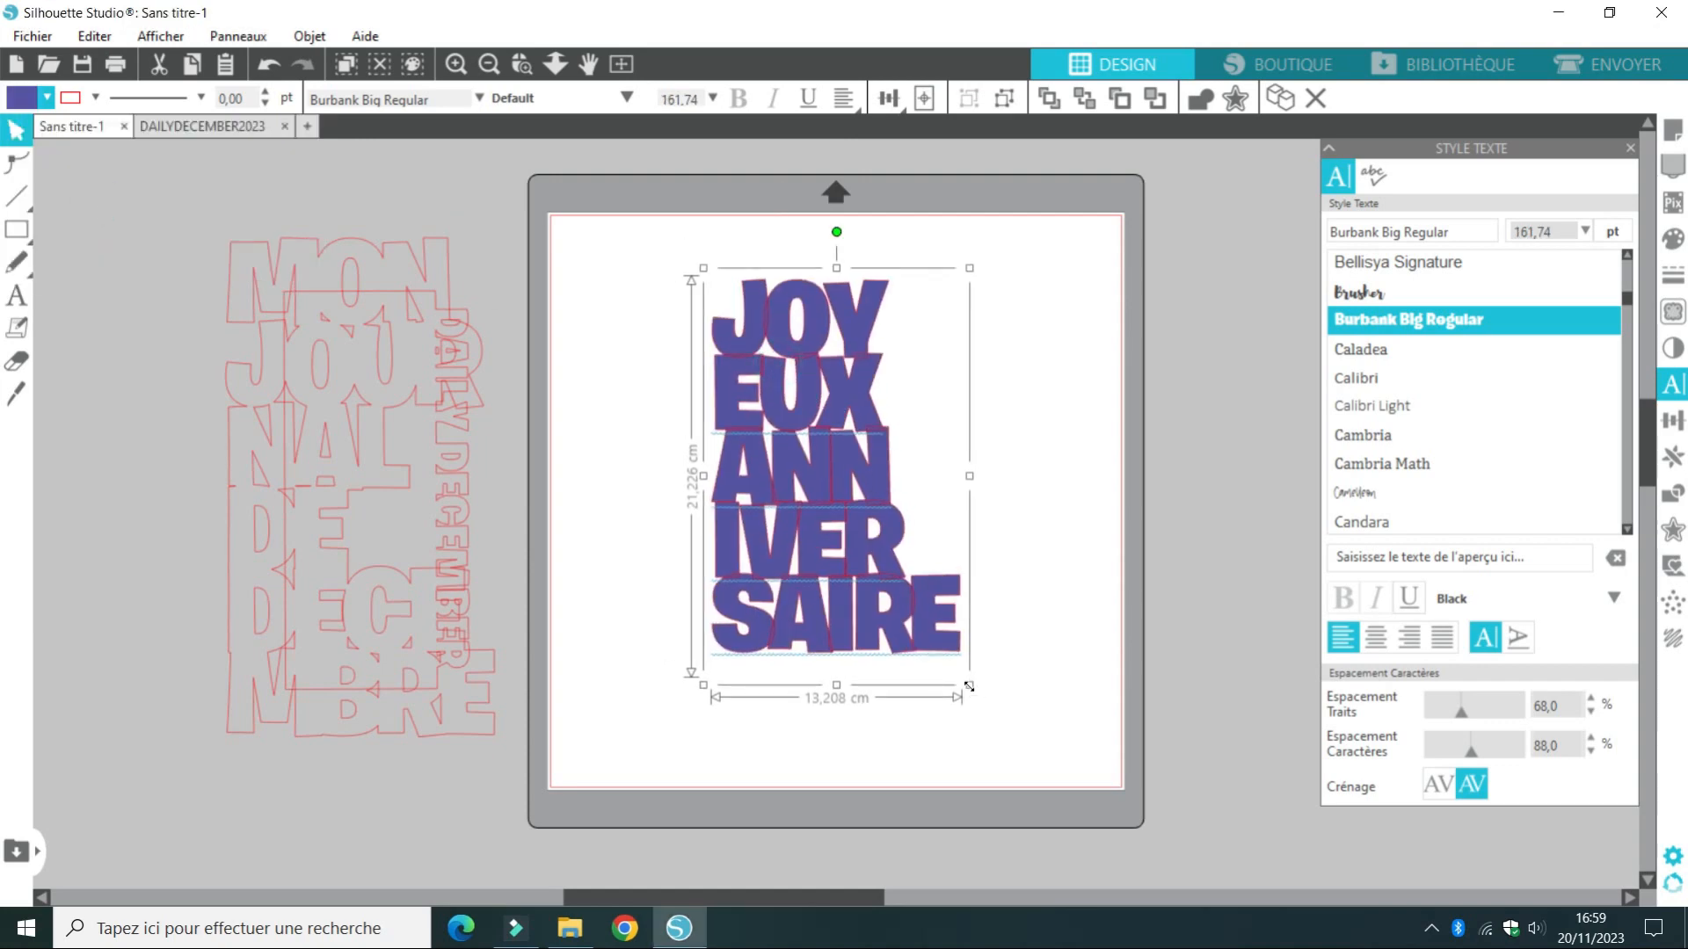
# Try welding the left-aligned stacked text as a path after enlarging it to about 15.85 cm wide
pyautogui.moveTo(969, 685); pyautogui.dragTo(1049, 747)
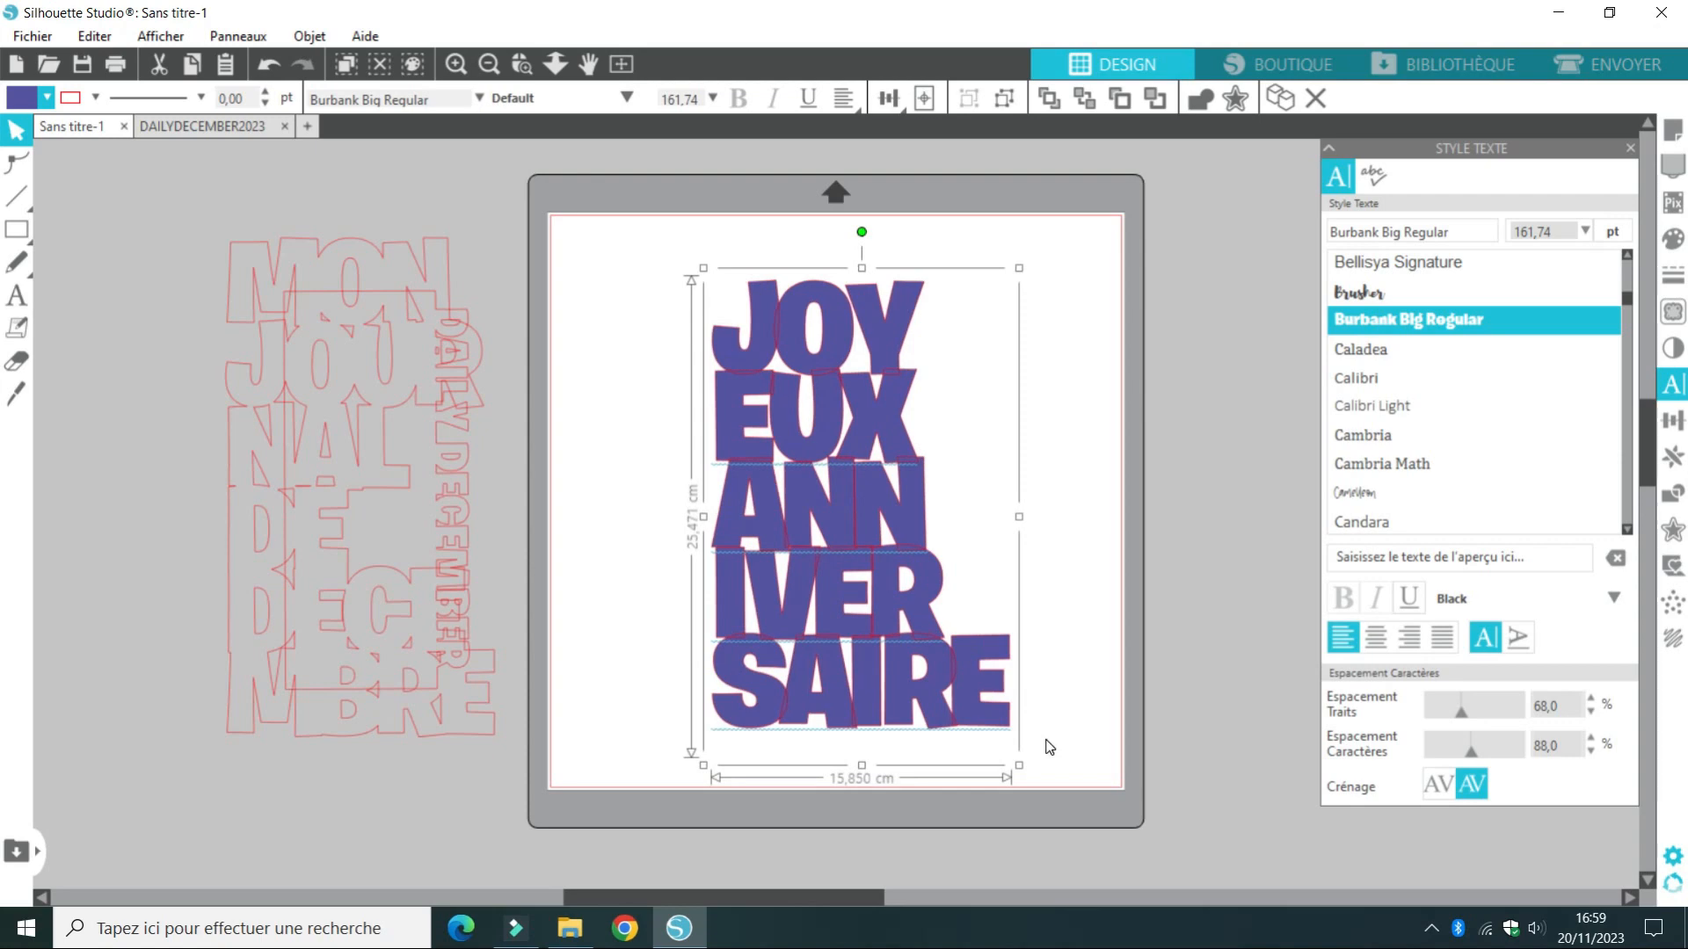
pyautogui.rightClick(872, 492)
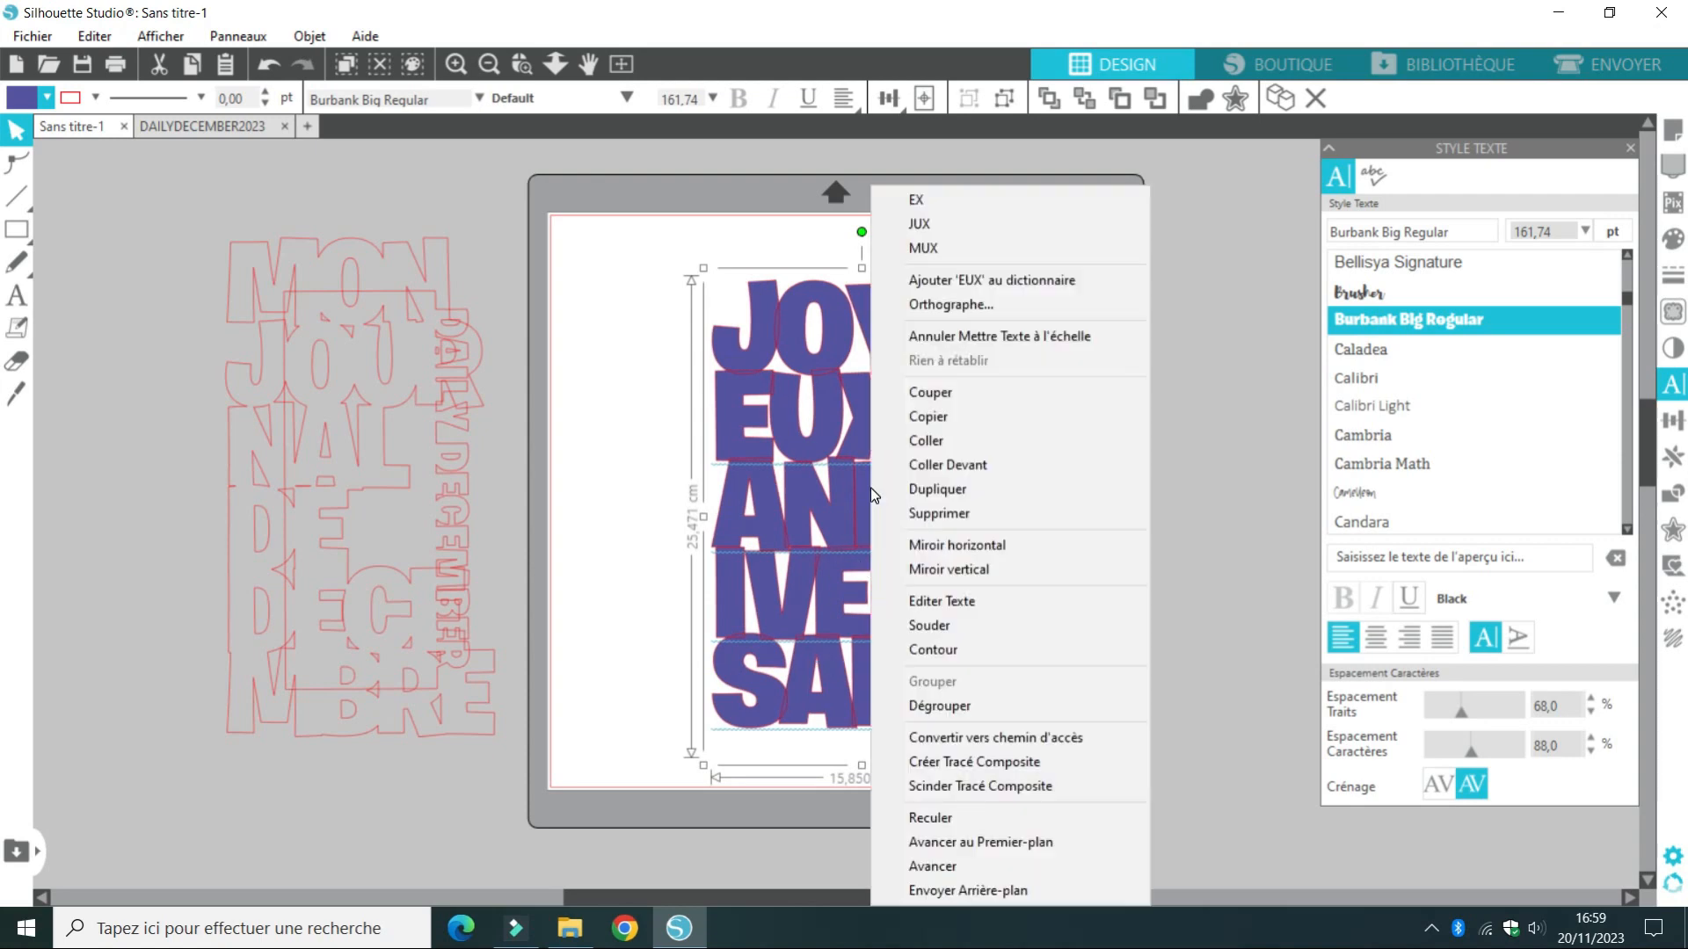
pyautogui.click(948, 757)
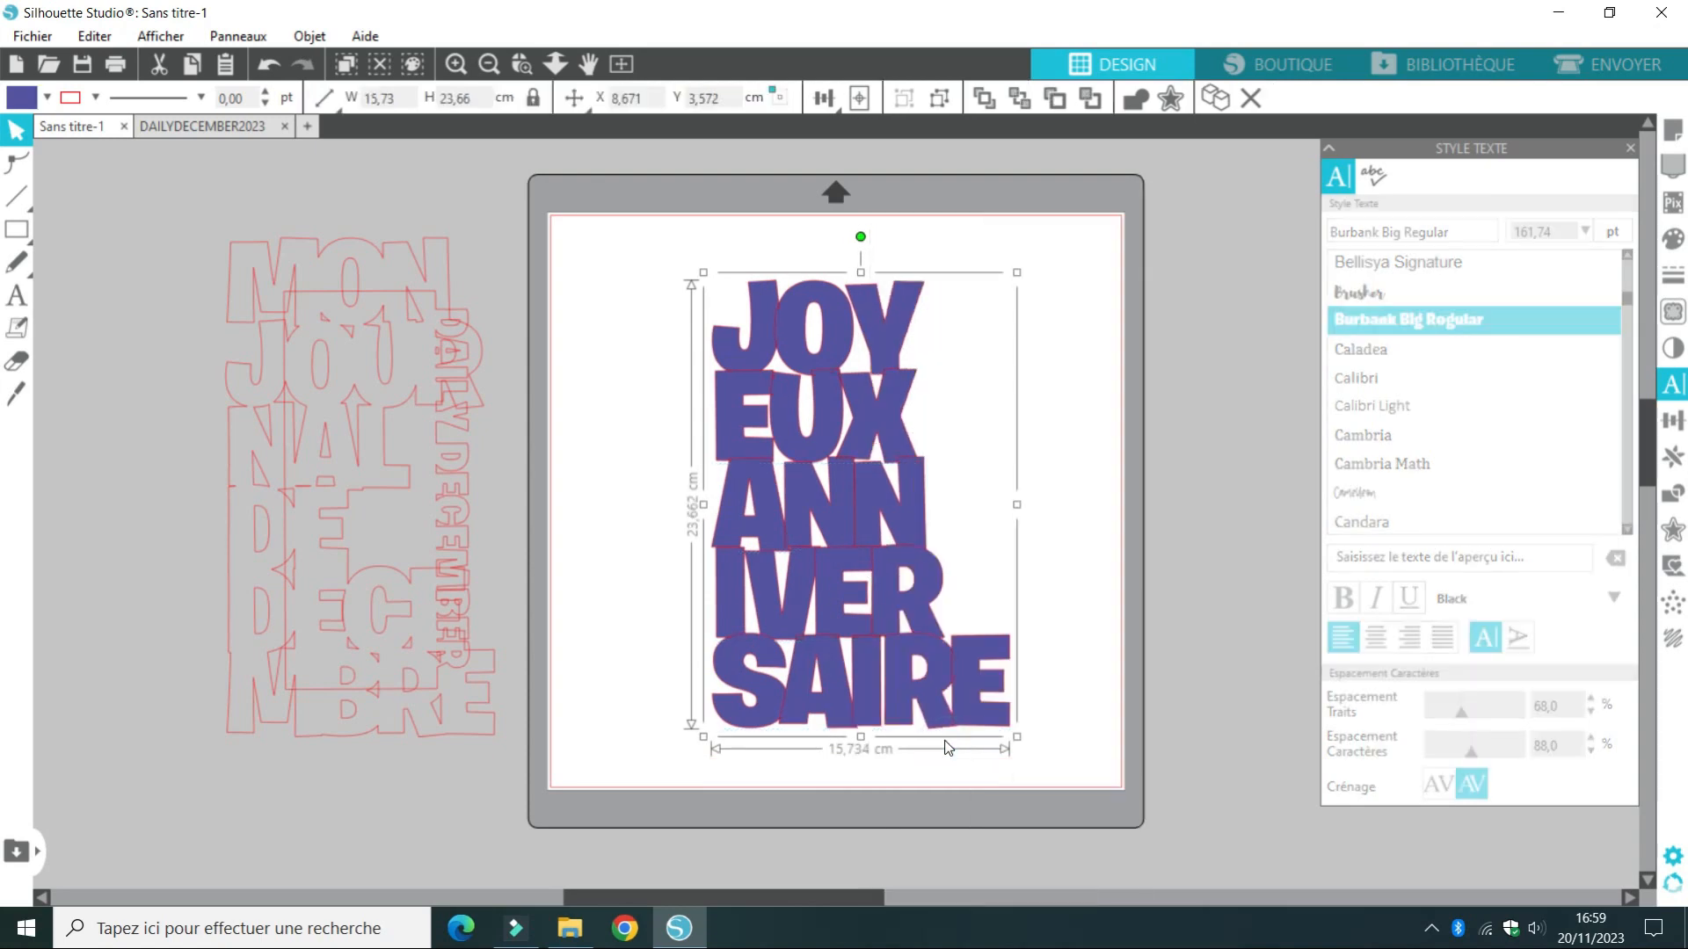
pyautogui.rightClick(861, 519)
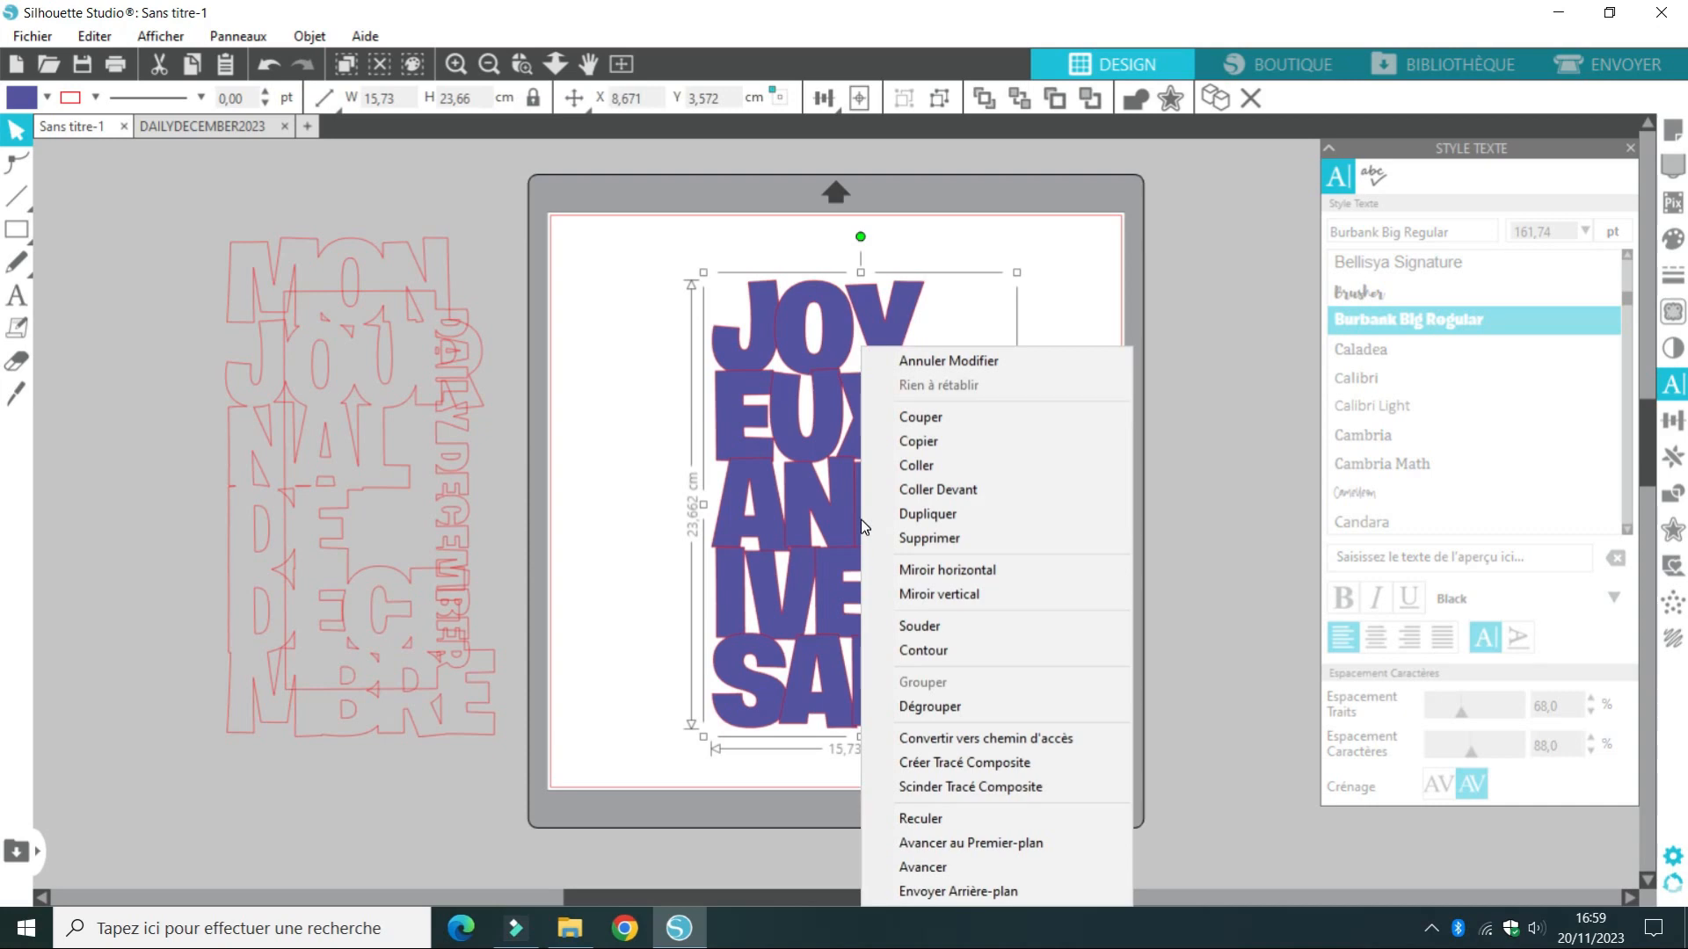
pyautogui.click(935, 625)
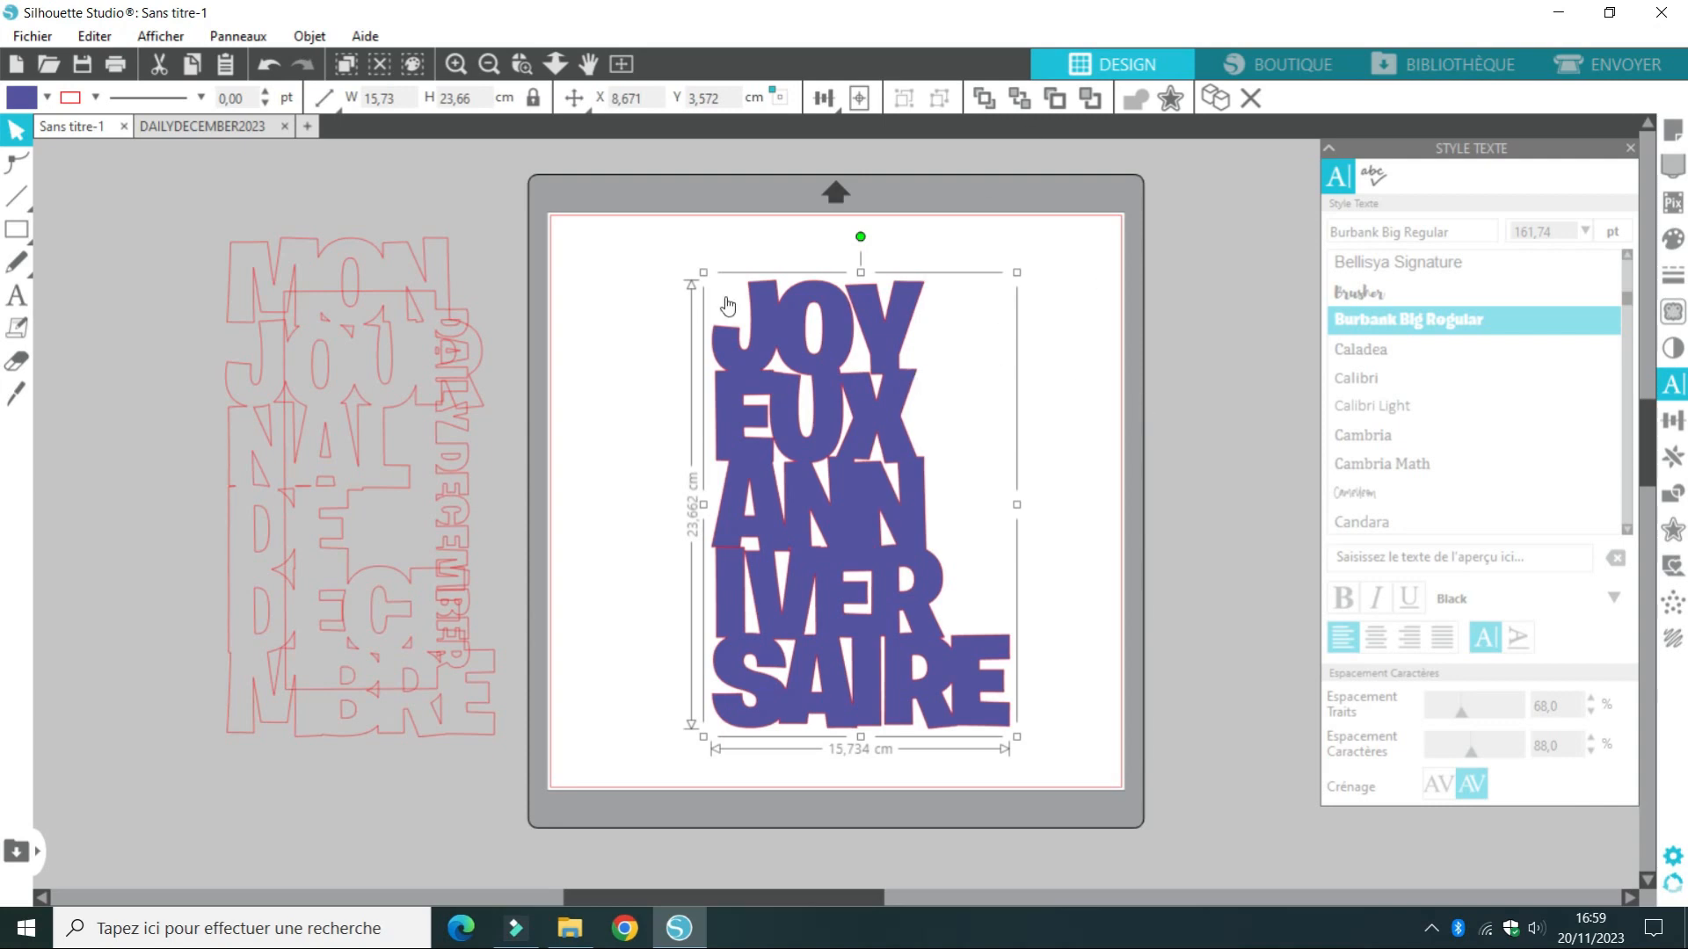
# Undo the weld, the path conversion and the last enlargement of the stacked text
pyautogui.click(267, 66)
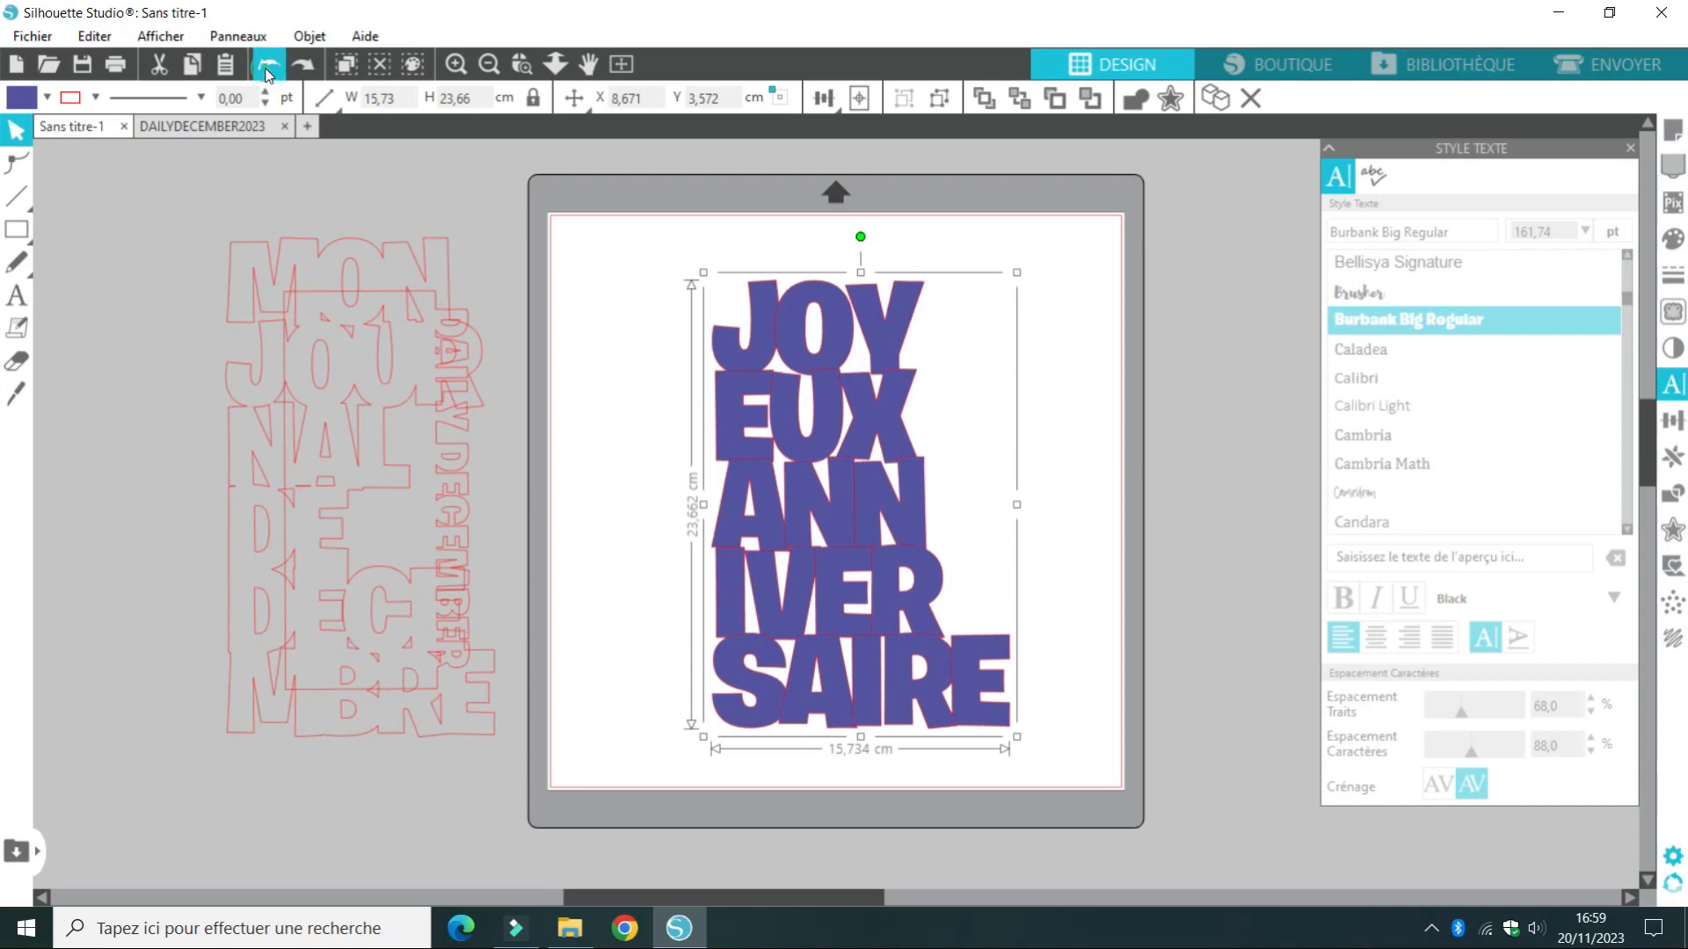
pyautogui.click(267, 67)
pyautogui.click(268, 69)
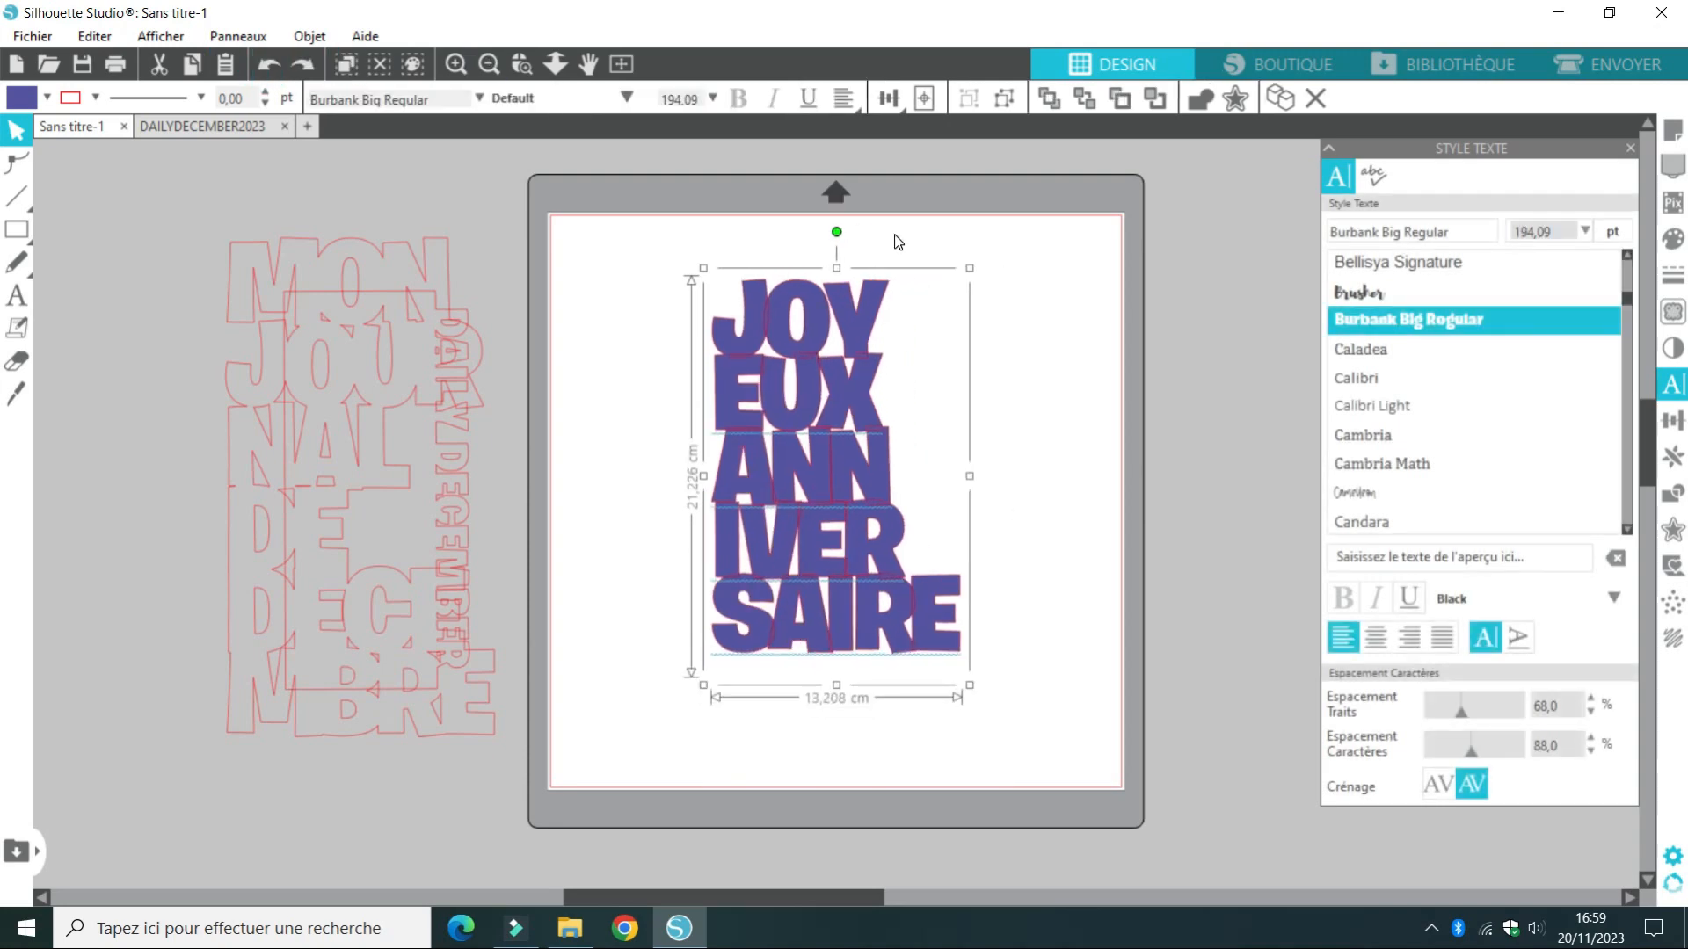
# Try centre and right alignment on the lines of the stacked text
pyautogui.click(853, 106)
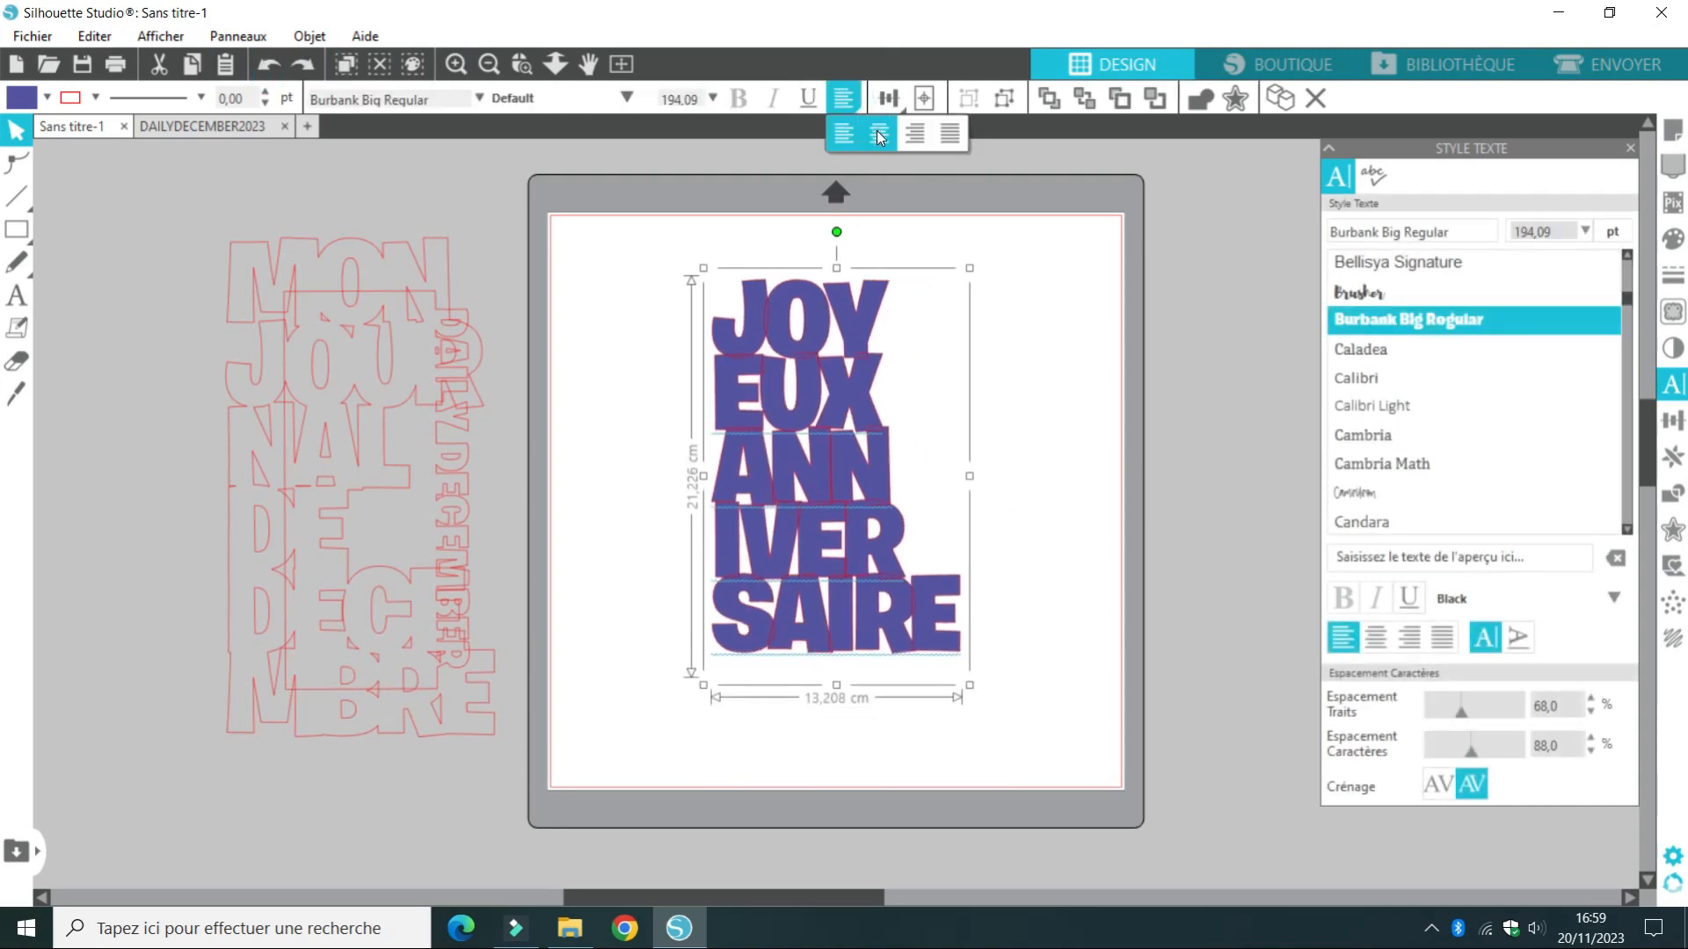
pyautogui.click(877, 133)
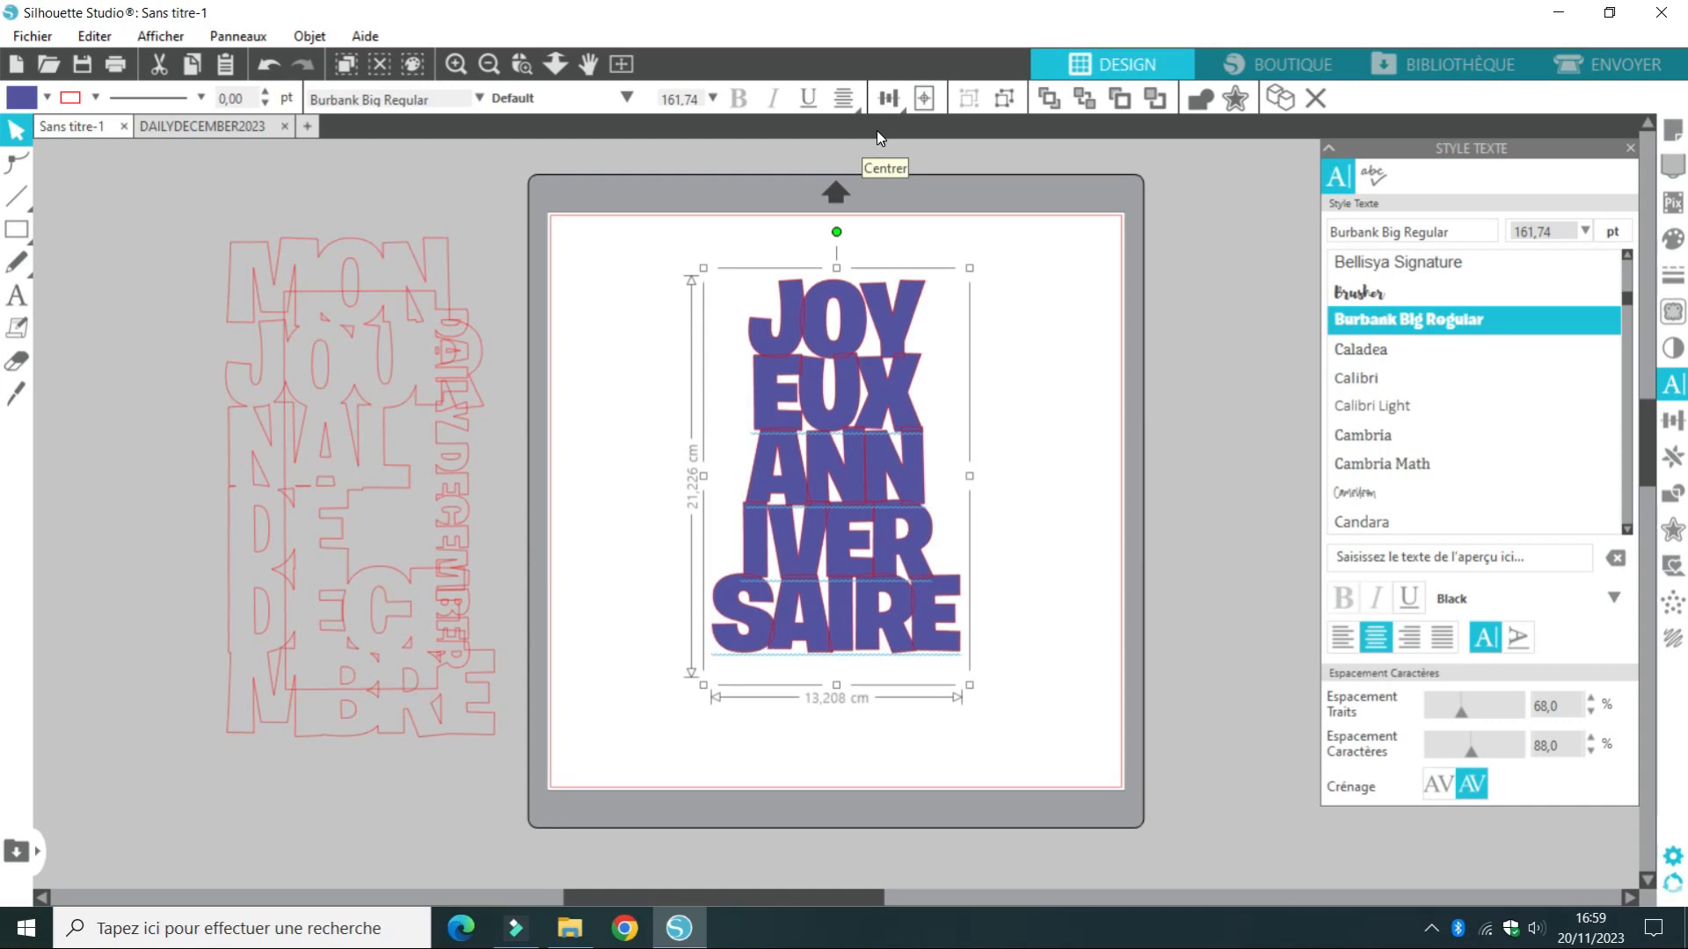
pyautogui.click(848, 97)
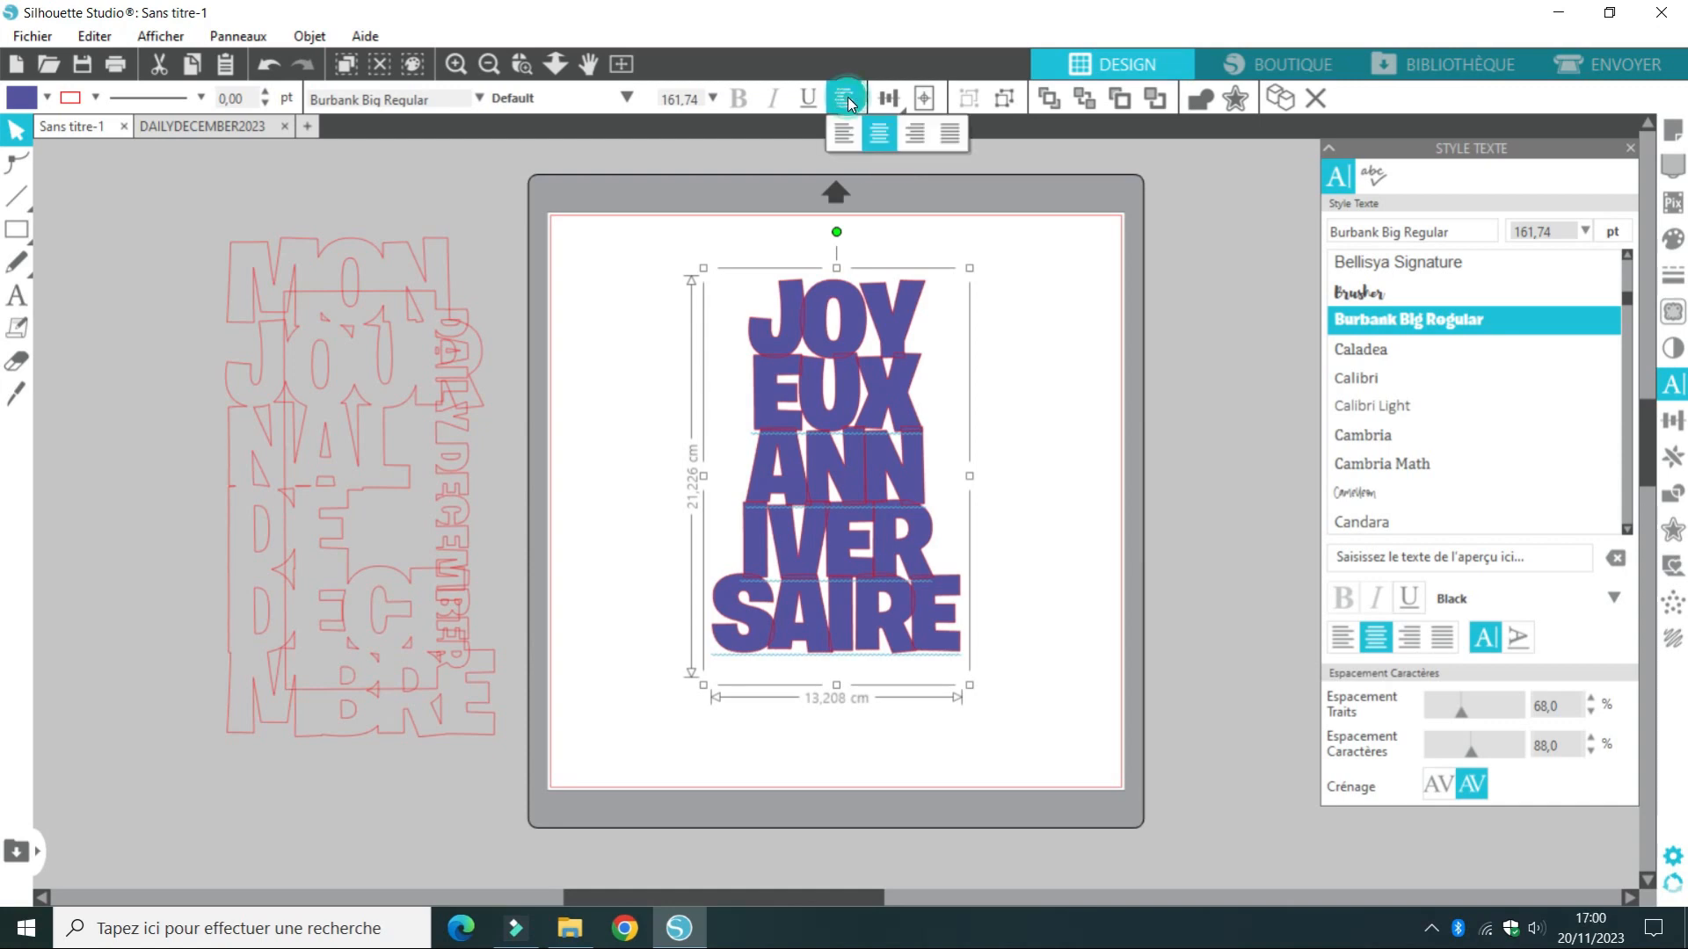
pyautogui.click(913, 129)
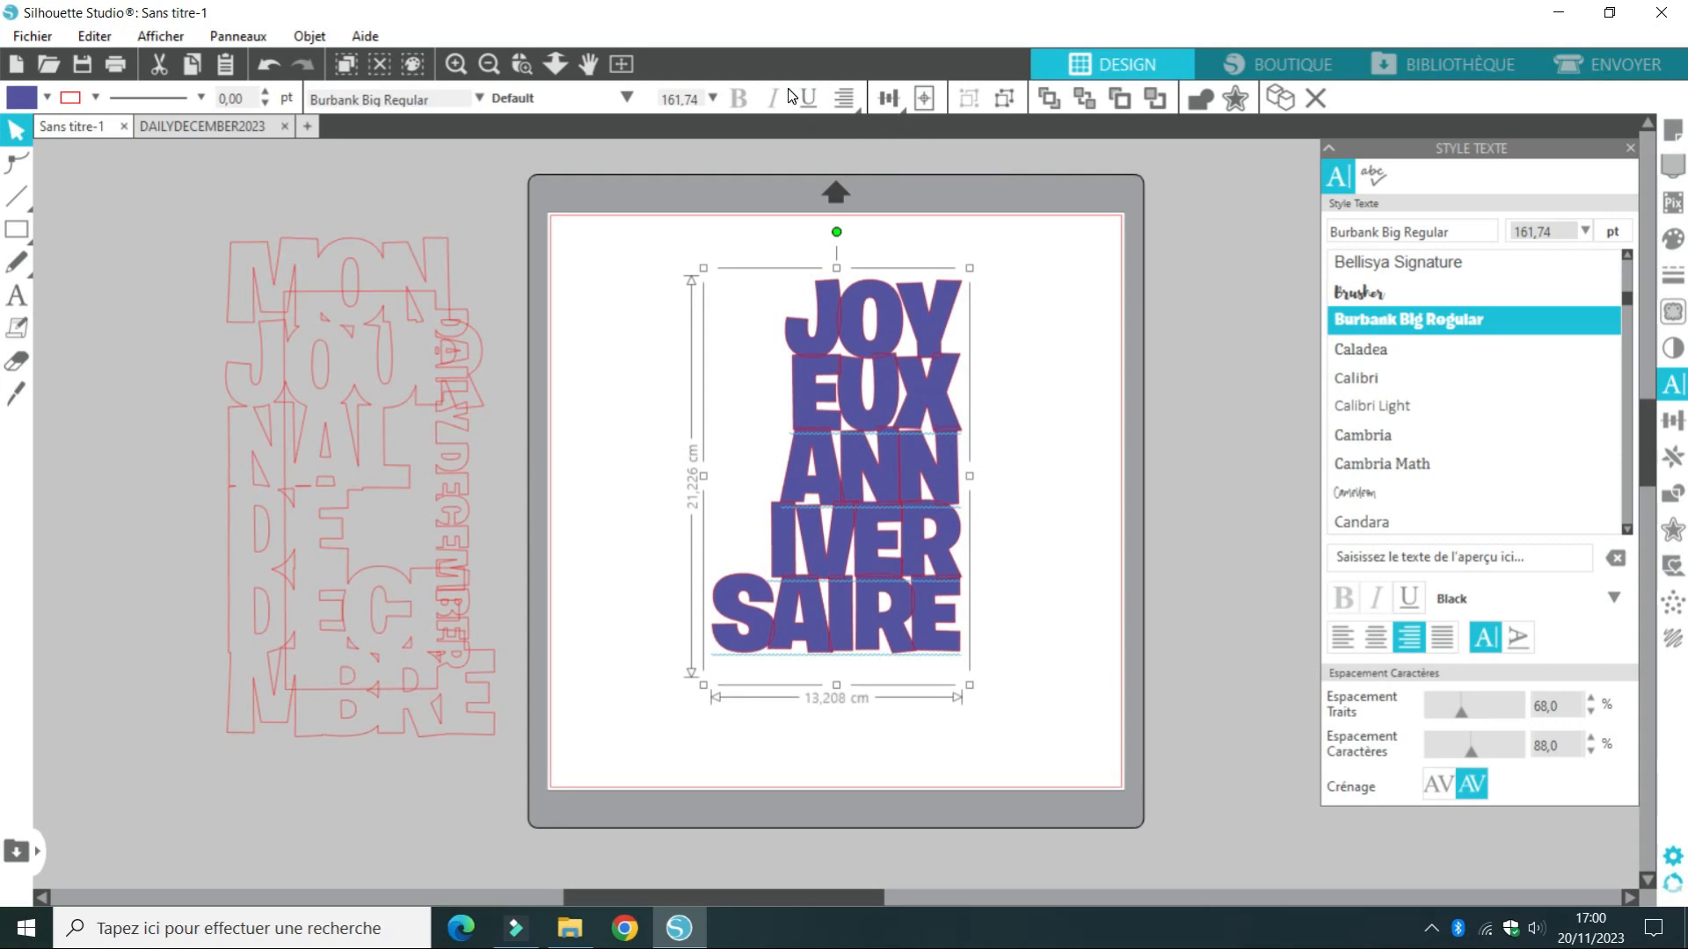
# Centre-align the lines of the stacked text, leaving the text without underline
pyautogui.click(821, 95)
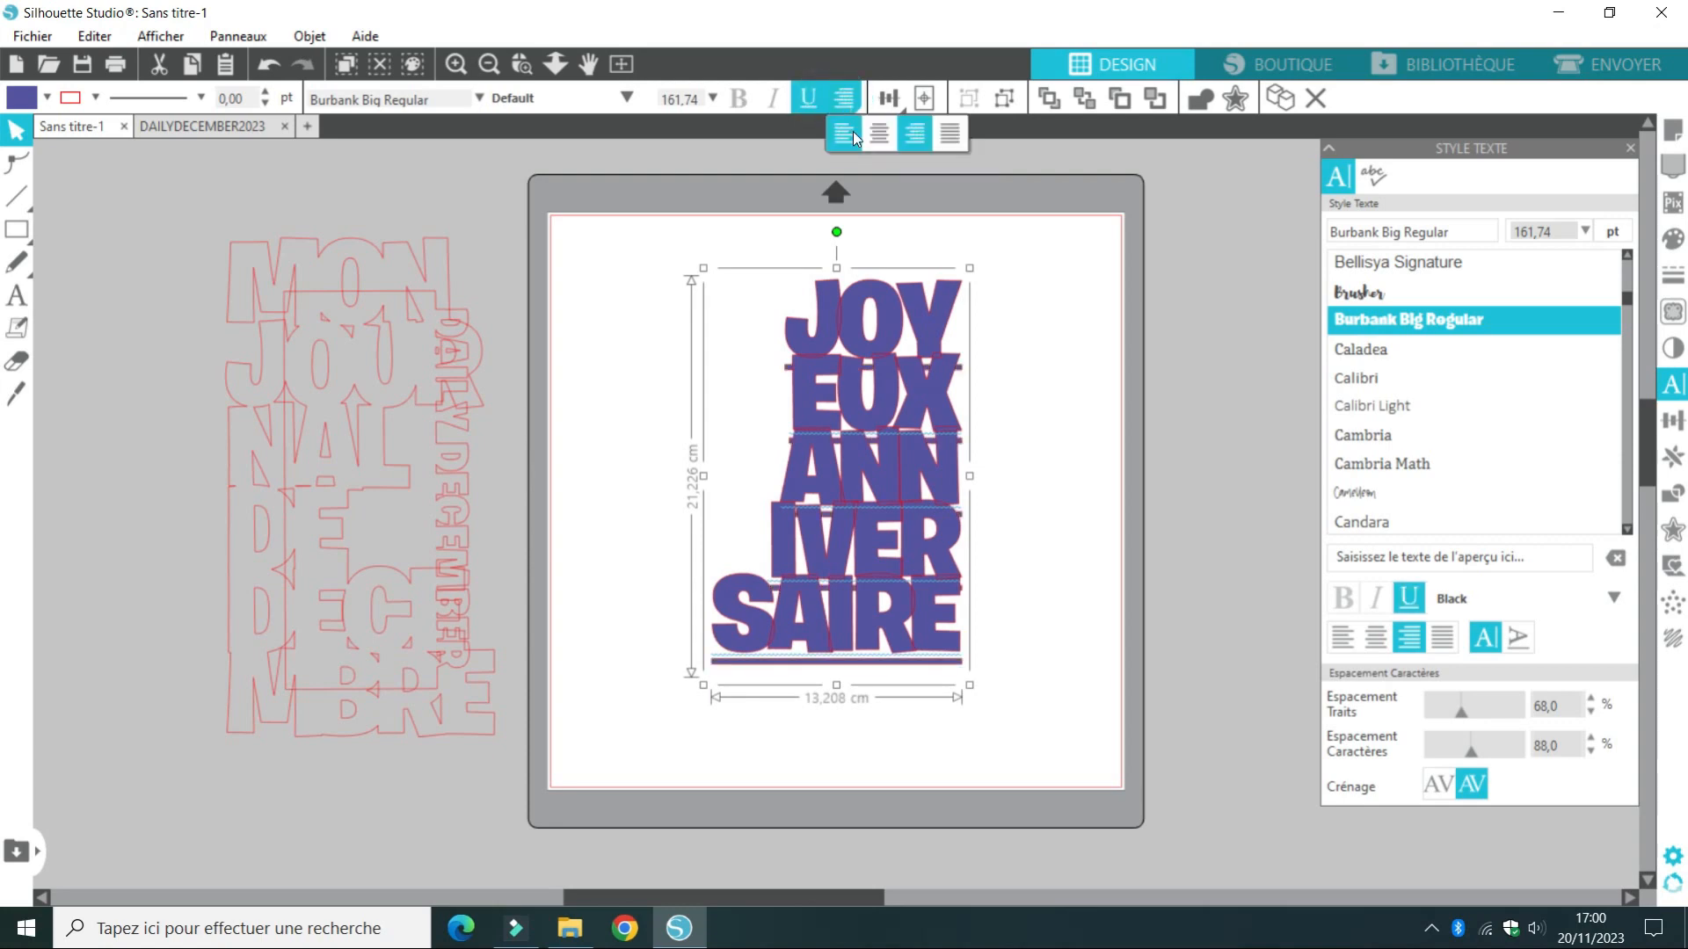
pyautogui.click(845, 98)
pyautogui.click(875, 130)
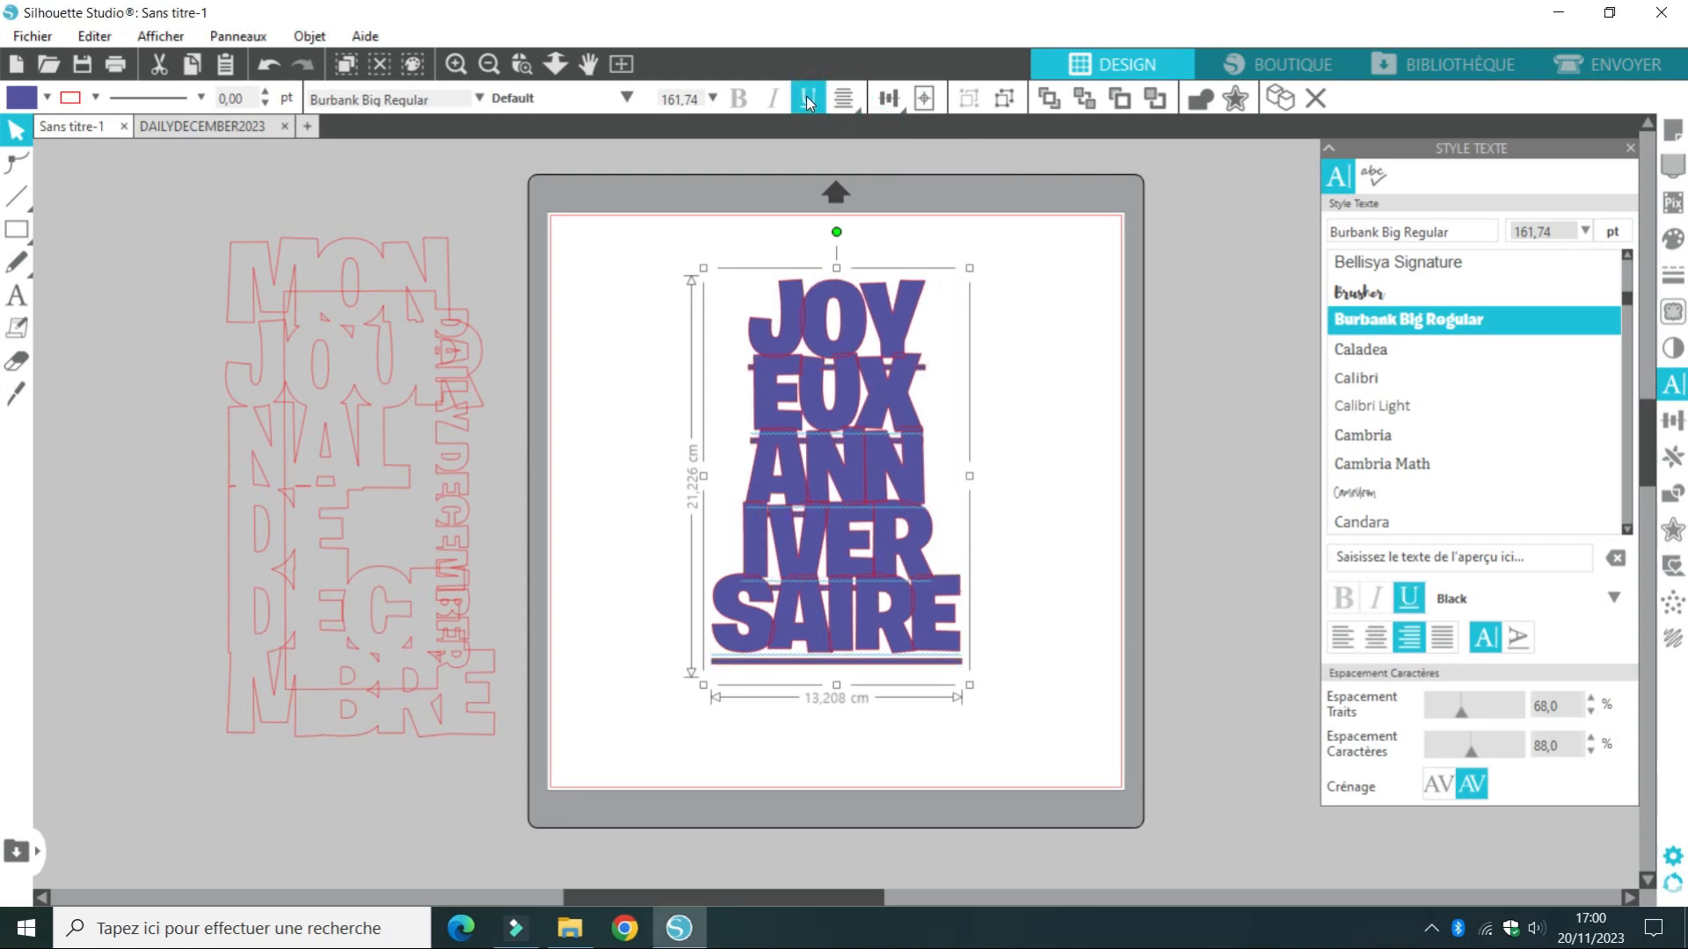
pyautogui.click(805, 97)
pyautogui.click(1002, 430)
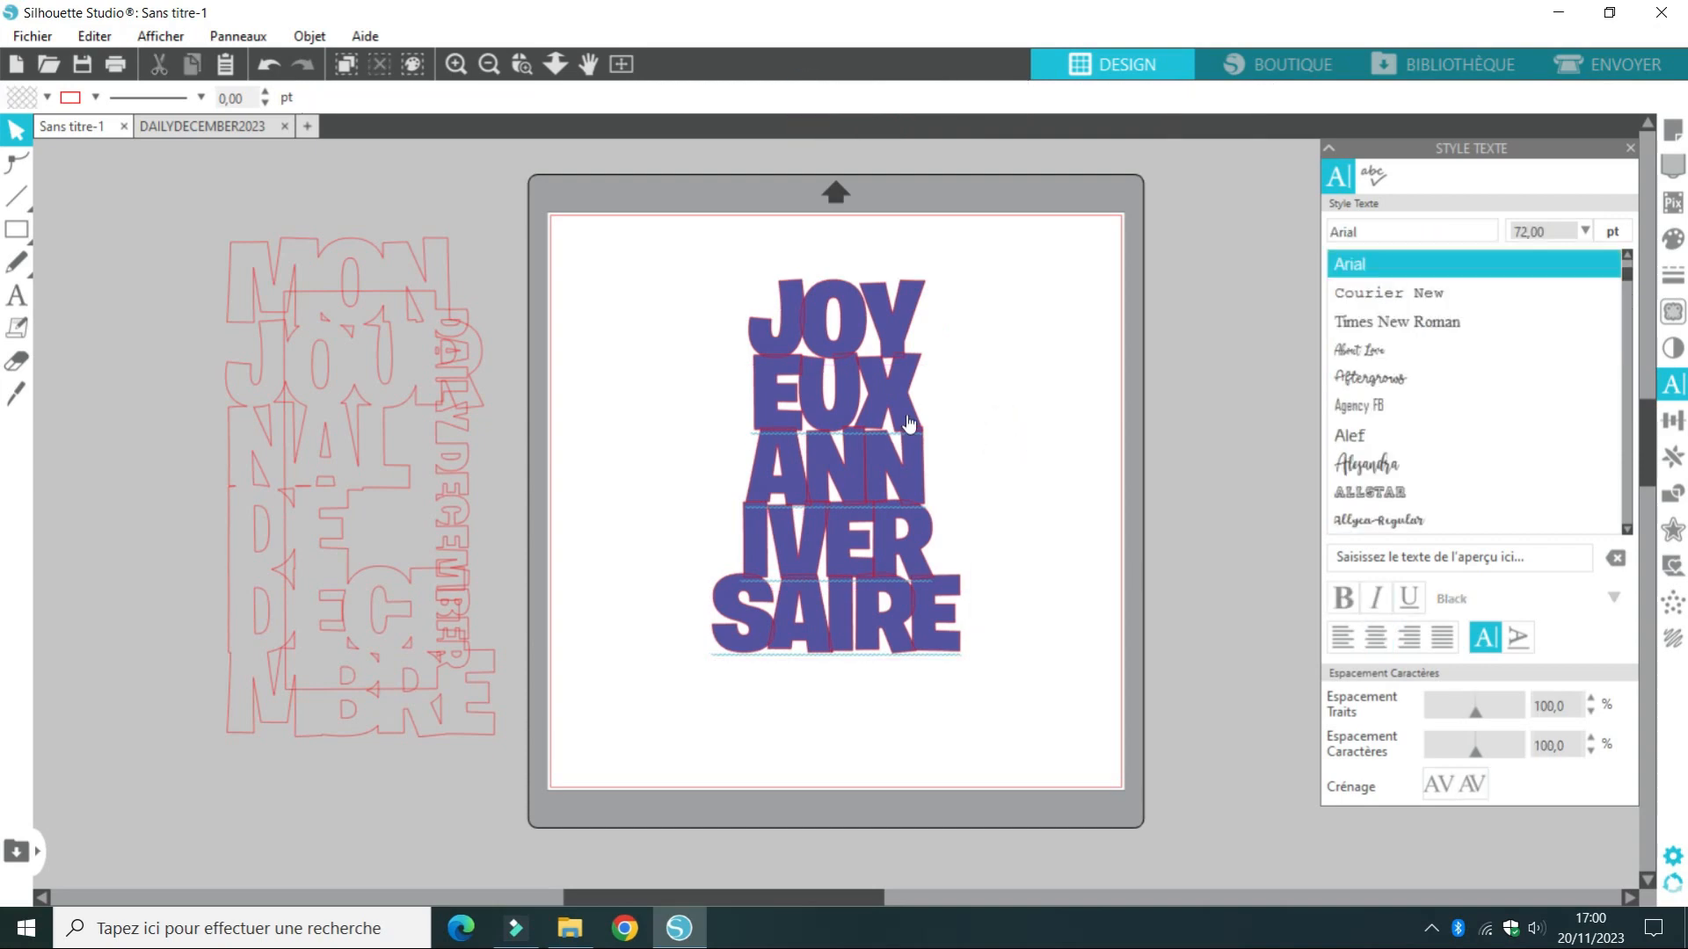
# Convert the centred JOYEUX ANNIVERSAIRE text to a path and weld its letters together
pyautogui.rightClick(905, 414)
pyautogui.click(989, 738)
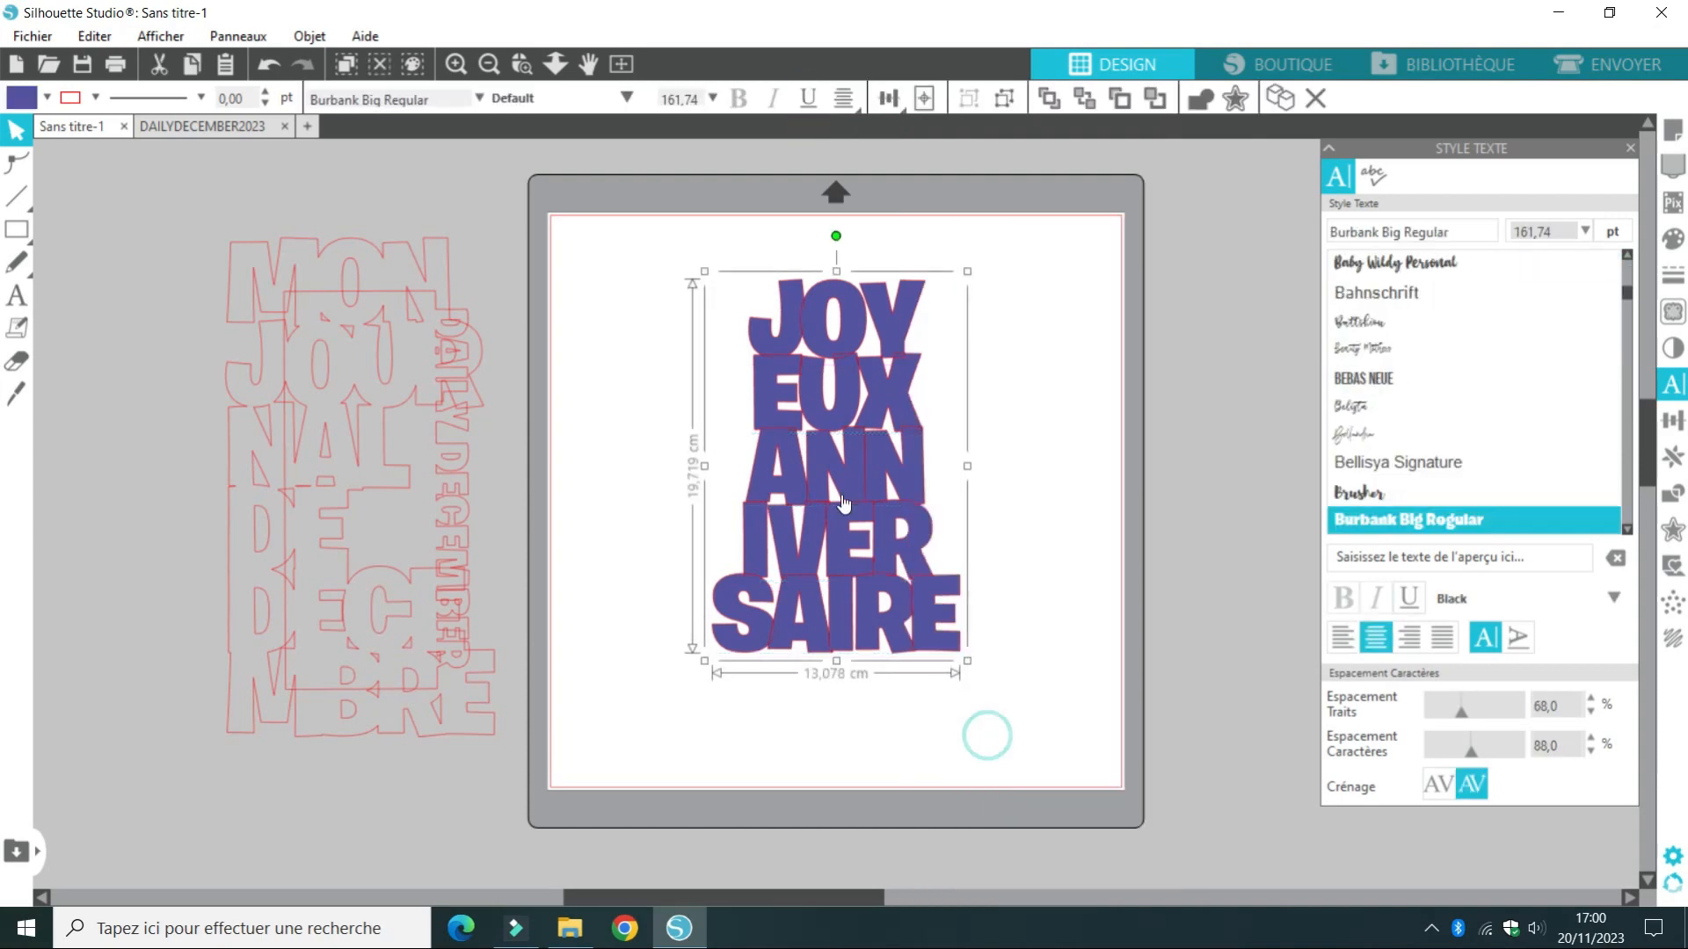
pyautogui.rightClick(807, 411)
pyautogui.click(895, 622)
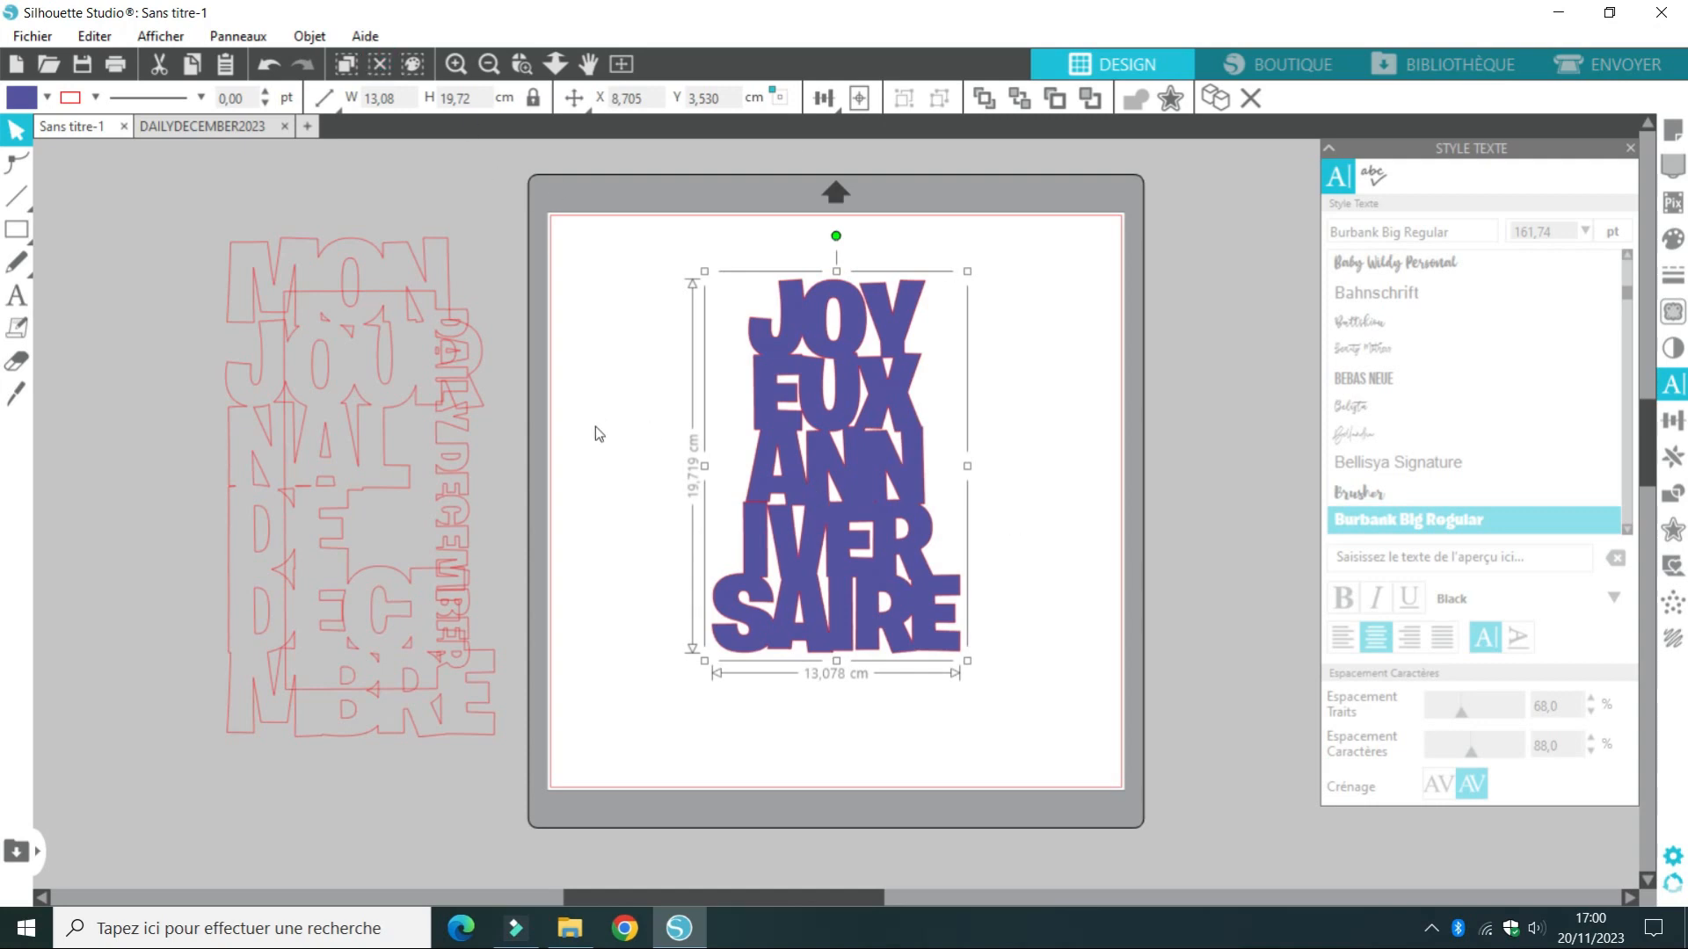
# Fill the DAILY DECEMBER rectangle with magenta and arrange it on the mat to the left of the JOYEUX ANNIVERSAIRE title
pyautogui.moveTo(447, 510); pyautogui.dragTo(694, 491)
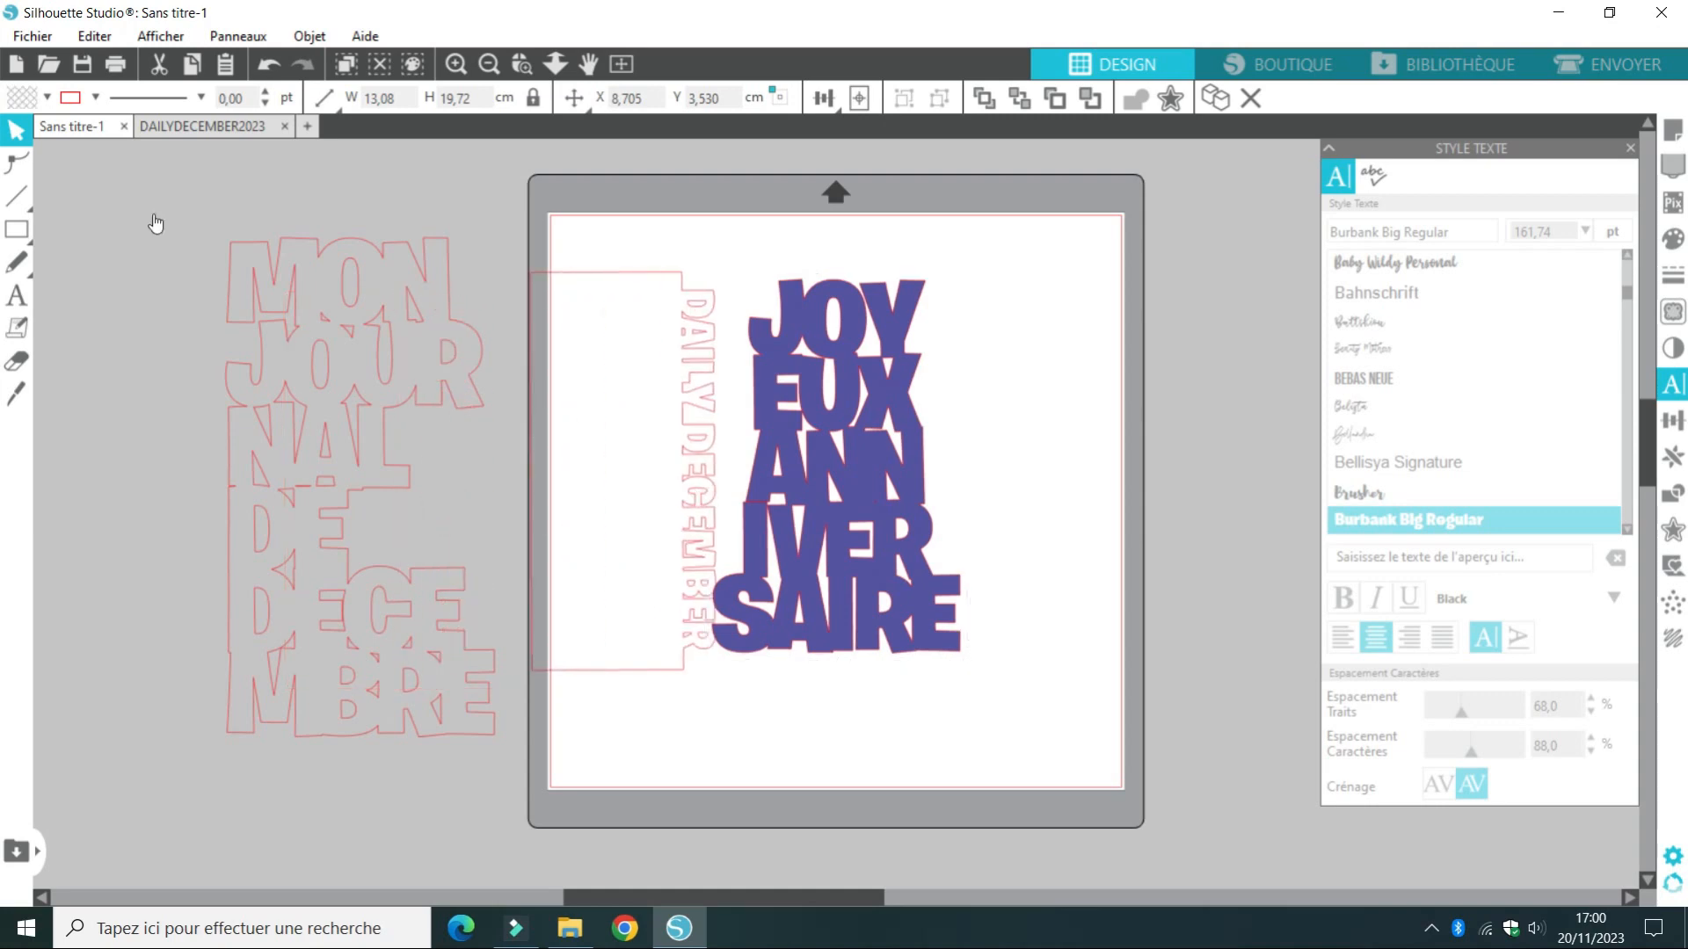
pyautogui.click(155, 223)
pyautogui.click(47, 96)
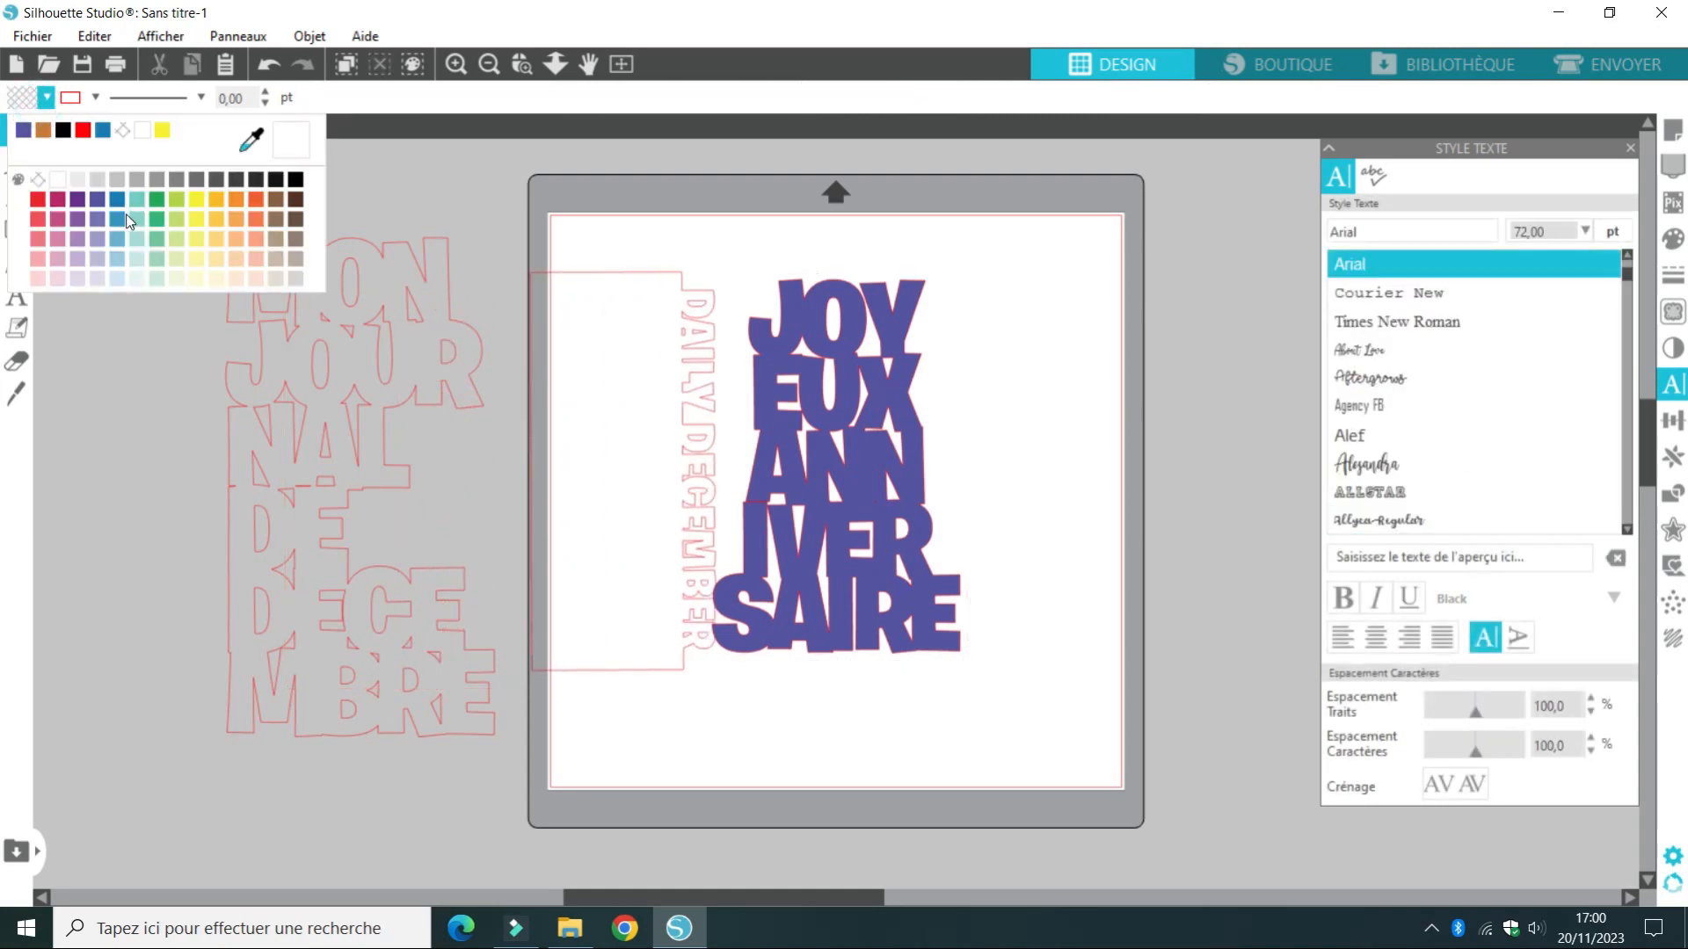
pyautogui.click(62, 203)
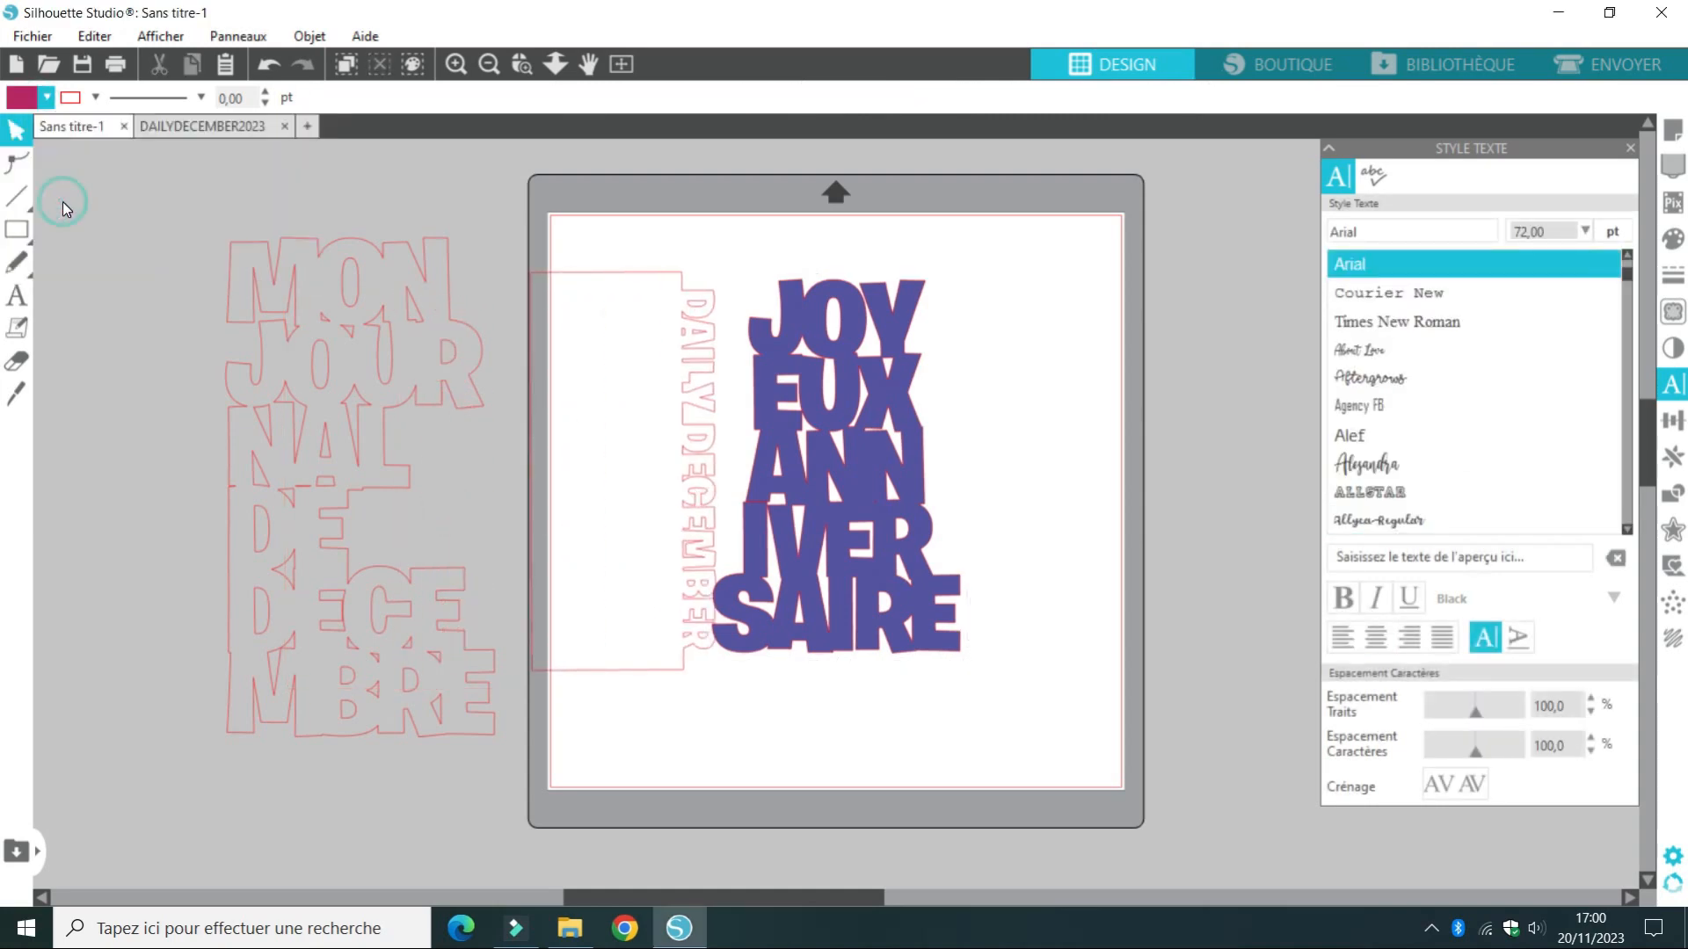
pyautogui.click(685, 383)
pyautogui.click(46, 97)
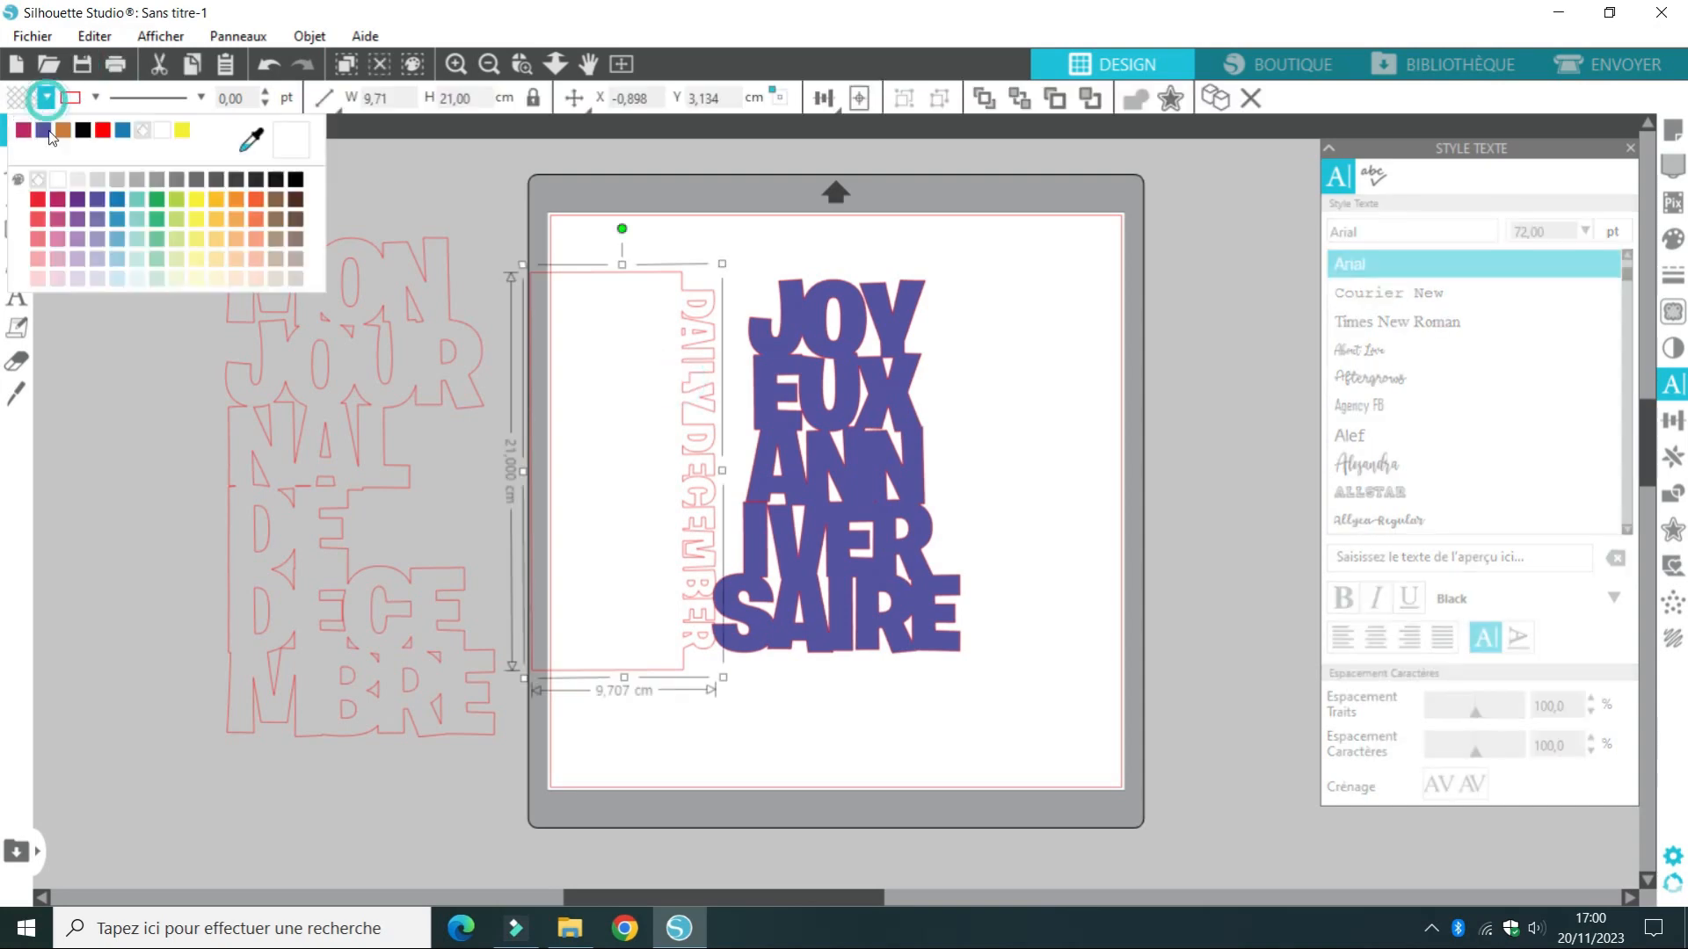
pyautogui.click(57, 203)
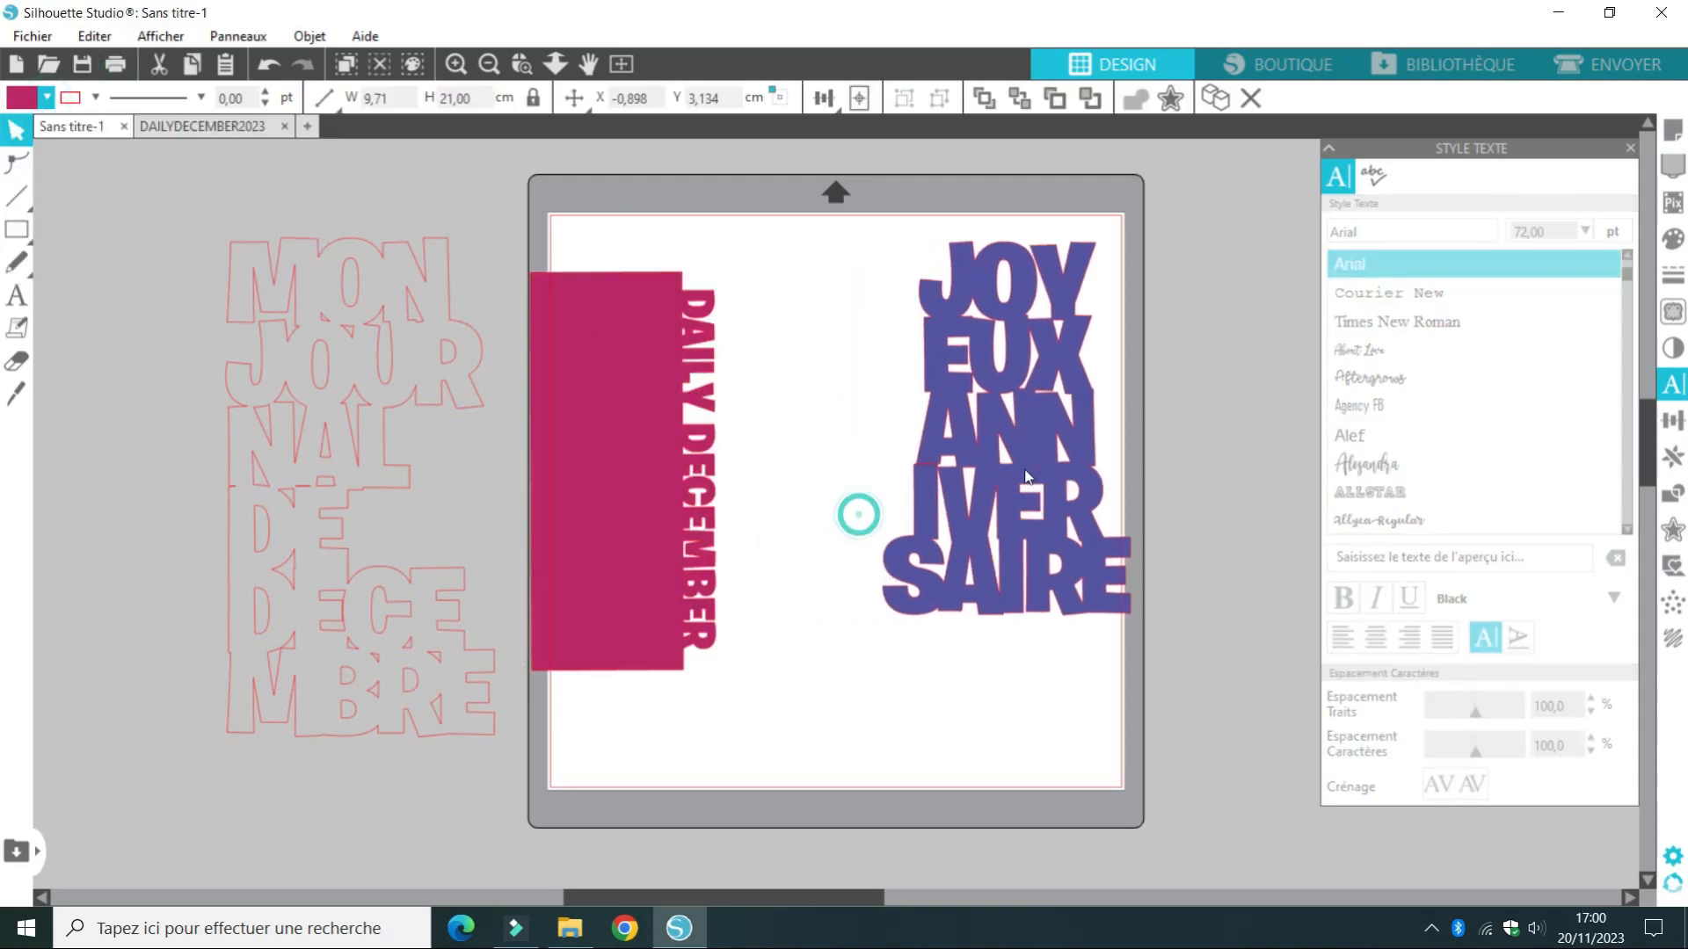
pyautogui.moveTo(681, 494); pyautogui.dragTo(812, 456)
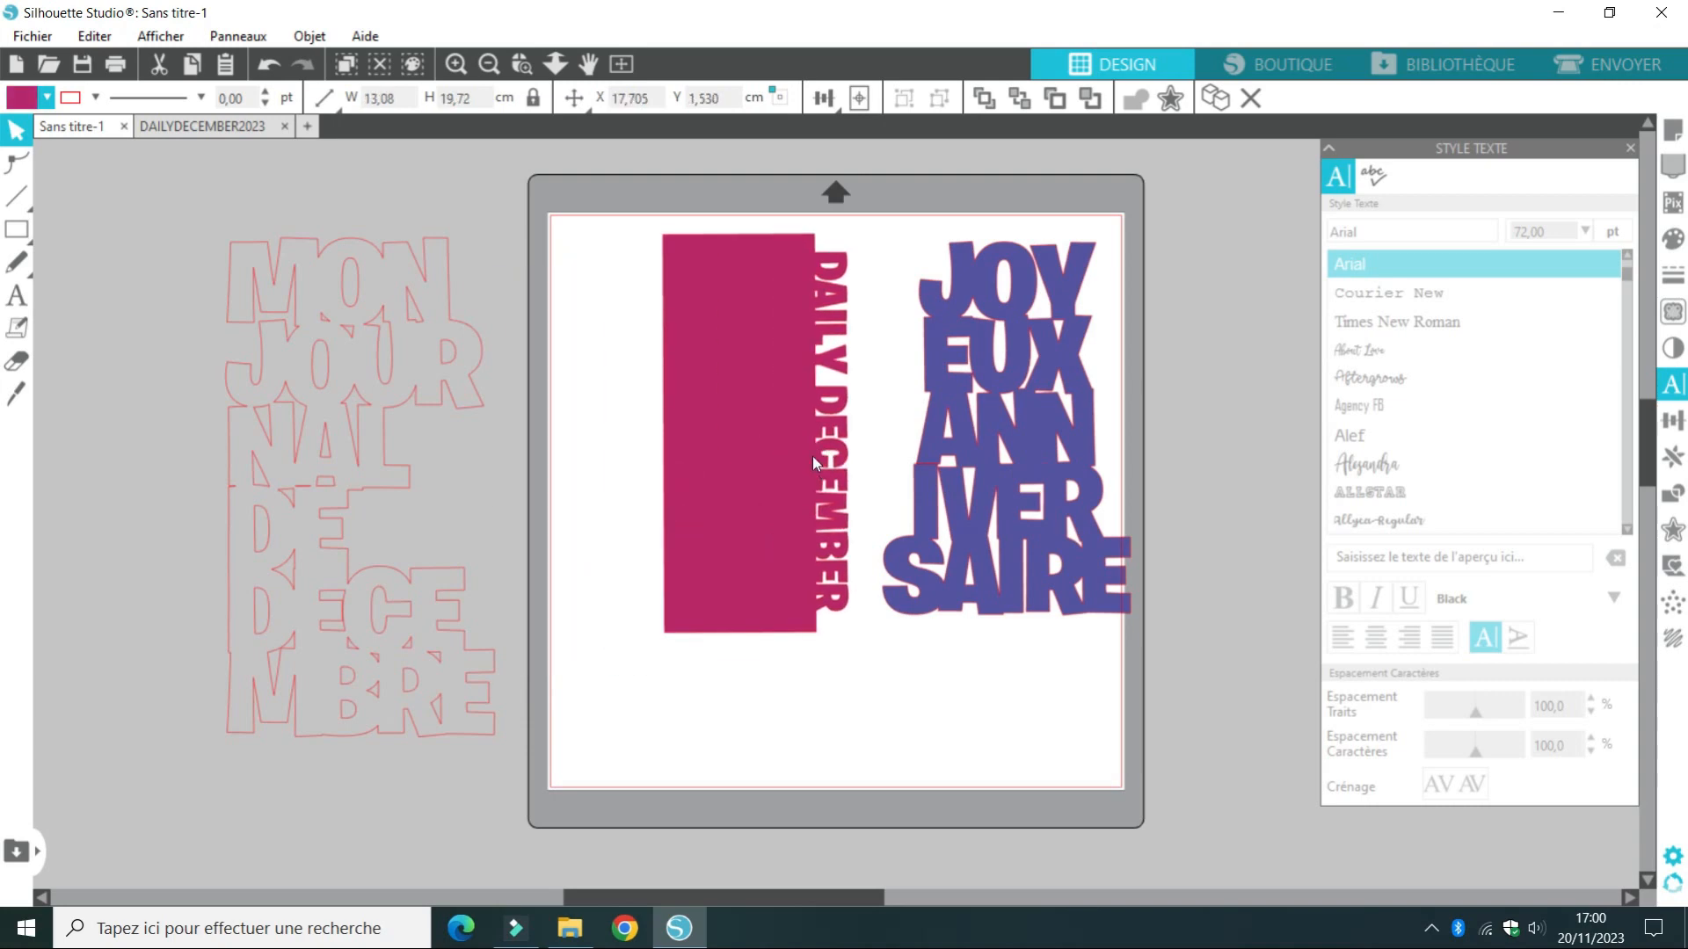
# Add a new two-line text reading JE T and AIME between the MON JOURNAL title and the magenta rectangle
pyautogui.click(126, 244)
pyautogui.click(16, 295)
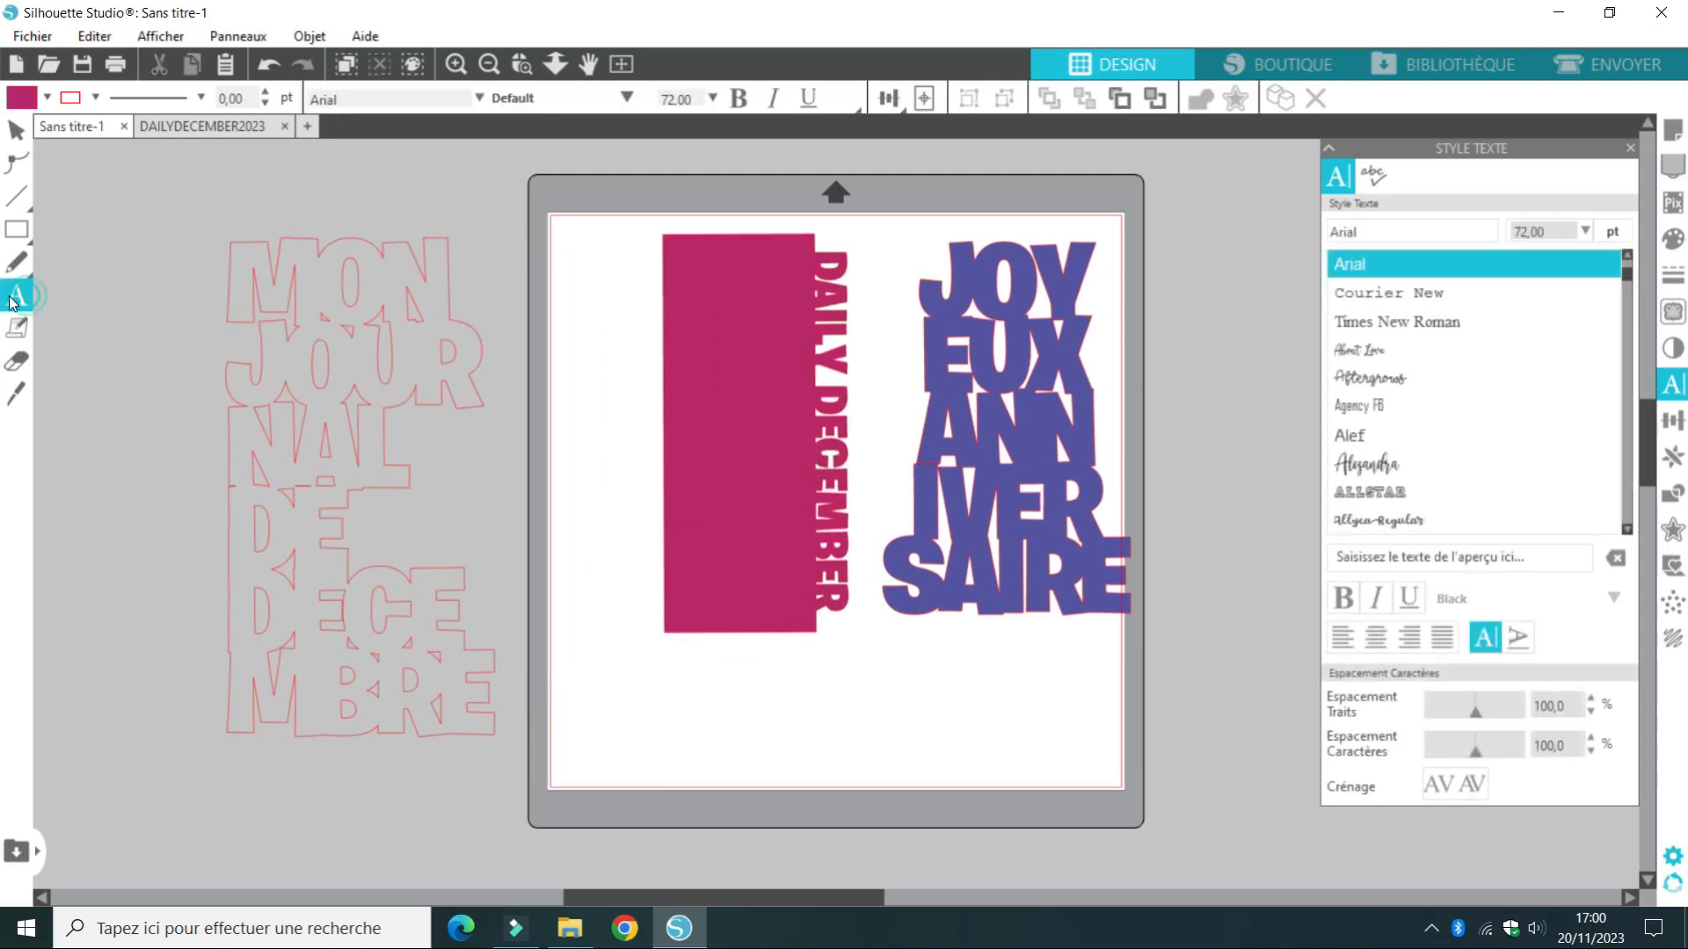
pyautogui.click(510, 400)
pyautogui.write('JE')
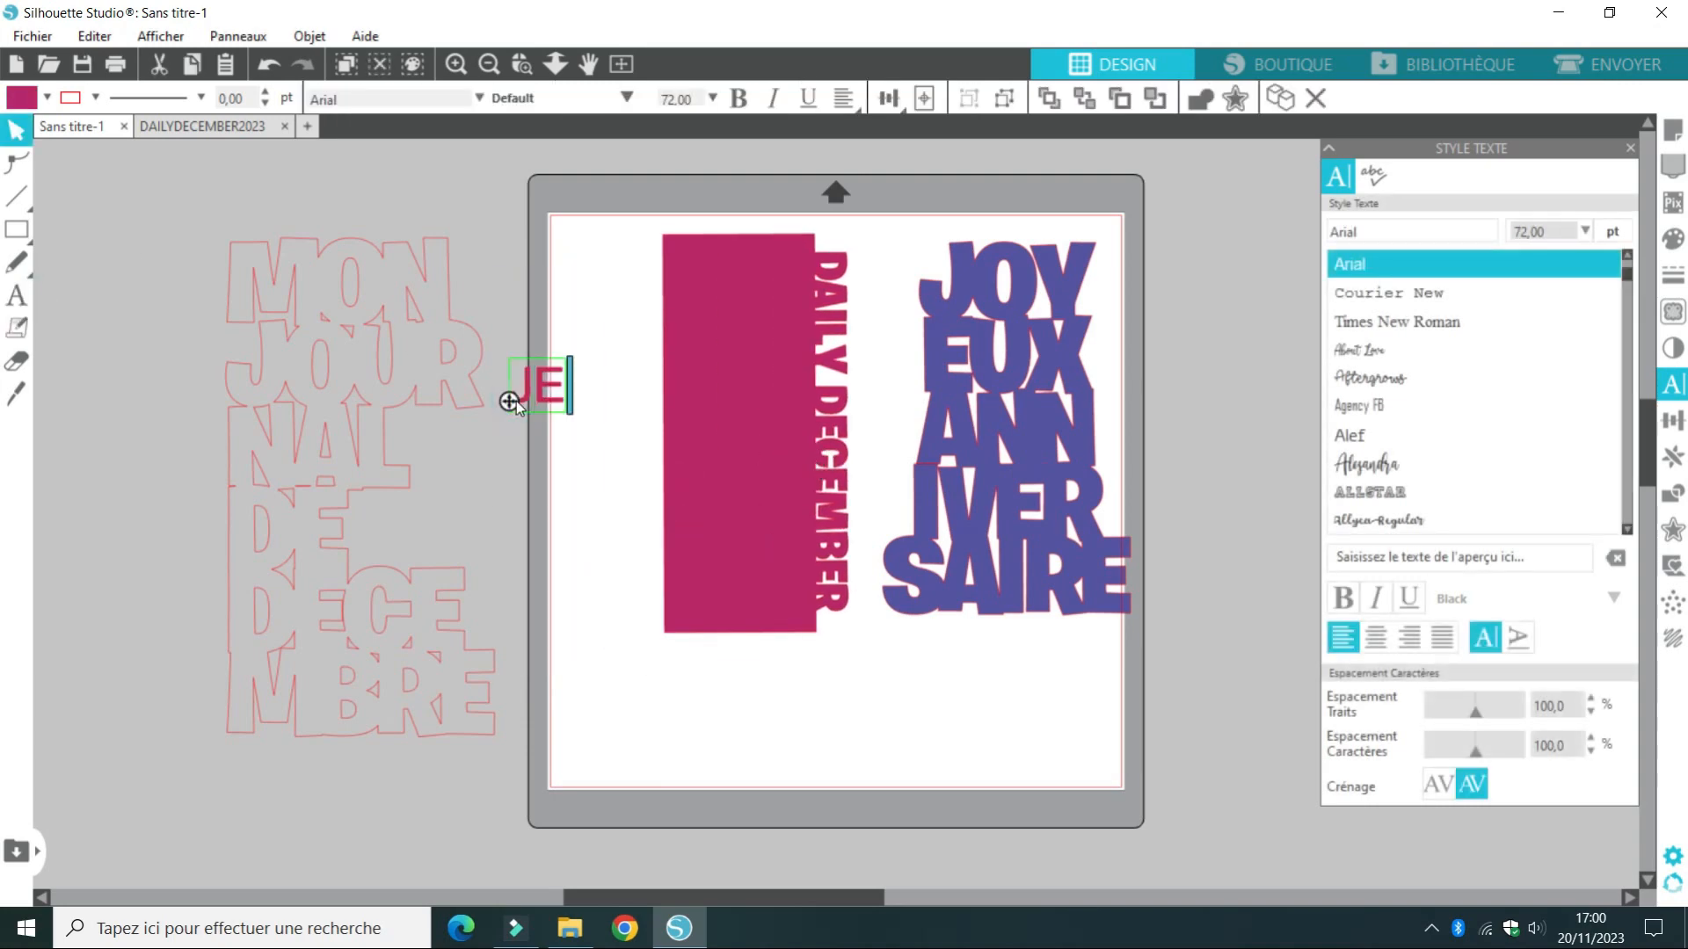
pyautogui.write(' T')
pyautogui.press('Return')
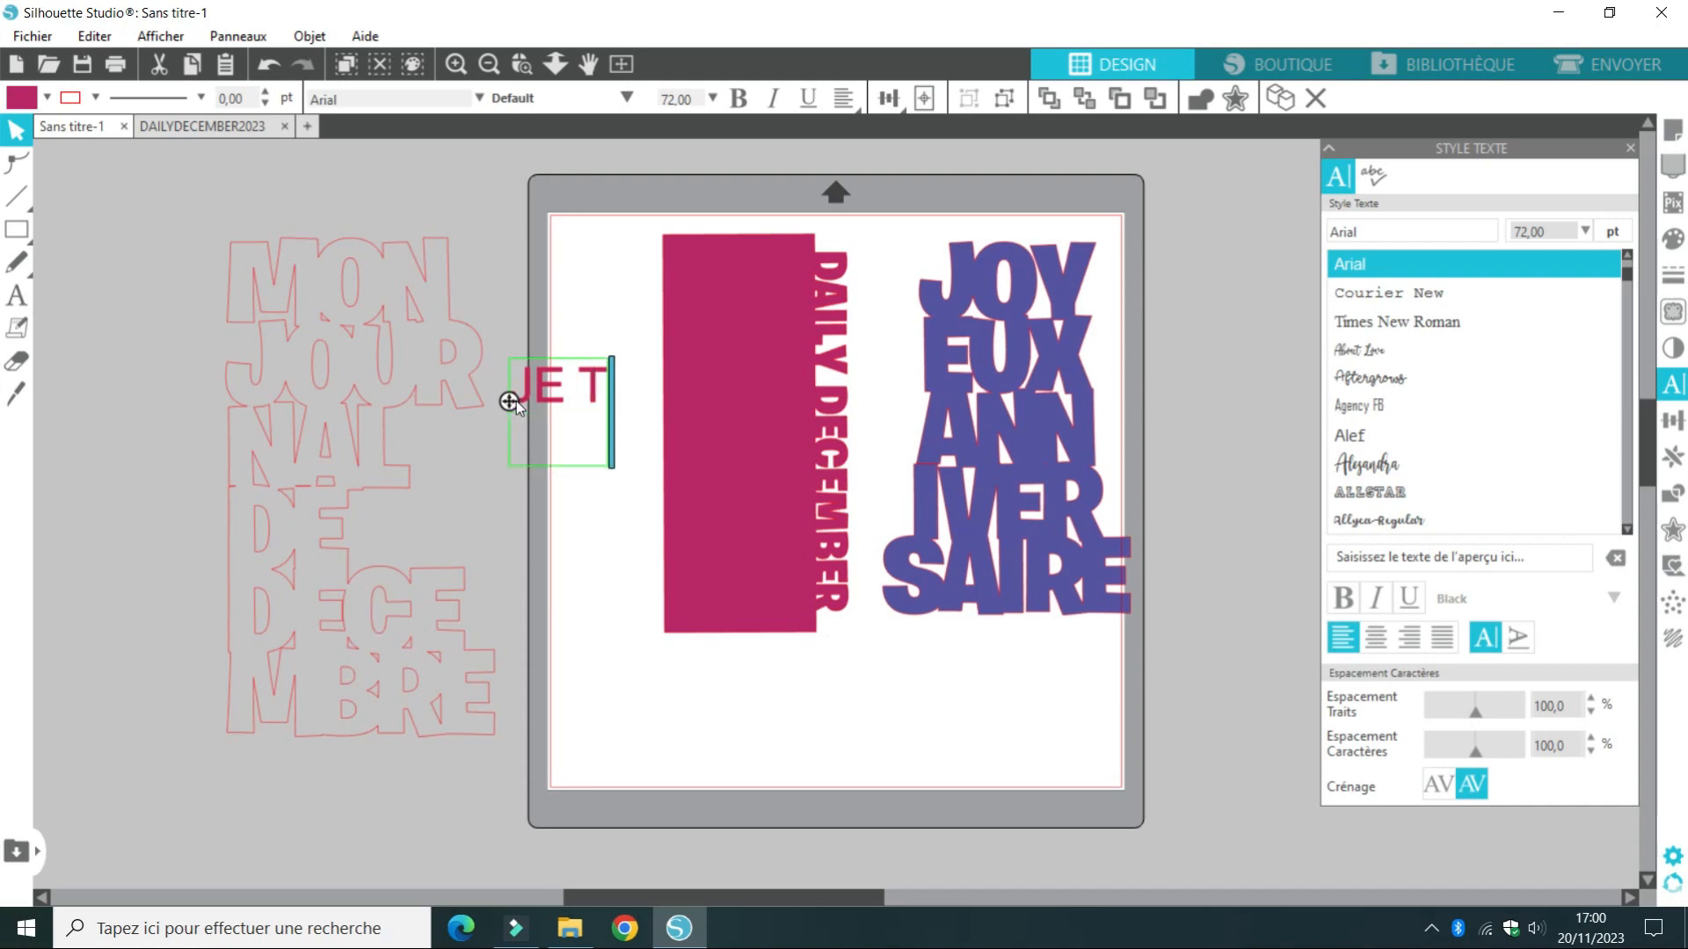
pyautogui.write('AIME')
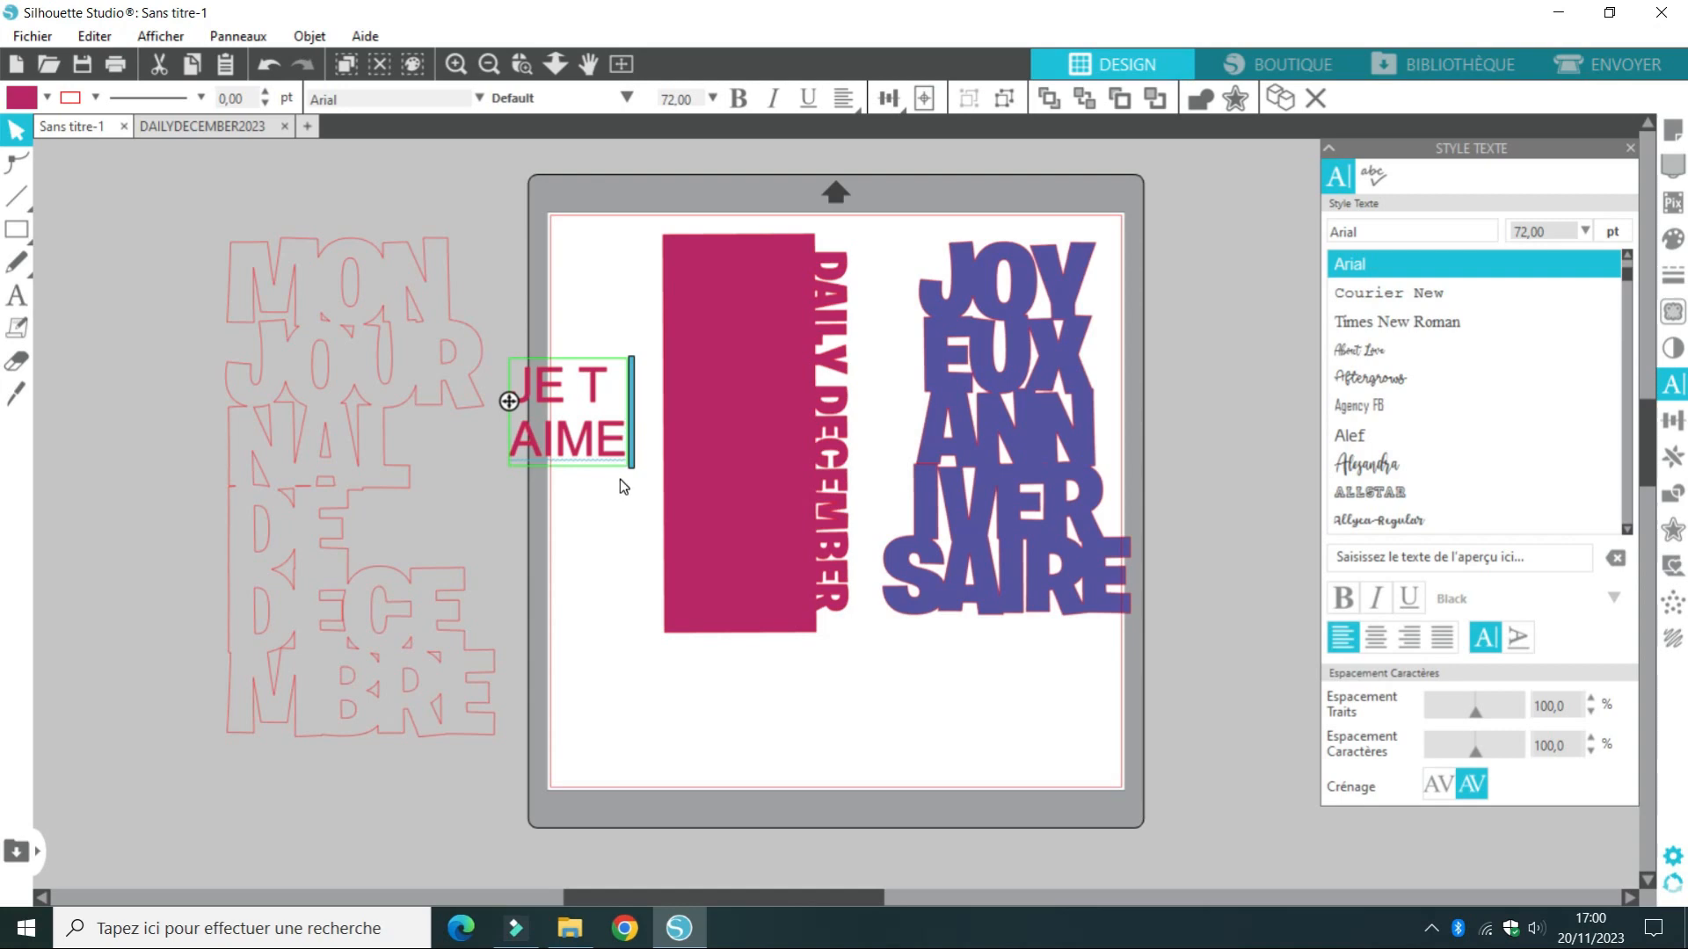
pyautogui.press('Escape')
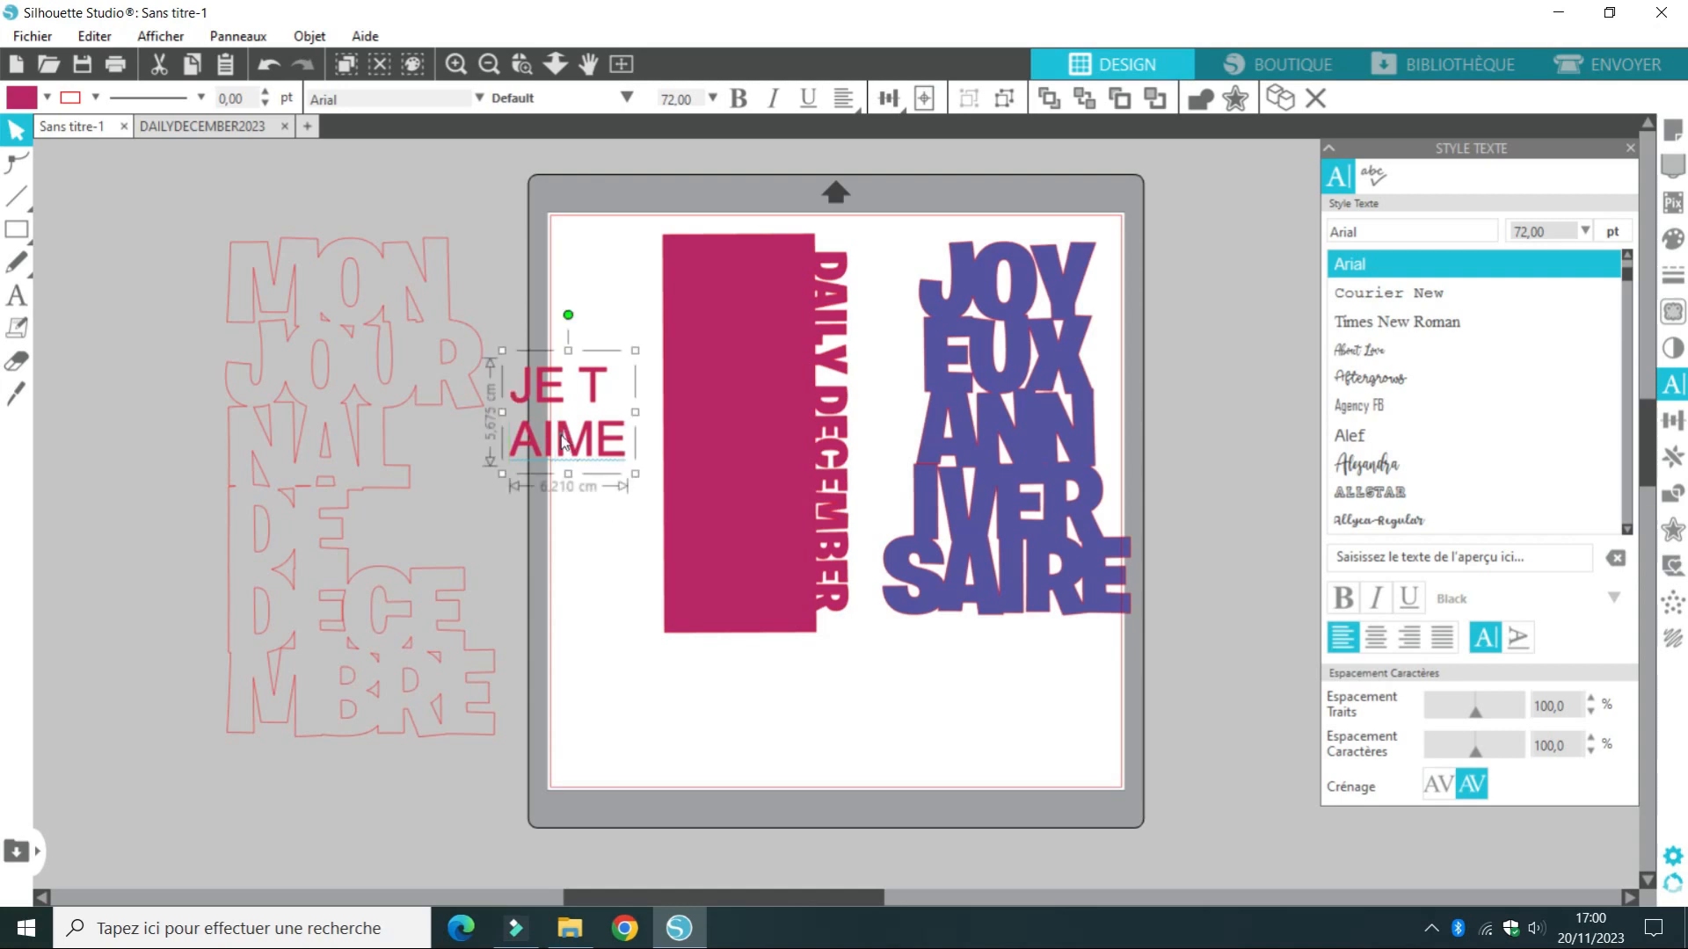
# Try replacing the JE T AIME text with the lowercase lines "a la foli" and "pas du"
pyautogui.doubleClick(565, 441)
pyautogui.press('BackSpace')
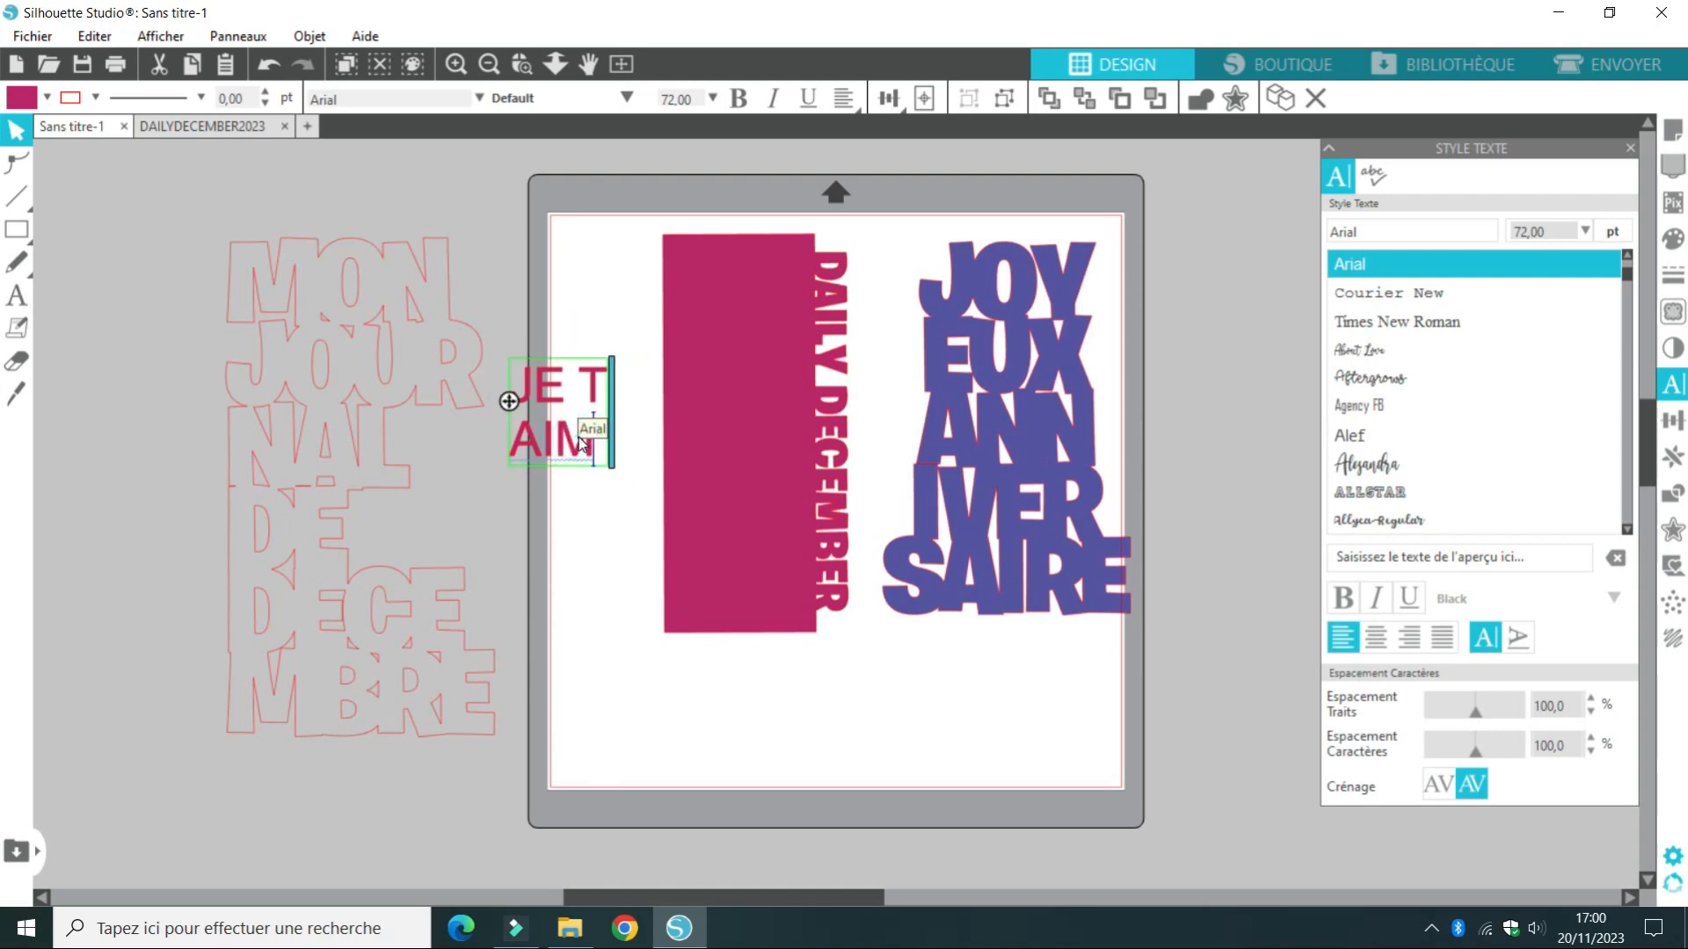
pyautogui.press('BackSpace')
pyautogui.press('BackSpace')
pyautogui.press('BackSpace')
pyautogui.press('BackSpace')
pyautogui.press('BackSpace')
pyautogui.press('BackSpace')
pyautogui.press('BackSpace')
pyautogui.press('BackSpace')
pyautogui.write('a')
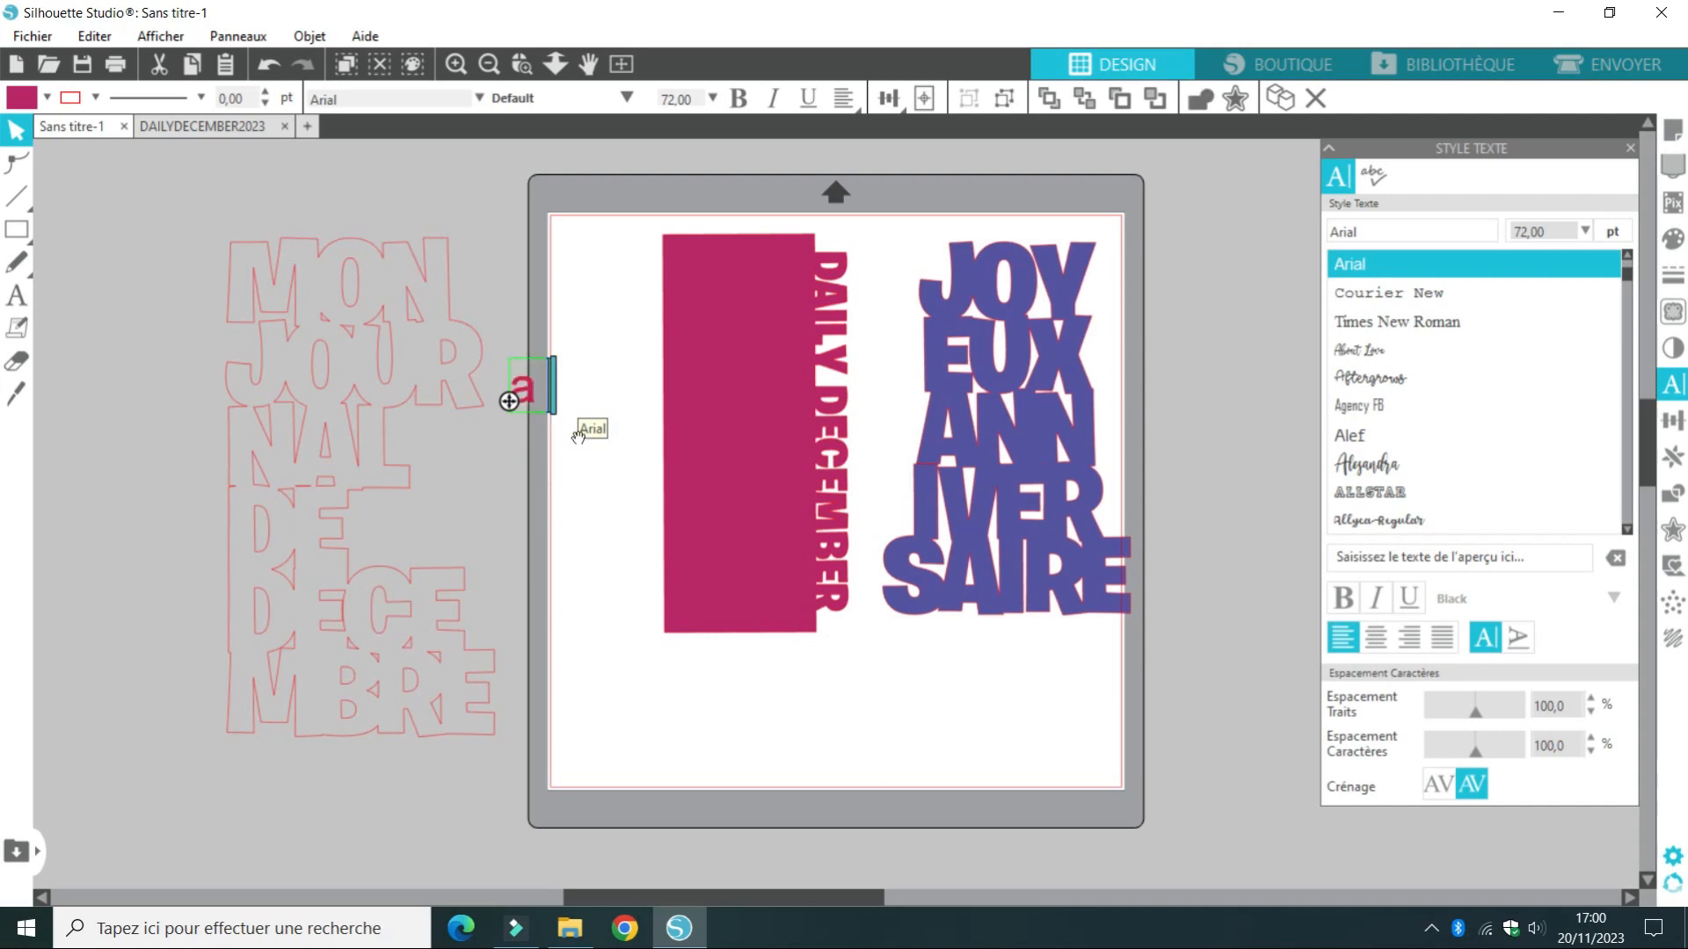
pyautogui.write(' la foli')
pyautogui.press('Return')
pyautogui.write('pas')
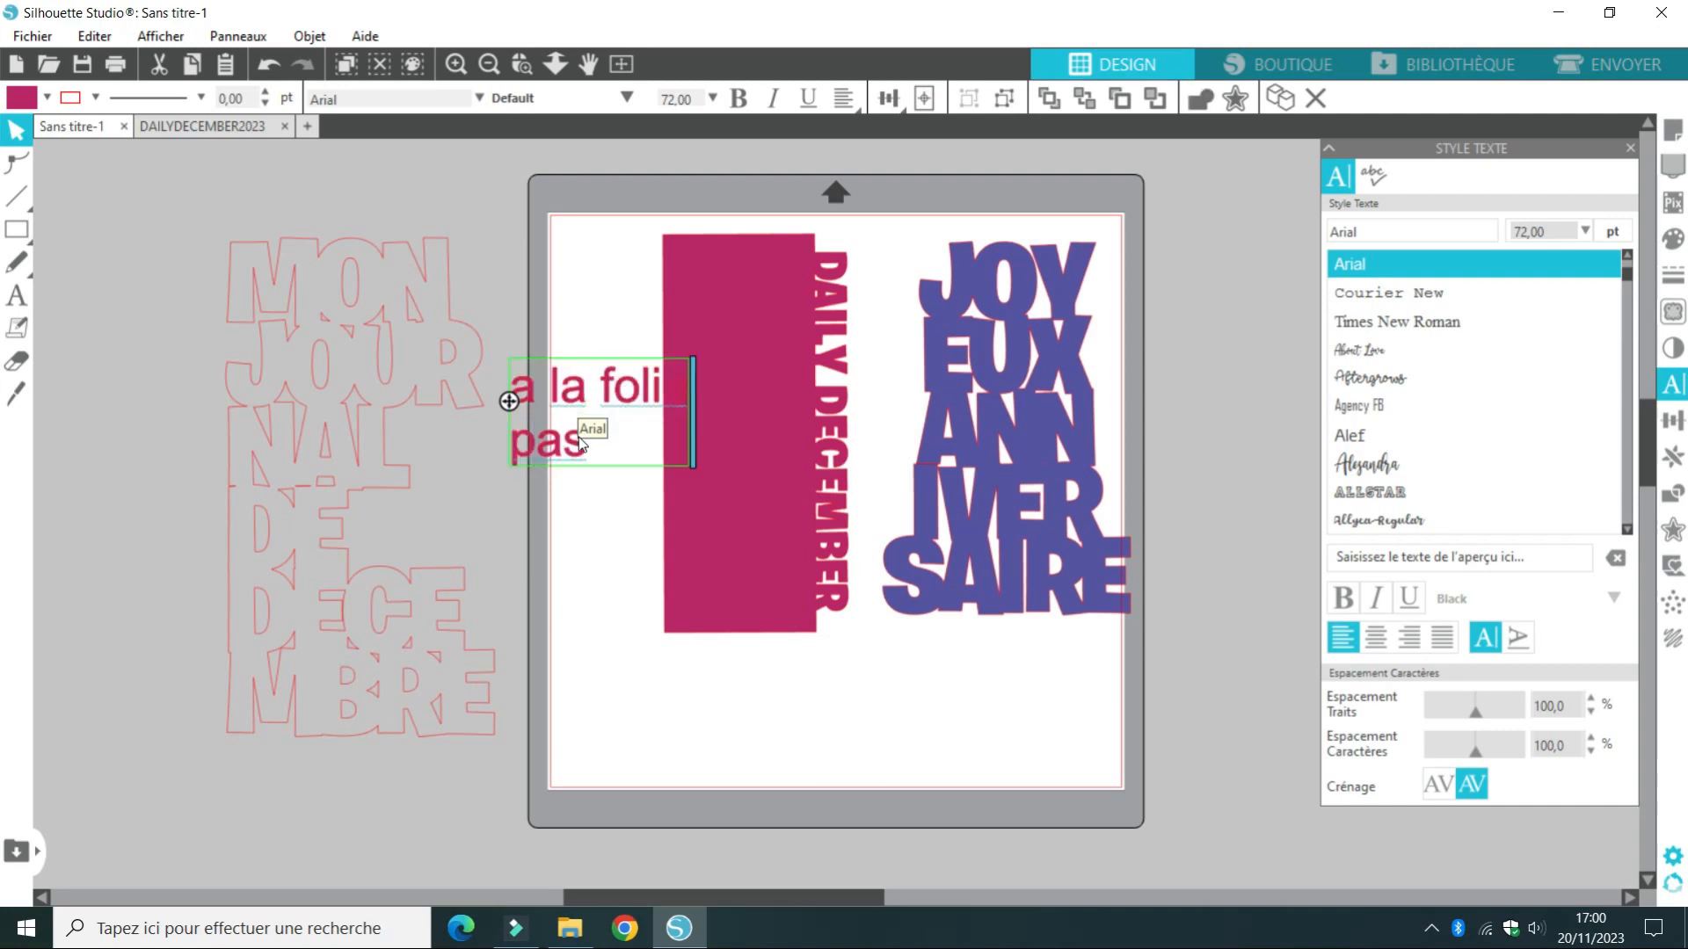
pyautogui.write(' du')
# Rewrite the text in capitals as A LA FOLIE and PAS DU TOUT on two lines, and place it on the mat below the magenta rectangle
pyautogui.press('BackSpace')
pyautogui.press('BackSpace')
pyautogui.press('BackSpace')
pyautogui.press('BackSpace')
pyautogui.press('BackSpace')
pyautogui.press('BackSpace')
pyautogui.press('BackSpace')
pyautogui.press('BackSpace')
pyautogui.press('BackSpace')
pyautogui.press('BackSpace')
pyautogui.press('BackSpace')
pyautogui.press('BackSpace')
pyautogui.press('BackSpace')
pyautogui.press('BackSpace')
pyautogui.press('BackSpace')
pyautogui.press('BackSpace')
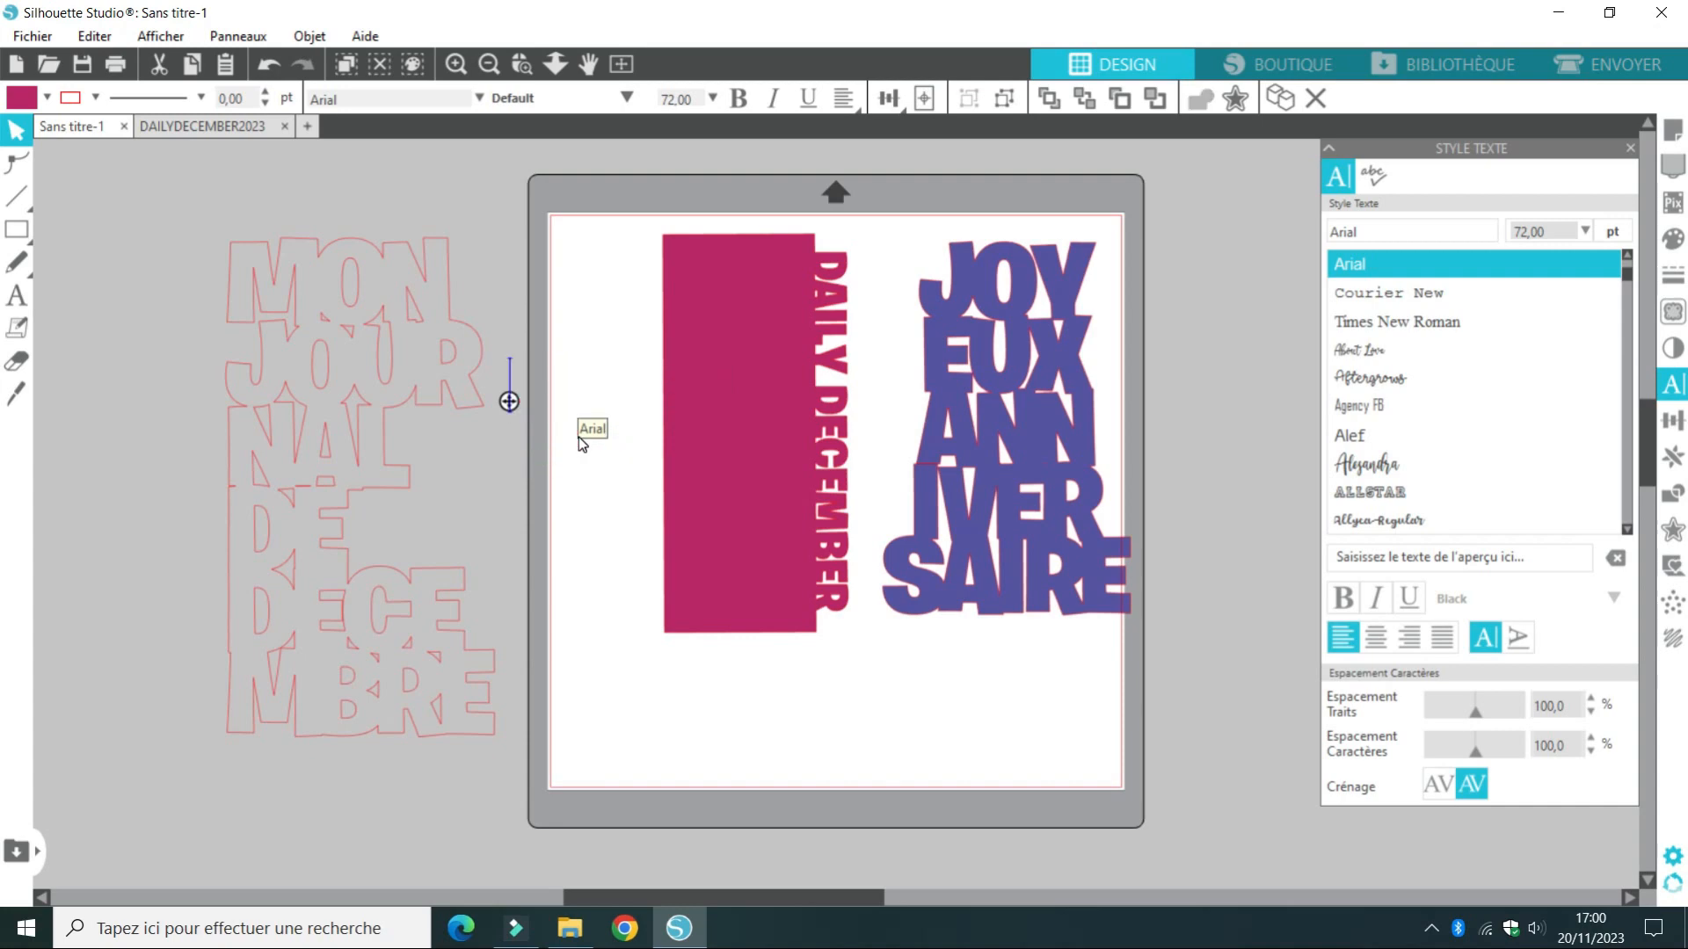
pyautogui.write('A LA FOLI')
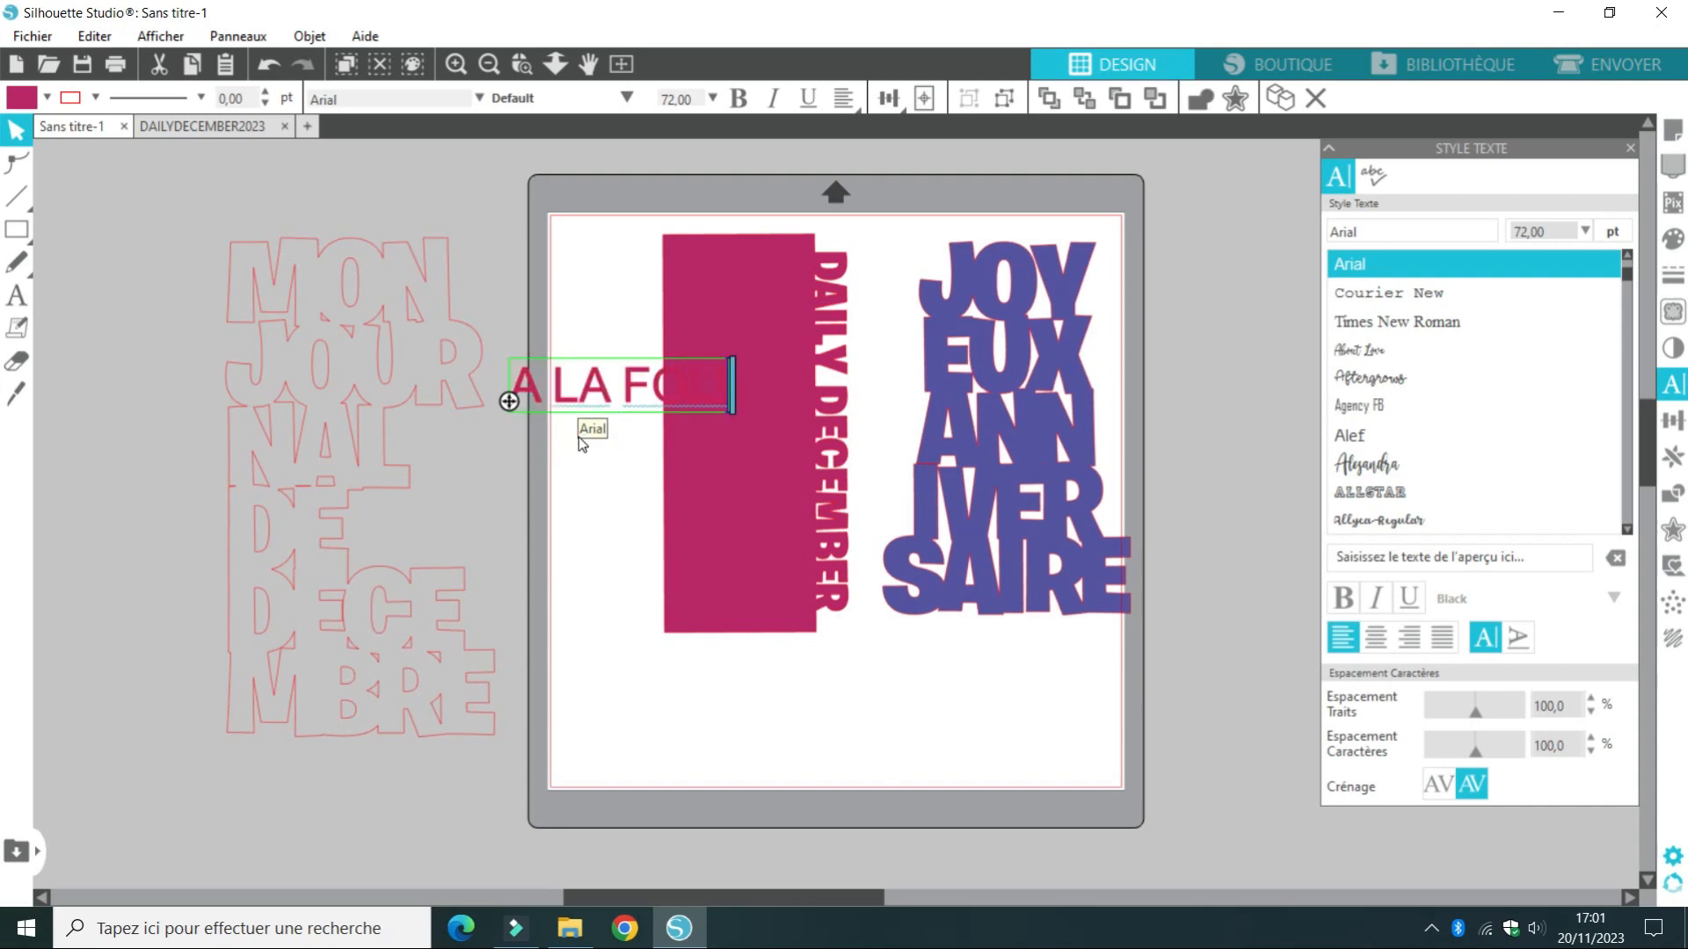
pyautogui.write('E')
pyautogui.press('Return')
pyautogui.write('PAS DU TOUT')
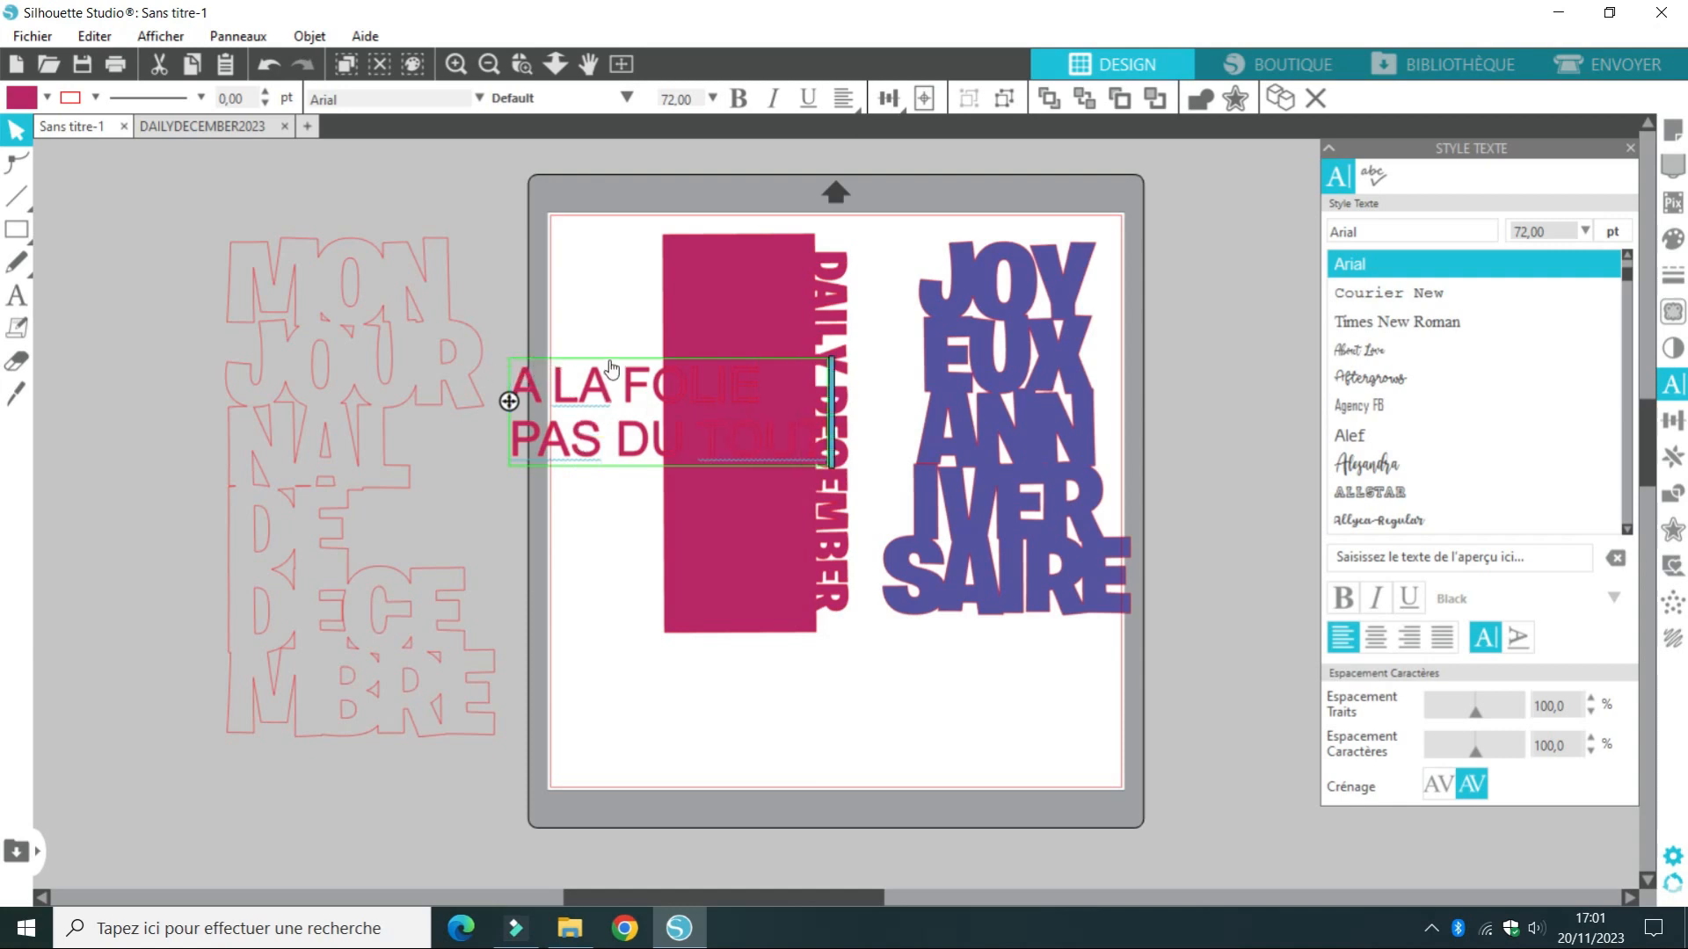
pyautogui.moveTo(612, 361); pyautogui.dragTo(709, 666)
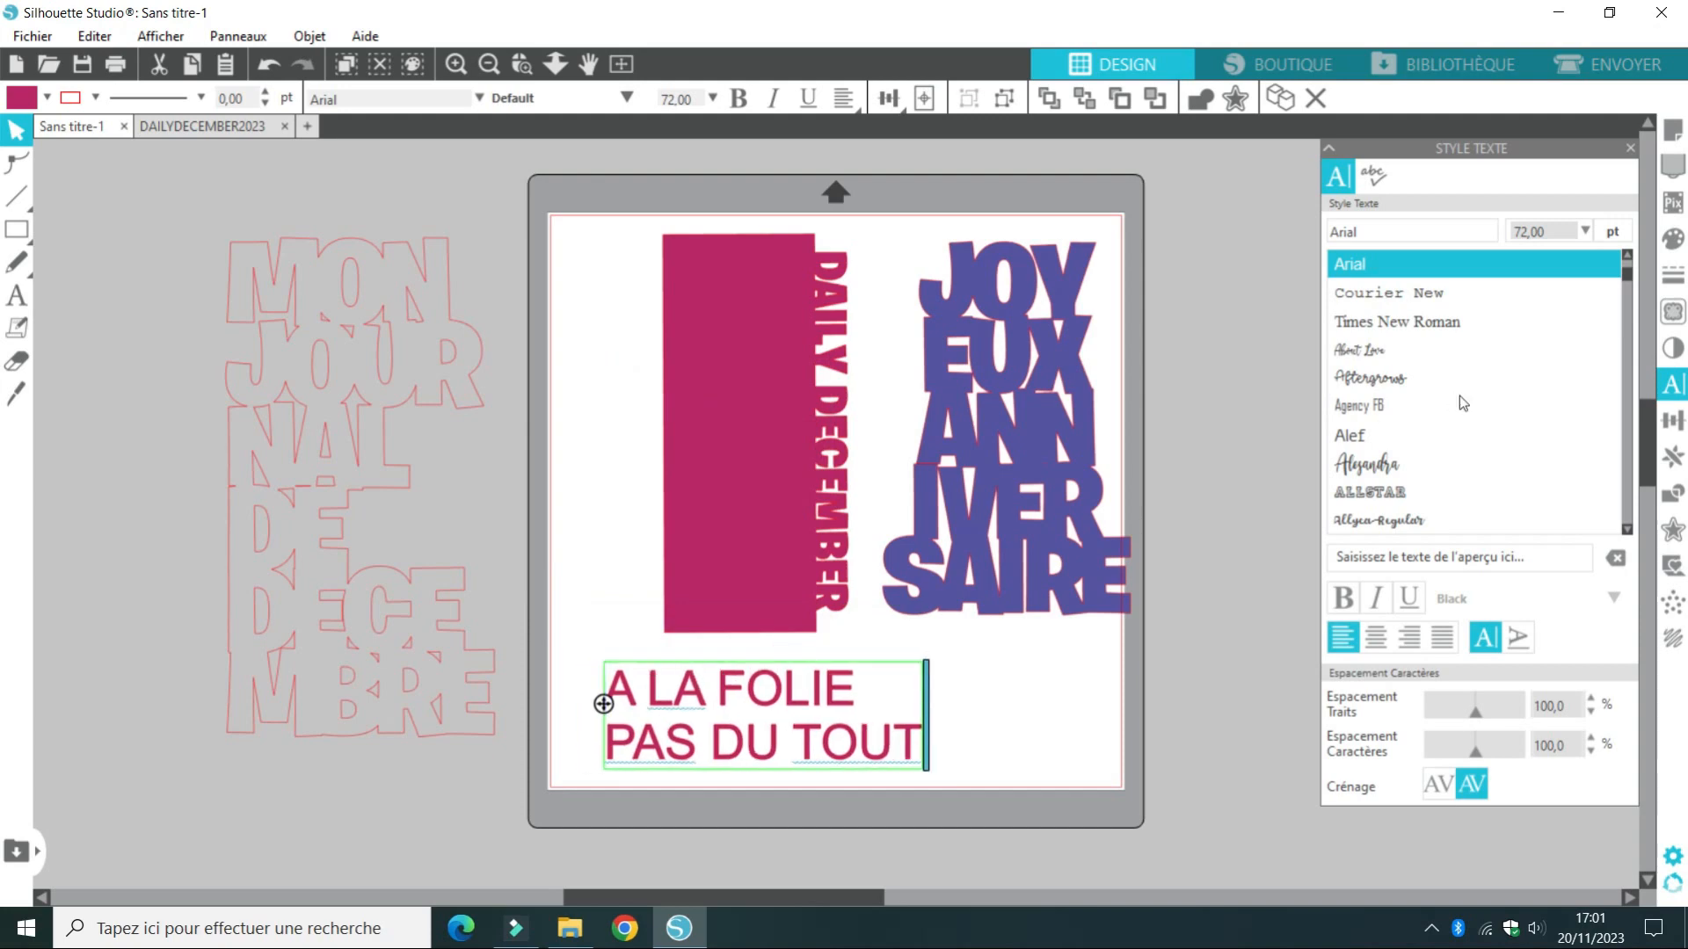
# Apply the Burbank Big Regular font to the whole A LA FOLIE PAS DU TOUT text
pyautogui.scroll(-5, 1625, 323)
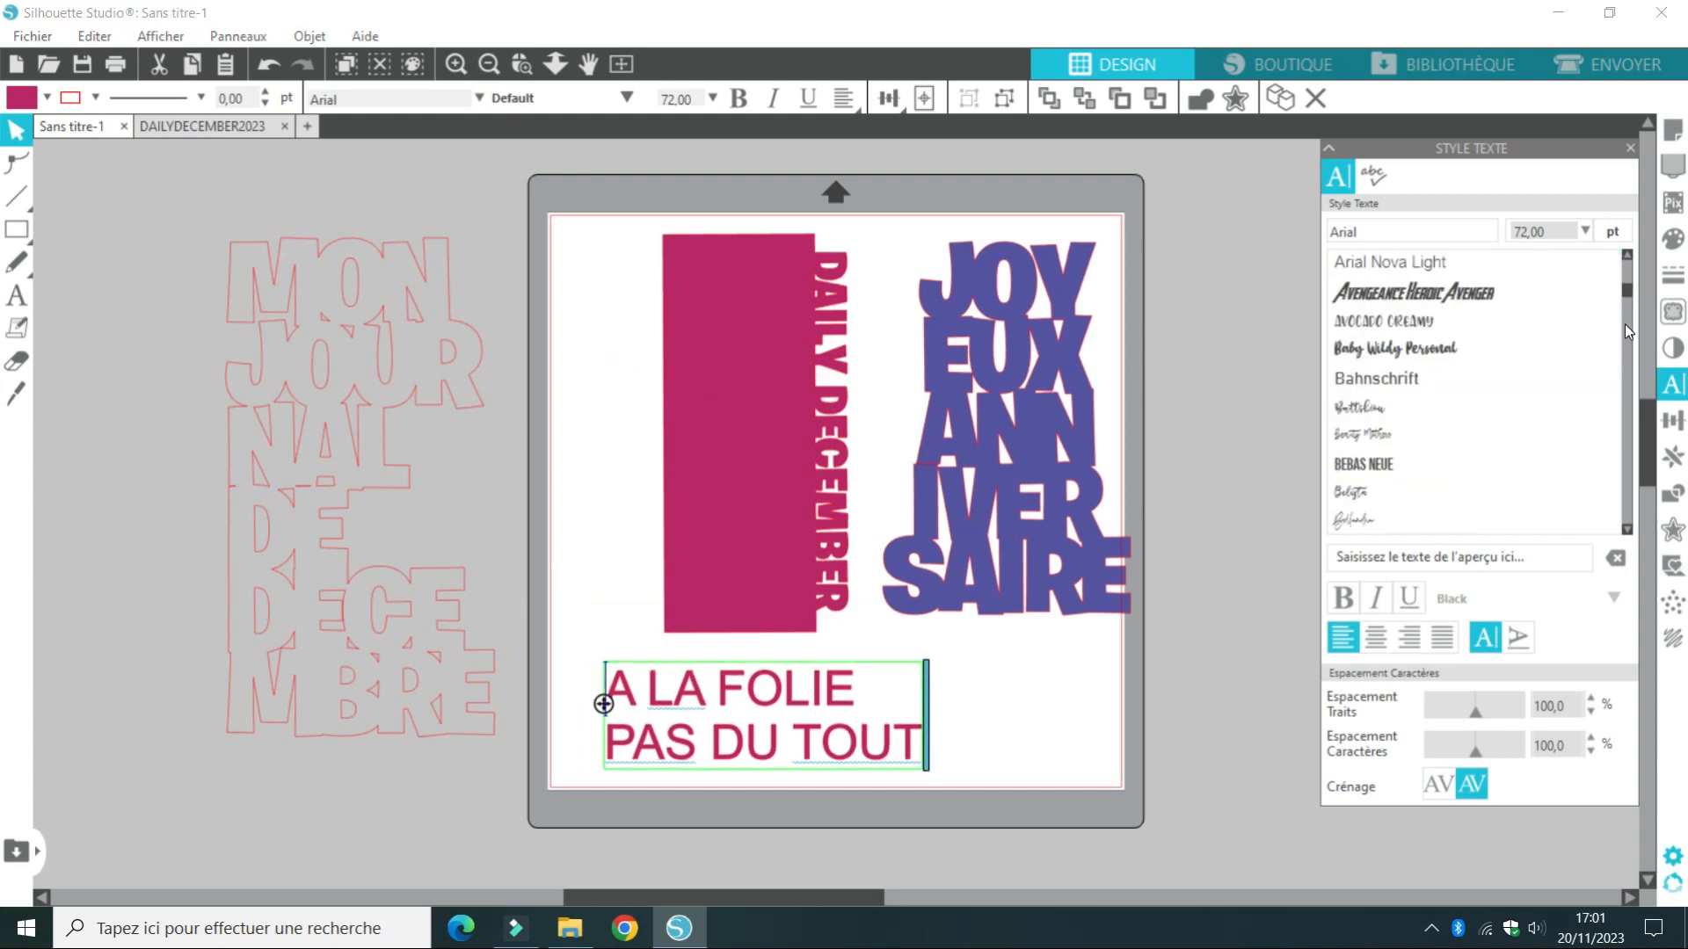
pyautogui.scroll(-3, 1630, 309)
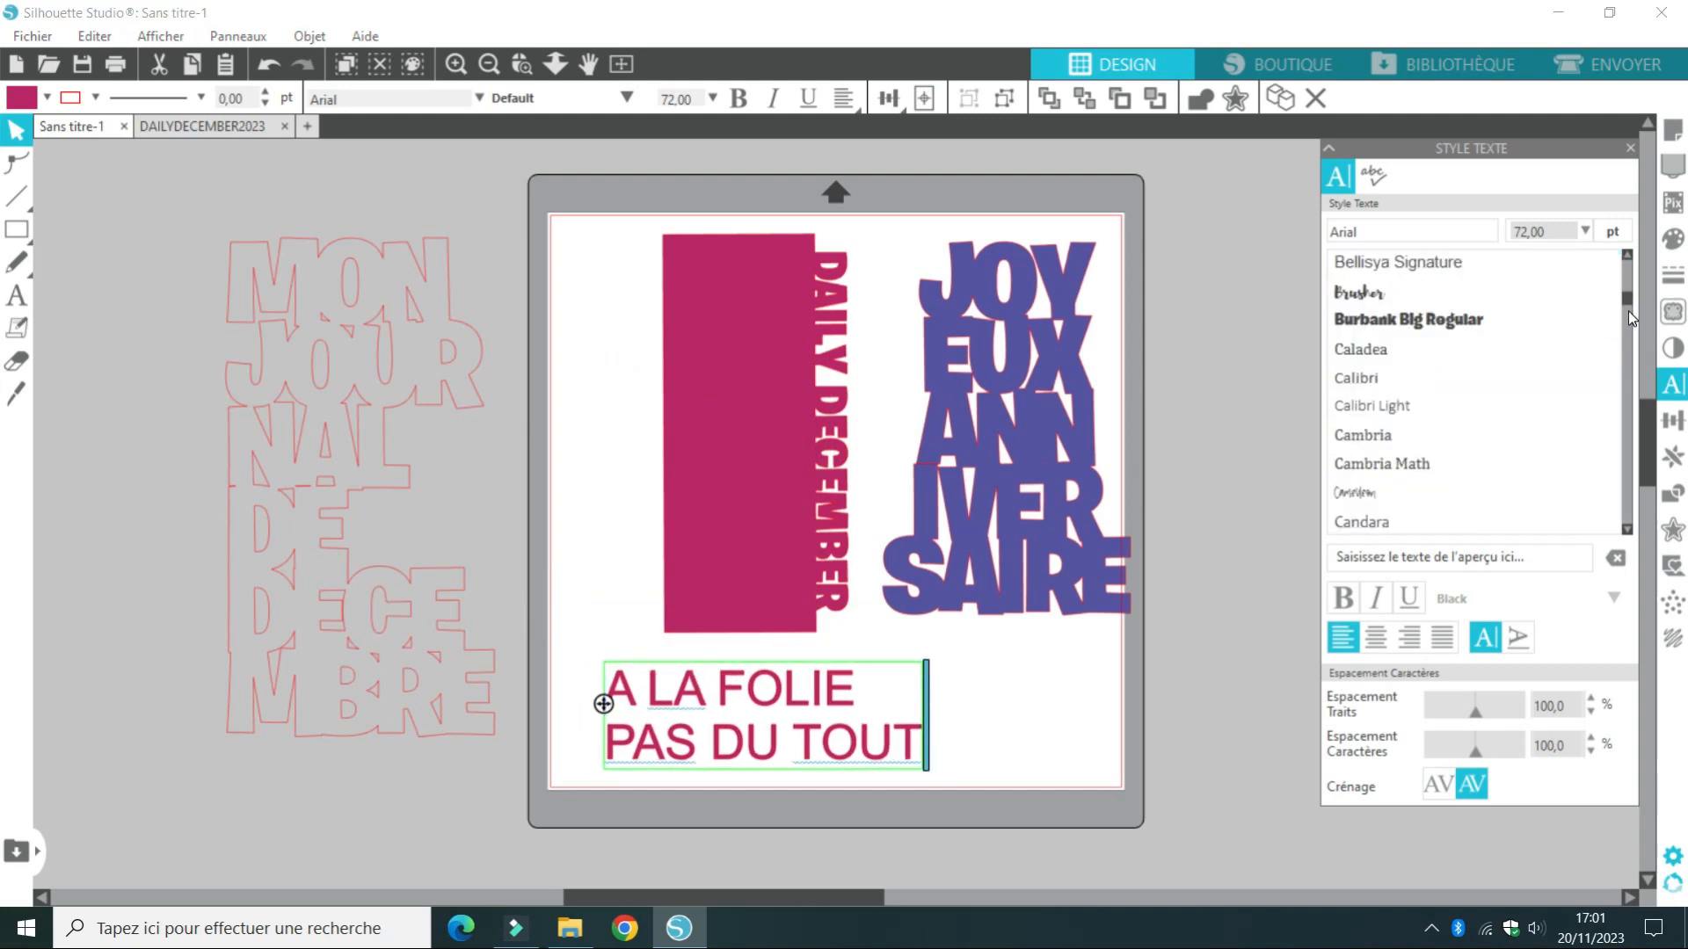
pyautogui.click(1474, 323)
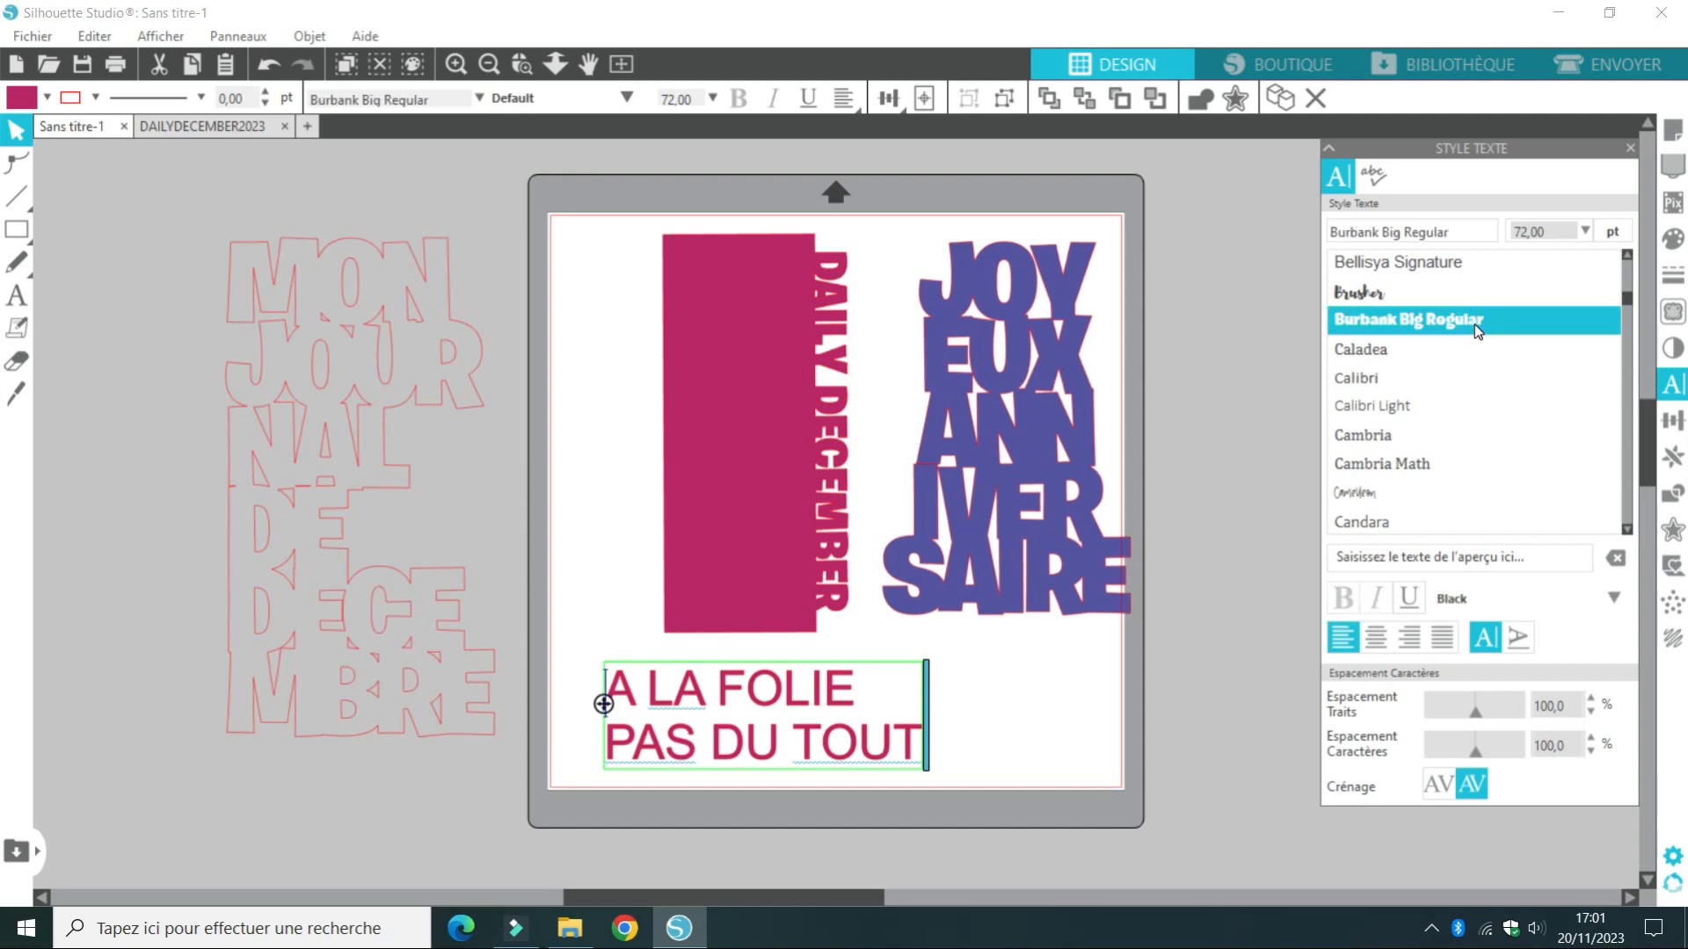
pyautogui.click(1077, 679)
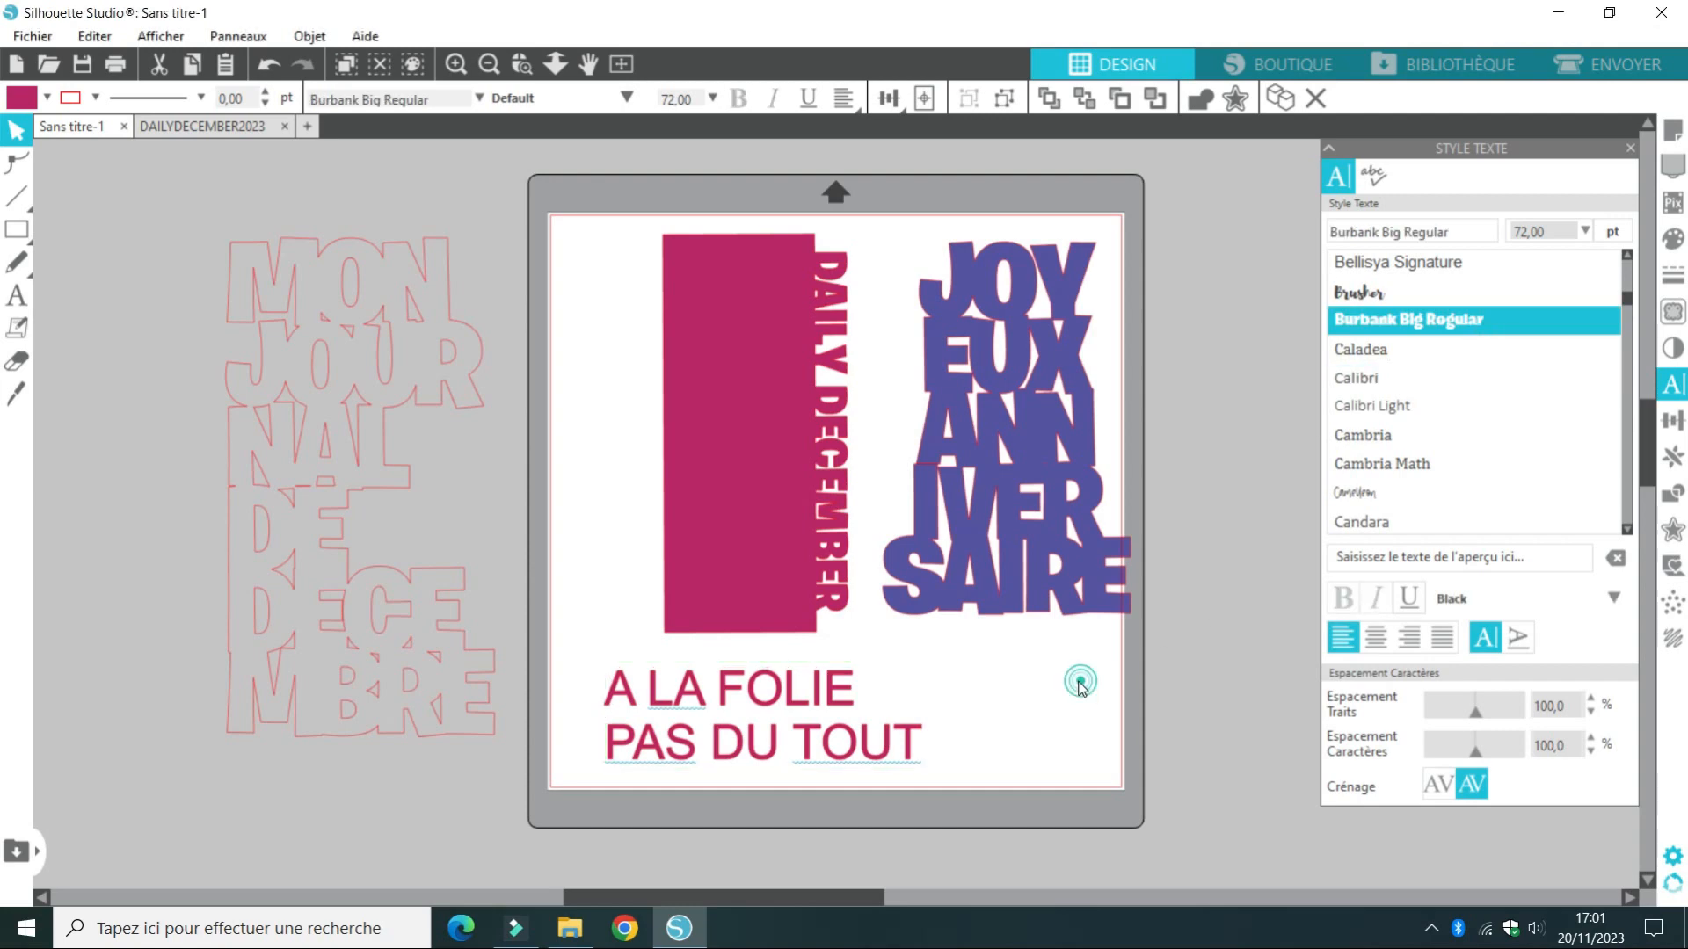
pyautogui.click(827, 706)
pyautogui.click(1627, 256)
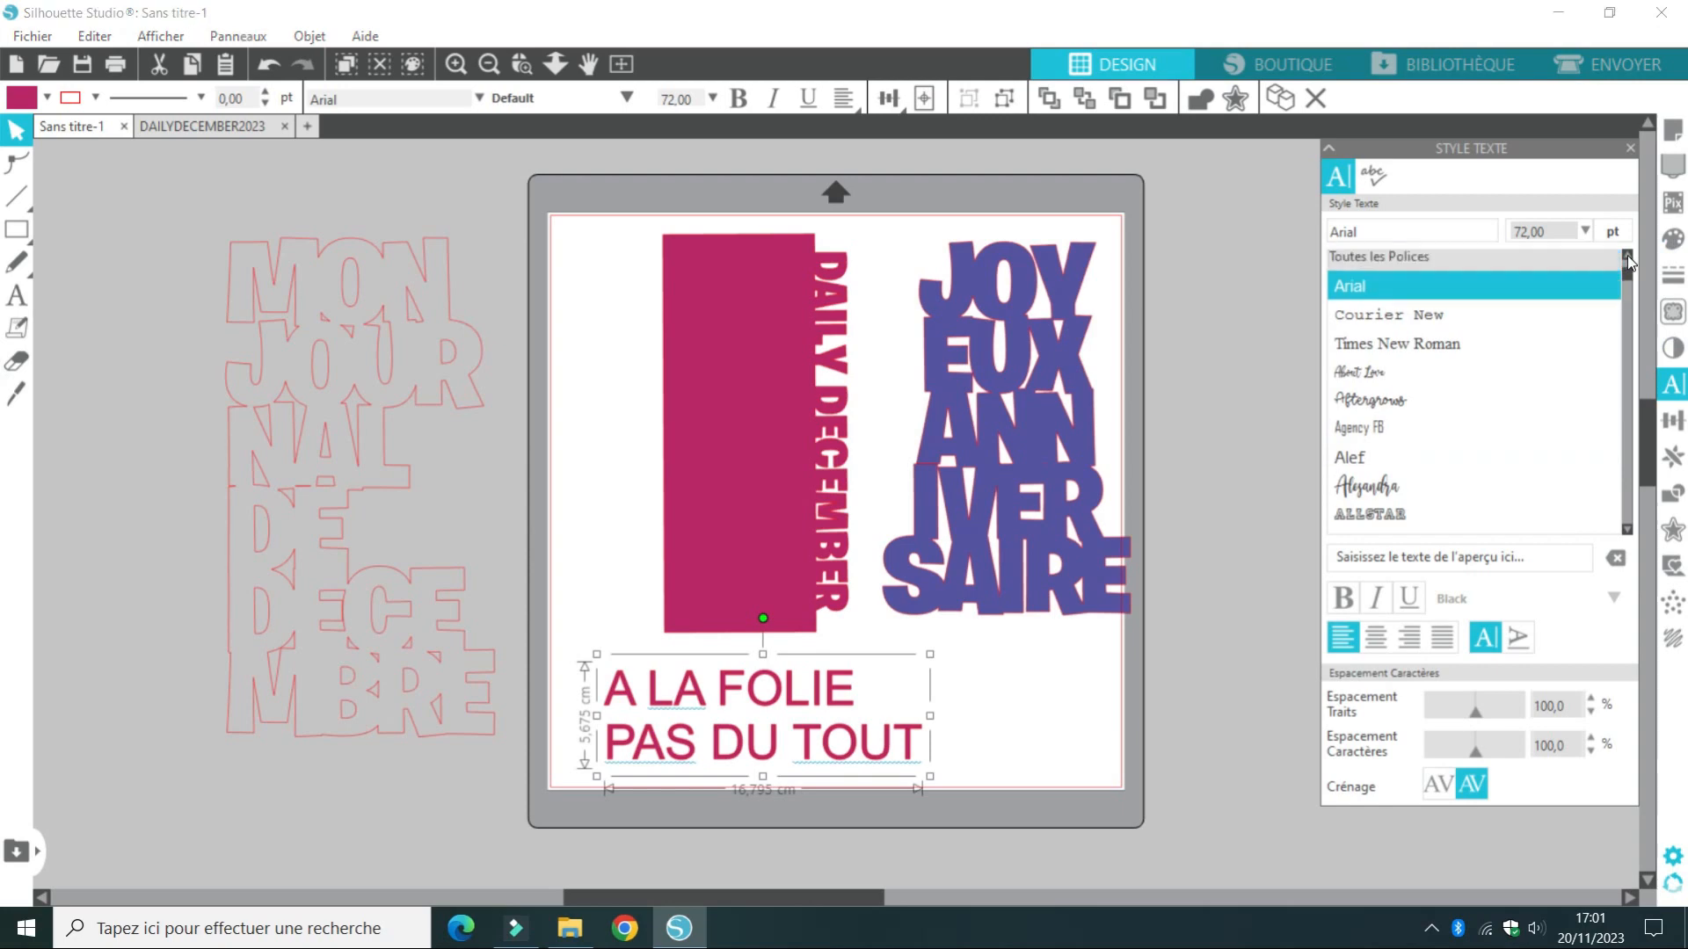
pyautogui.scroll(5, 1627, 260)
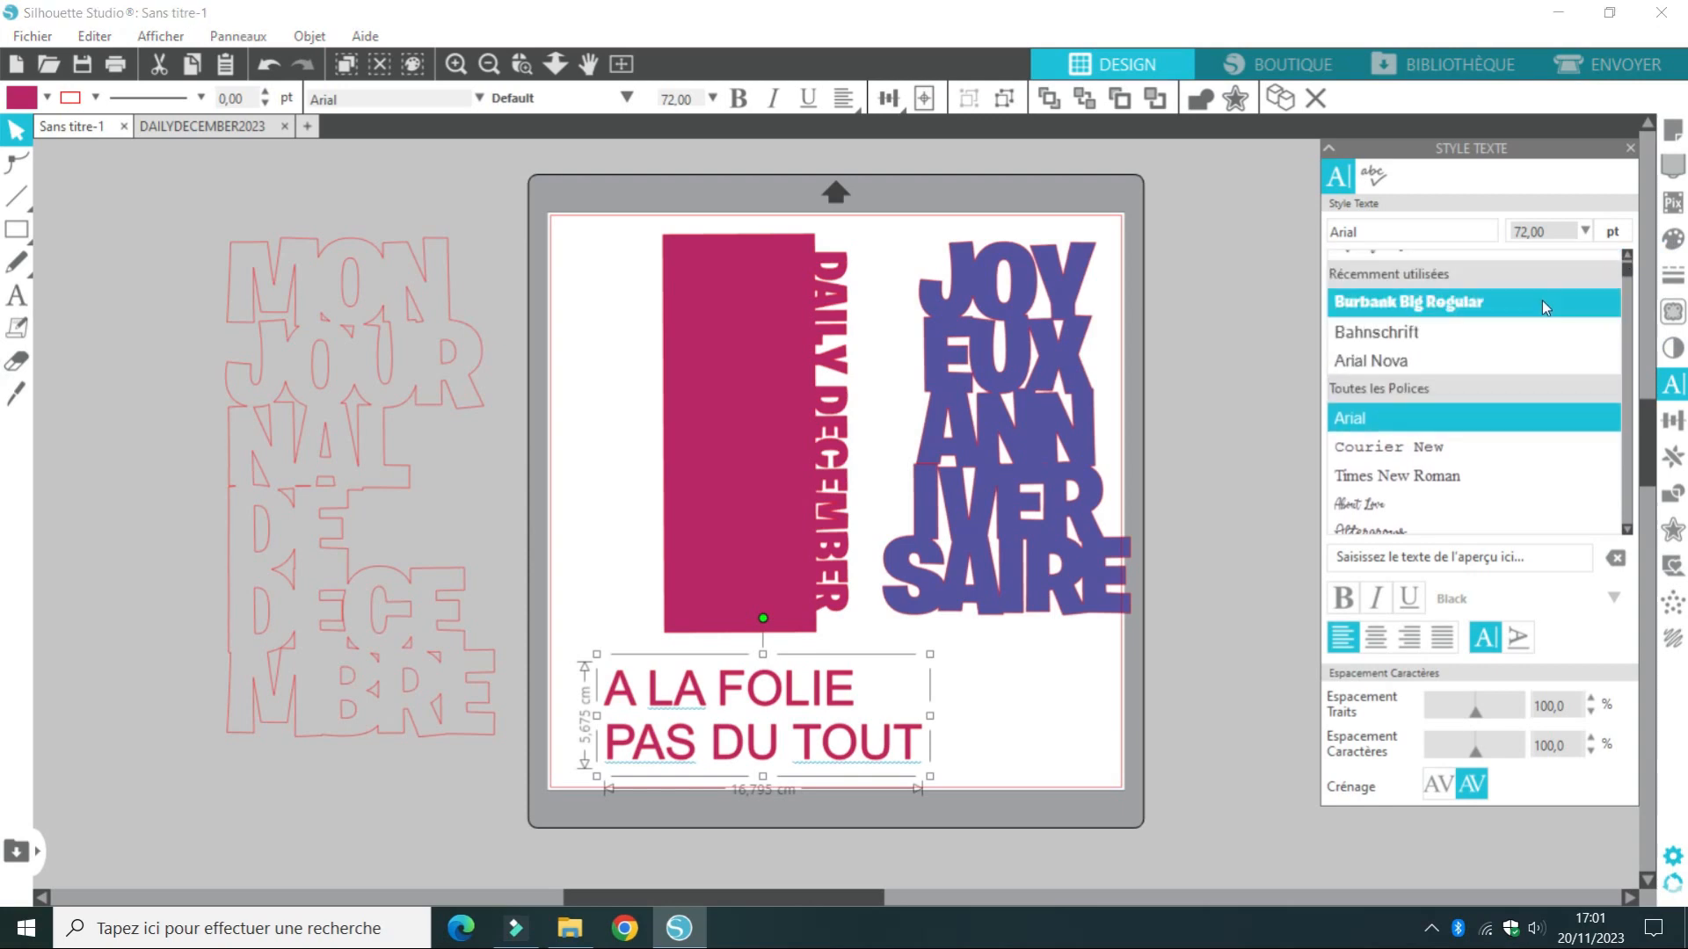
pyautogui.click(1542, 299)
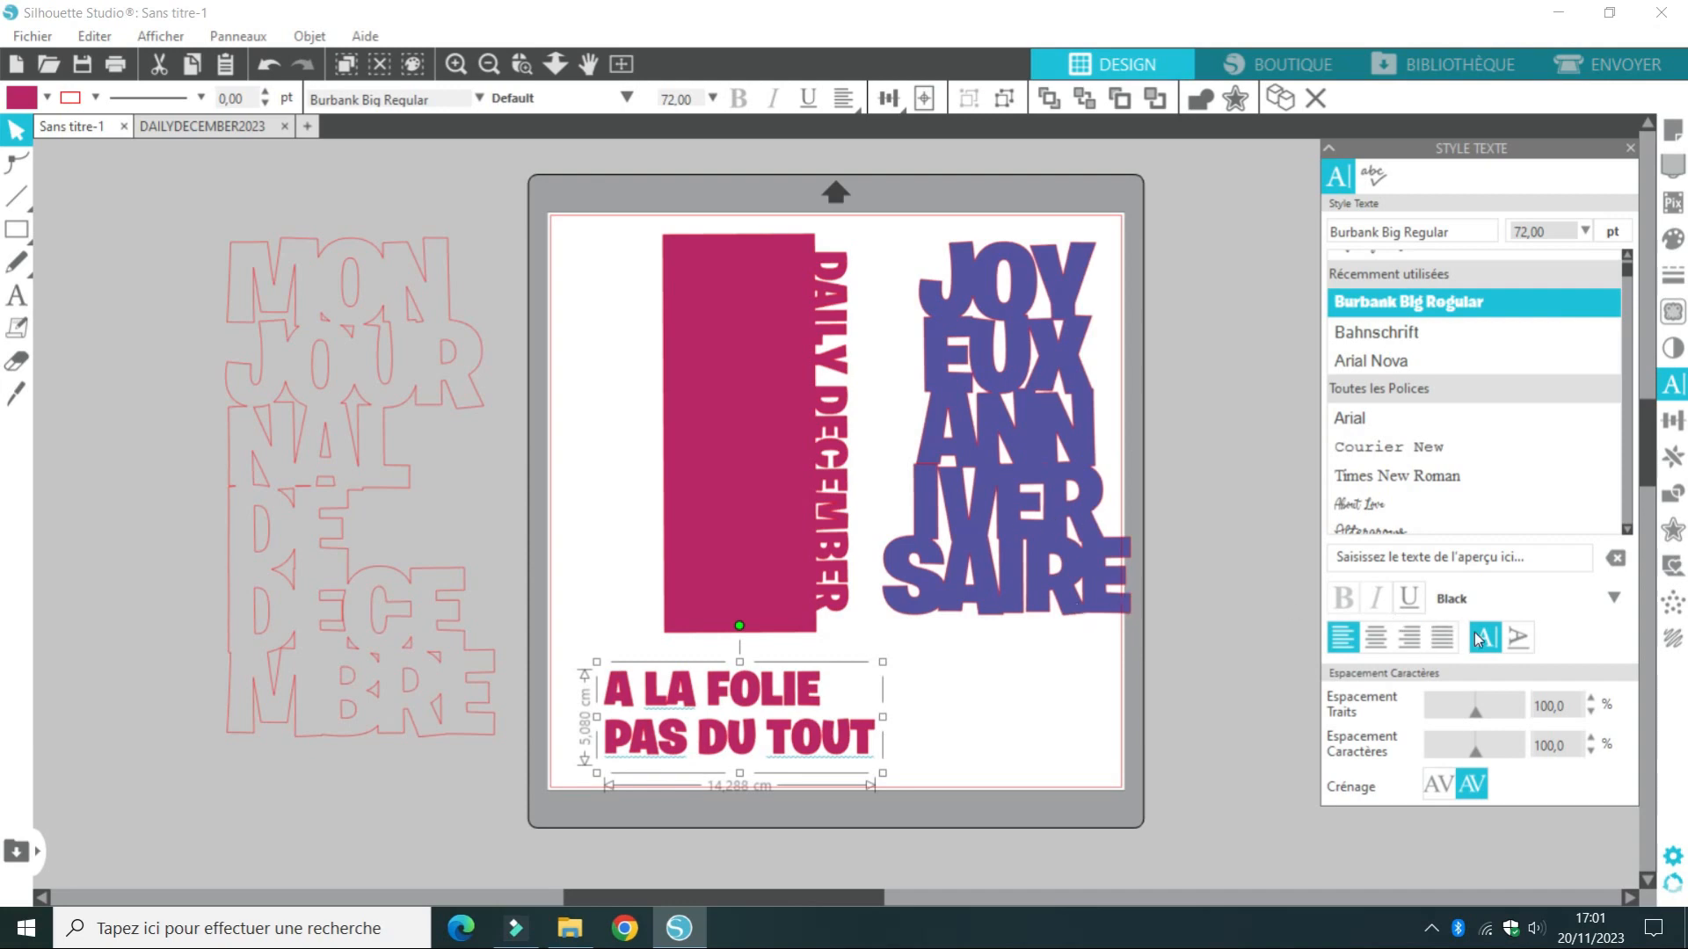
# Set the text's line spacing to 68% and its character spacing to 88%
pyautogui.doubleClick(1560, 704)
pyautogui.write('68')
pyautogui.press('Return')
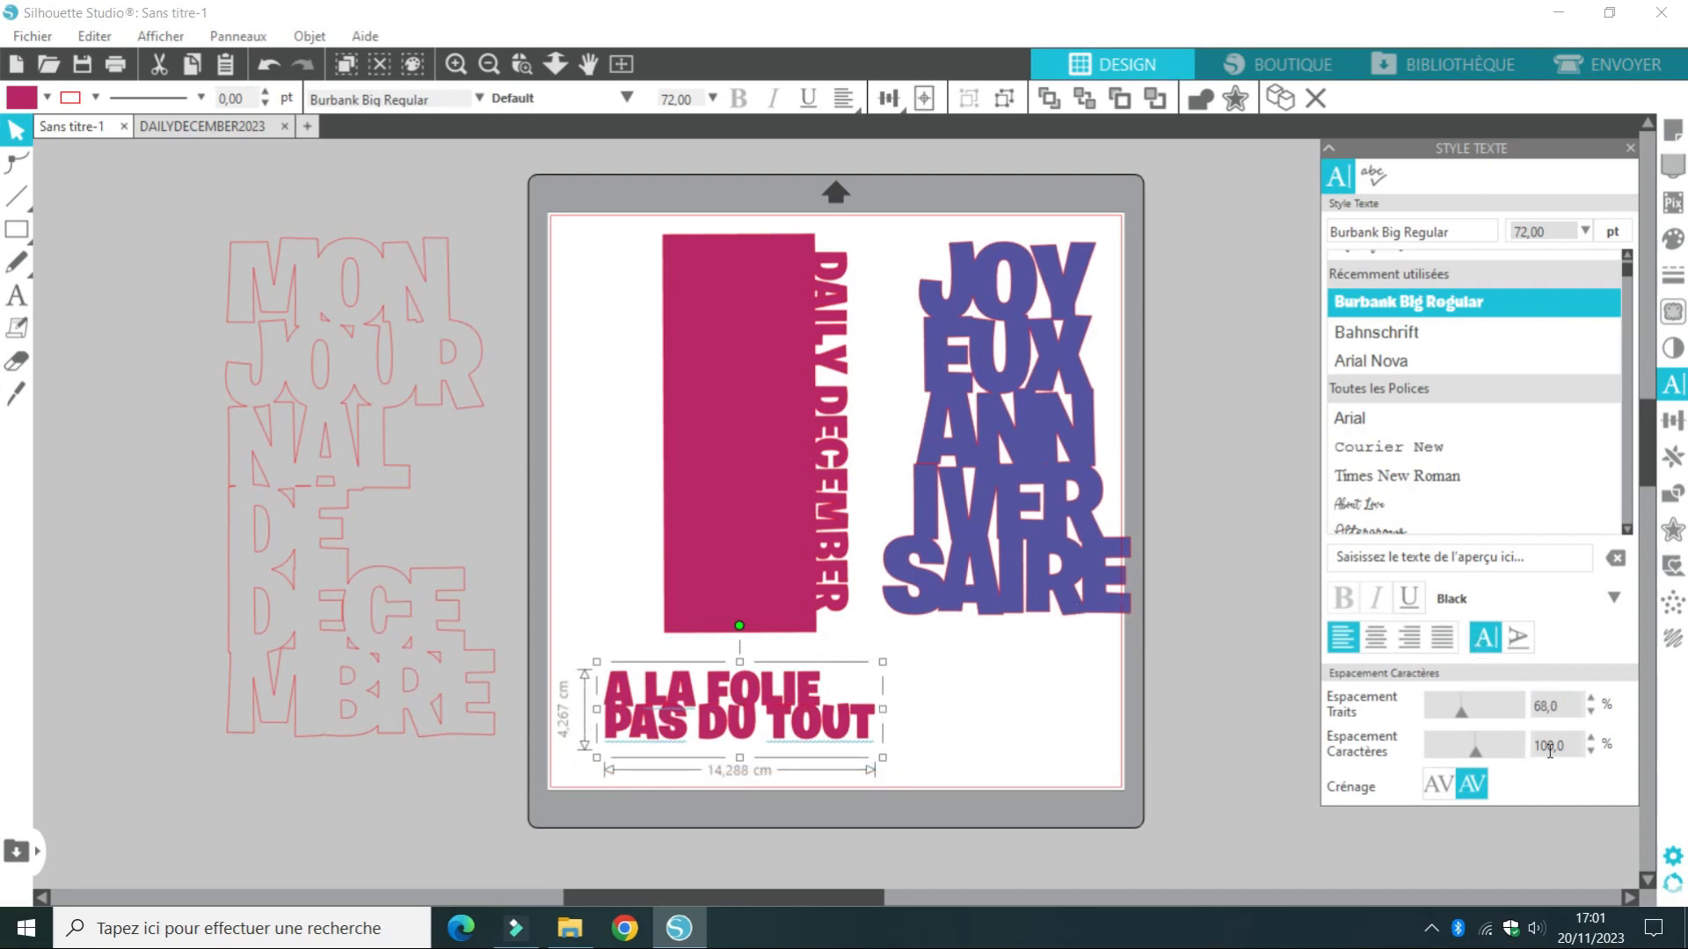
pyautogui.doubleClick(1557, 744)
pyautogui.write('88')
pyautogui.press('Return')
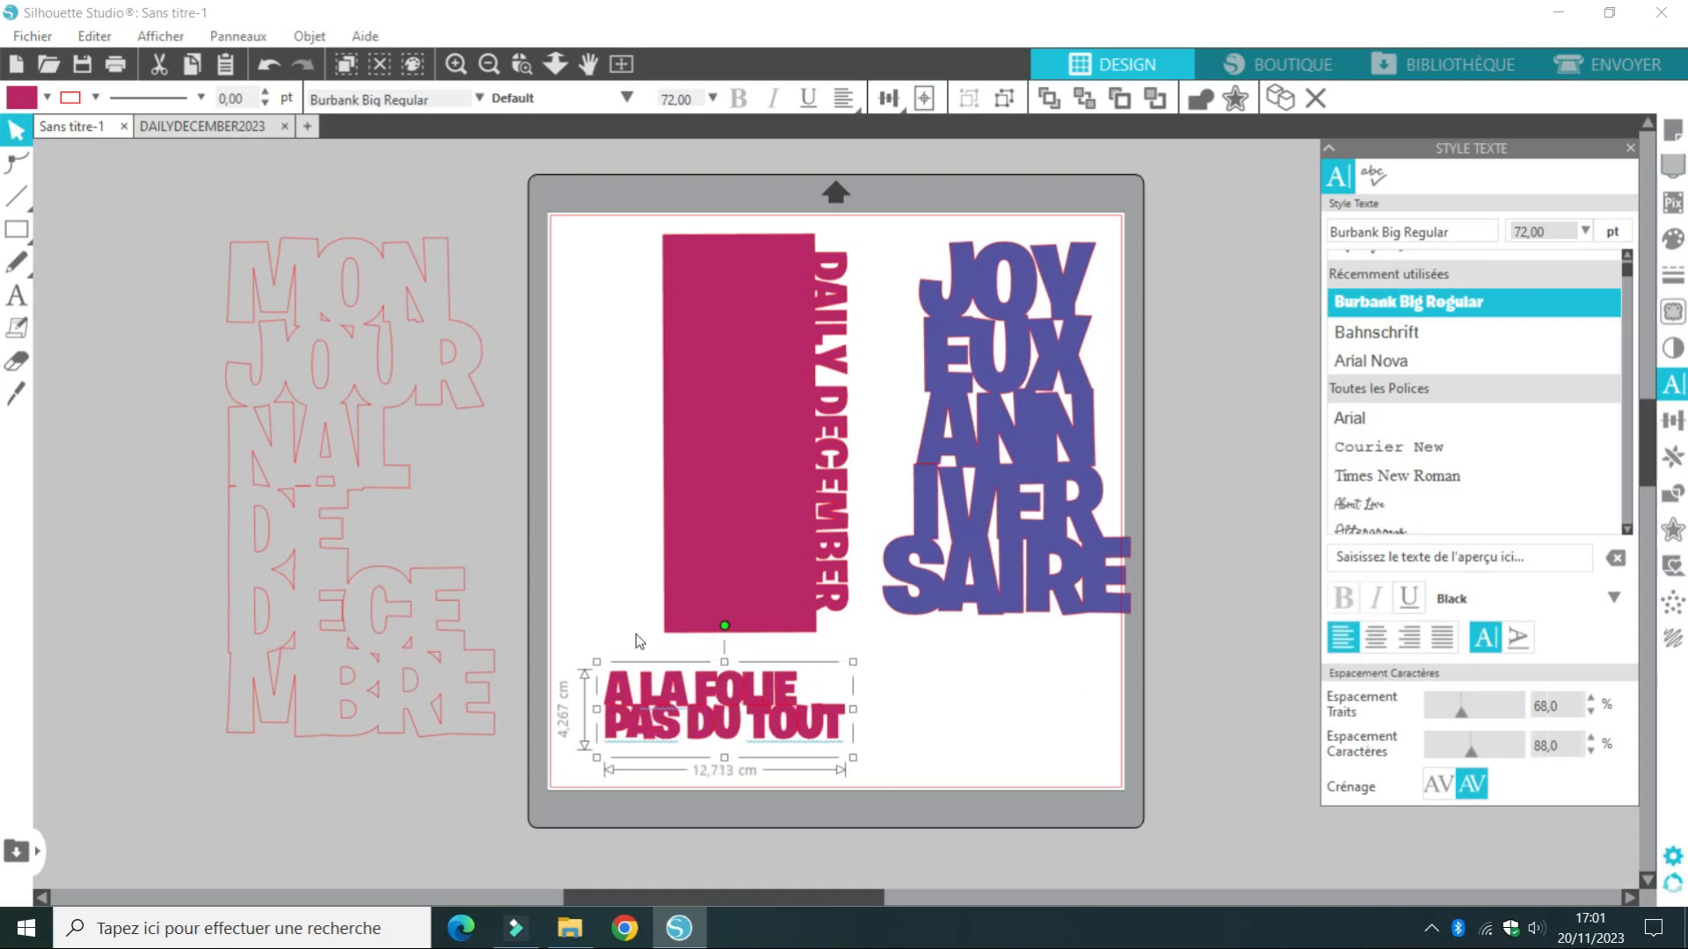
# Insert JE T'AIME at the very beginning of the A LA FOLIE PAS DU TOUT text
pyautogui.doubleClick(605, 681)
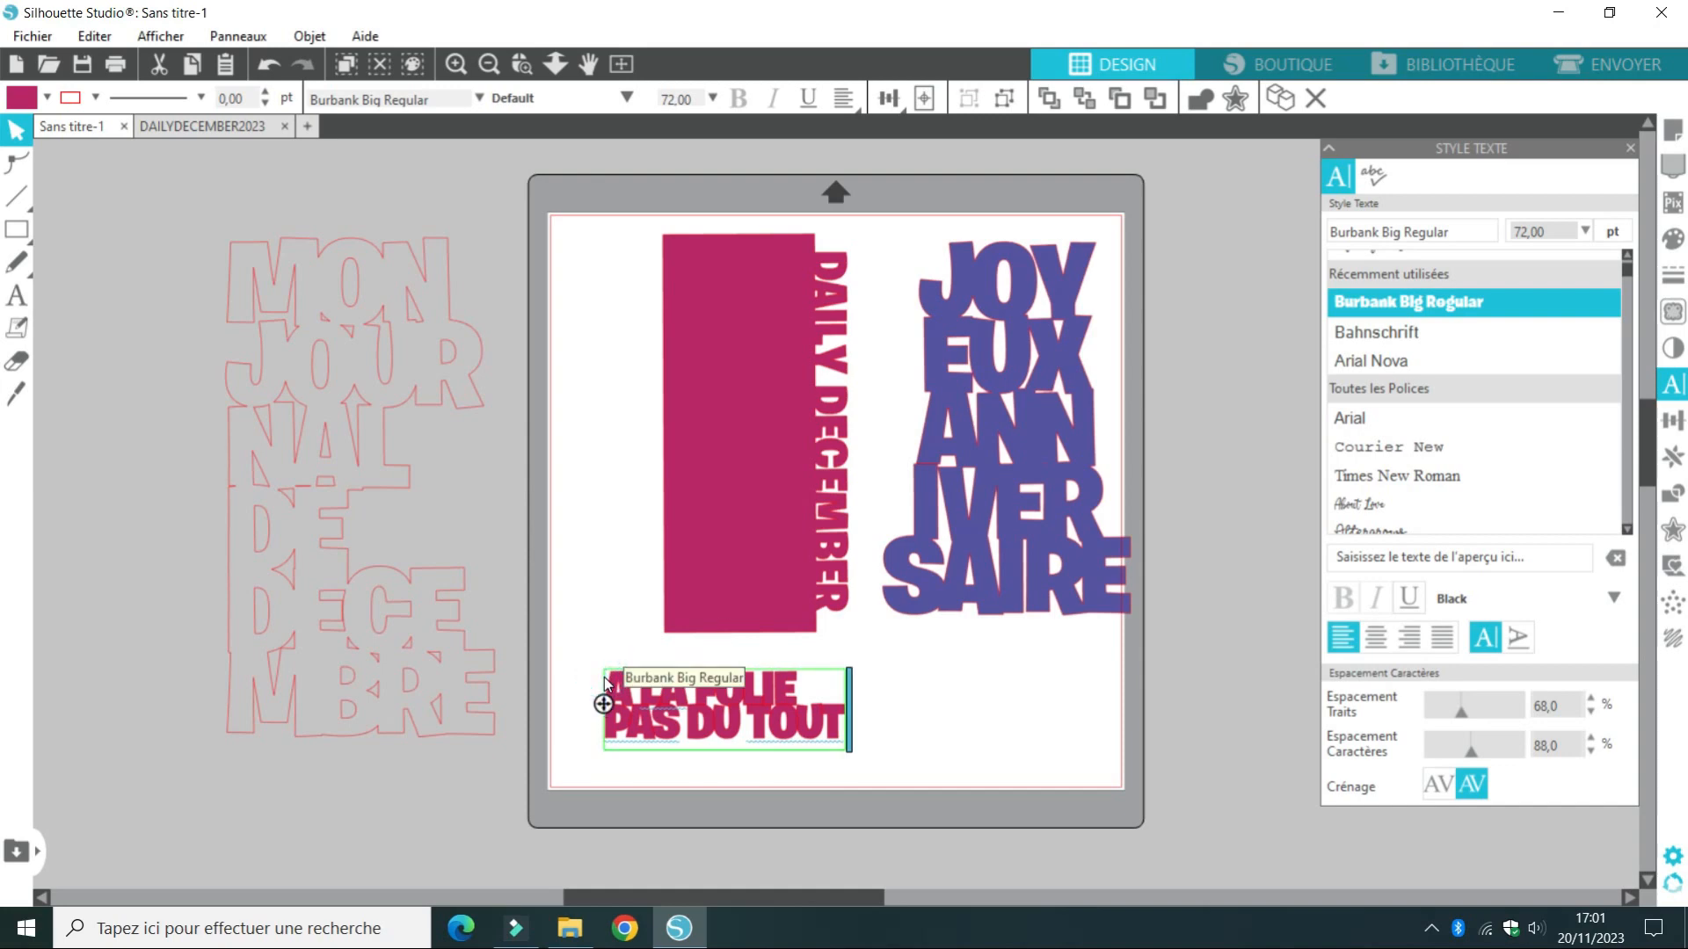
pyautogui.write("JE T'AIME")
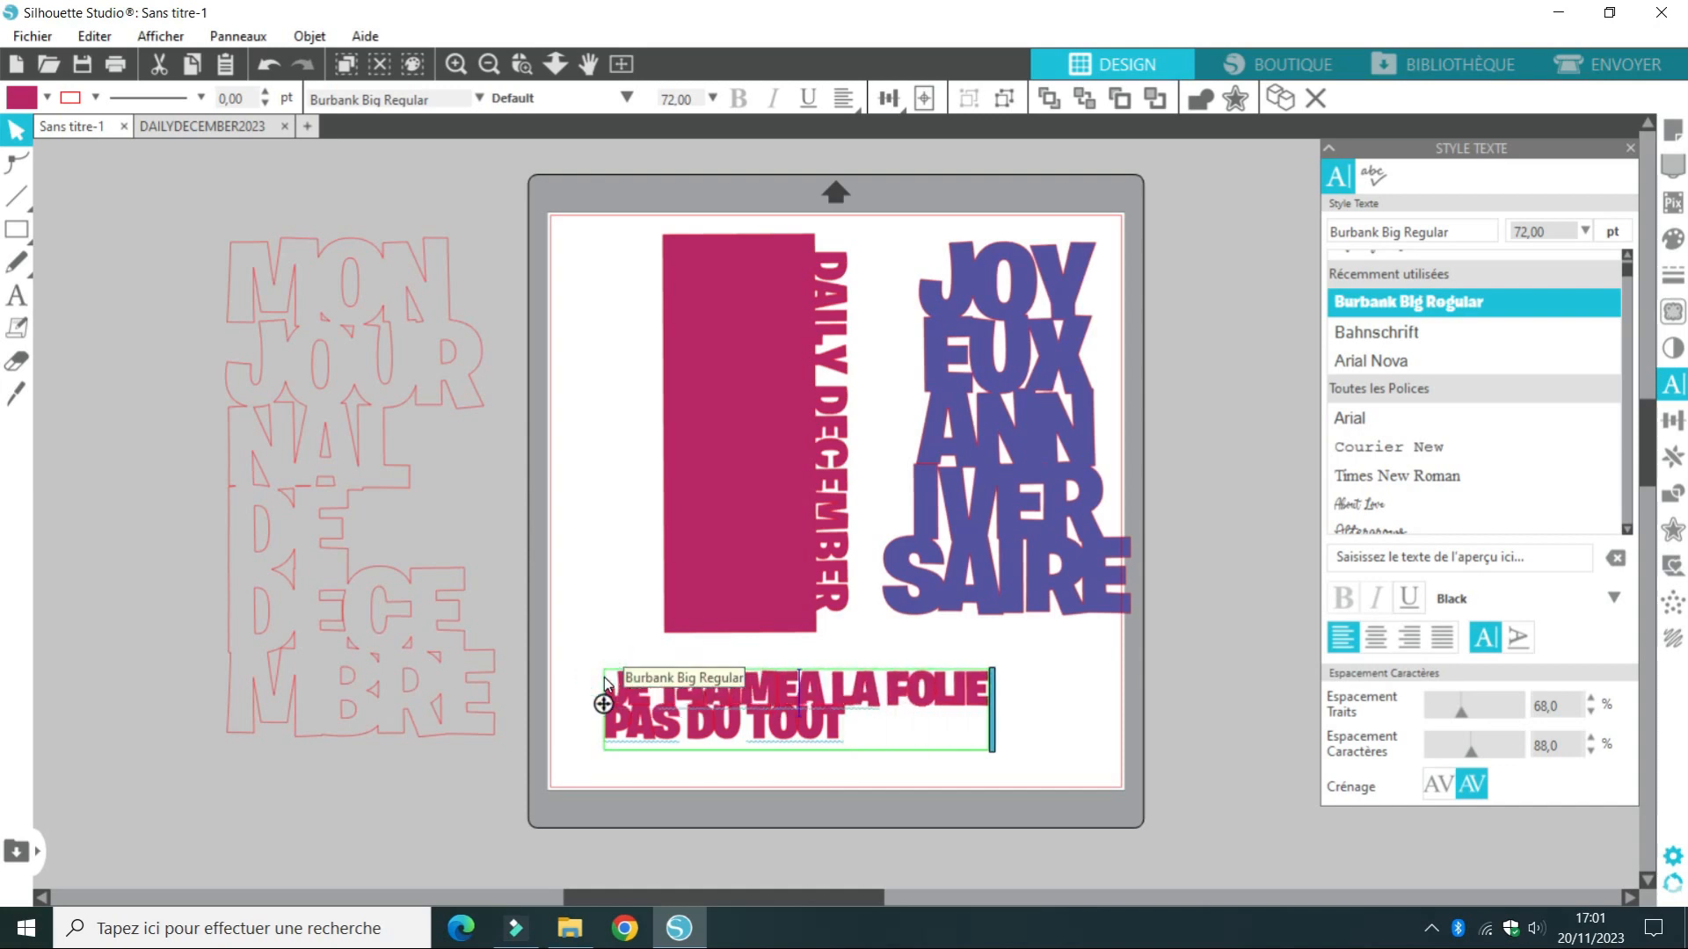
pyautogui.press('BackSpace')
pyautogui.press('BackSpace')
pyautogui.press('BackSpace')
pyautogui.press('BackSpace')
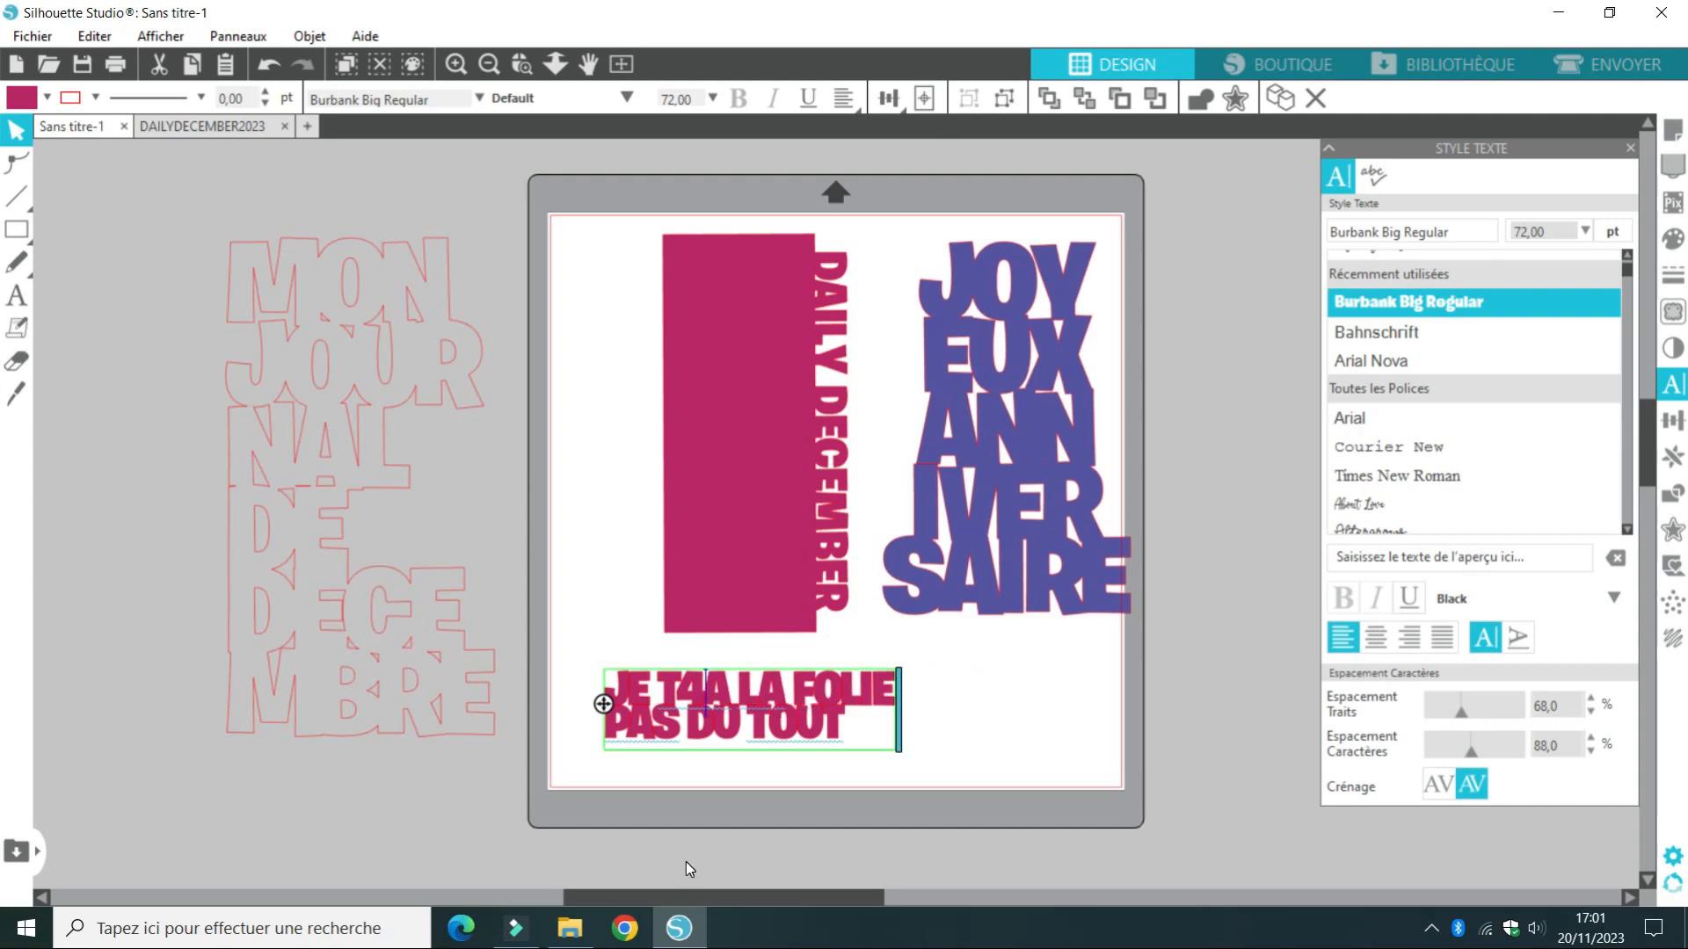
pyautogui.press('BackSpace')
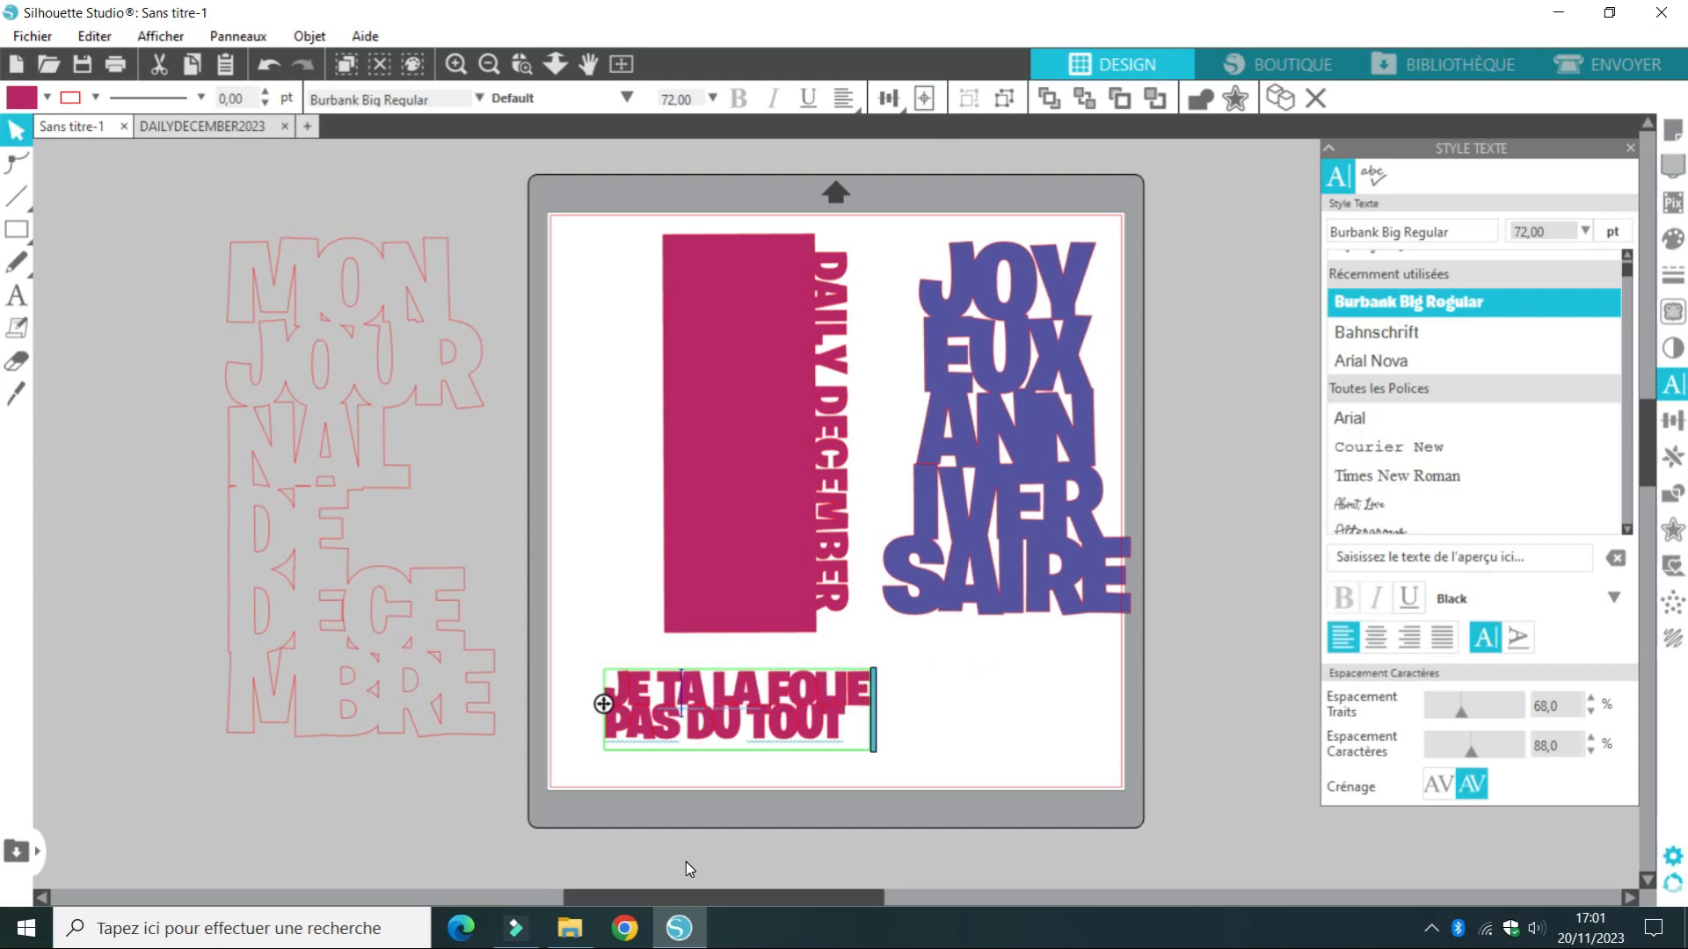
pyautogui.write('AIME')
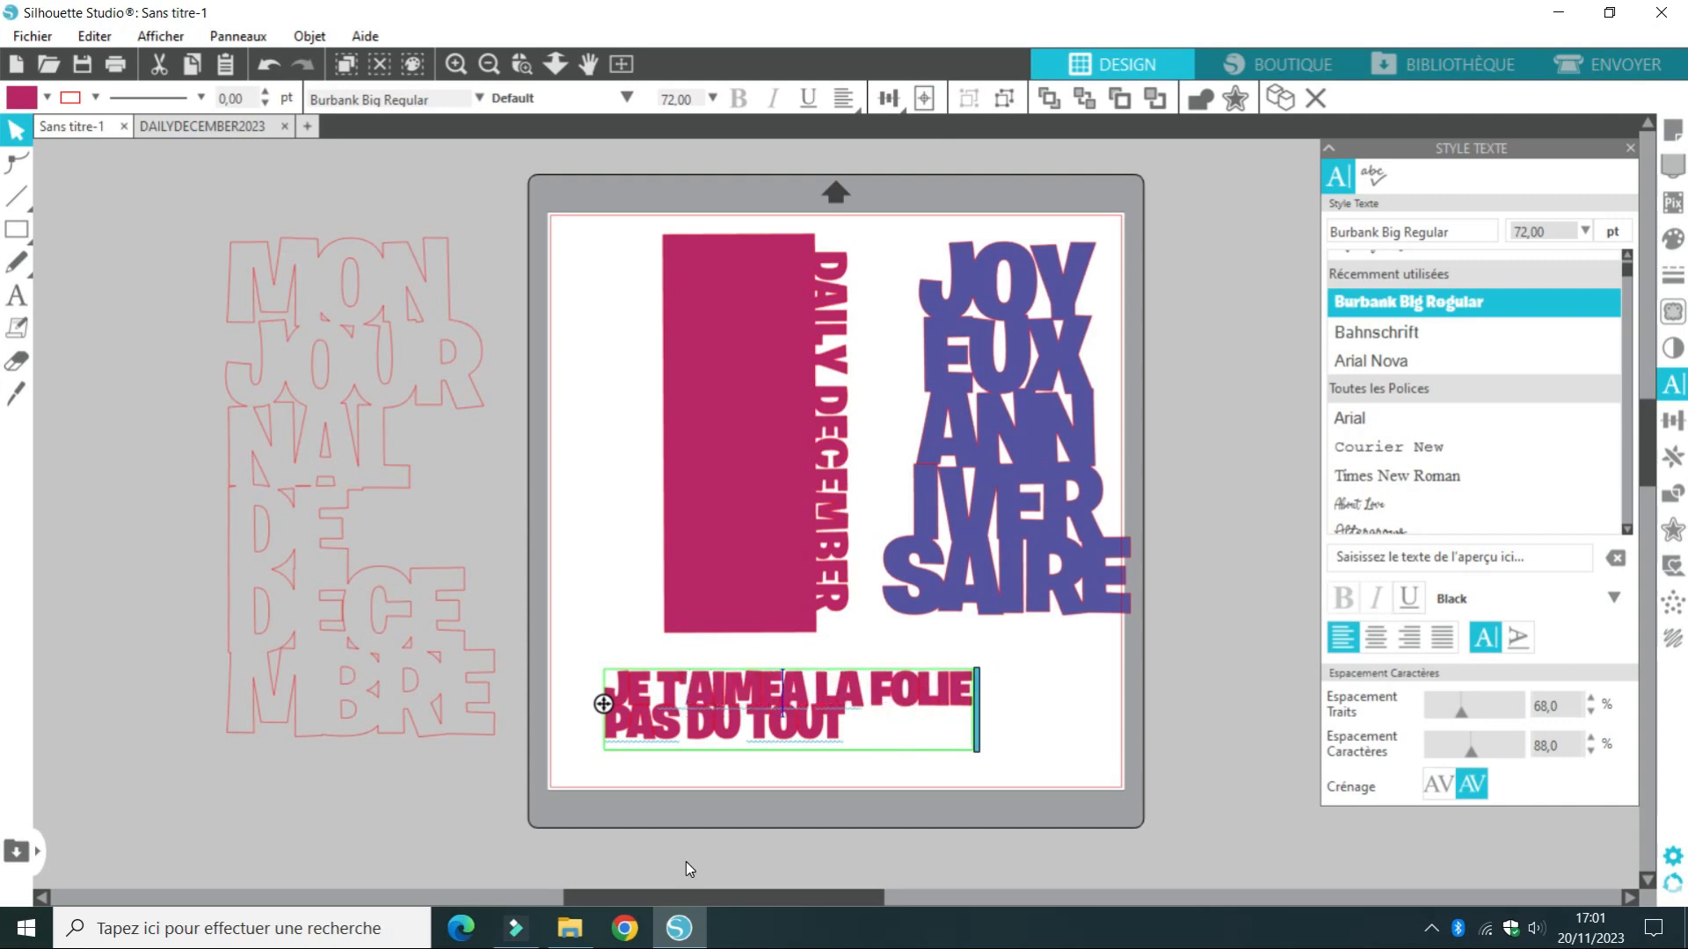
# Add the lines A LA FOLIE and PATIONNEMMENT after JE T'AIME, with the existing lines starting on a new line below
pyautogui.press('Return')
pyautogui.write('A LA ')
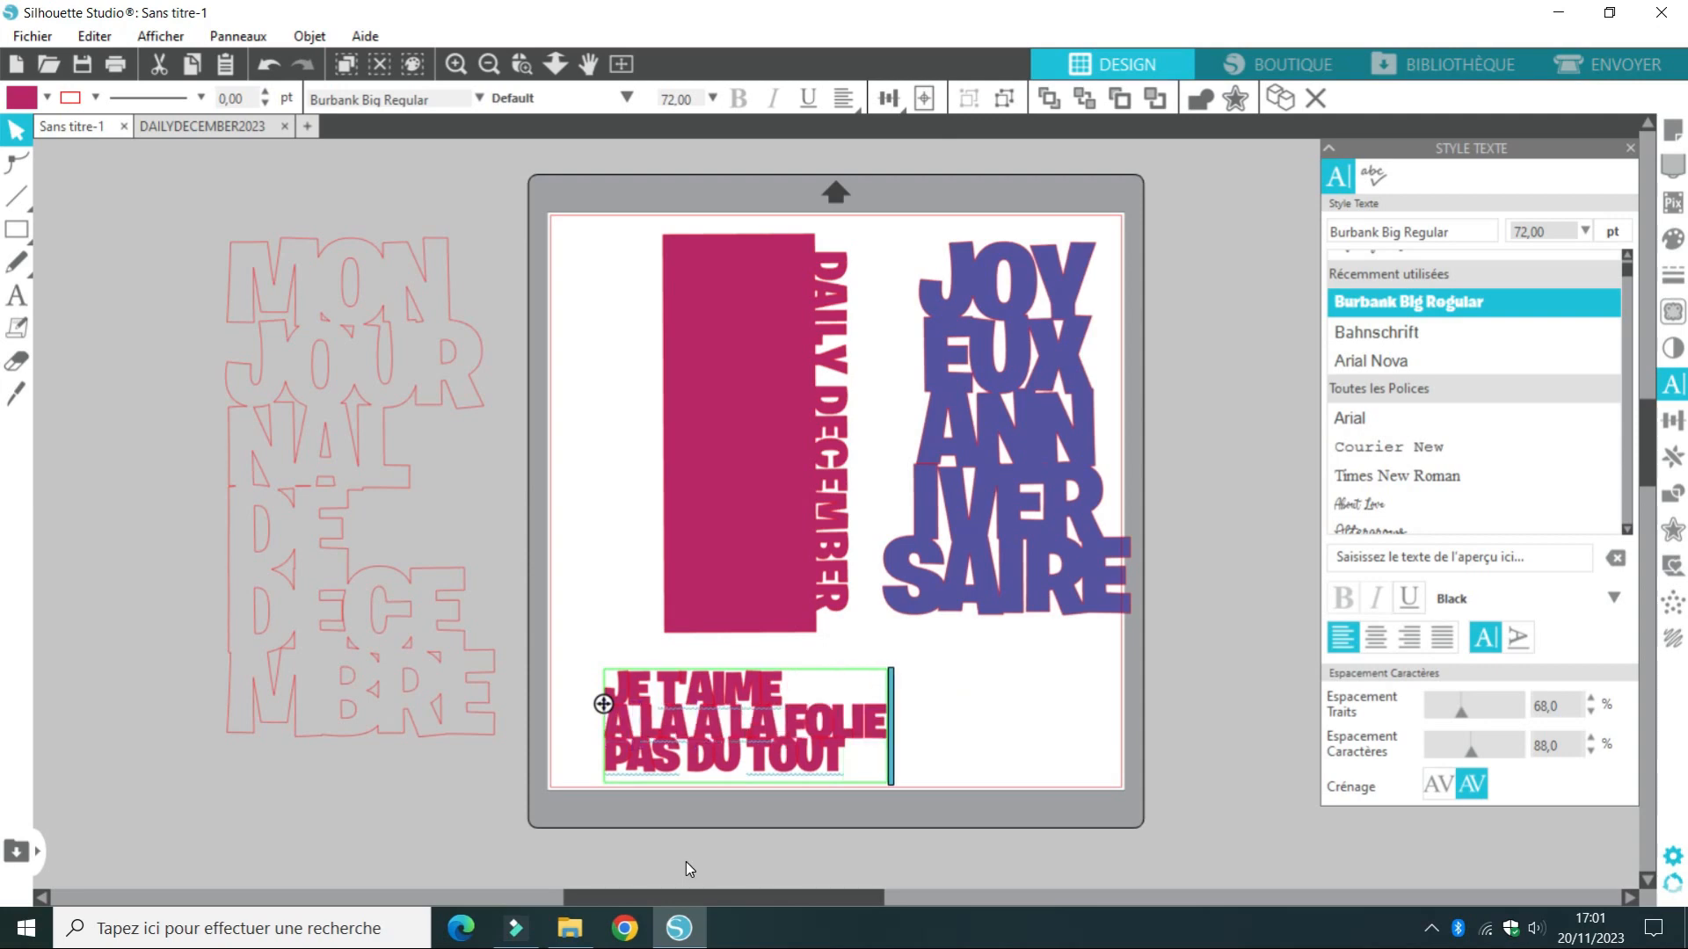
pyautogui.write('FOLIE')
pyautogui.press('Return')
pyautogui.write('PAT')
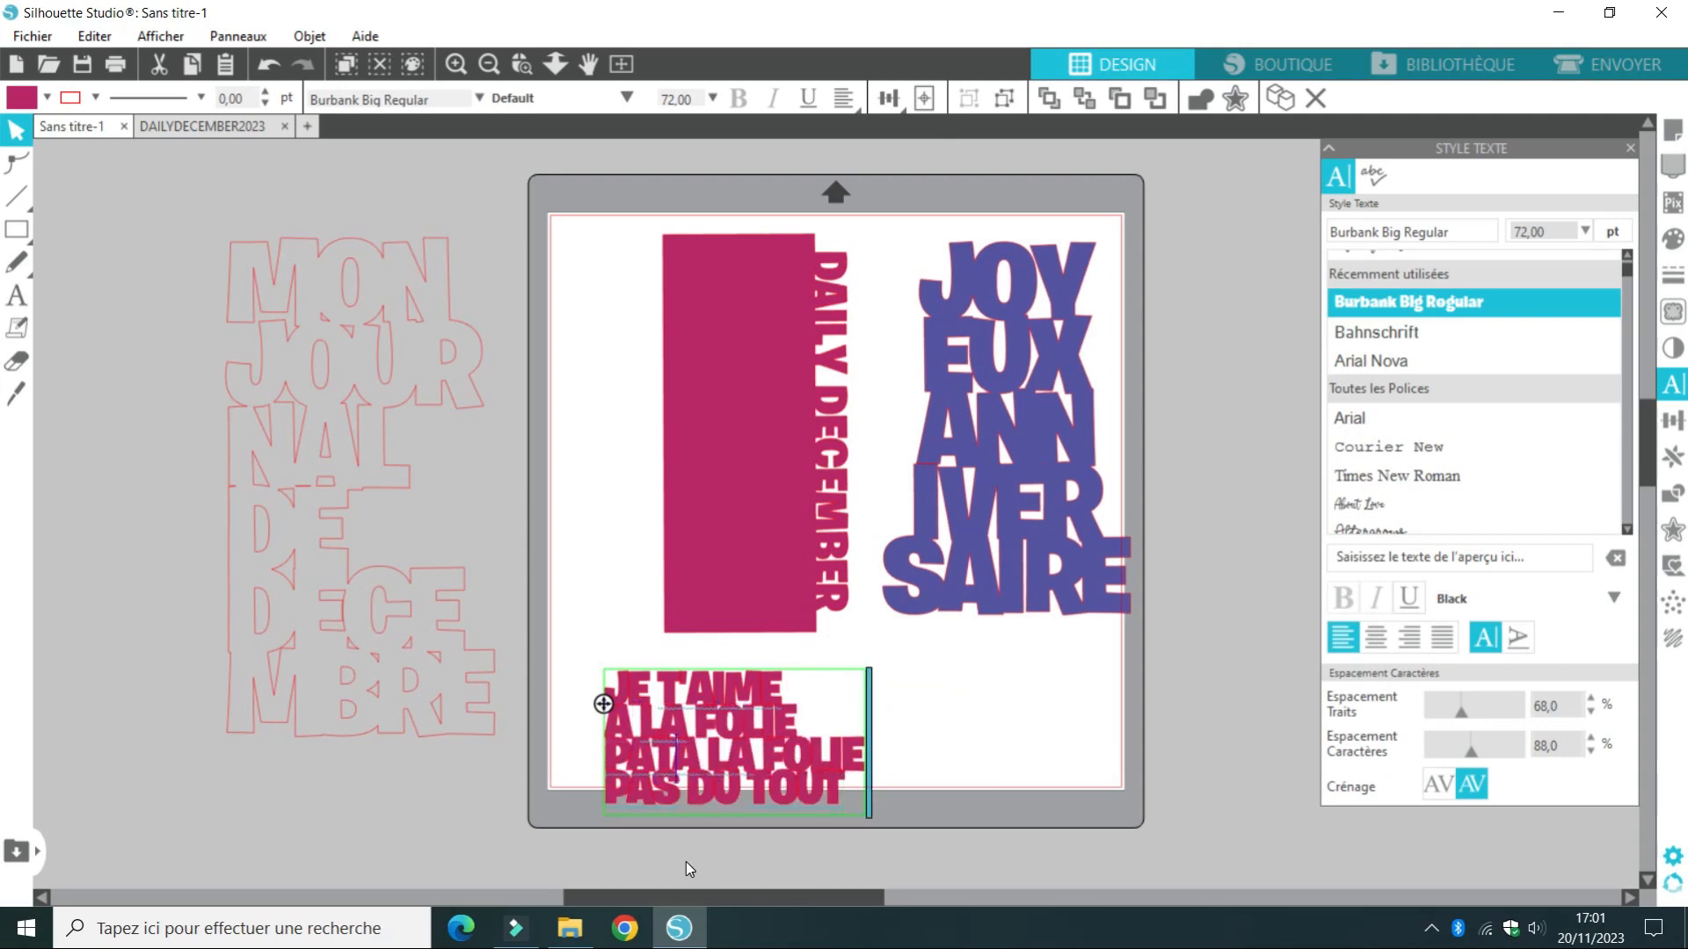
pyautogui.write('IONNEMMENT')
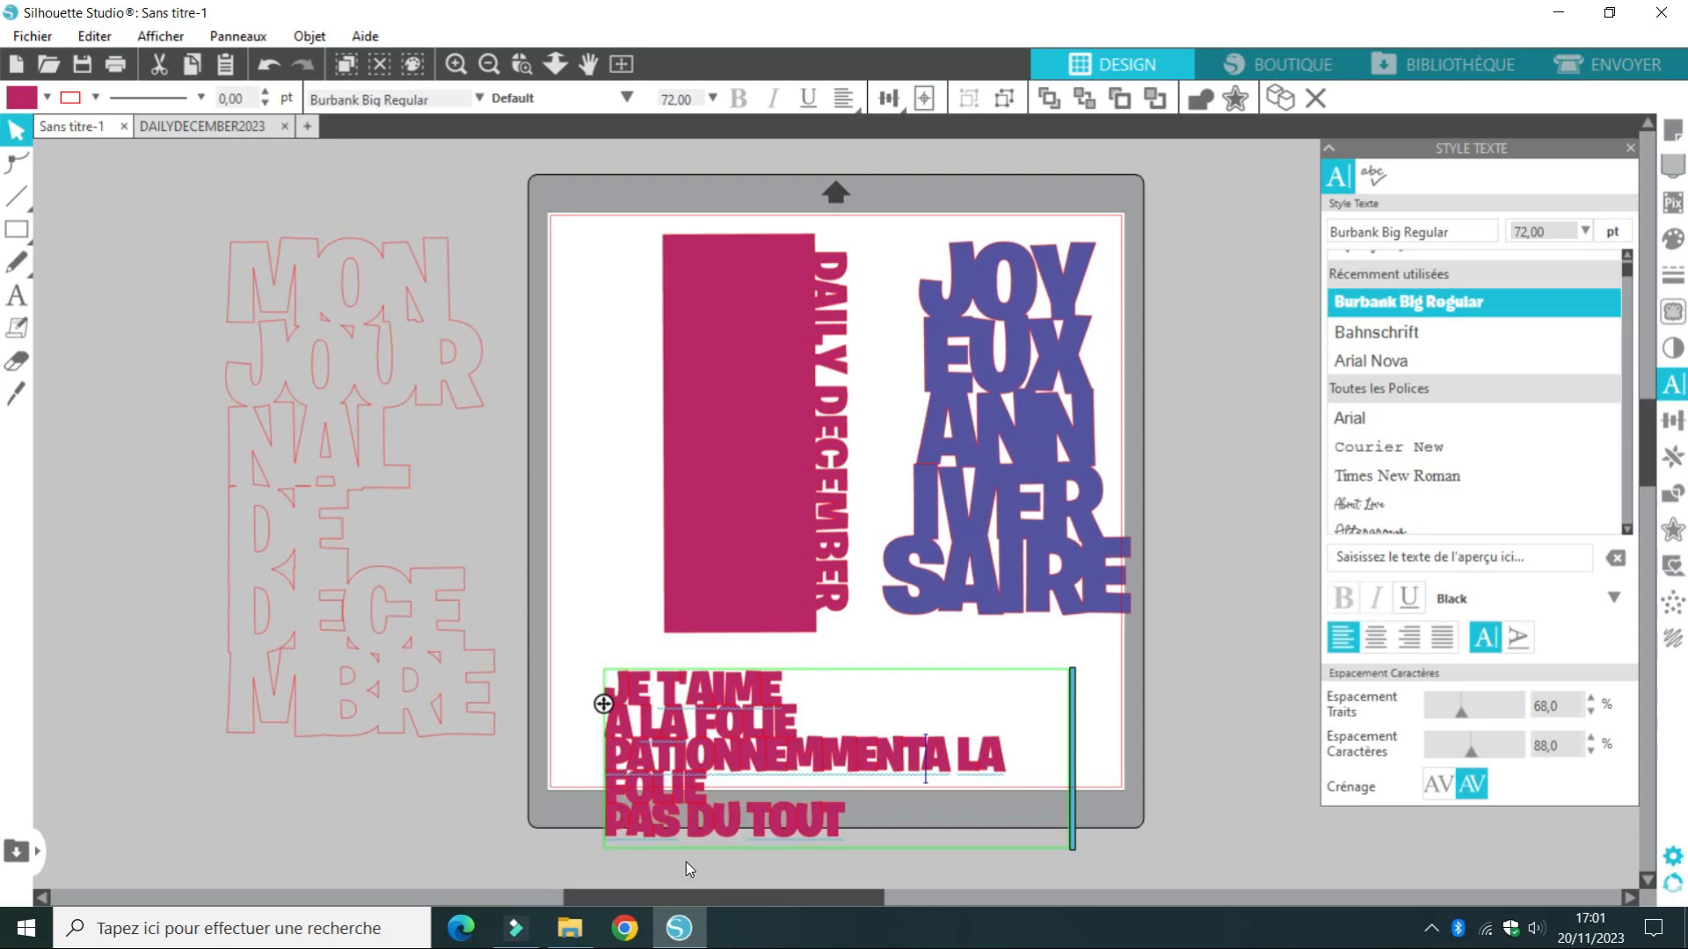
pyautogui.press('Return')
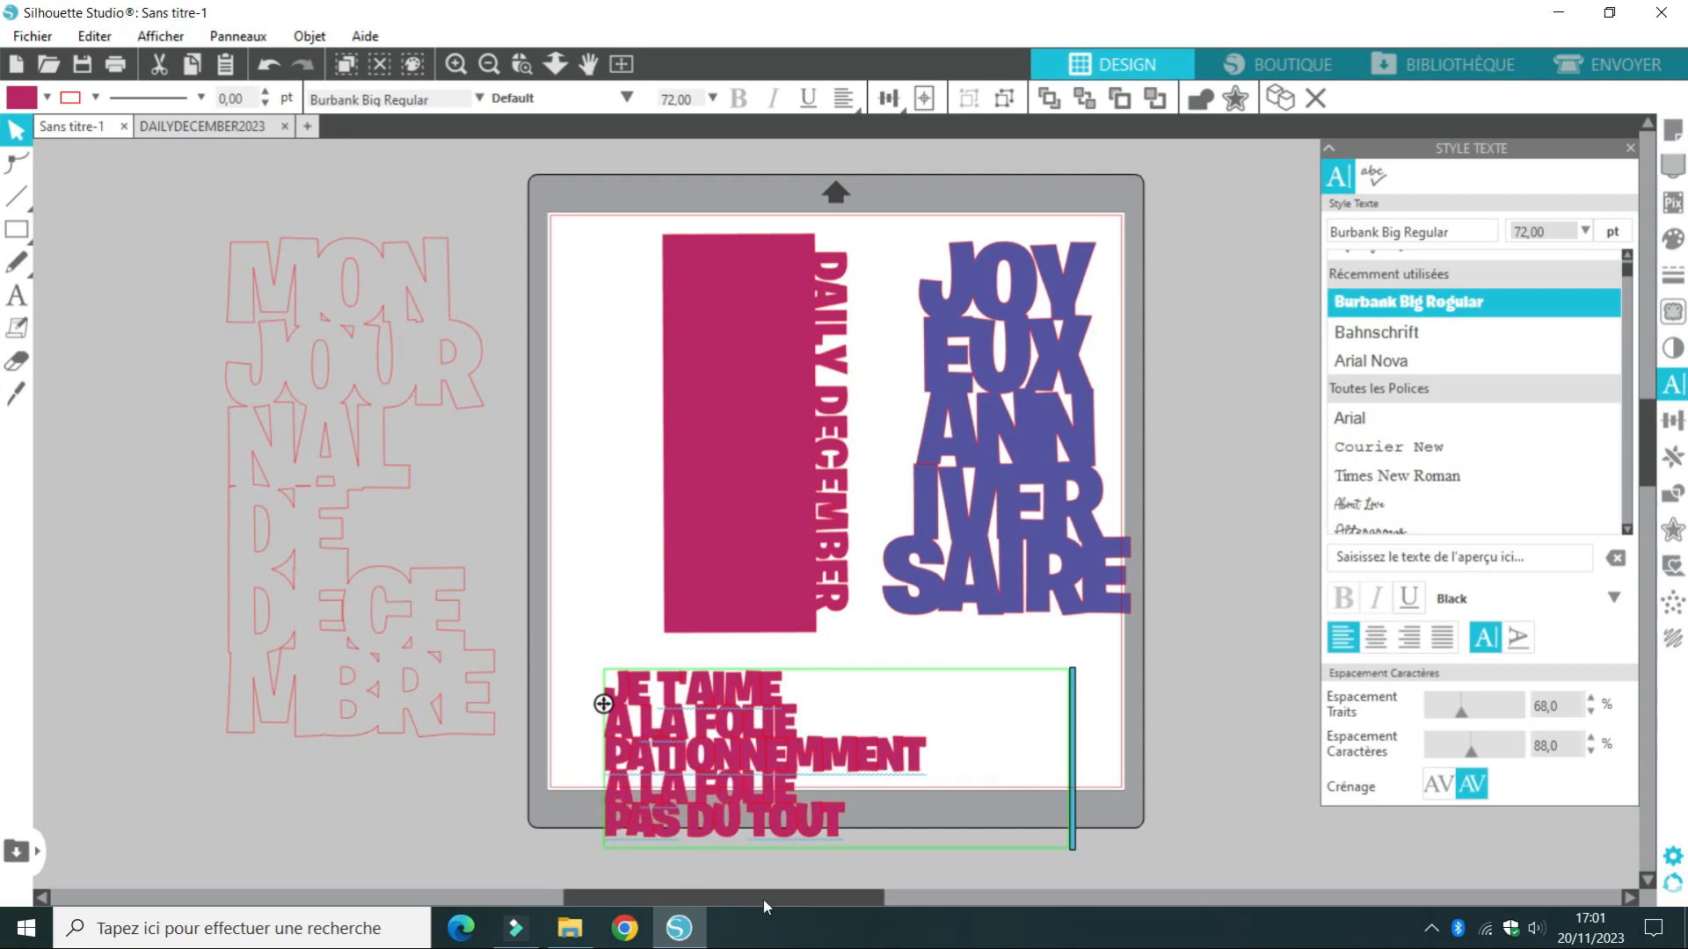
# Insert the lines UN PEU, BEAUCOUP and PASSIONNEMENT below JE T'AIME, and move the text block up so it fits on the mat
pyautogui.click(788, 686)
pyautogui.press('Return')
pyautogui.write('UN PEU')
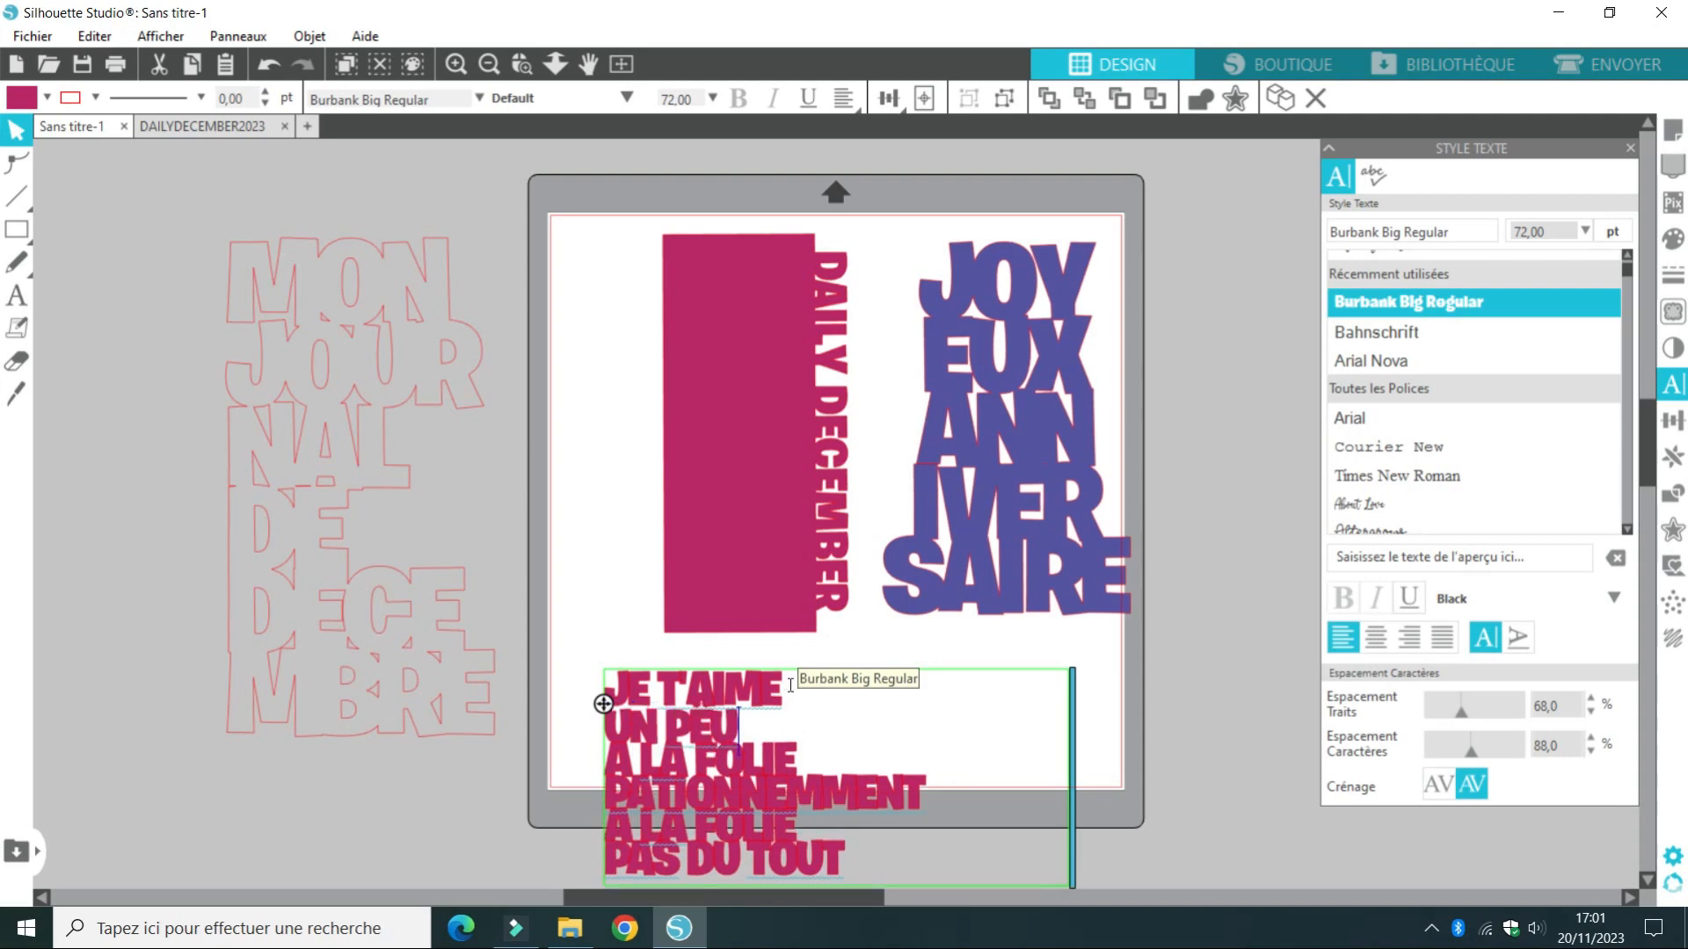
pyautogui.press('Return')
pyautogui.write('BEAUCOUP')
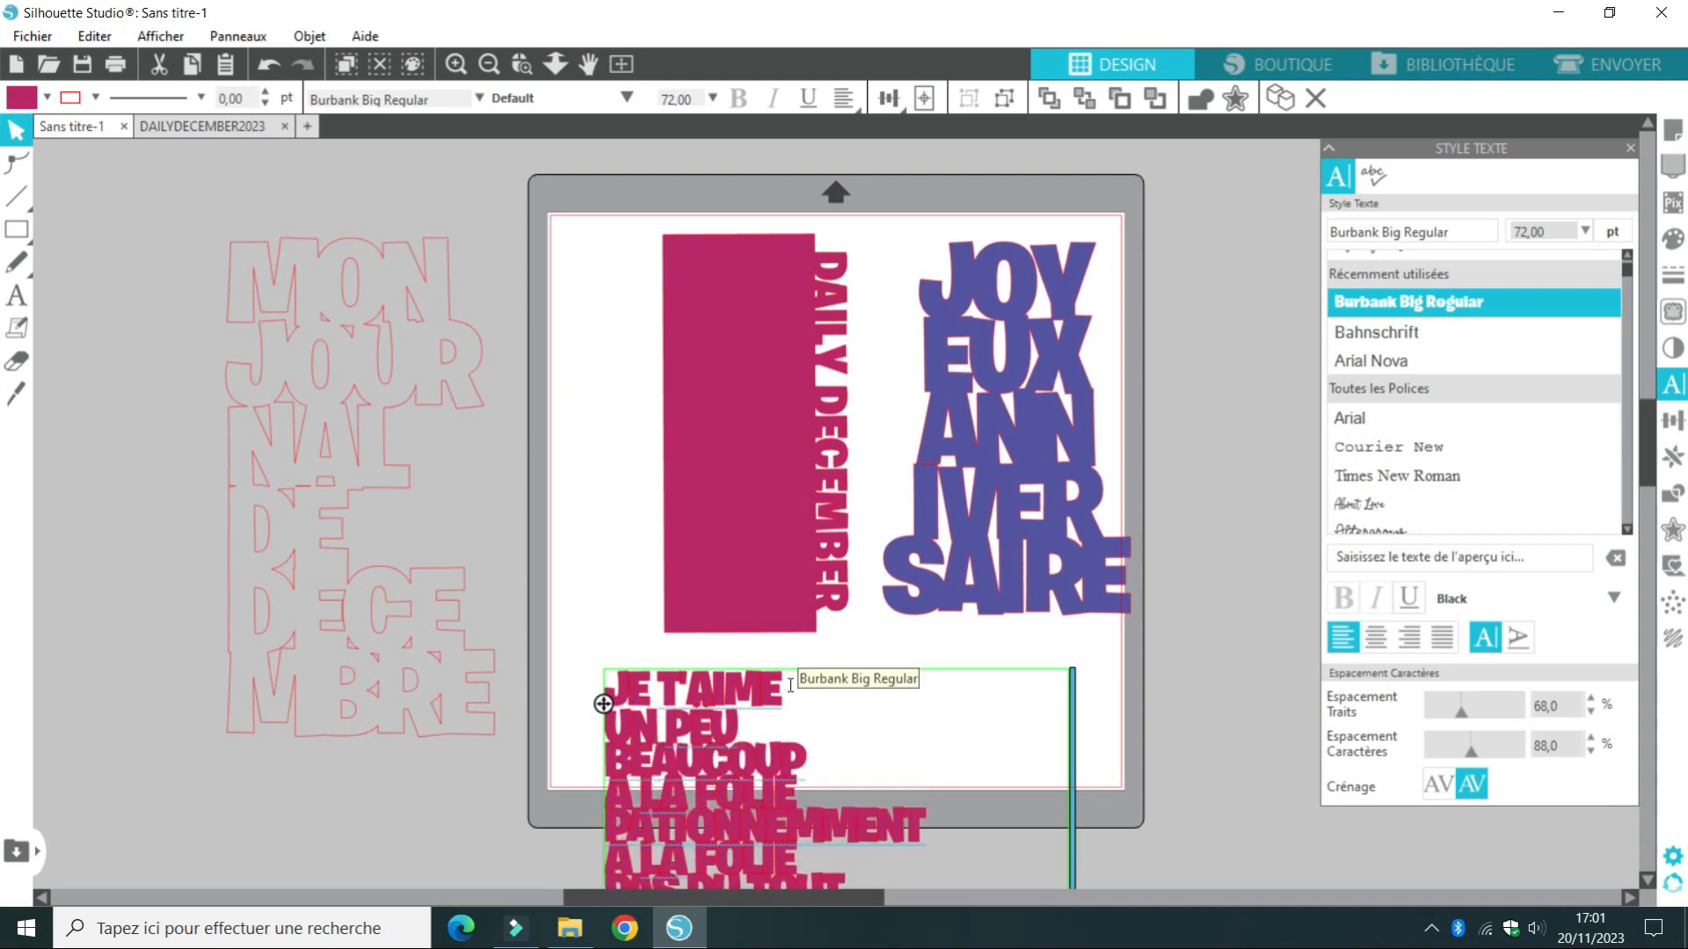
pyautogui.press('Return')
pyautogui.write('PASSIO')
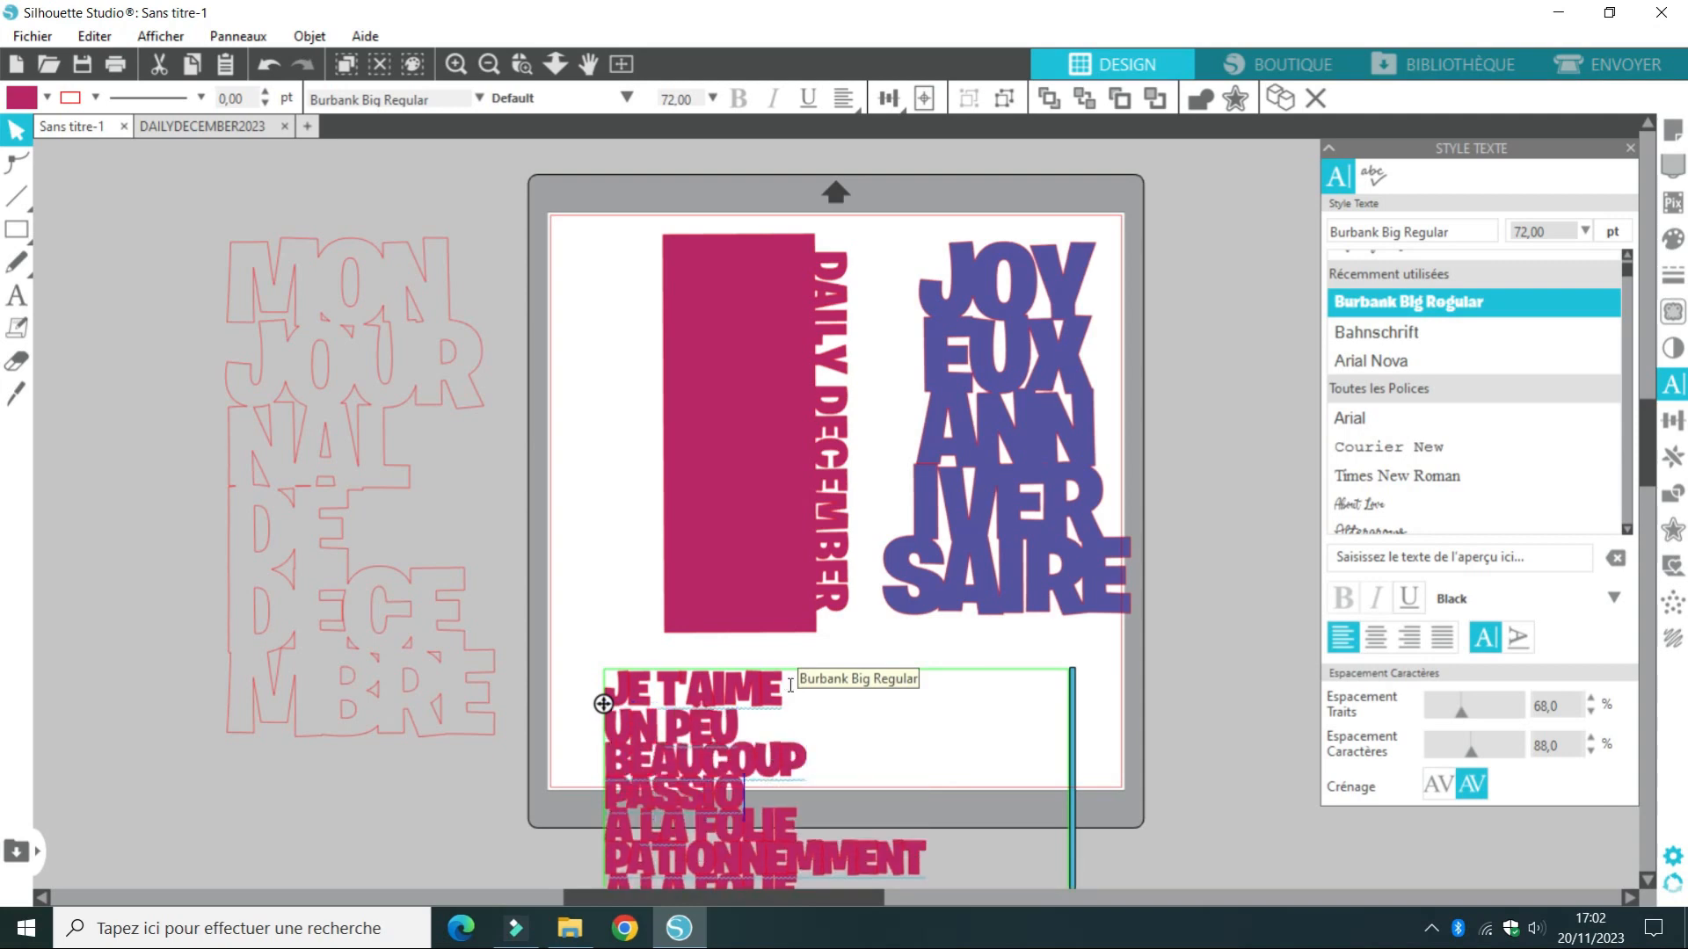
pyautogui.write('NNEMENT')
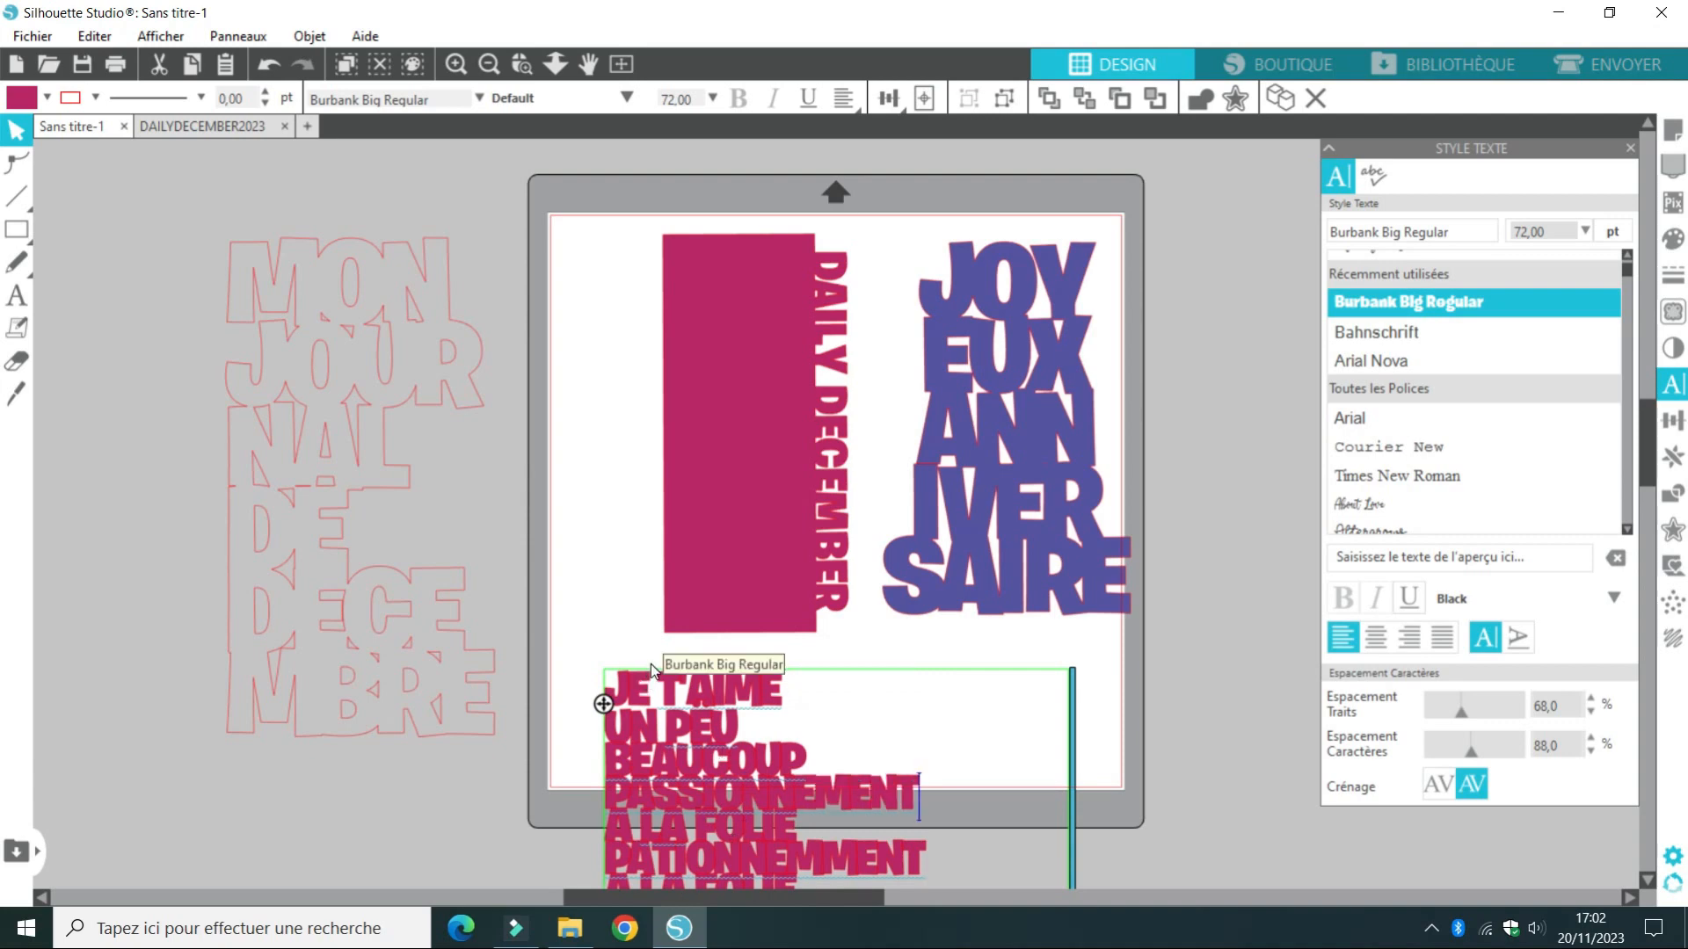
pyautogui.moveTo(650, 663); pyautogui.dragTo(641, 519)
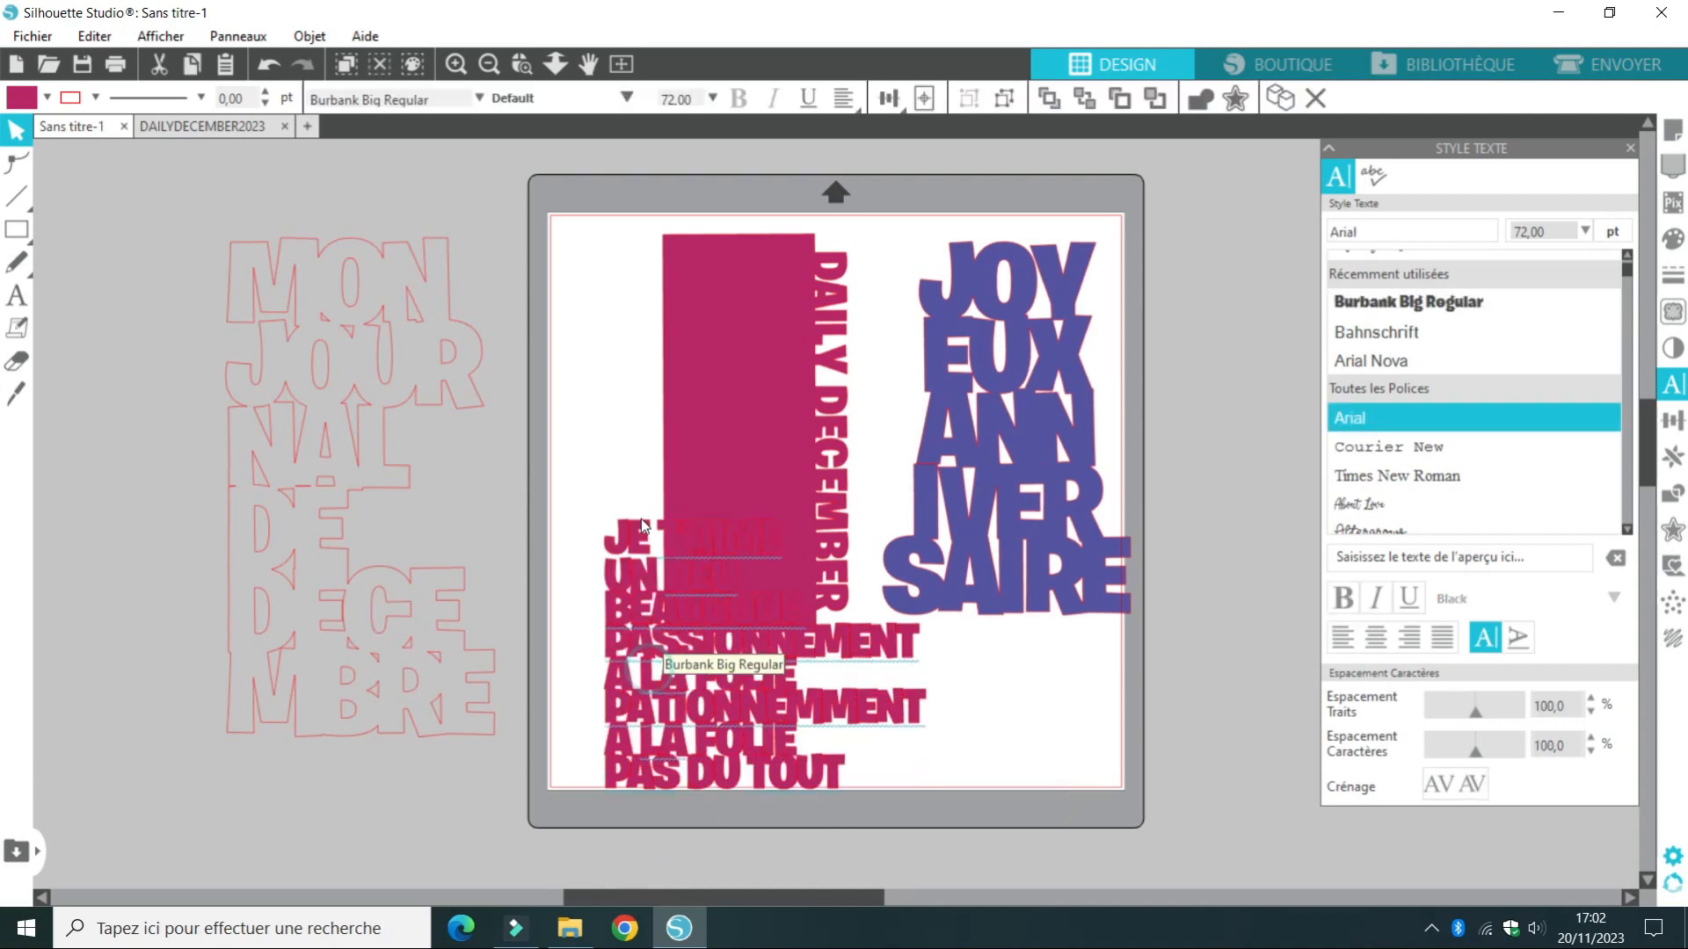
# Delete the misspelled PATIONNEMMENT line and the duplicate A LA FOLIE line from the JE T'AIME text
pyautogui.doubleClick(650, 711)
pyautogui.press('Delete')
pyautogui.press('Delete')
pyautogui.press('Delete')
pyautogui.press('Delete')
pyautogui.press('Delete')
pyautogui.press('Delete')
pyautogui.press('Delete')
pyautogui.press('Delete')
pyautogui.press('Delete')
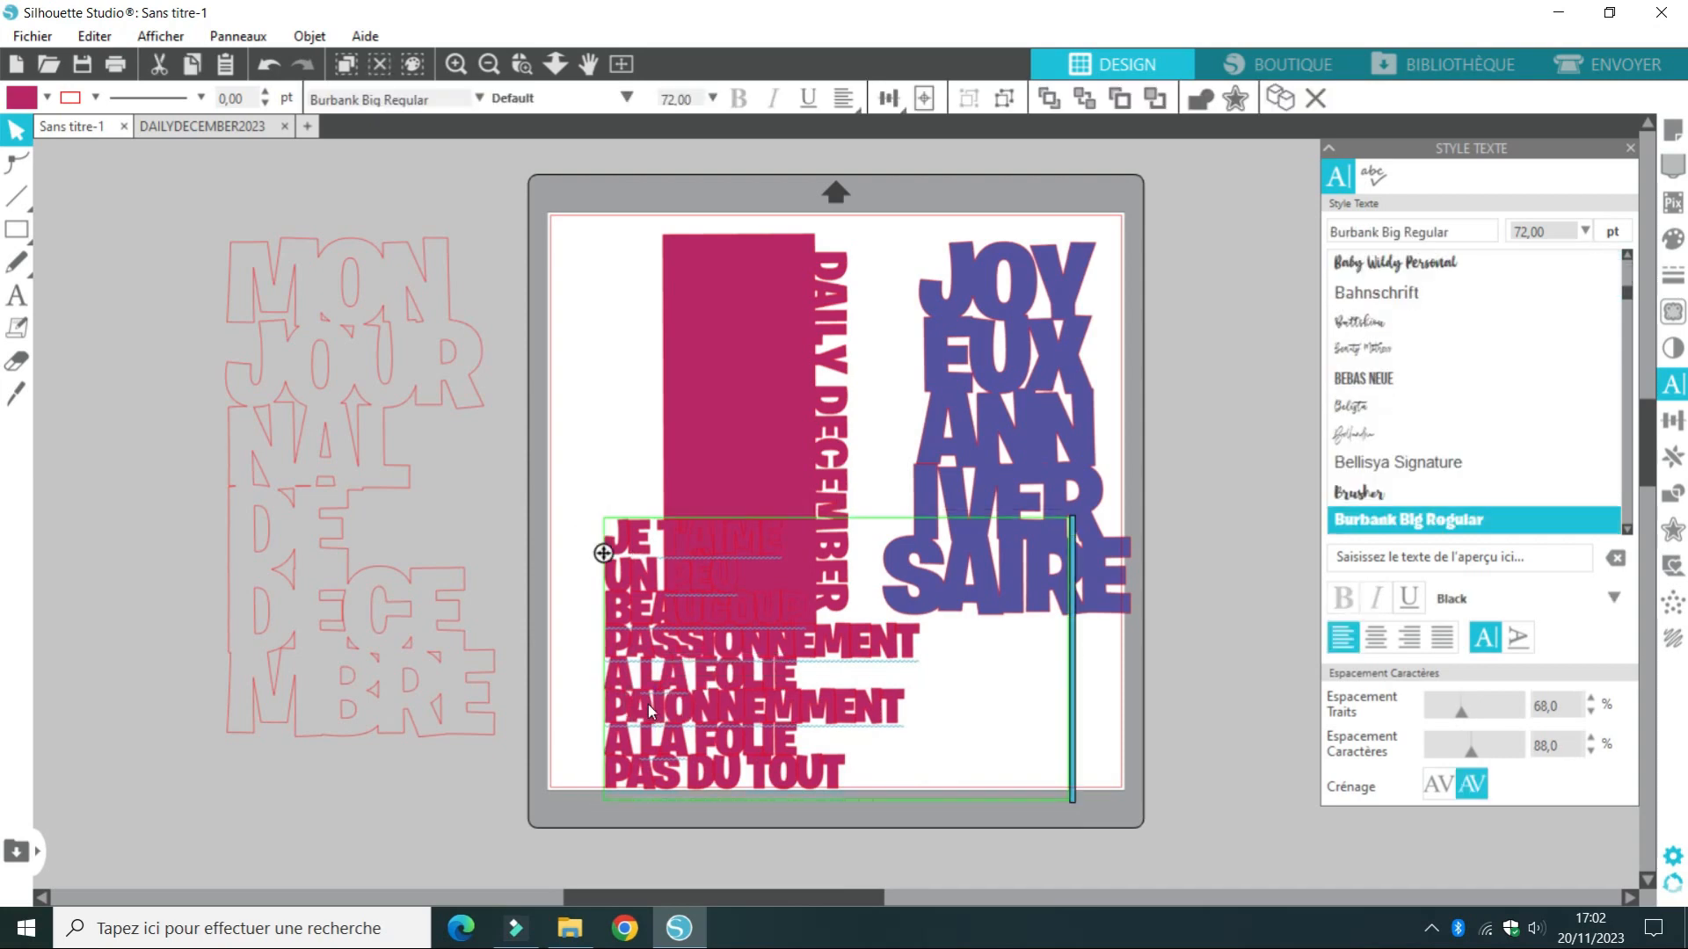
pyautogui.press('BackSpace')
pyautogui.press('BackSpace')
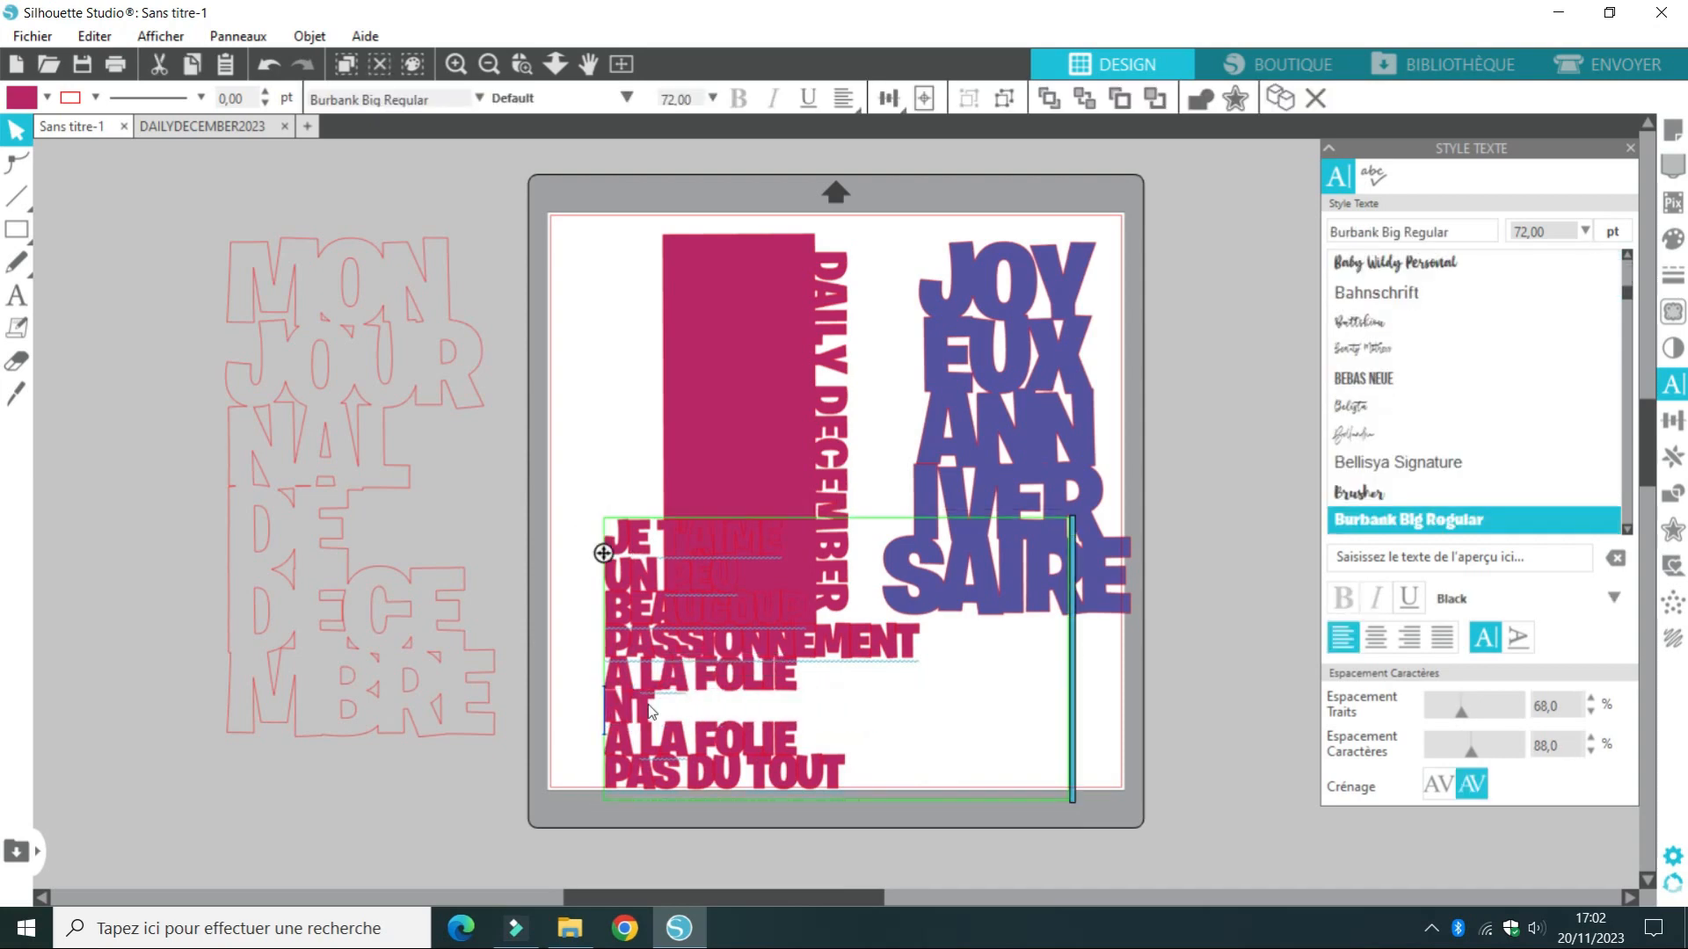
pyautogui.press('Delete')
pyautogui.press('Delete')
pyautogui.press('Delete')
pyautogui.press('Delete')
pyautogui.press('Delete')
pyautogui.press('Delete')
pyautogui.press('Delete')
pyautogui.press('Delete')
pyautogui.press('Delete')
pyautogui.press('Delete')
pyautogui.press('Delete')
pyautogui.press('Delete')
pyautogui.press('Delete')
pyautogui.press('Delete')
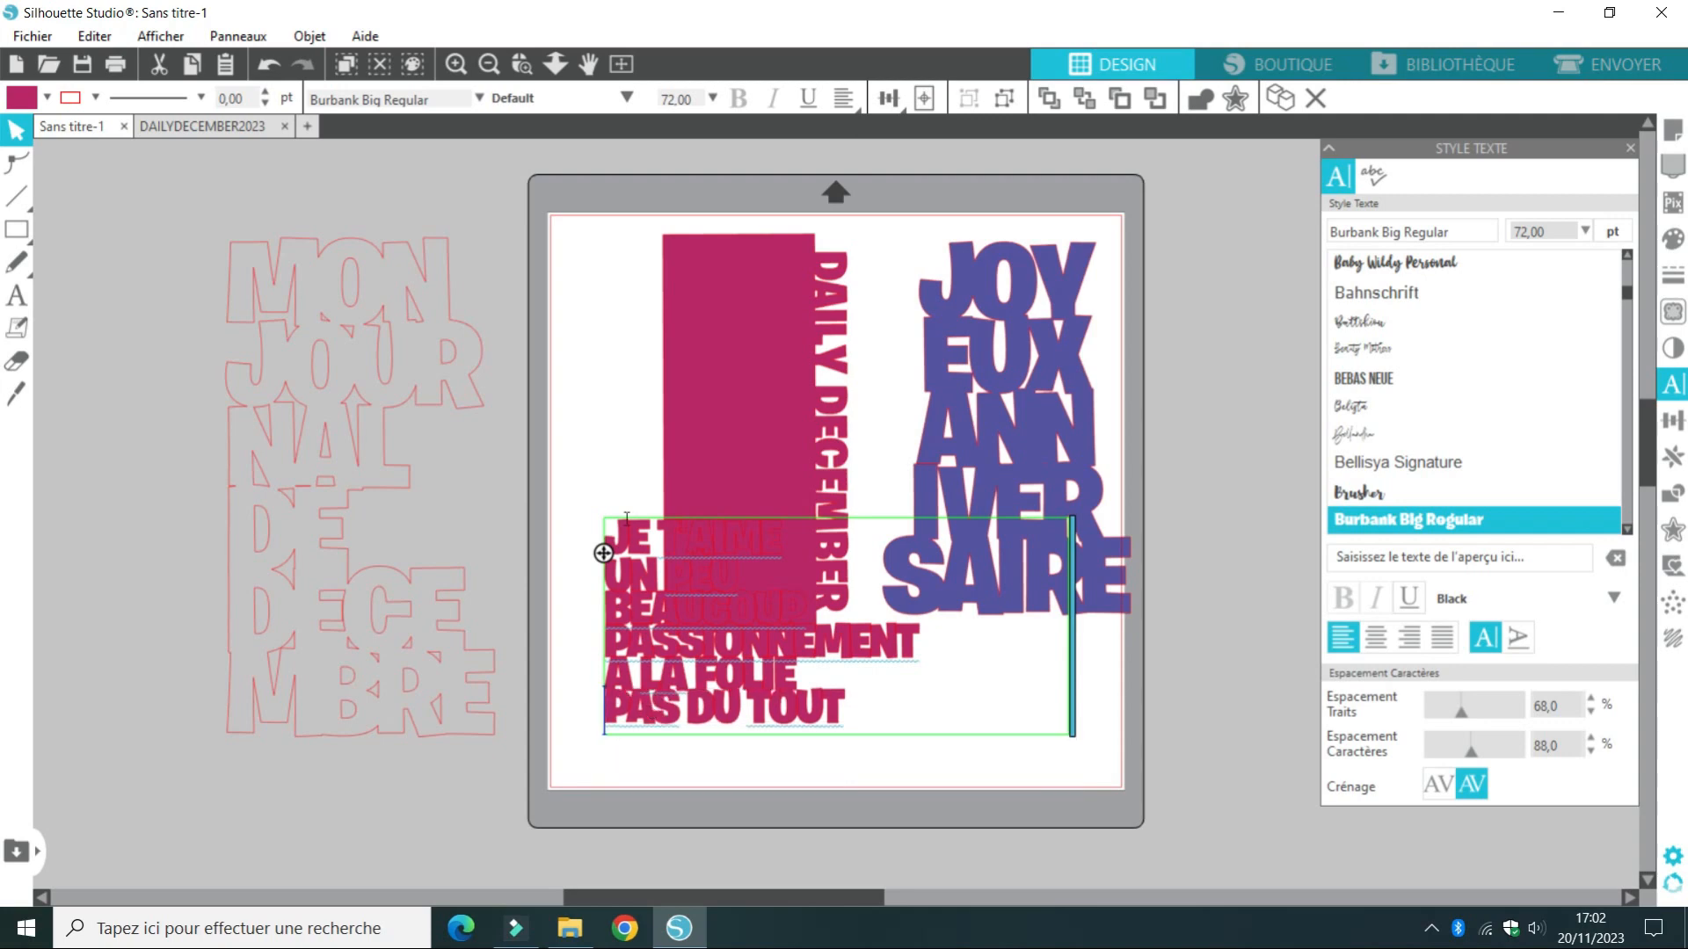
# Fill the whole JE T'AIME text block with orange and move it lower on the mat
pyautogui.click(47, 97)
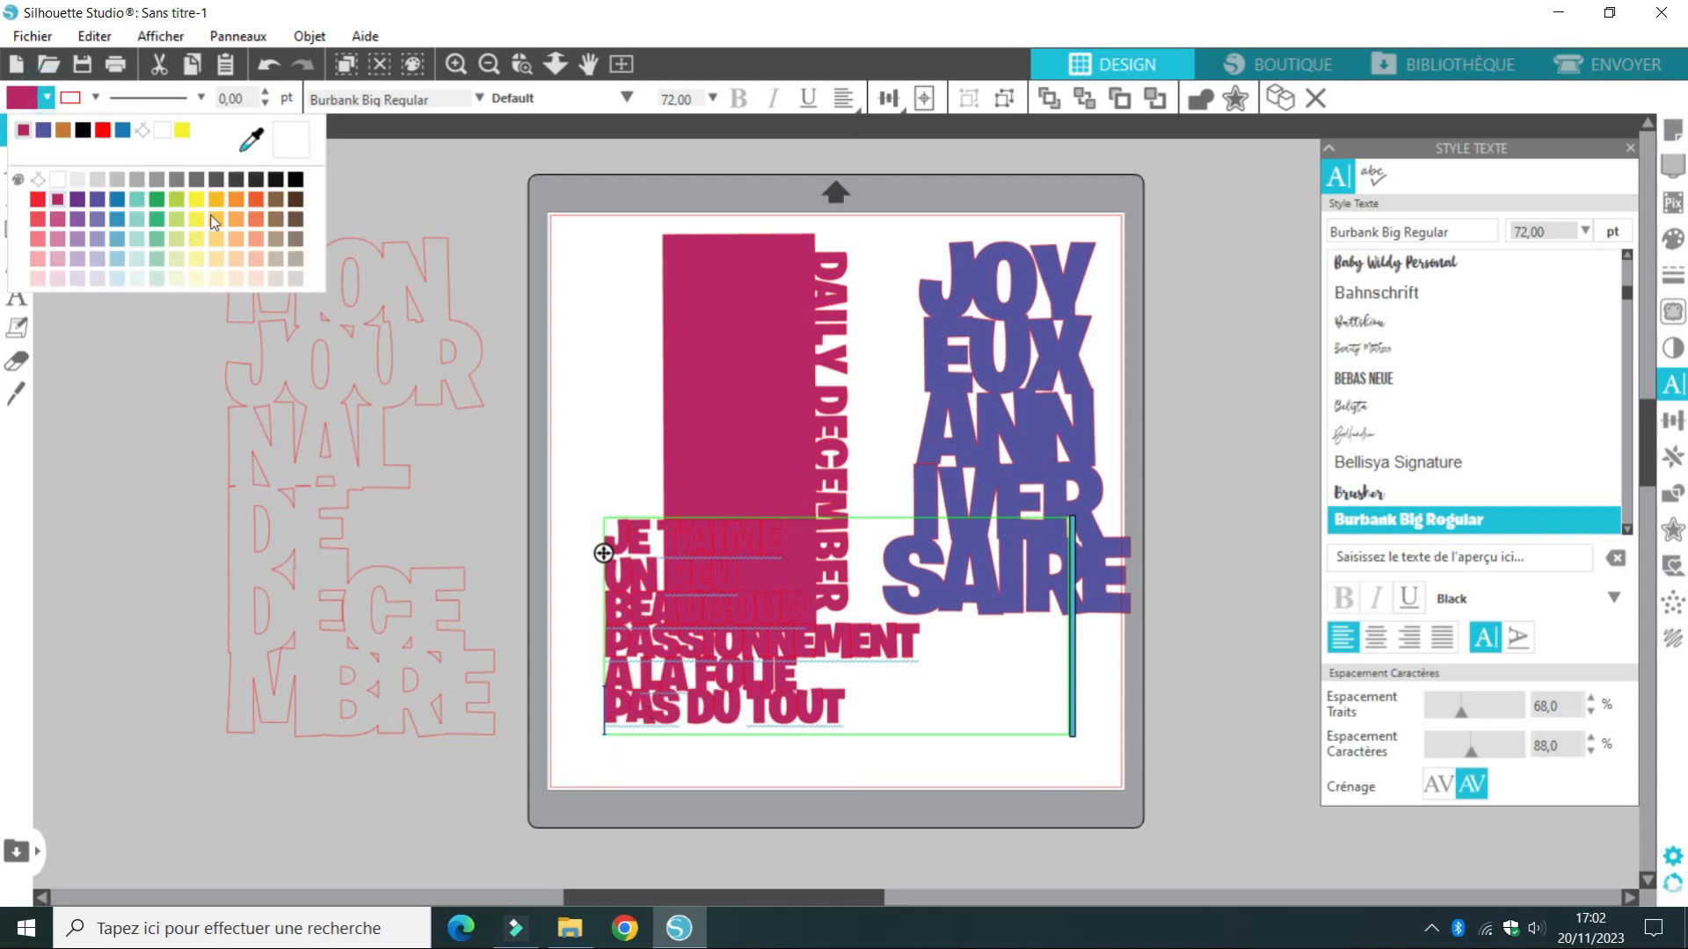
pyautogui.click(258, 219)
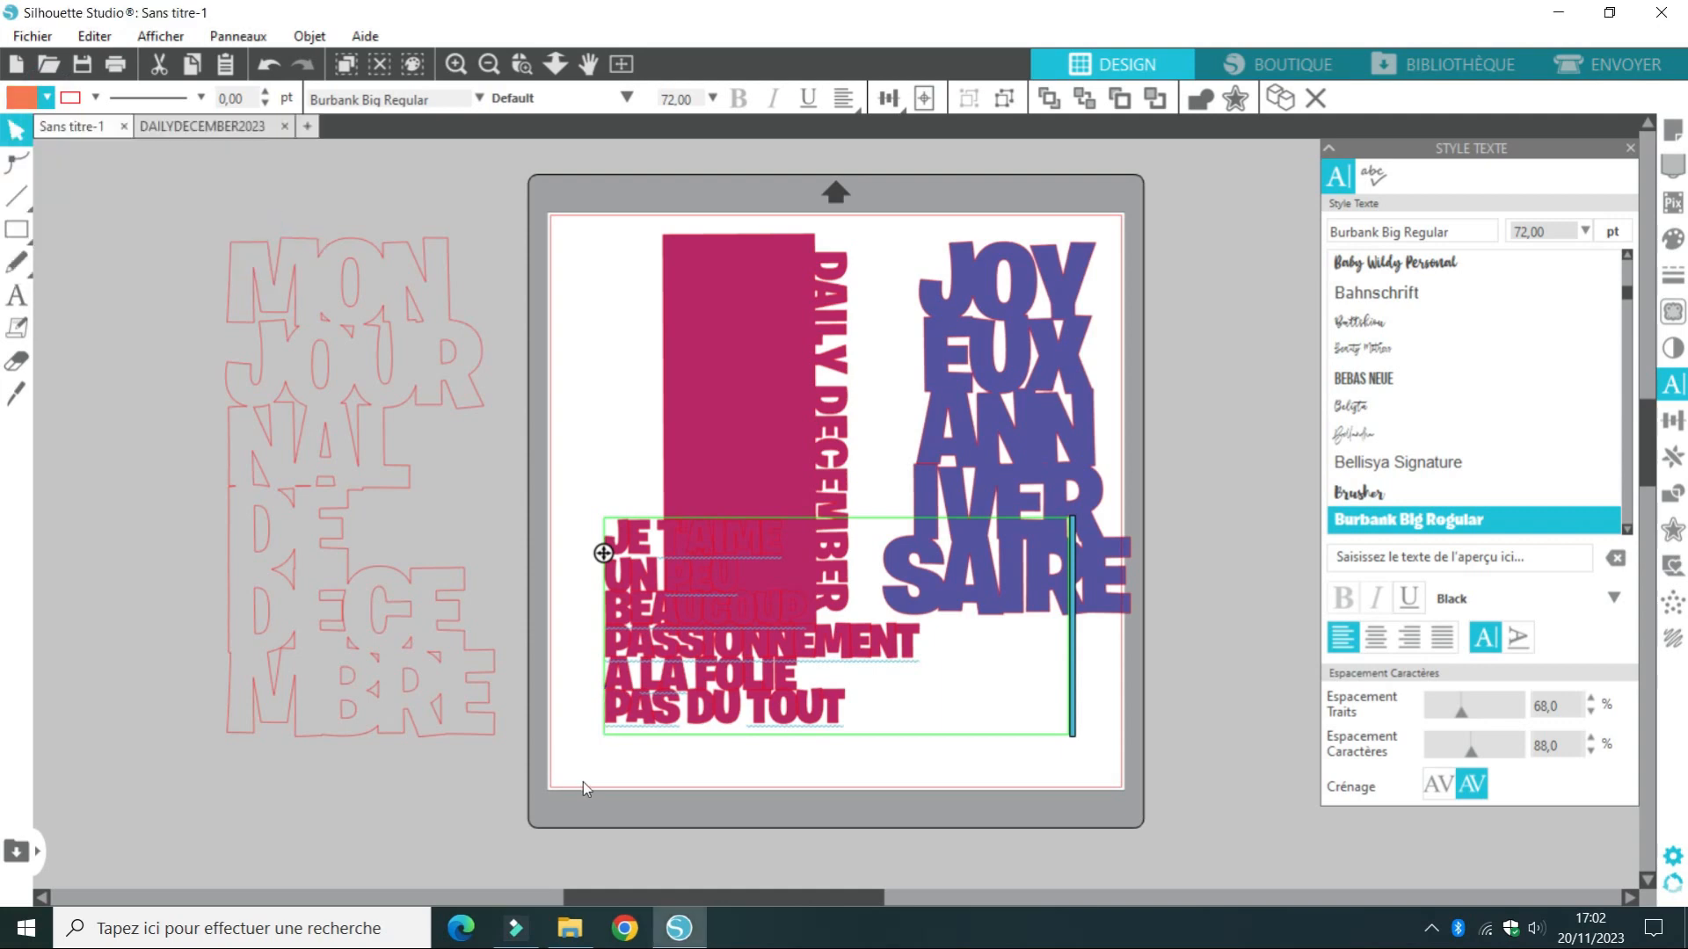
pyautogui.click(580, 693)
pyautogui.click(644, 694)
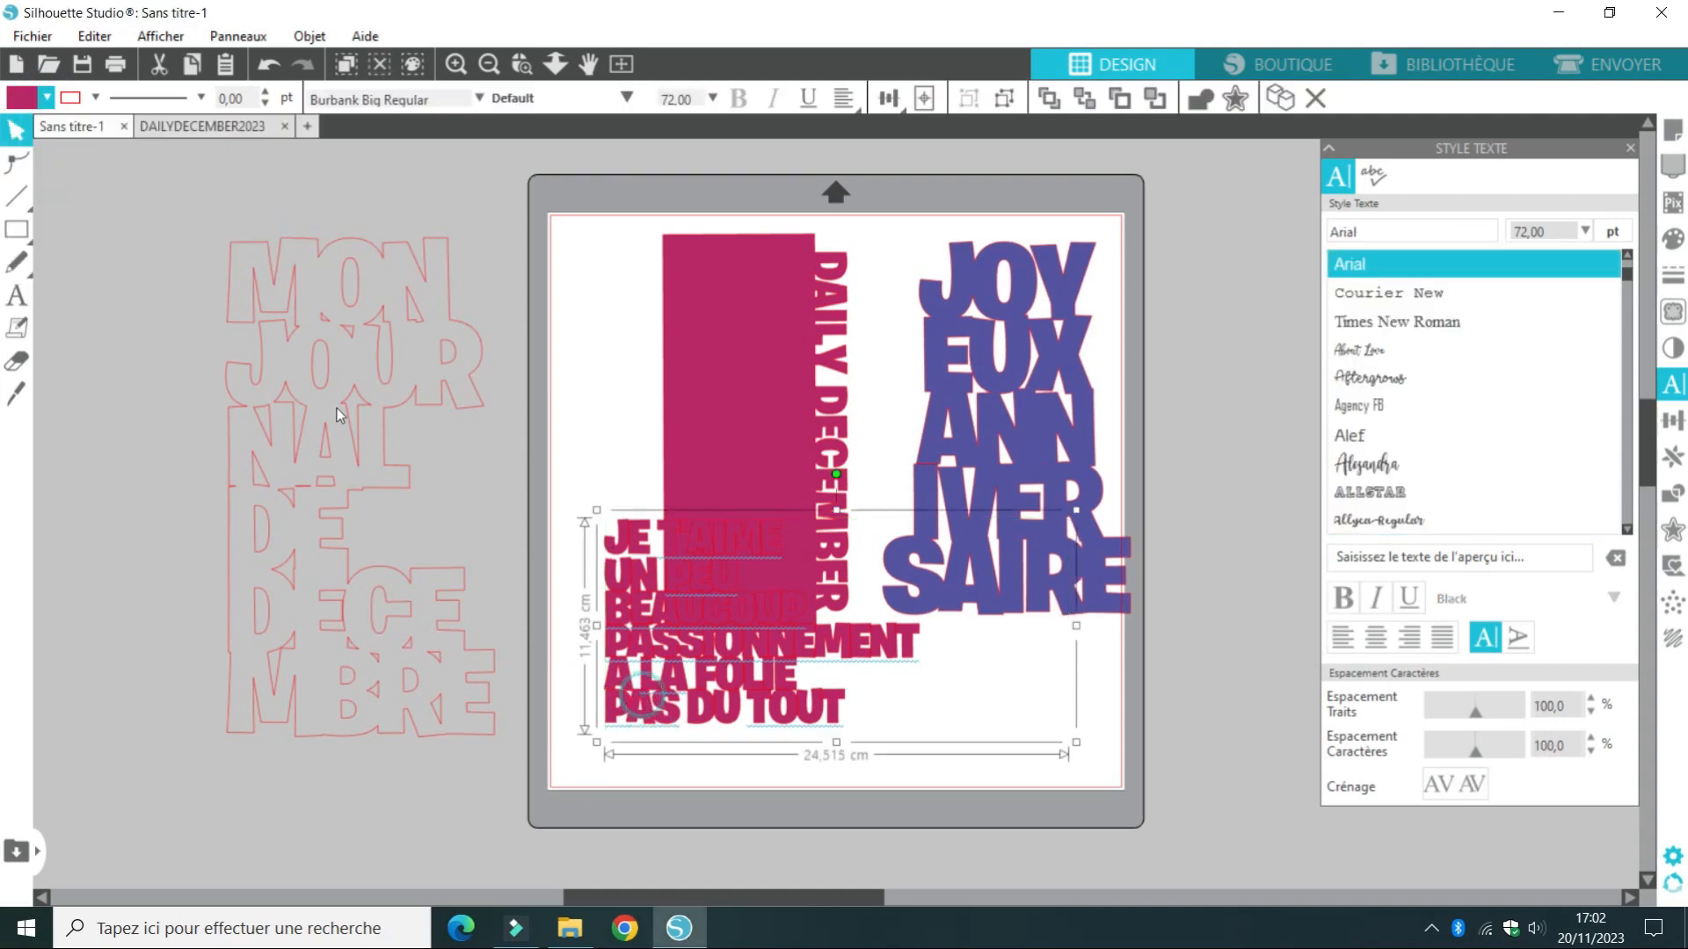
pyautogui.click(46, 97)
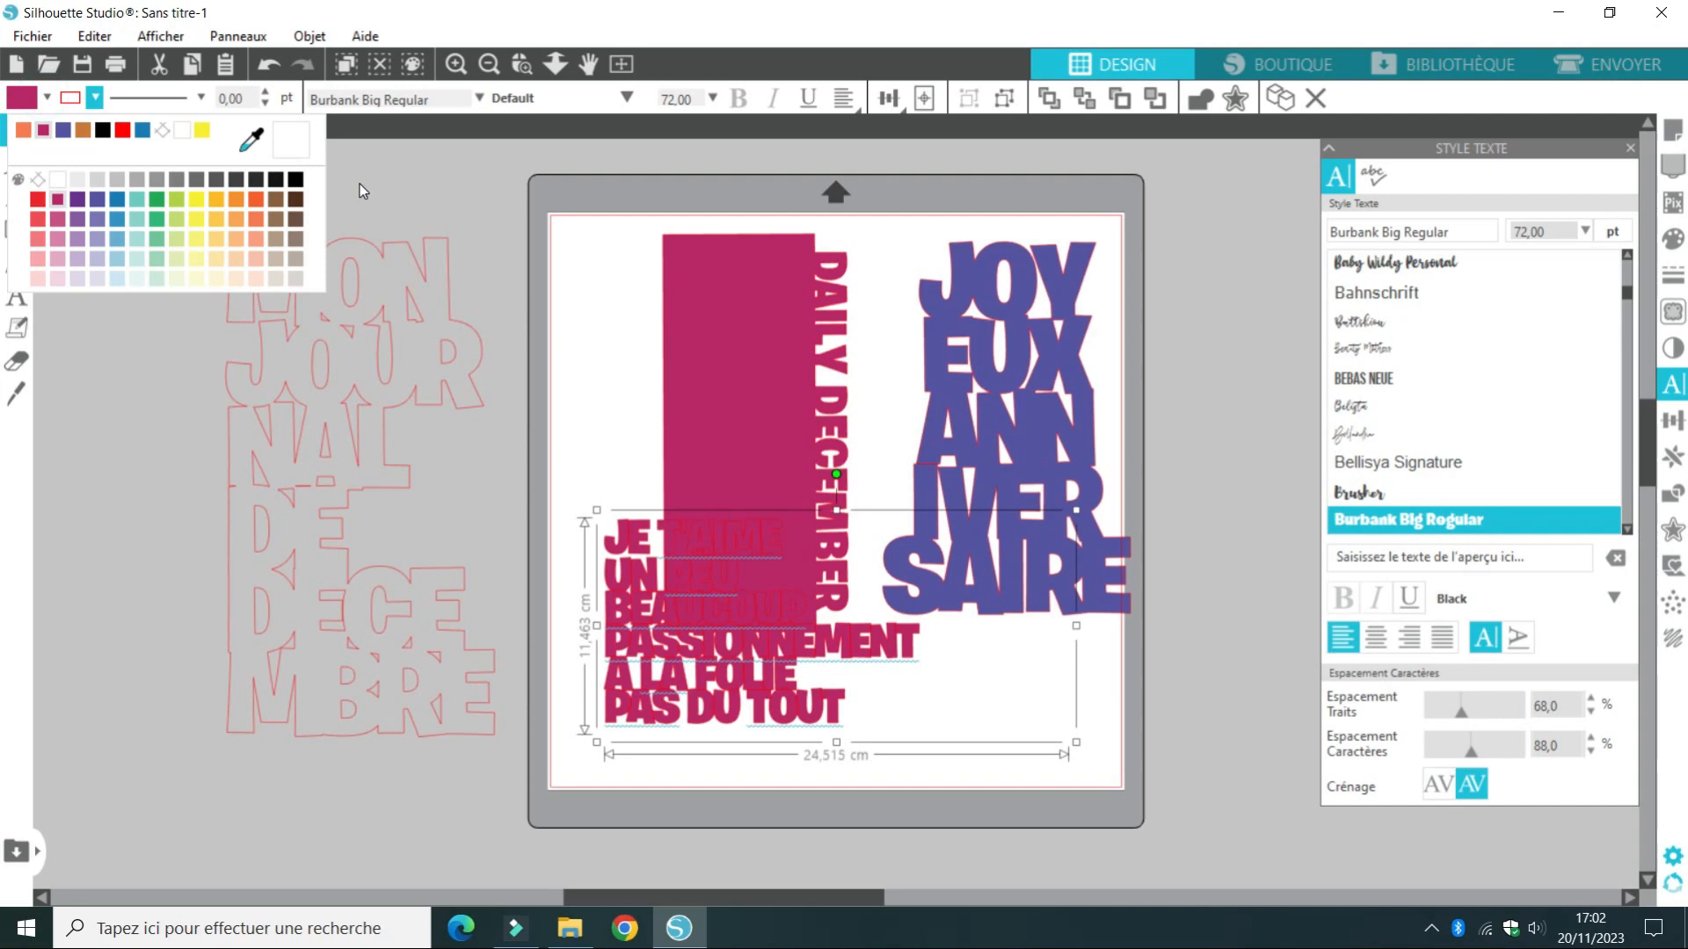
pyautogui.click(258, 199)
pyautogui.moveTo(686, 597); pyautogui.dragTo(713, 647)
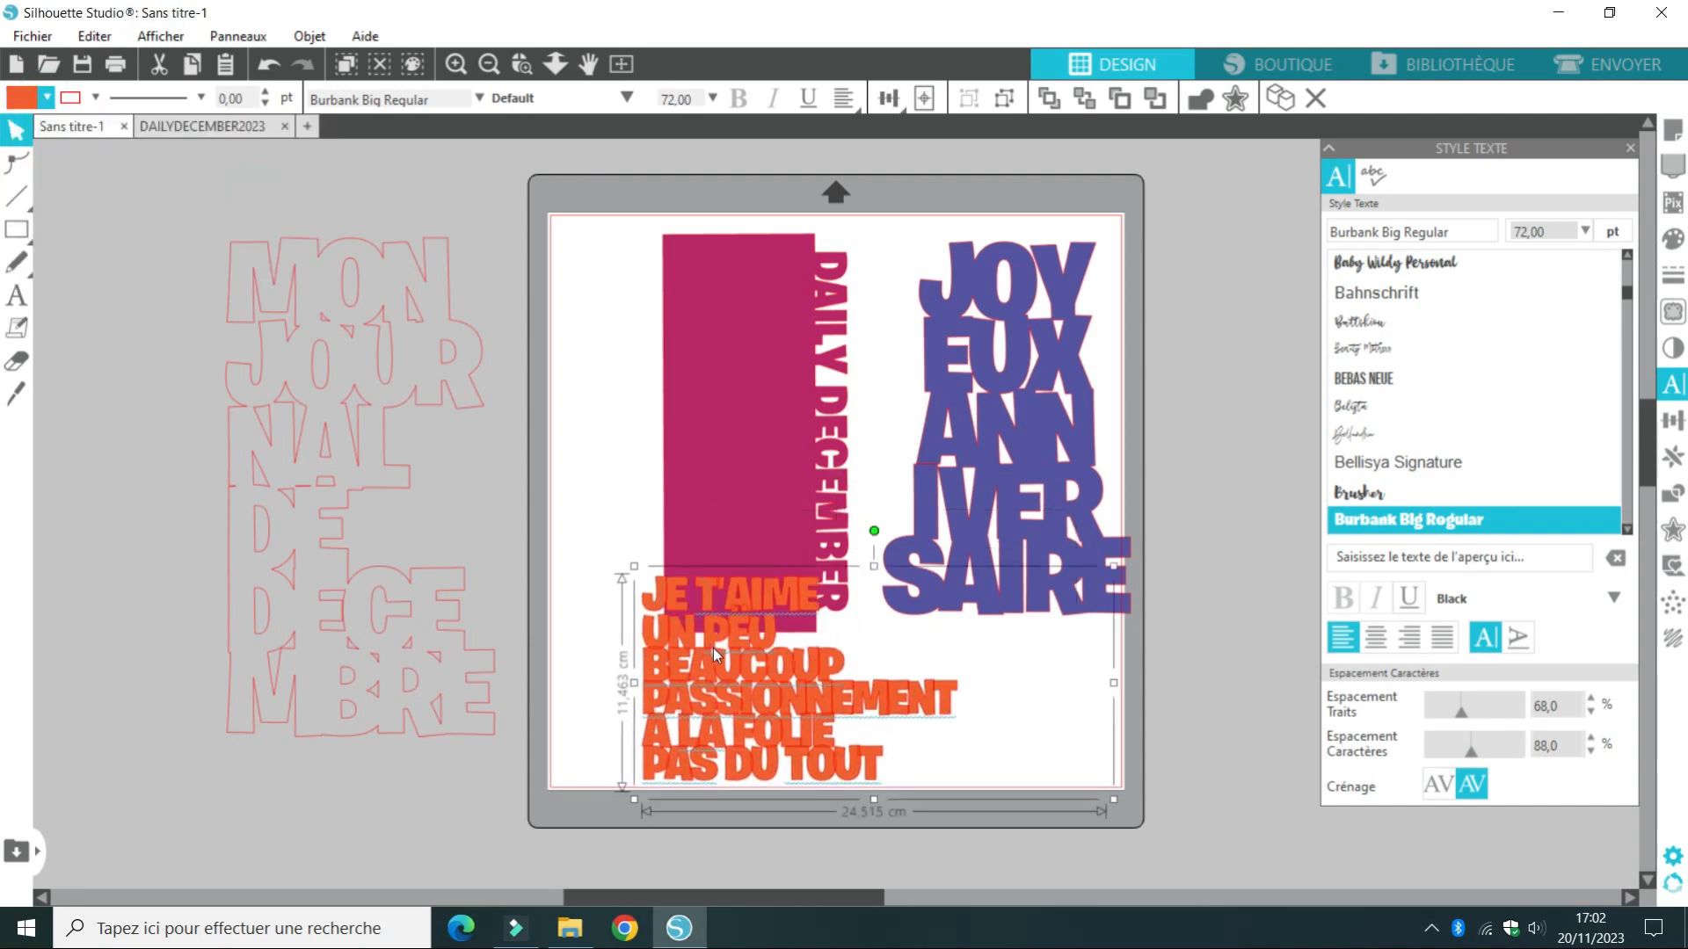
# Try converting the orange JE T'AIME text block to a path and undo the conversion
pyautogui.rightClick(838, 704)
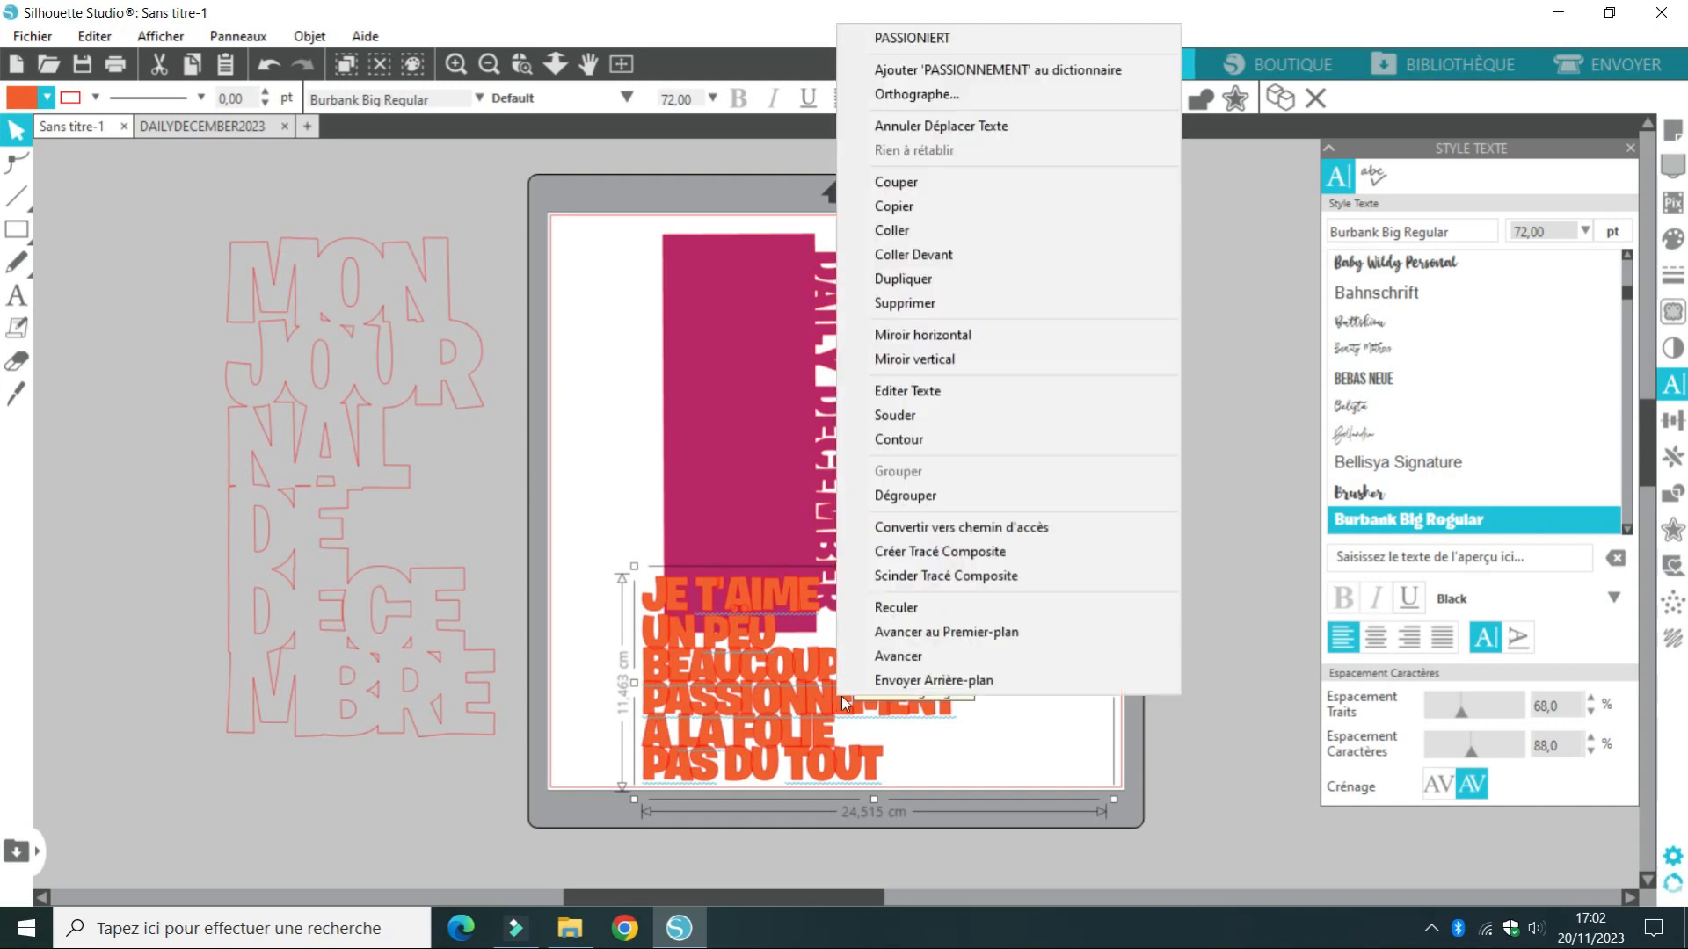
pyautogui.click(913, 529)
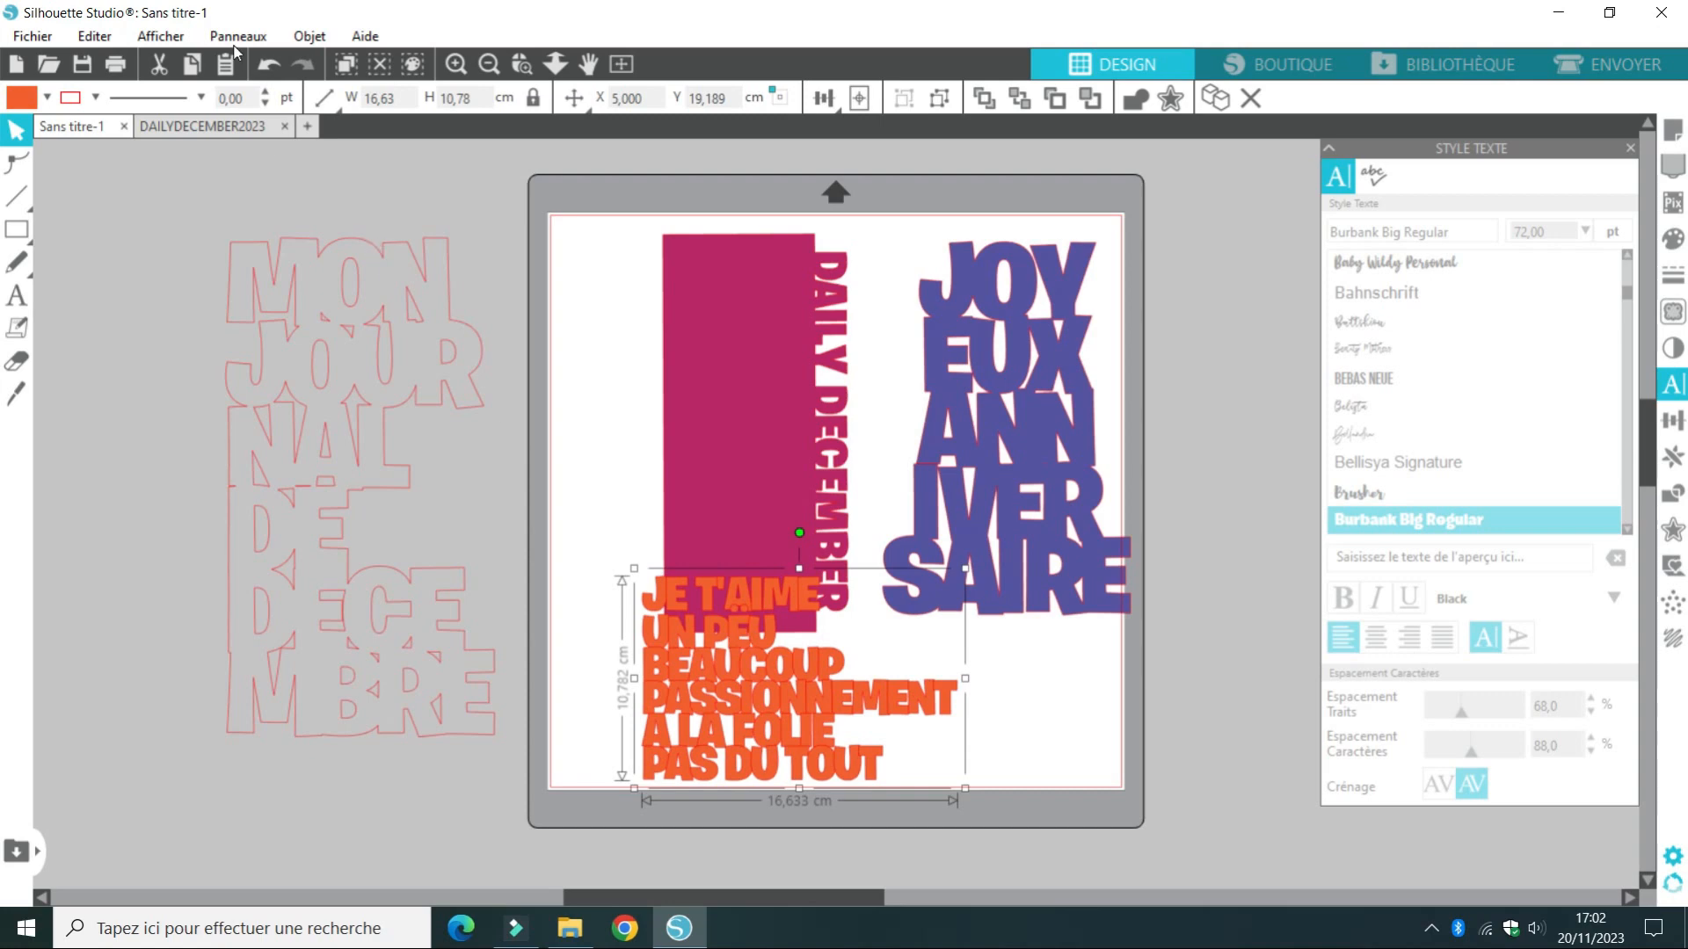
pyautogui.click(269, 64)
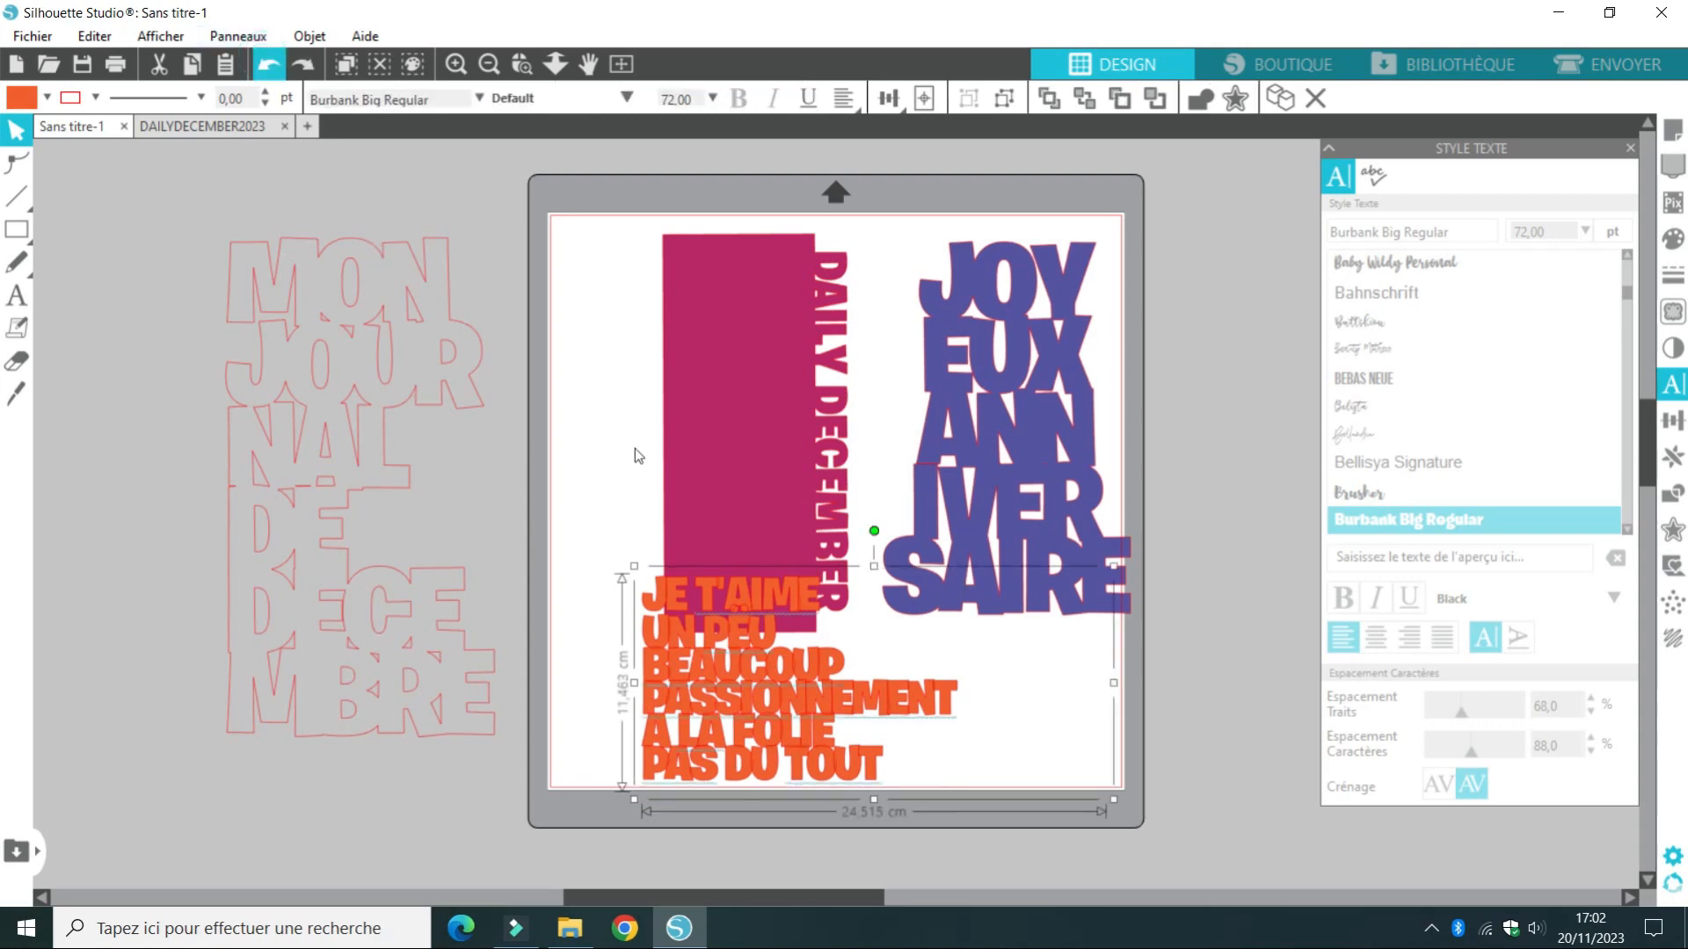
# Convert the JE T'AIME text block to a path and weld its overlapping letters into one shape
pyautogui.doubleClick(747, 625)
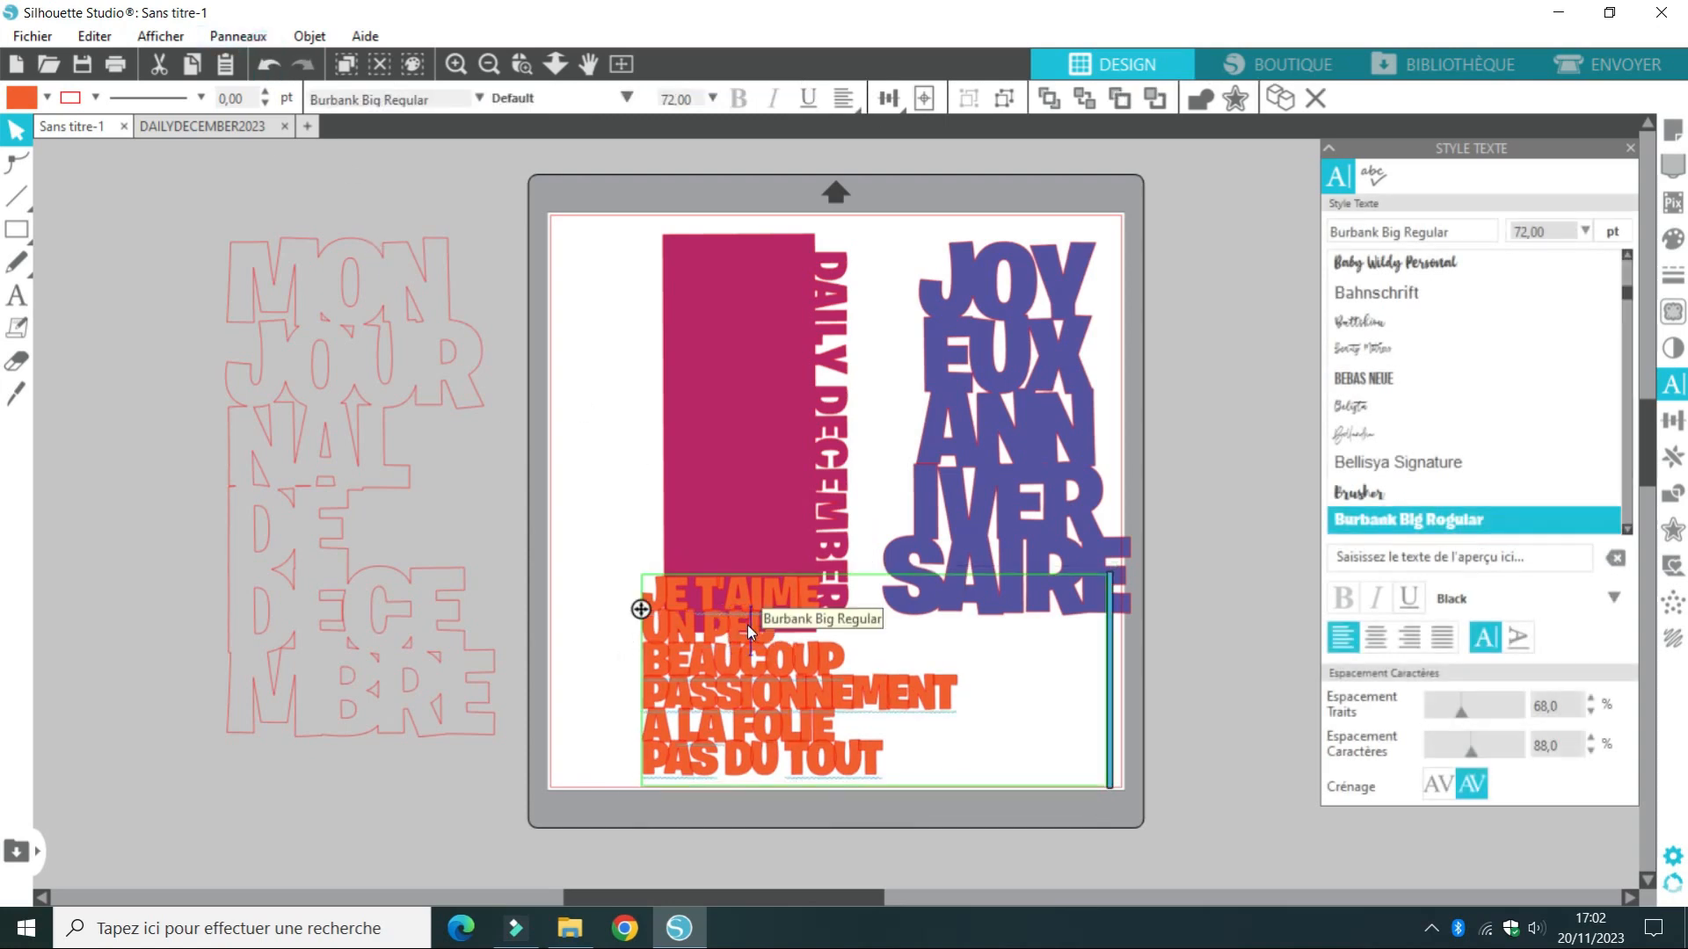
pyautogui.click(1198, 708)
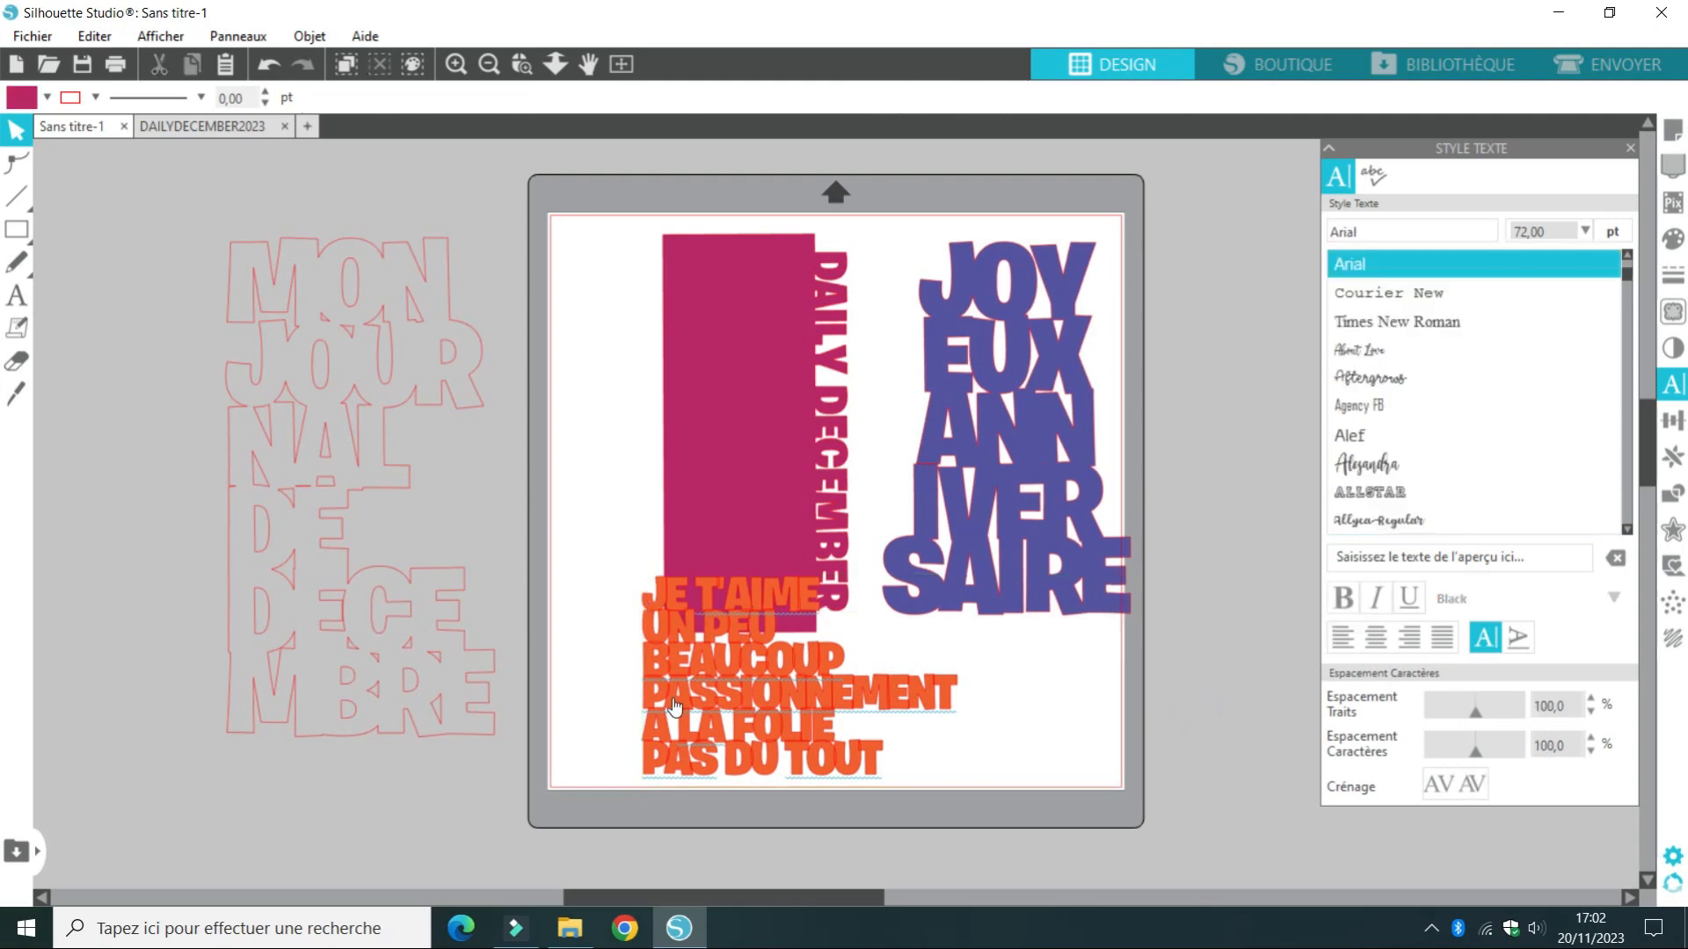
pyautogui.rightClick(674, 706)
pyautogui.click(759, 522)
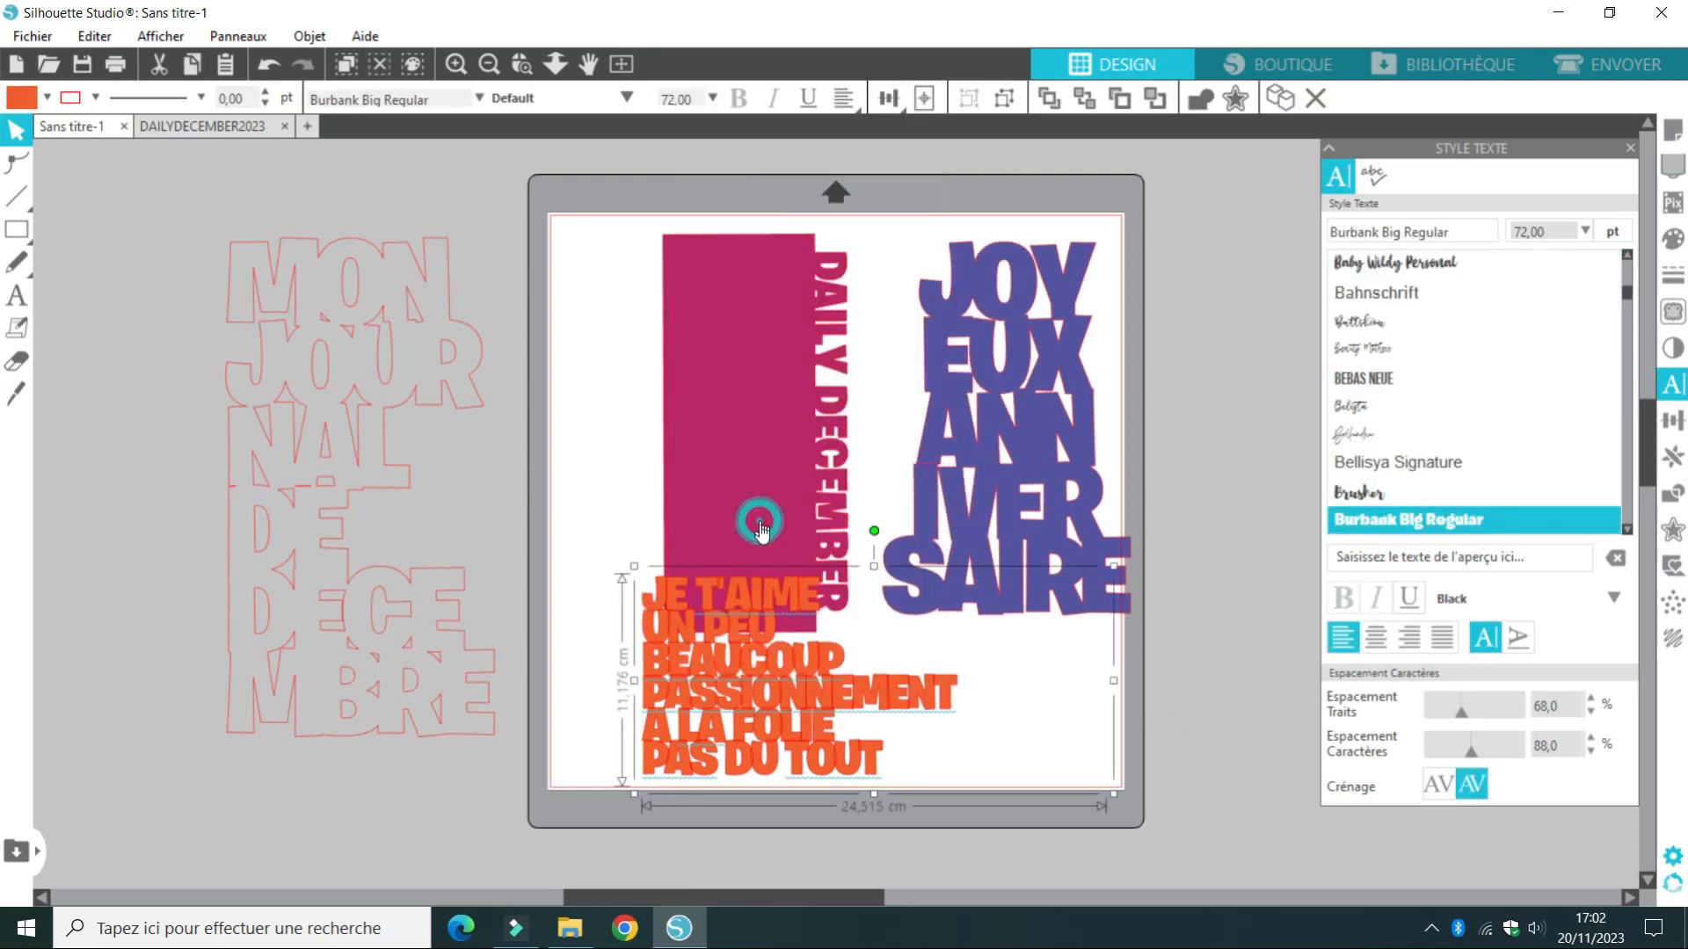
pyautogui.rightClick(739, 698)
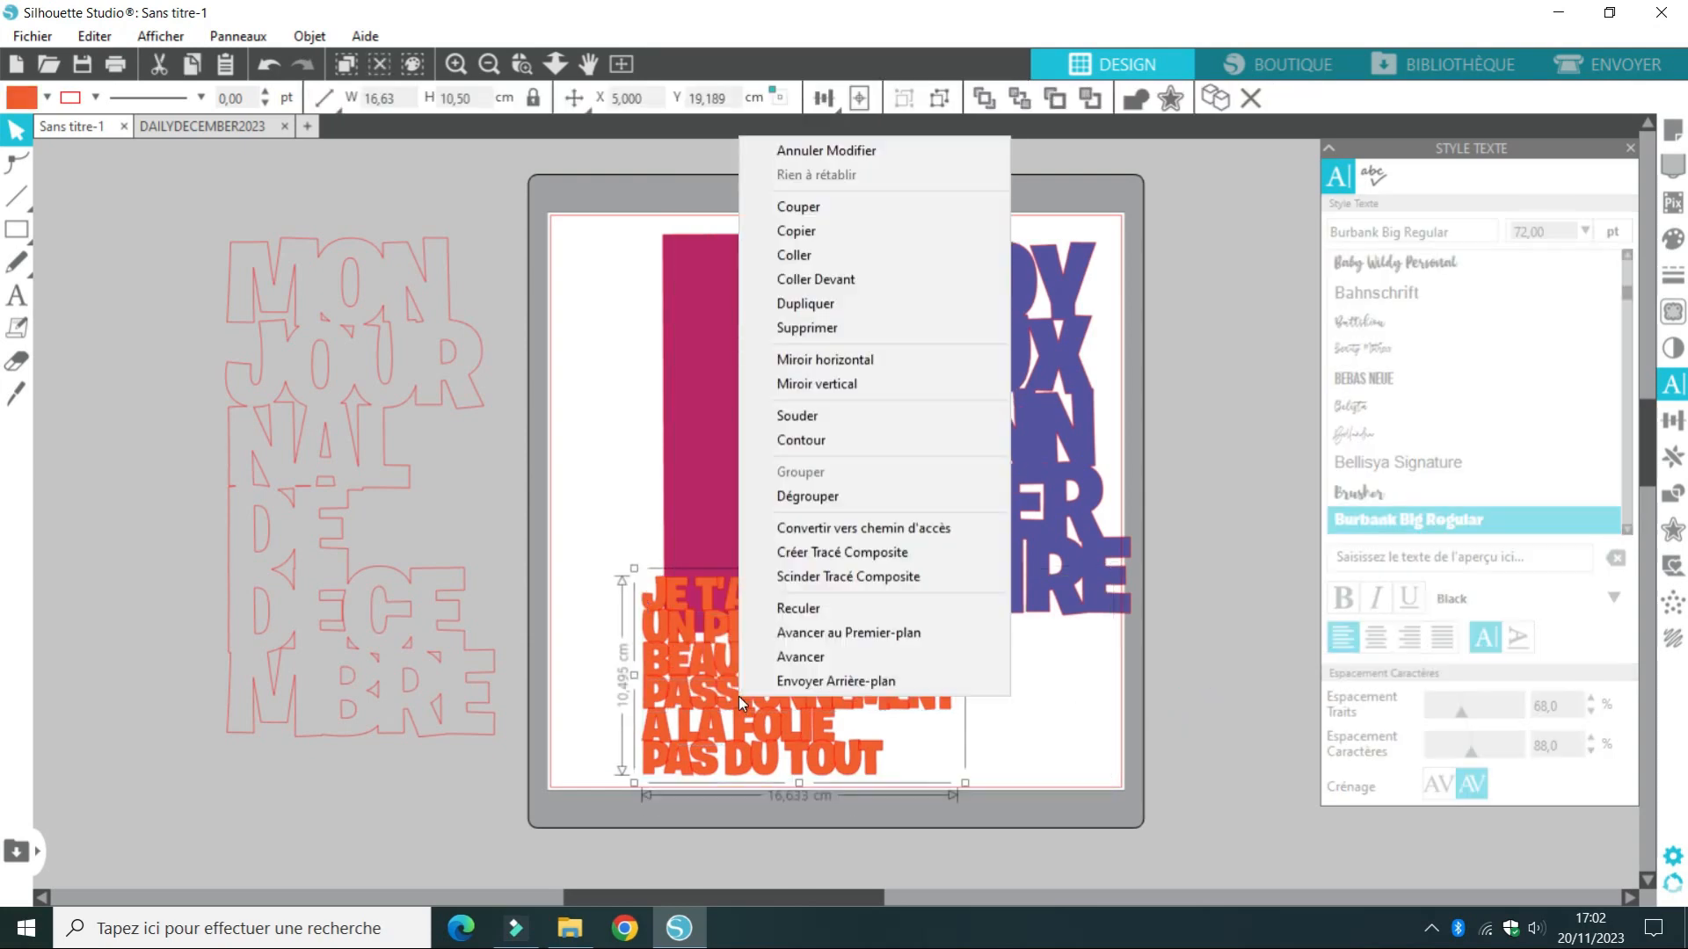
pyautogui.click(798, 417)
# Fill the welded JE T'AIME shape with light green and place it below the magenta DAILY DECEMBER rectangle
pyautogui.moveTo(714, 710); pyautogui.dragTo(679, 687)
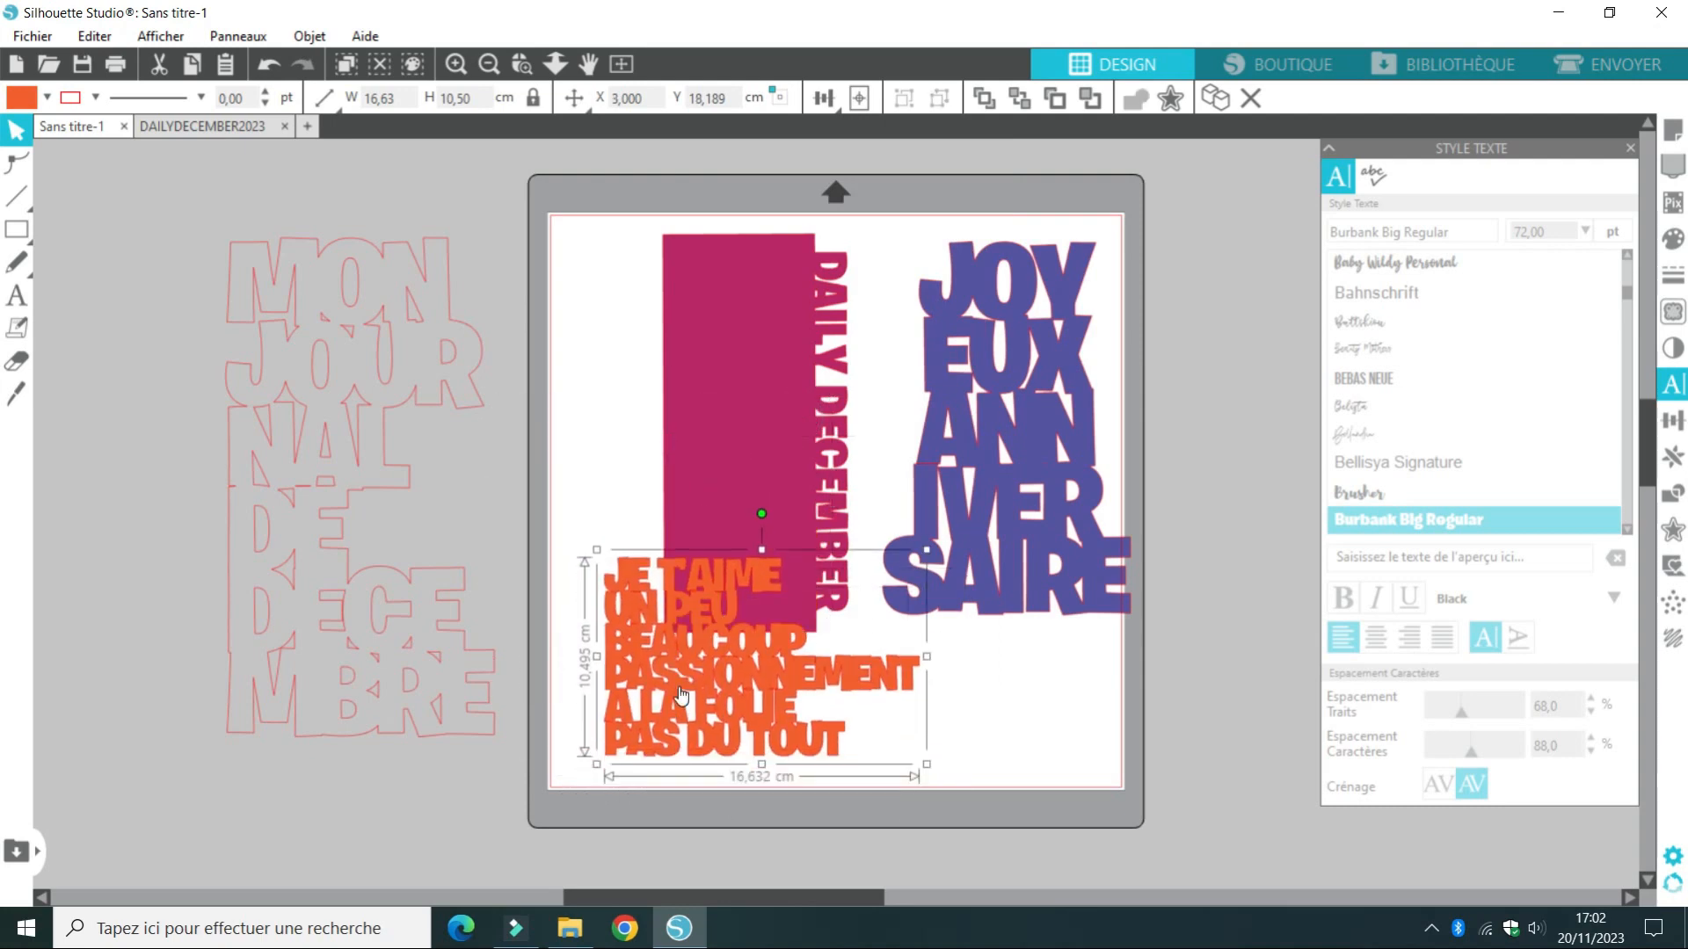
pyautogui.moveTo(697, 665); pyautogui.dragTo(1268, 362)
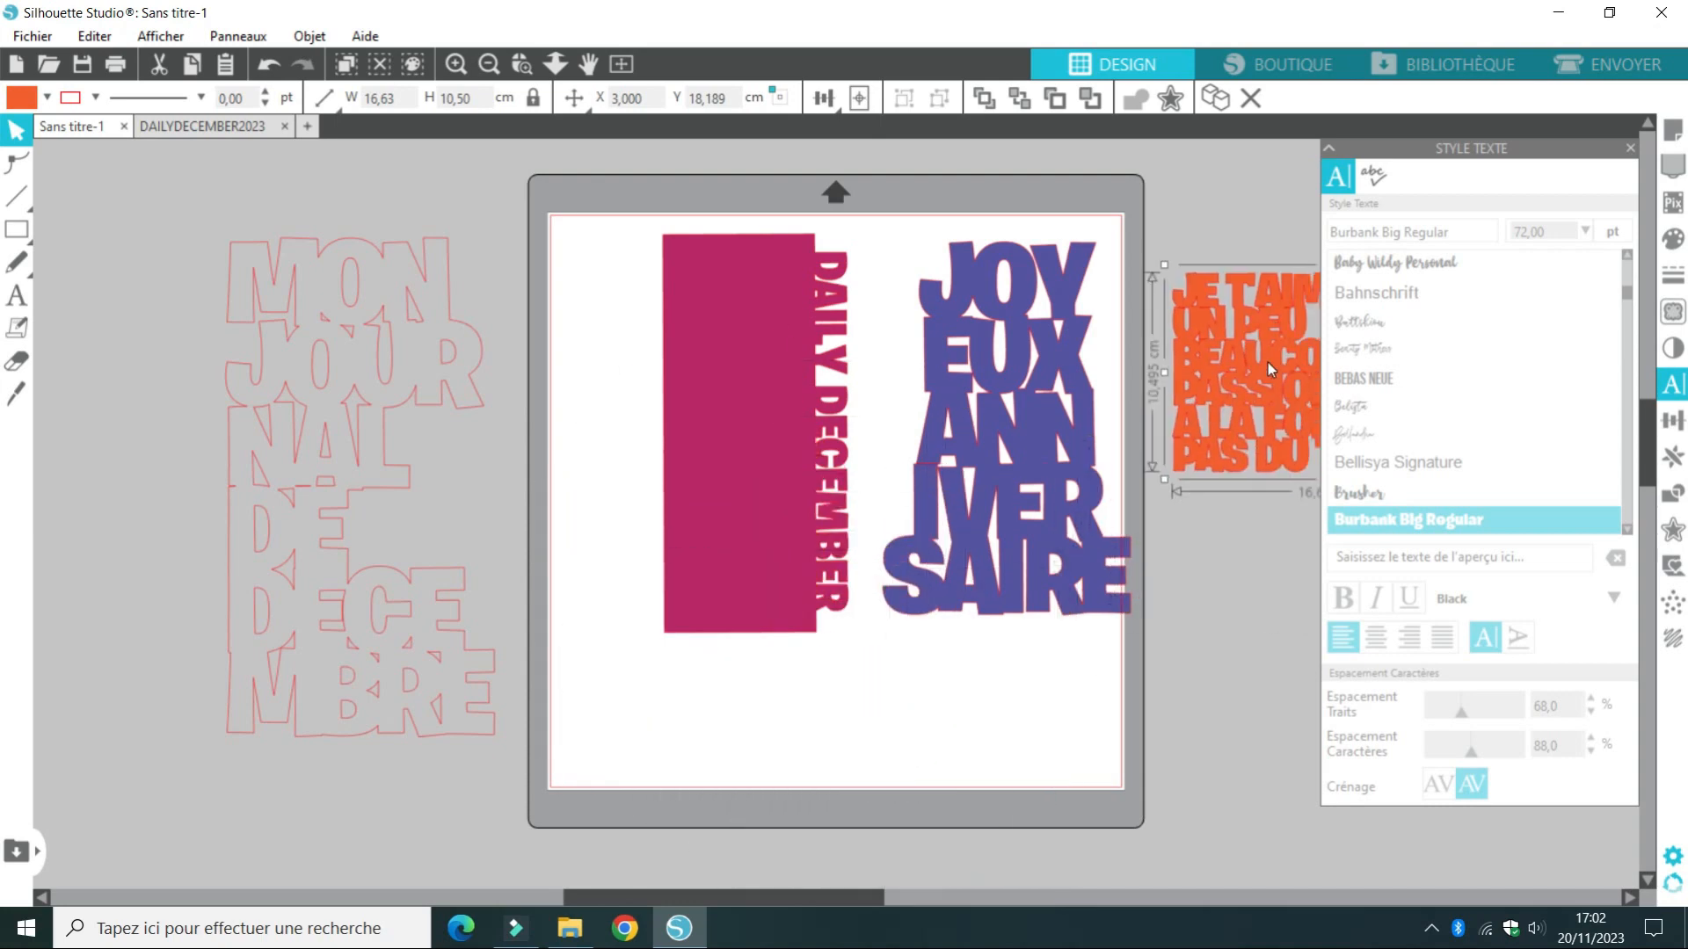
pyautogui.click(44, 99)
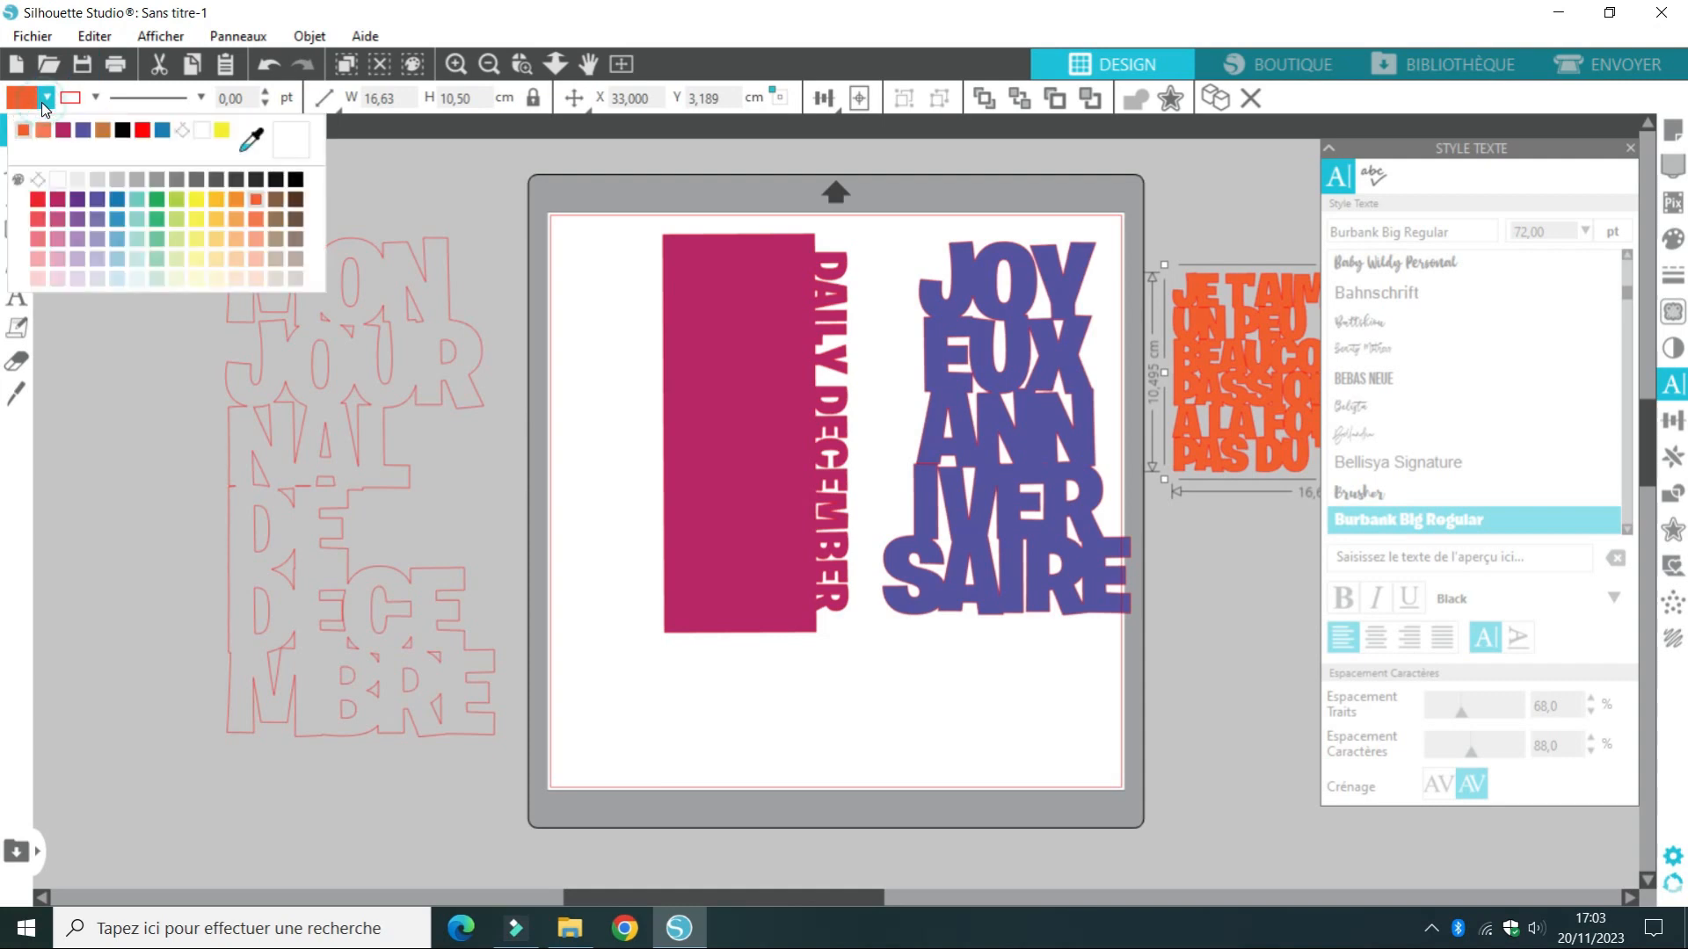
pyautogui.click(159, 249)
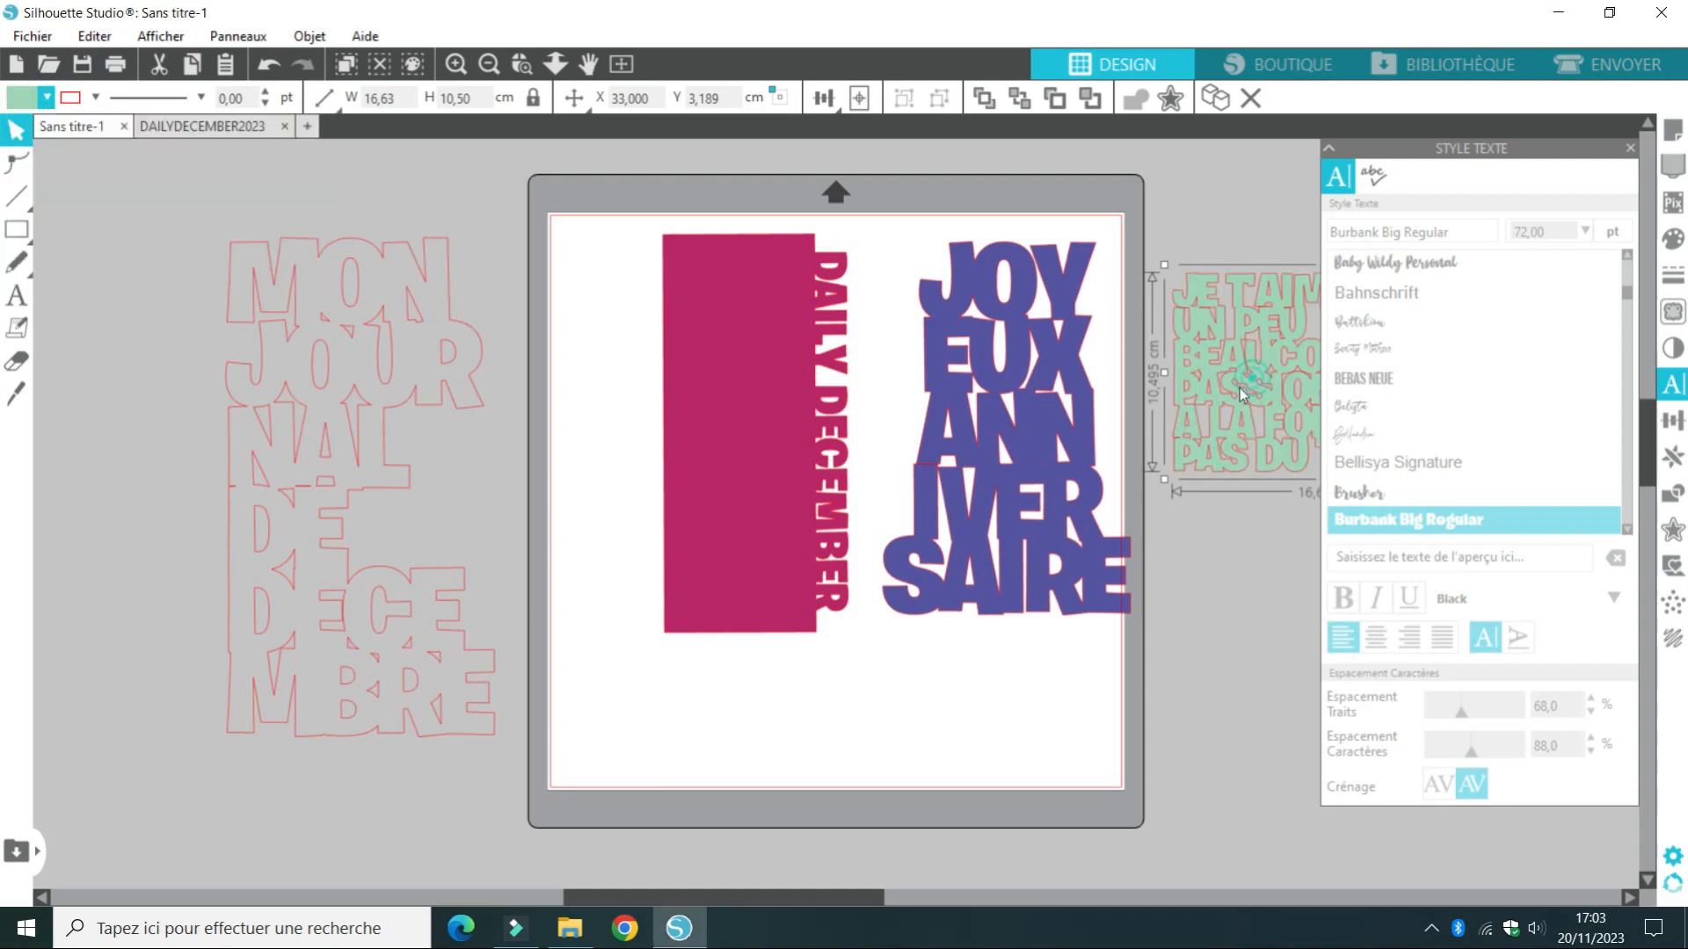
pyautogui.moveTo(1190, 317); pyautogui.dragTo(833, 838)
pyautogui.click(1119, 677)
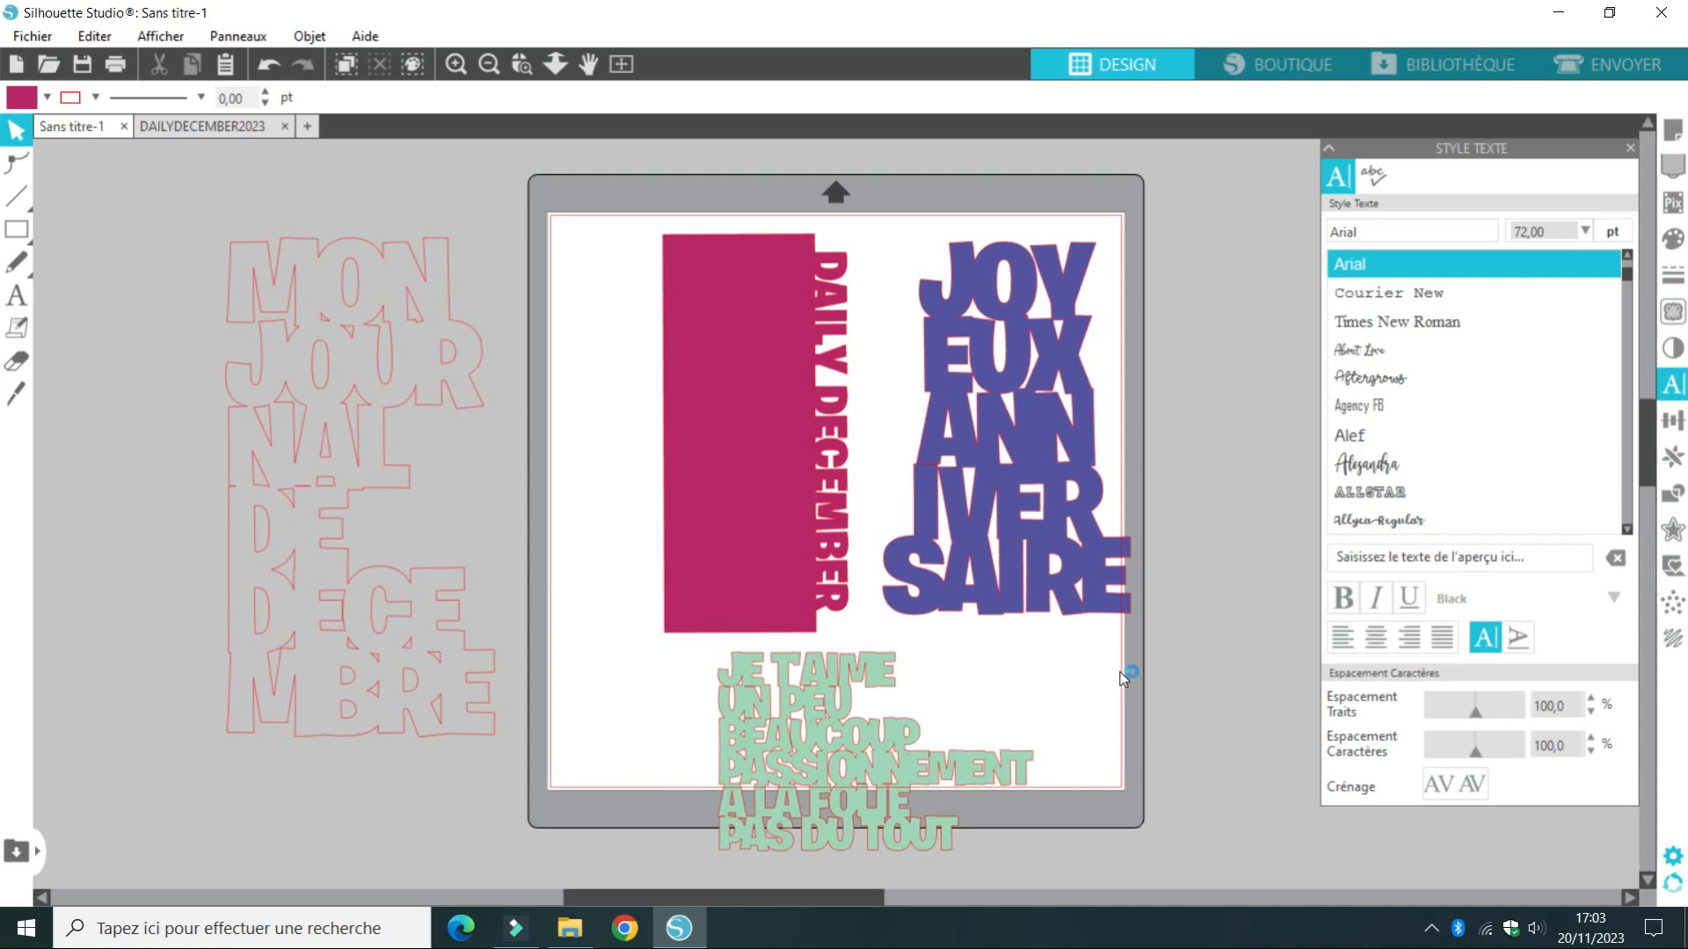
# Fill the MON JOURNAL DE DECEMBRE outline beside the mat with red
pyautogui.click(309, 338)
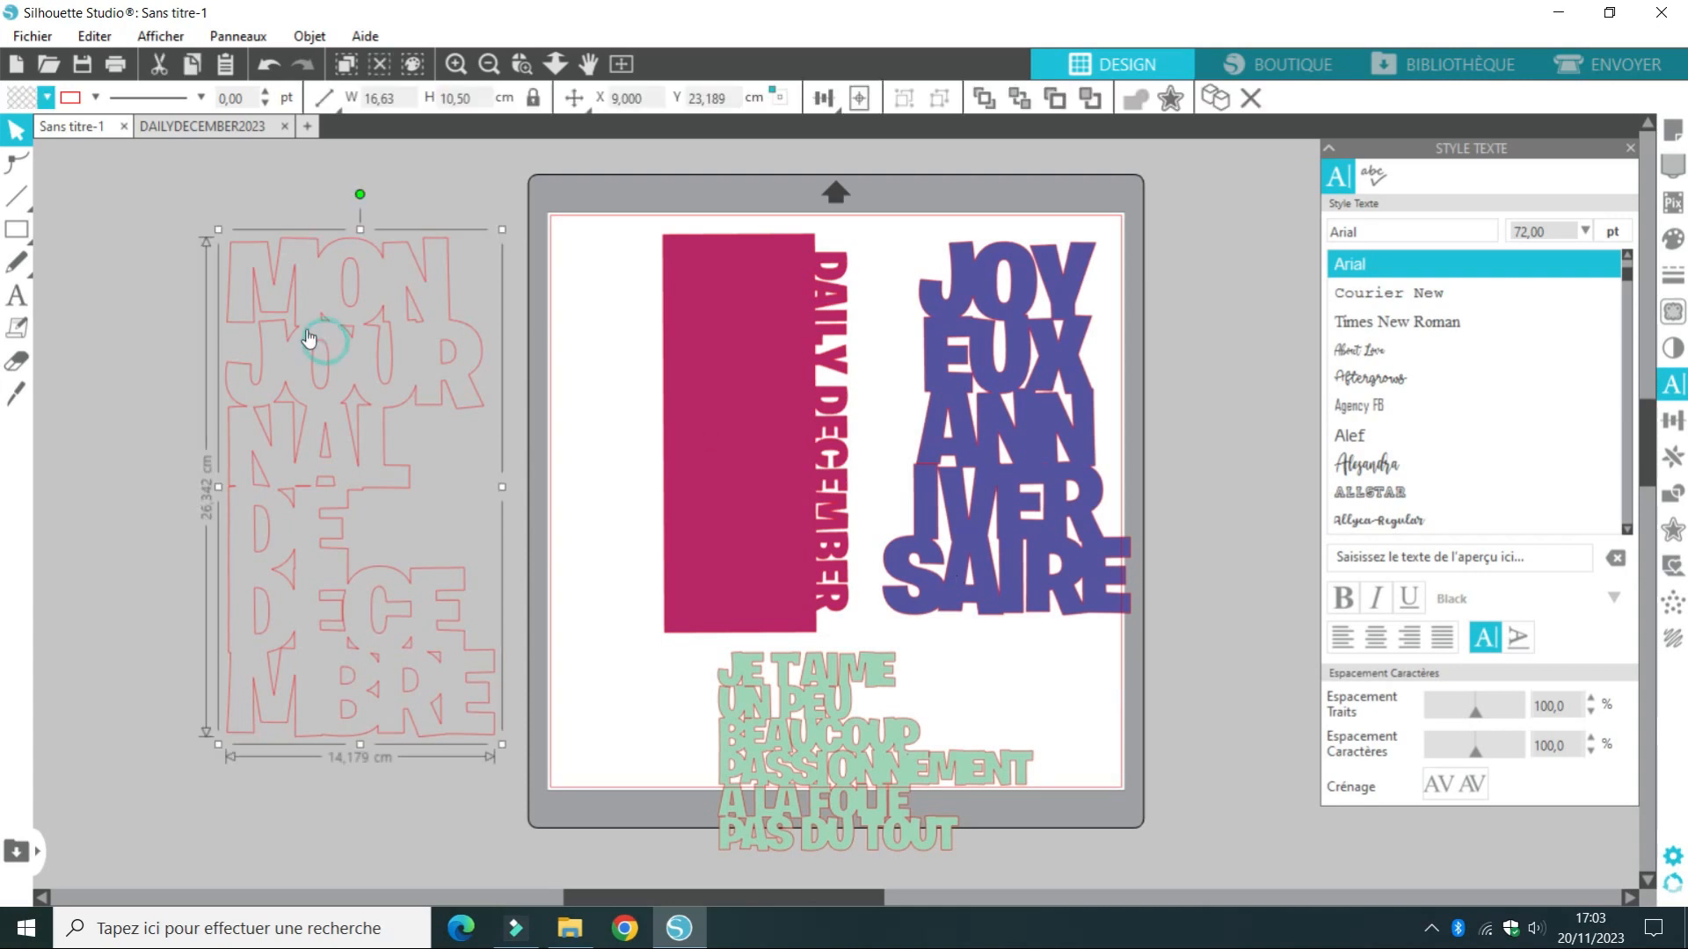
pyautogui.click(46, 97)
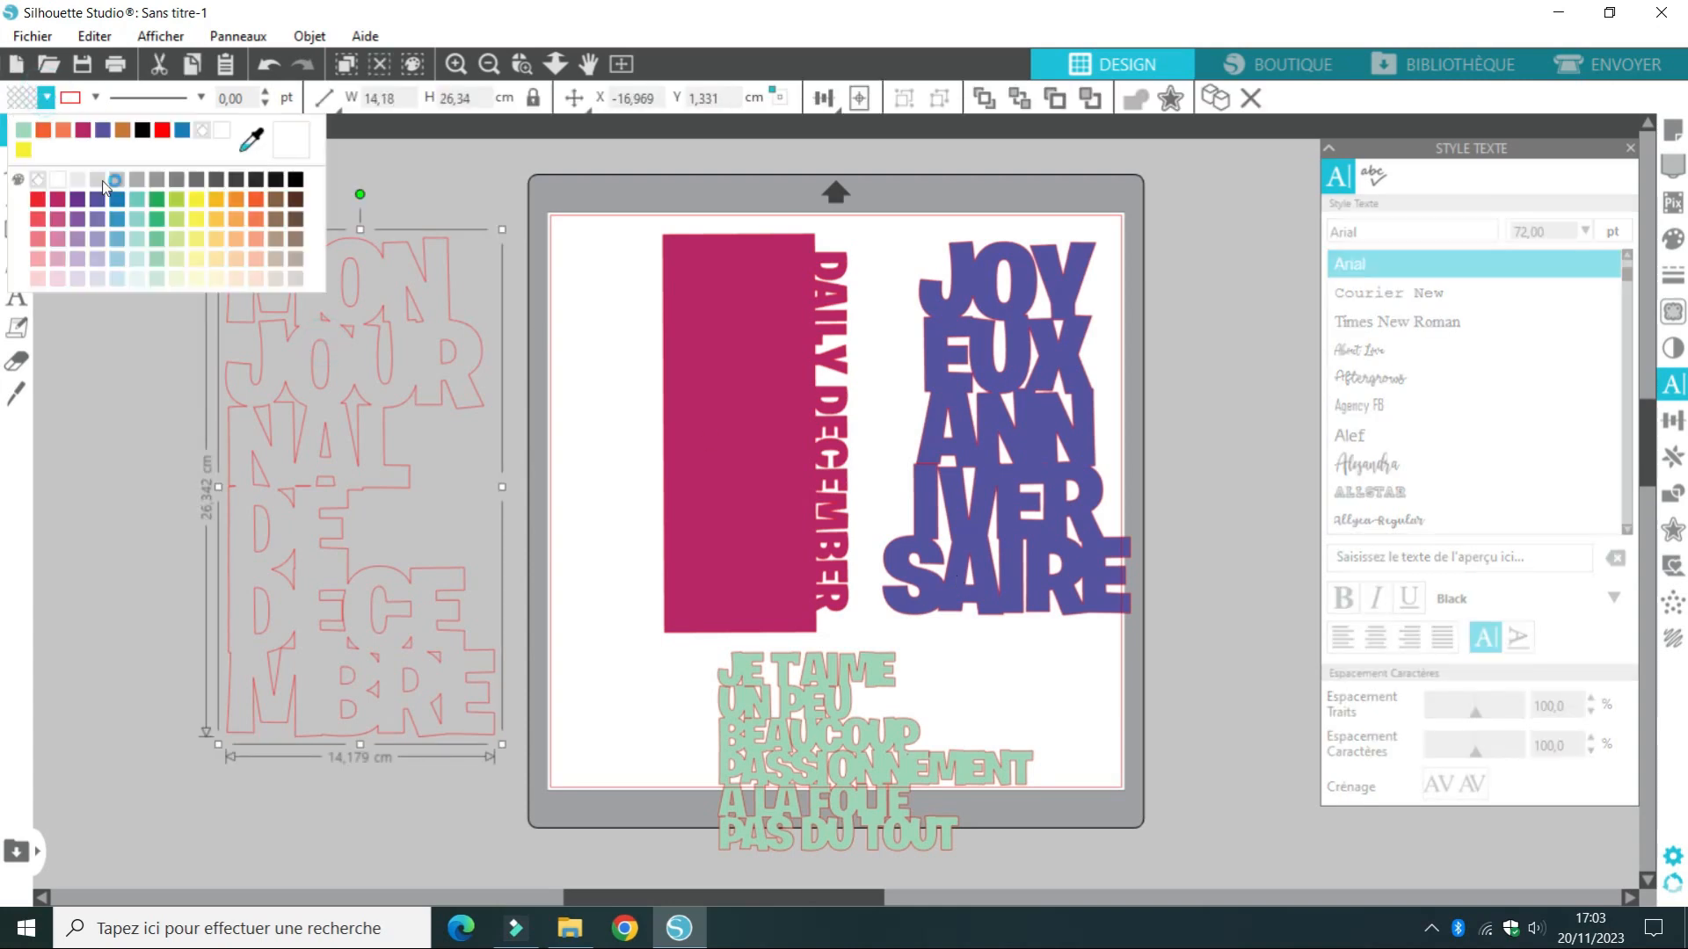
pyautogui.click(38, 199)
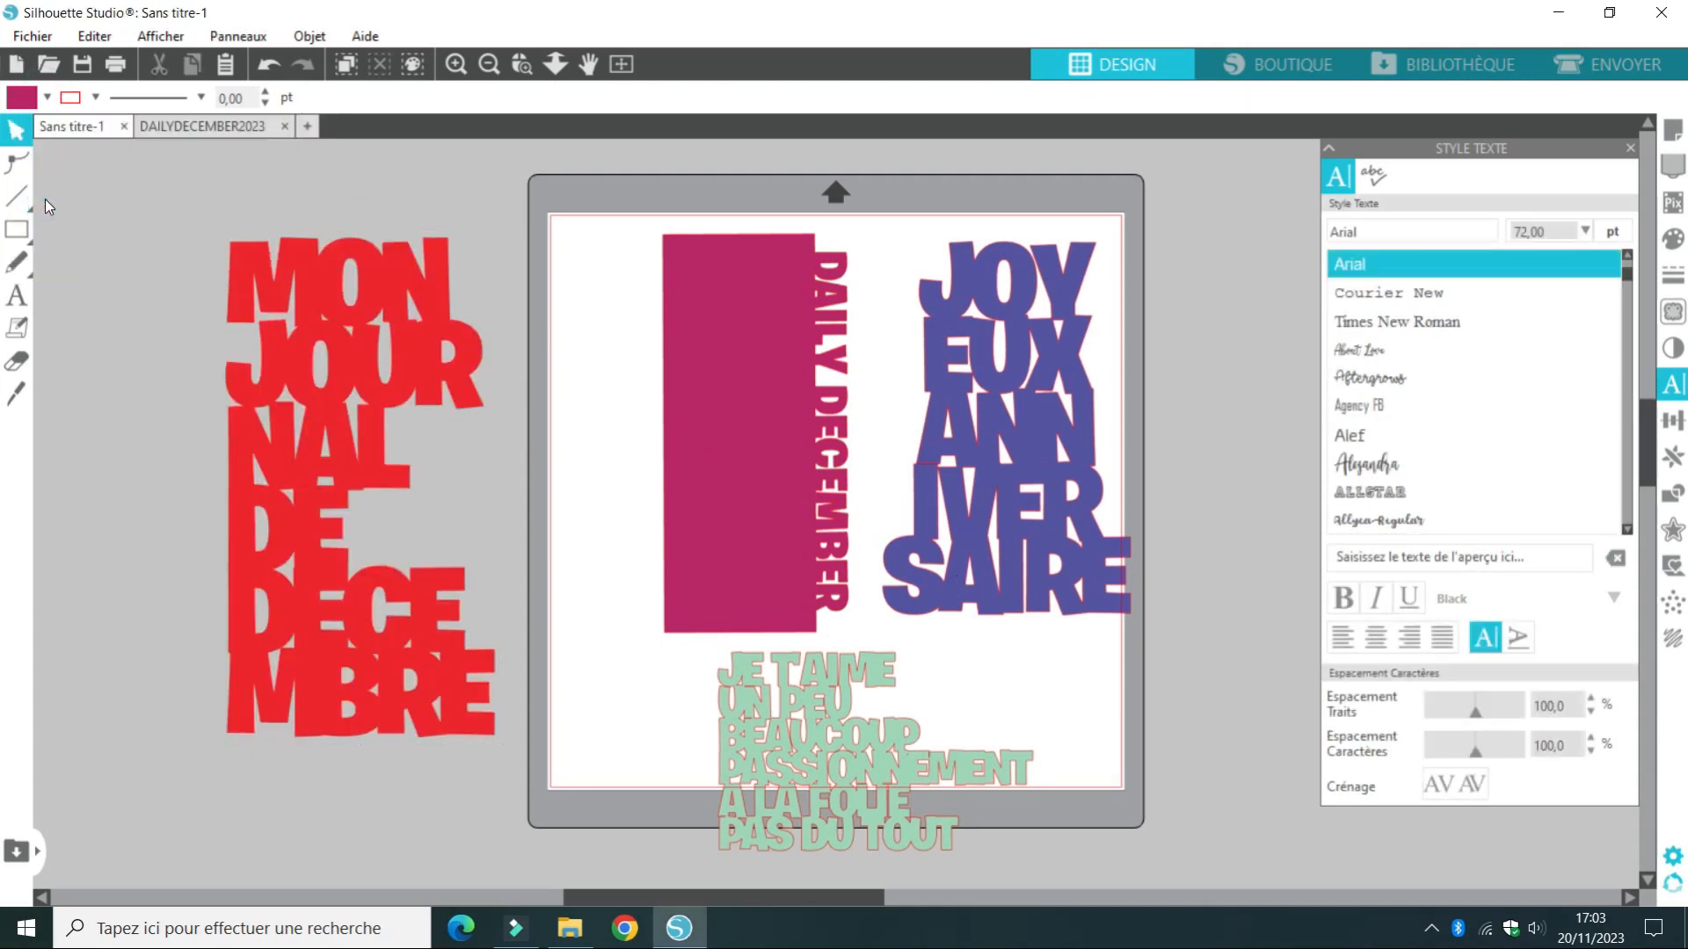